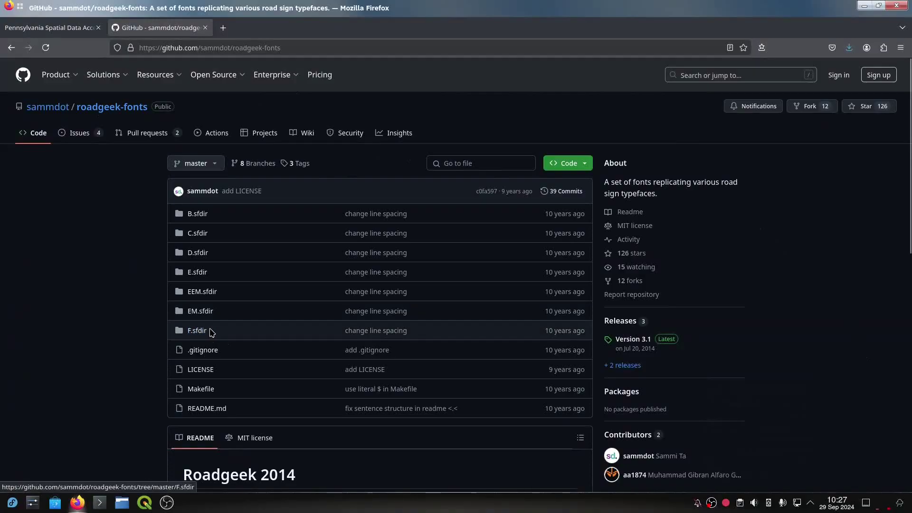
- Open the Version 3.1 release page of the roadgeek-fonts repository
{"action": "scroll", "coordinate": [275, 314], "scroll_direction": "down", "scroll_amount": 3}
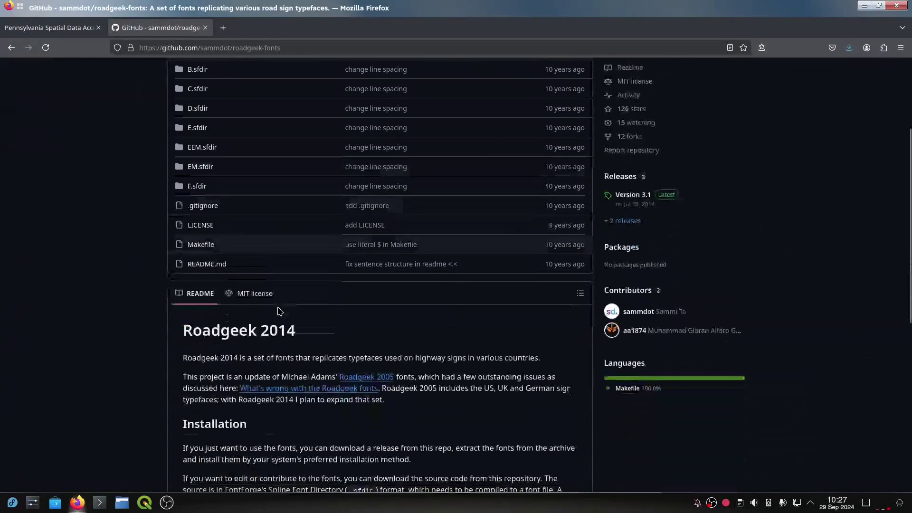
{"action": "scroll", "coordinate": [271, 317], "scroll_direction": "up", "scroll_amount": 2}
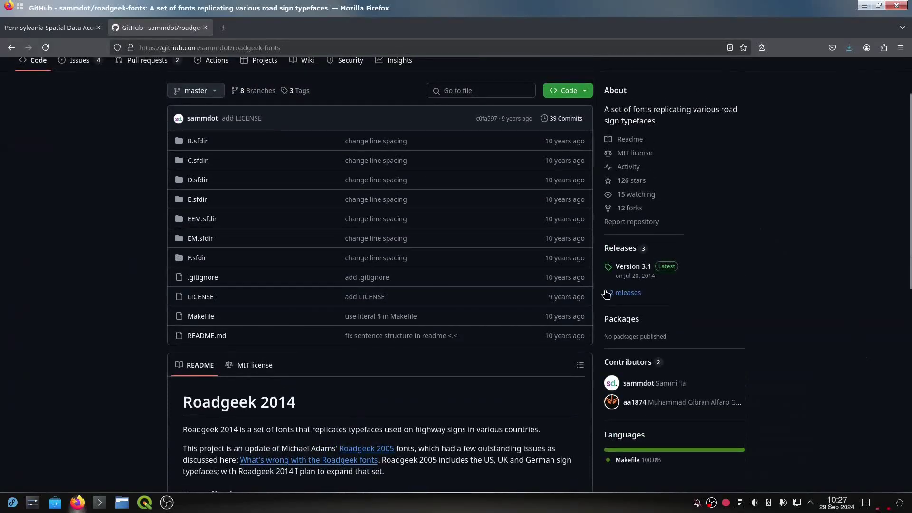
{"action": "left_click", "coordinate": [633, 269]}
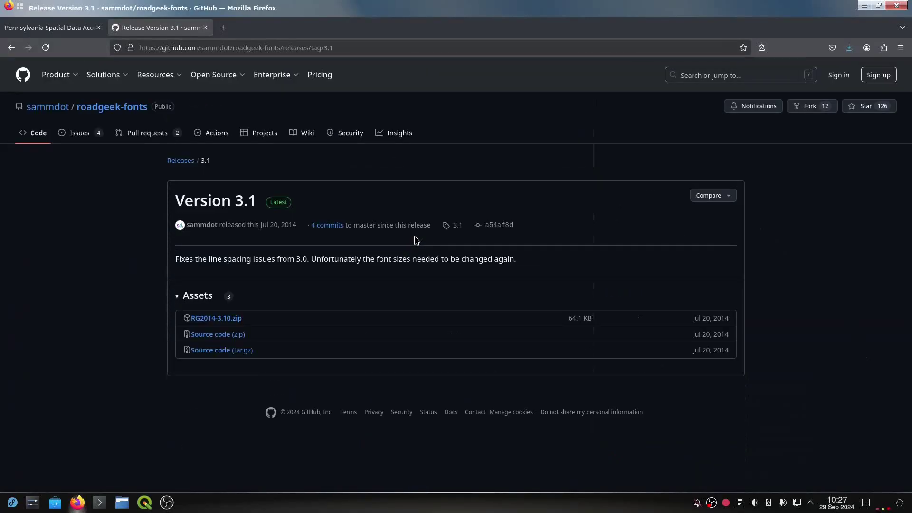
- Download RG2014-3.10.zip and save it in the GIS/Fonts folder
{"action": "left_click", "coordinate": [224, 322]}
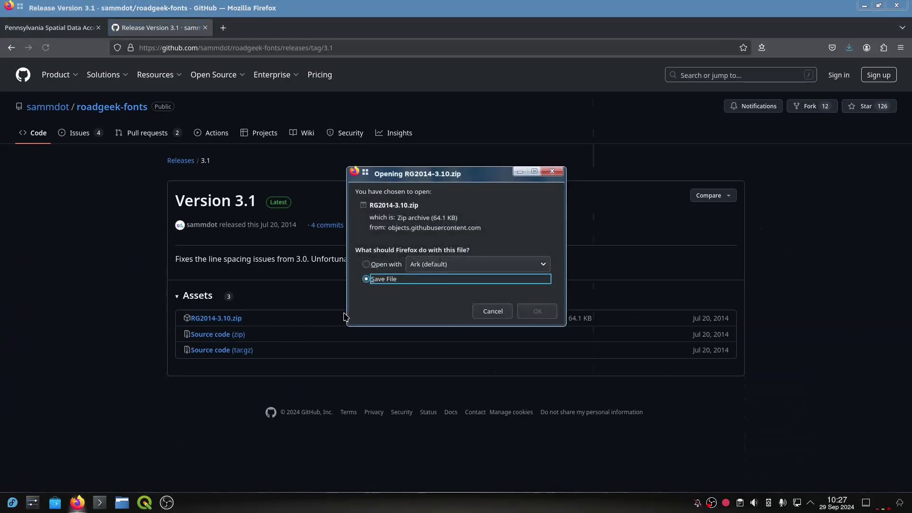
{"action": "left_click", "coordinate": [537, 311]}
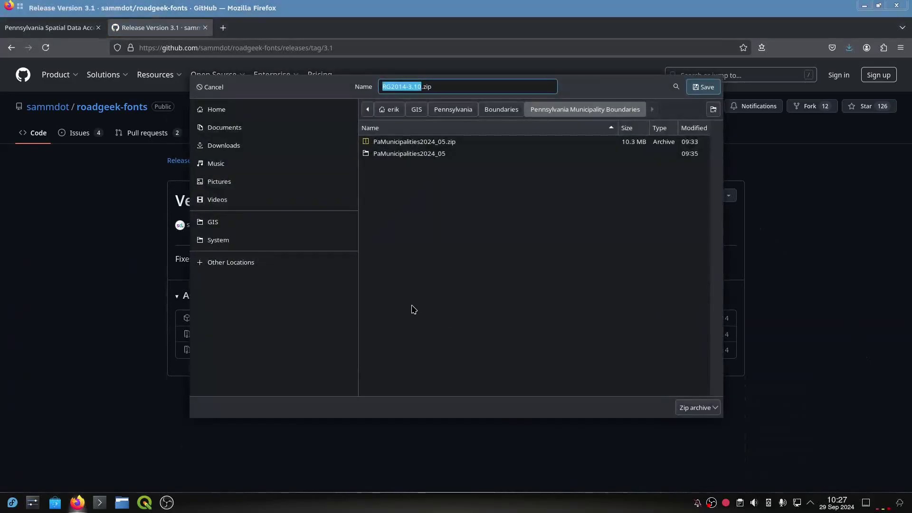
{"action": "left_click", "coordinate": [453, 109]}
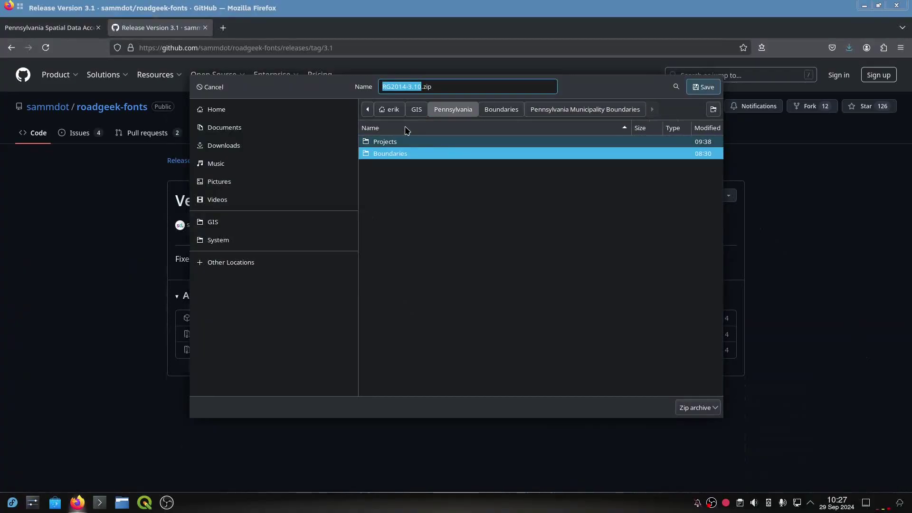
{"action": "left_click", "coordinate": [417, 109]}
{"action": "double_click", "coordinate": [393, 166]}
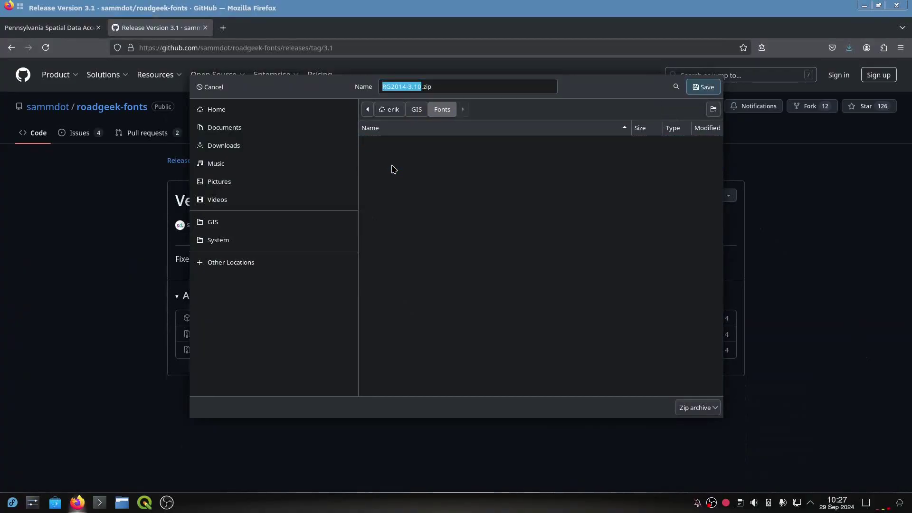
{"action": "left_click", "coordinate": [702, 87]}
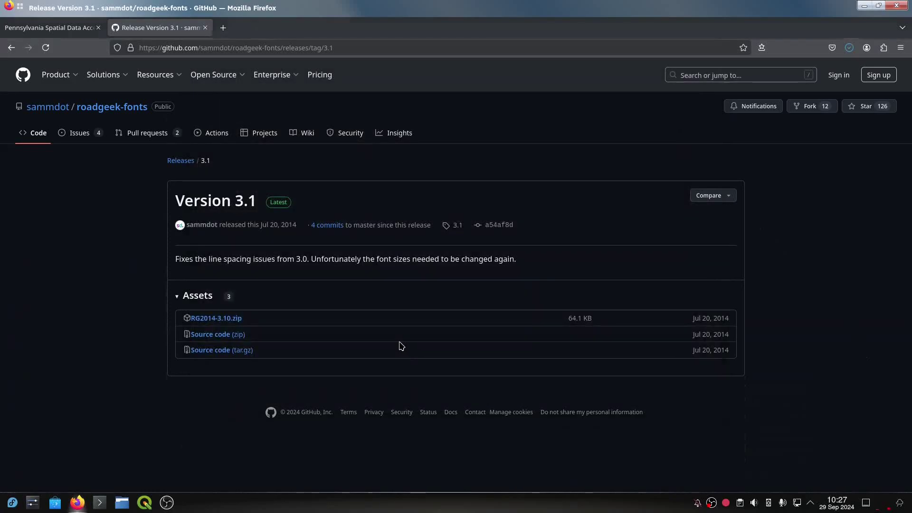
- Switch to the Dolphin file manager and go to the GIS/Fonts folder
{"action": "left_click", "coordinate": [118, 508]}
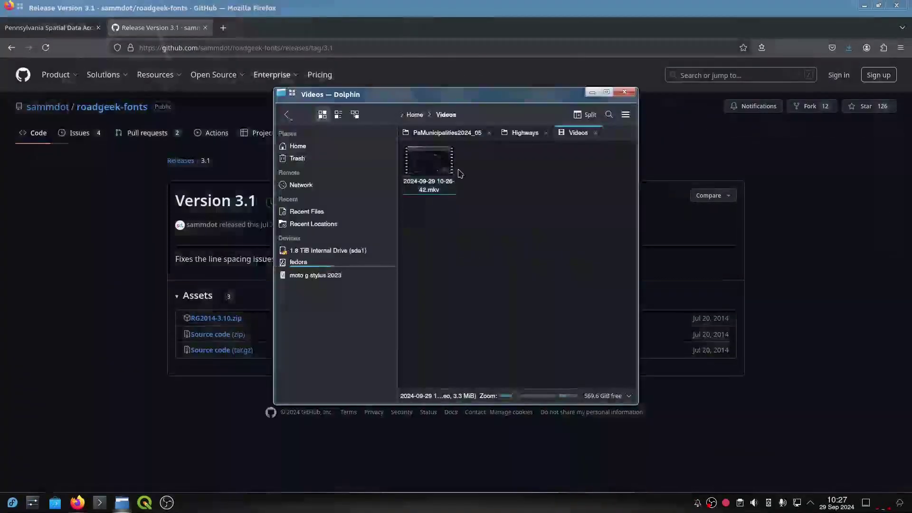
{"action": "left_click", "coordinate": [522, 134]}
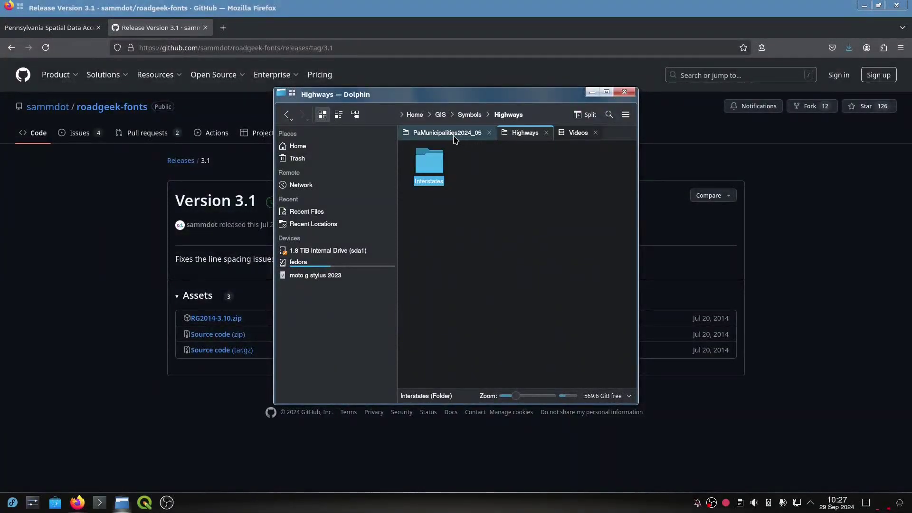
{"action": "left_click", "coordinate": [455, 138]}
{"action": "left_click", "coordinate": [380, 116]}
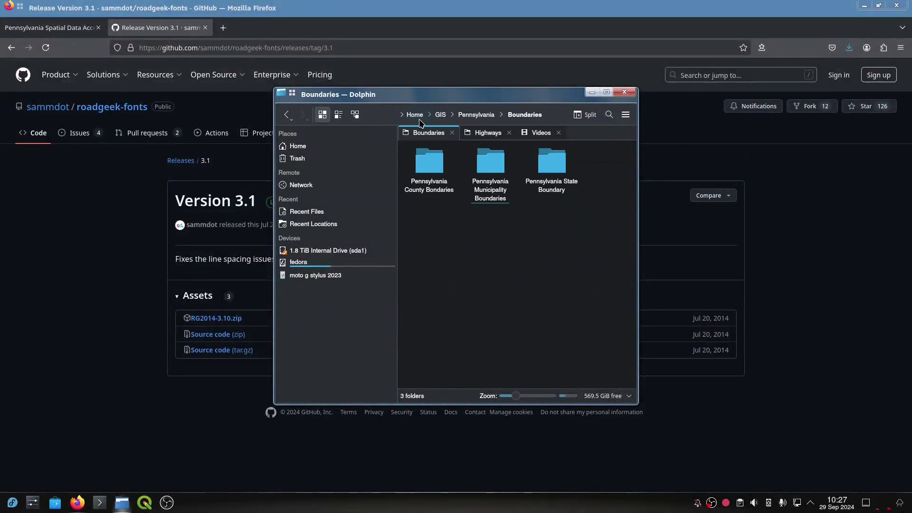
{"action": "left_click", "coordinate": [440, 120]}
{"action": "double_click", "coordinate": [429, 164]}
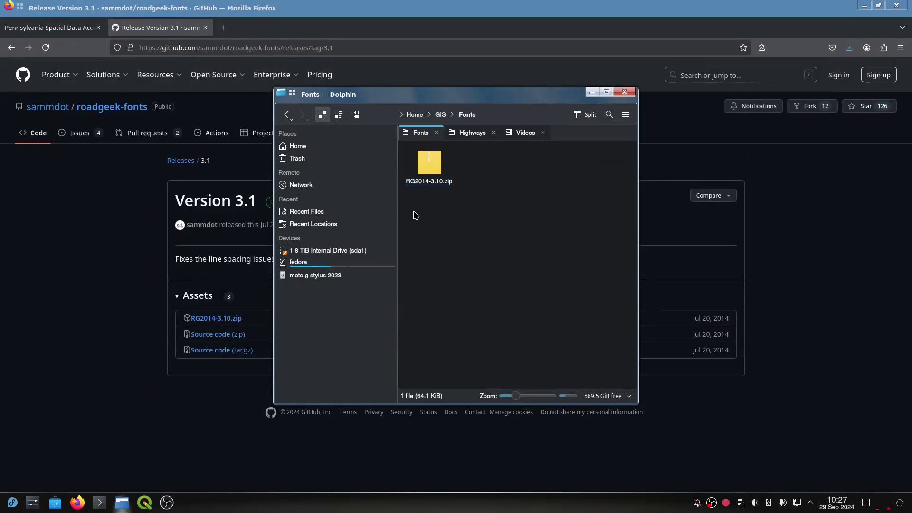
- Extract all files of RG2014-3.10.zip into the subfolder RG2014-3.10 within Fonts and close the archive
{"action": "double_click", "coordinate": [432, 164]}
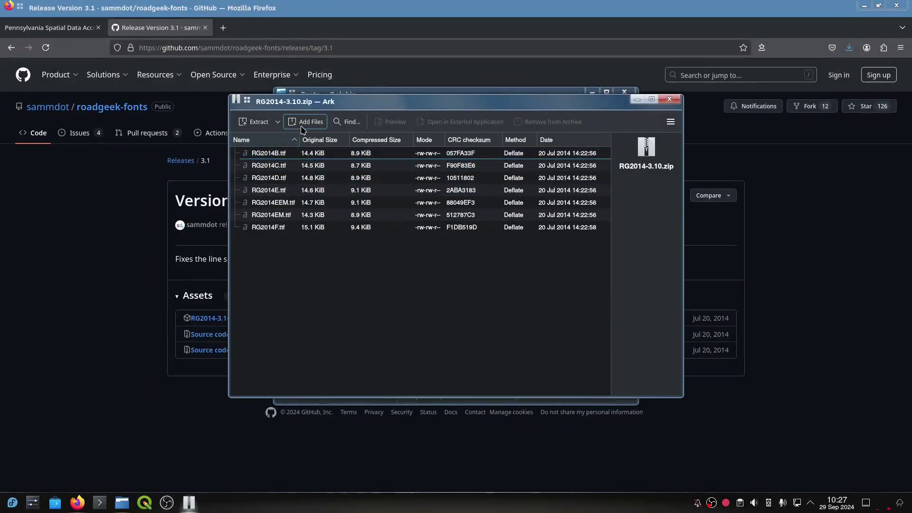
{"action": "left_click", "coordinate": [259, 122]}
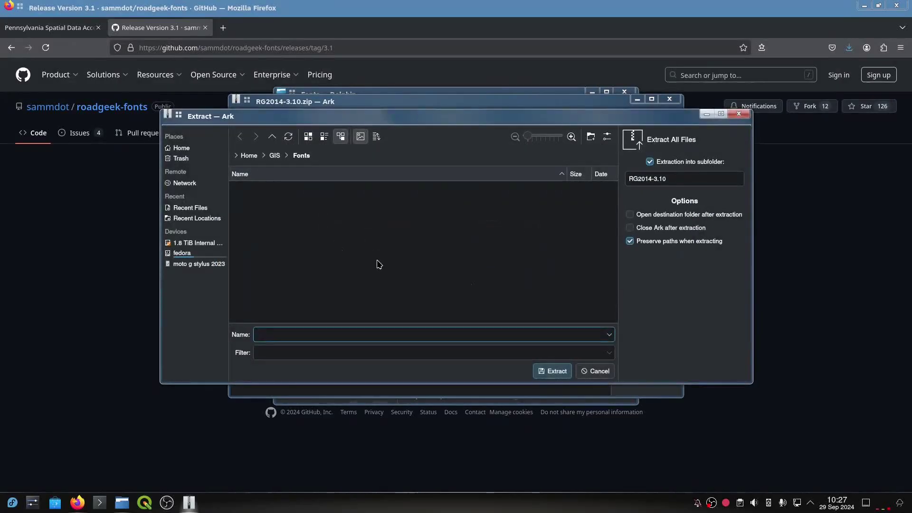
{"action": "left_click", "coordinate": [552, 371]}
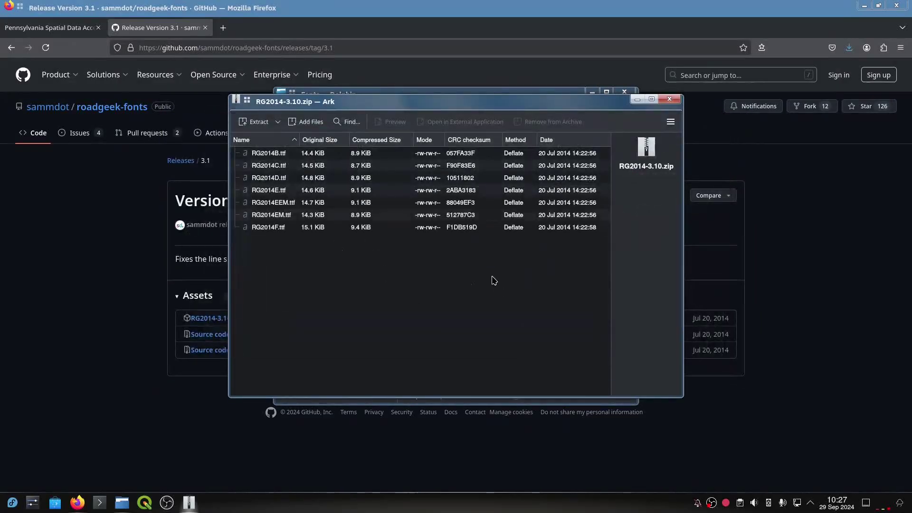
{"action": "left_click", "coordinate": [670, 101]}
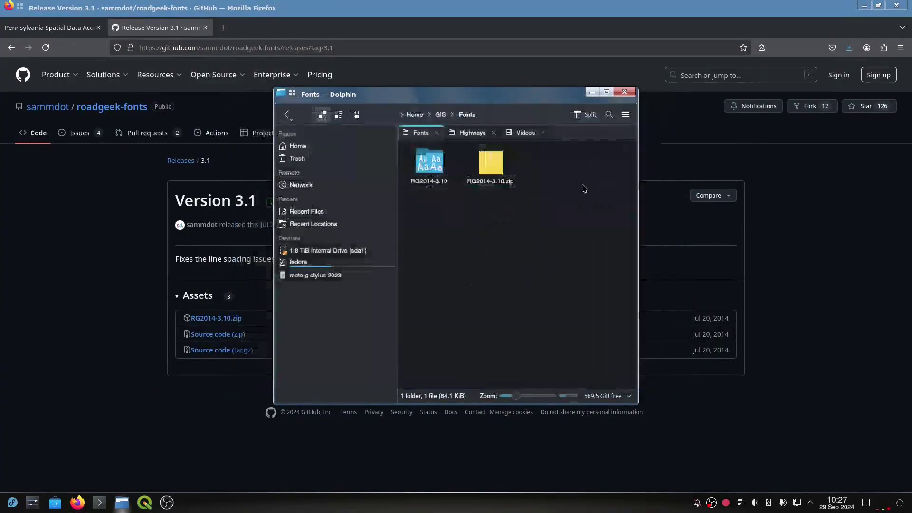
- Install RG2014B.ttf from the extracted RG2014-3.10 folder system-wide, authenticating with the account password
{"action": "left_click", "coordinate": [429, 175]}
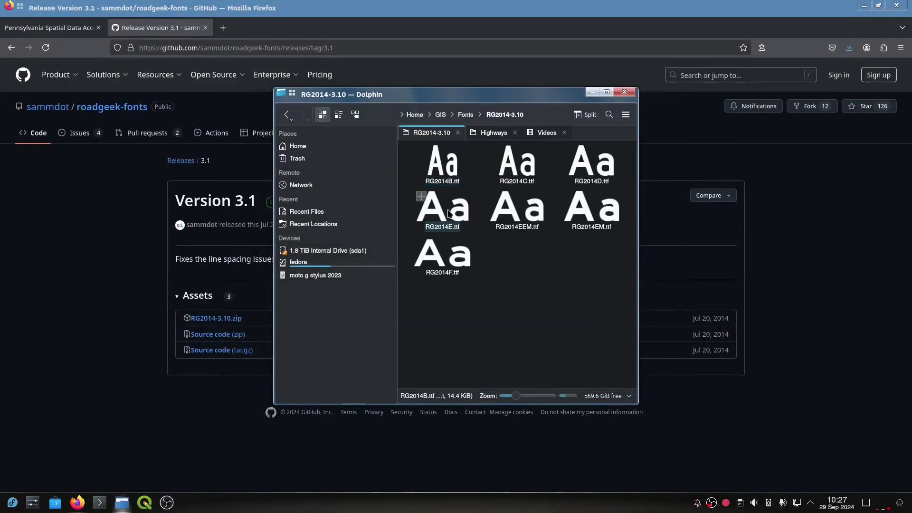
{"action": "double_click", "coordinate": [441, 159]}
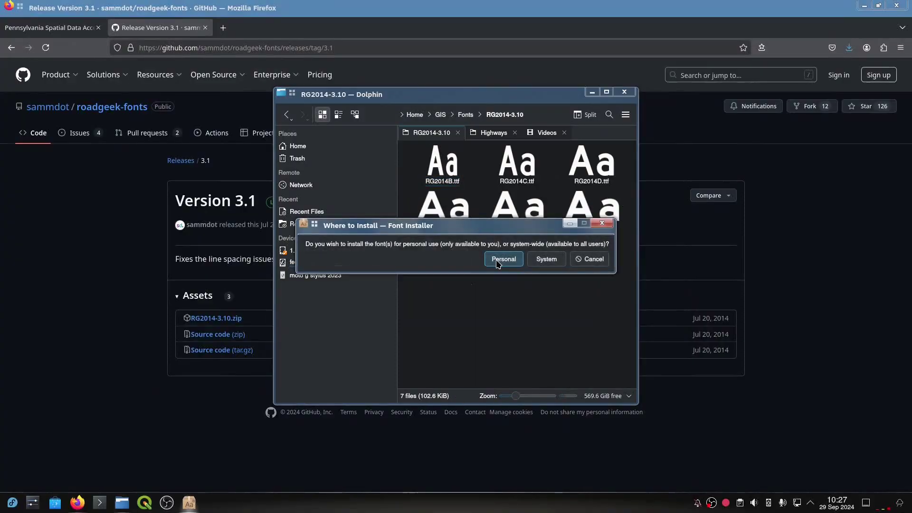
{"action": "left_click", "coordinate": [540, 263]}
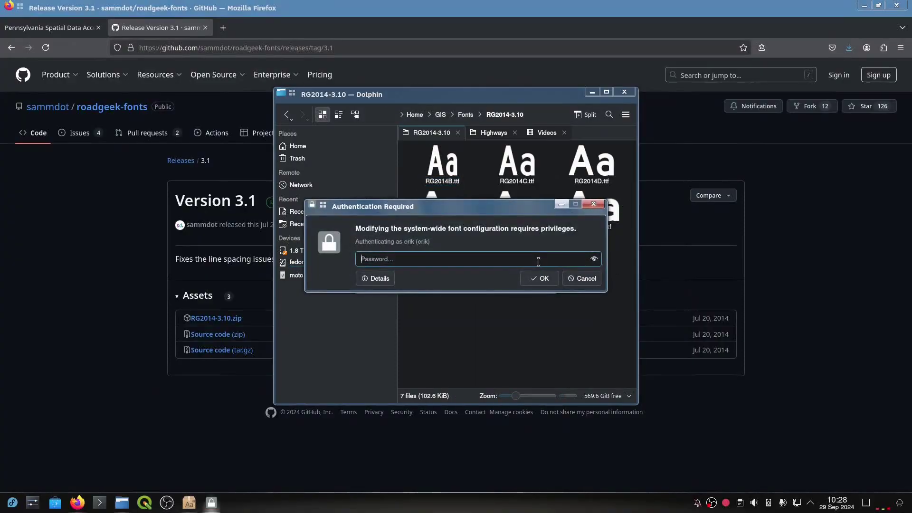
{"action": "type", "text": "*****"}
{"action": "key", "text": "Return"}
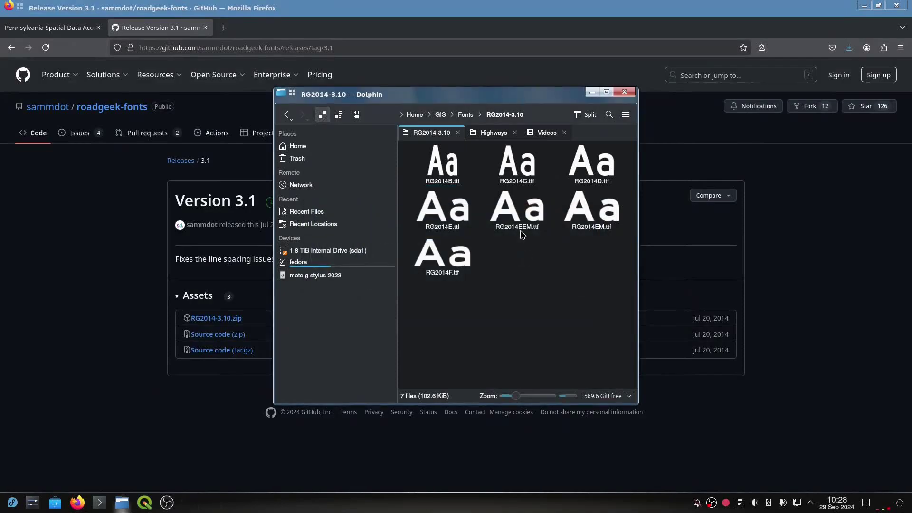
- Install RG2014C.ttf, RG2014D.ttf, RG2014E.ttf and RG2014F.ttf system-wide
{"action": "left_click", "coordinate": [517, 167]}
{"action": "left_click", "coordinate": [543, 262]}
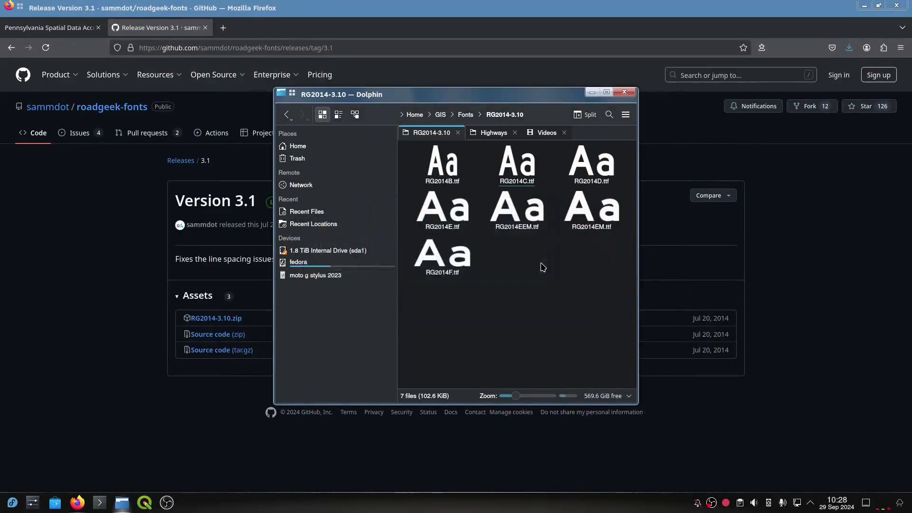
{"action": "left_click", "coordinate": [596, 175]}
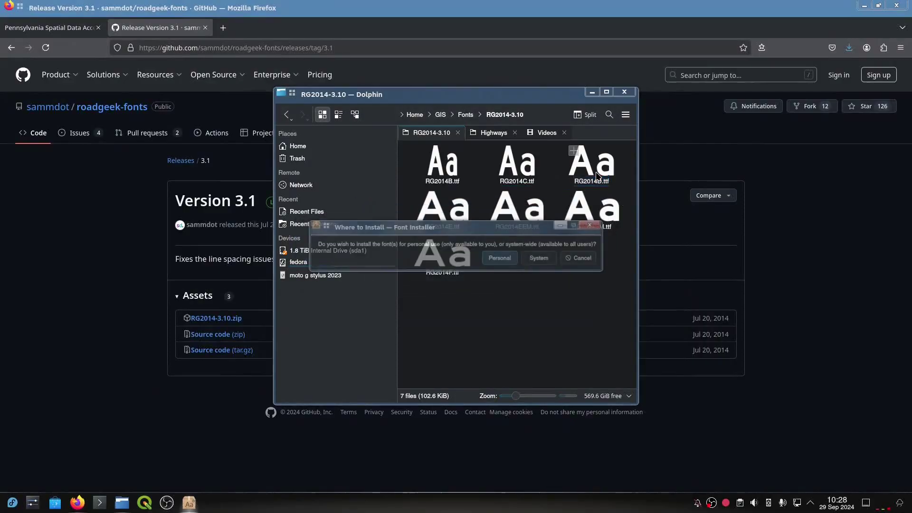
{"action": "left_click", "coordinate": [538, 258]}
{"action": "left_click", "coordinate": [455, 221]}
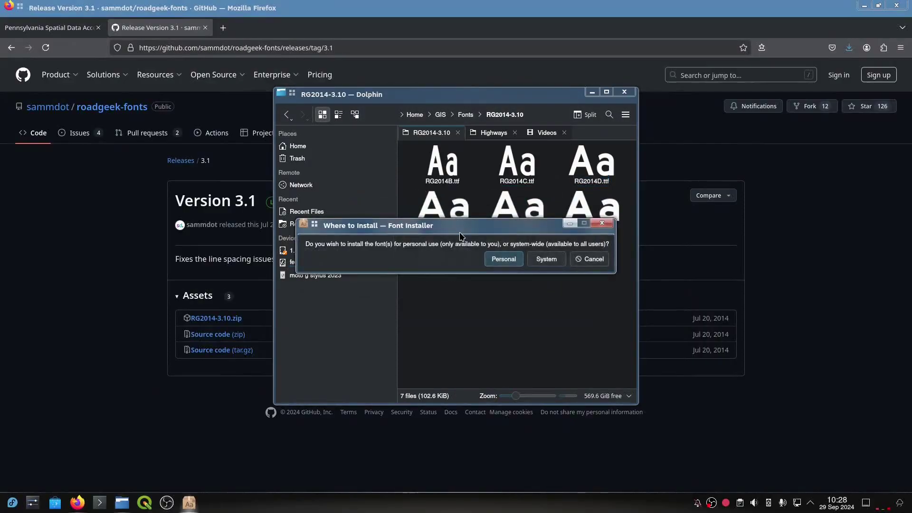
{"action": "left_click", "coordinate": [546, 260]}
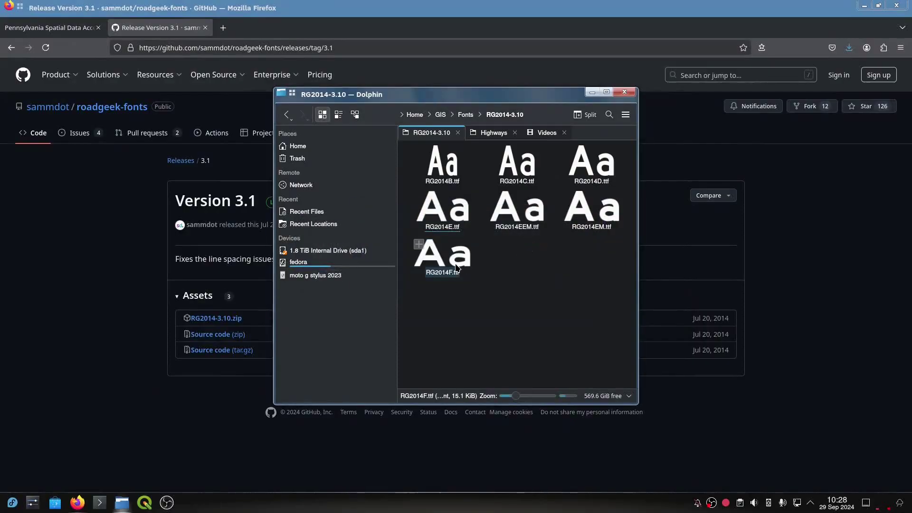
{"action": "left_click", "coordinate": [446, 263]}
{"action": "left_click", "coordinate": [544, 259]}
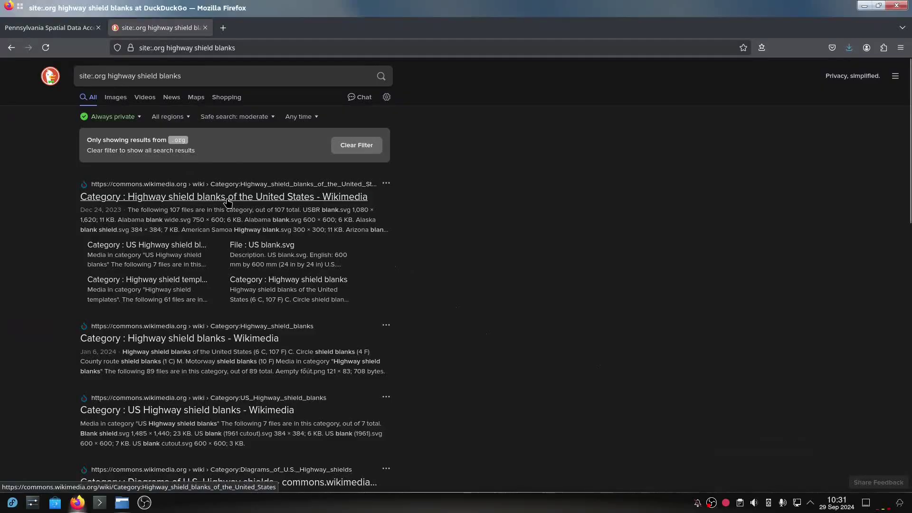
- Open the full-size I-blank.svg from the Interstate Highway shield blanks category on Wikimedia Commons in the browser
{"action": "left_click", "coordinate": [264, 198]}
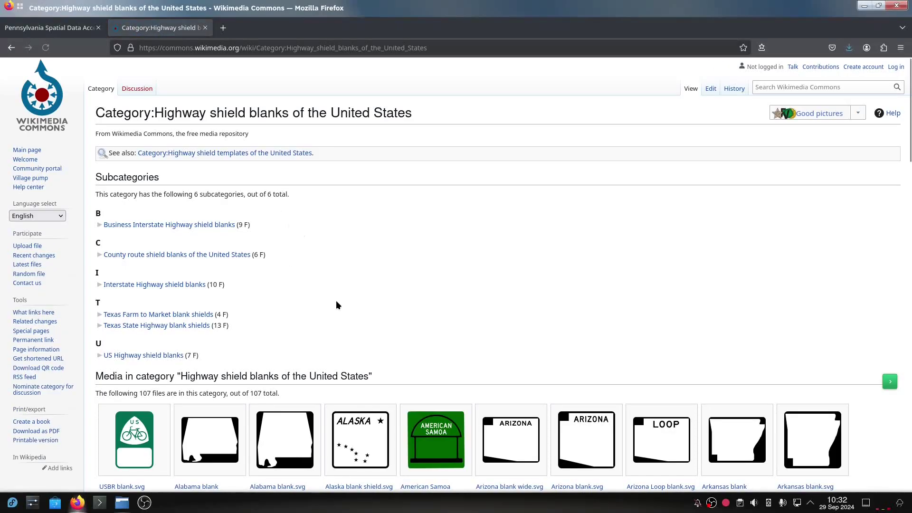
{"action": "left_click", "coordinate": [181, 287]}
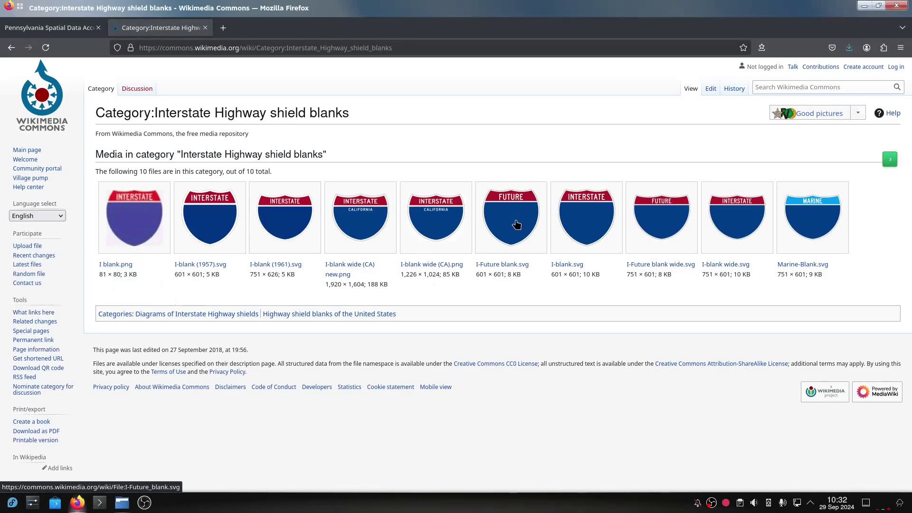
{"action": "left_click", "coordinate": [572, 265]}
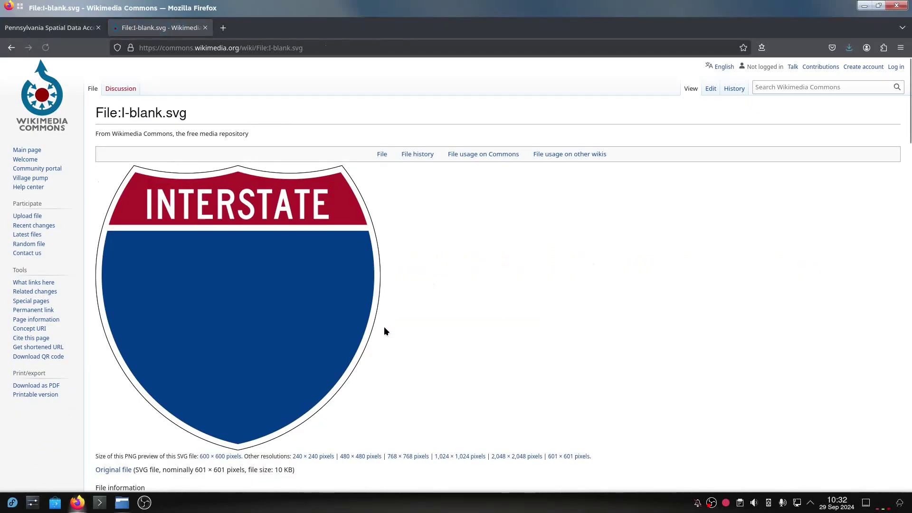
{"action": "left_click", "coordinate": [223, 268]}
- Start saving the blank Interstate shield SVG and choose GIS/Symbols/Highways/Interstates as the destination folder
{"action": "right_click", "coordinate": [140, 172]}
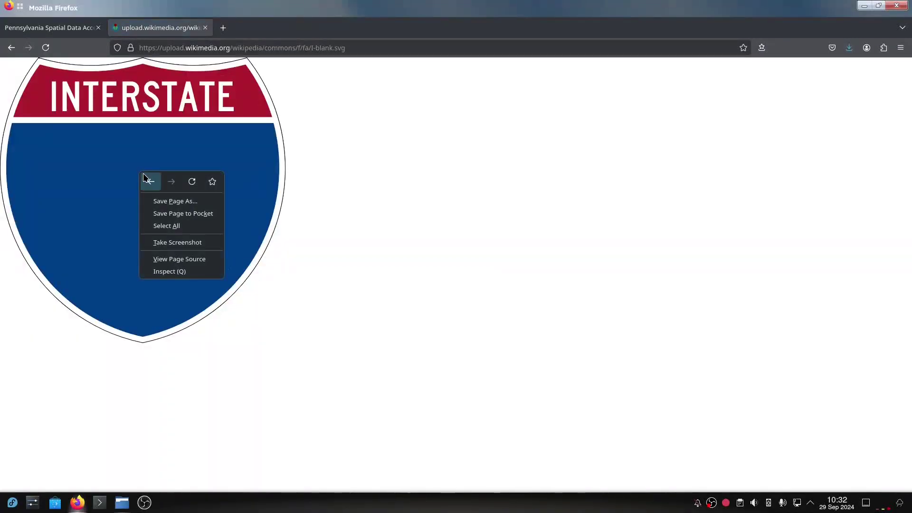
{"action": "left_click", "coordinate": [179, 202]}
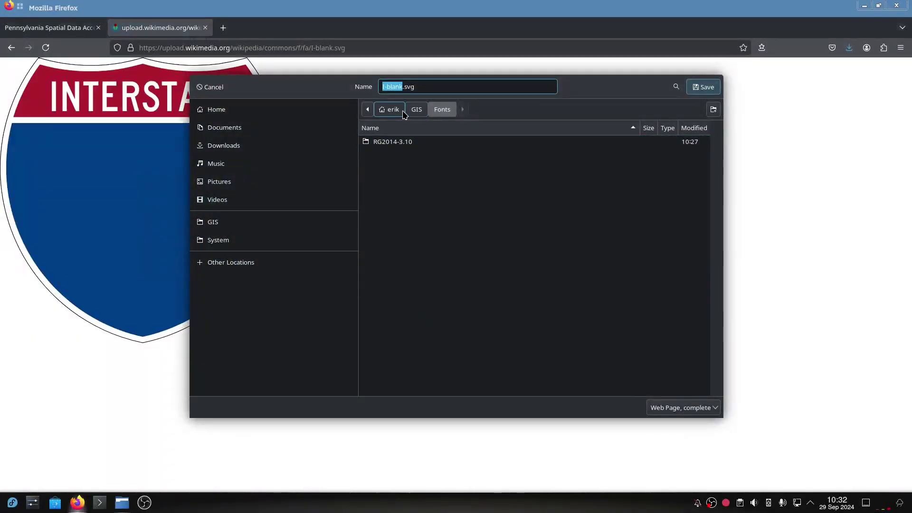
{"action": "left_click", "coordinate": [416, 110]}
{"action": "left_click", "coordinate": [393, 141]}
{"action": "double_click", "coordinate": [393, 141]}
{"action": "double_click", "coordinate": [400, 142]}
{"action": "double_click", "coordinate": [402, 142]}
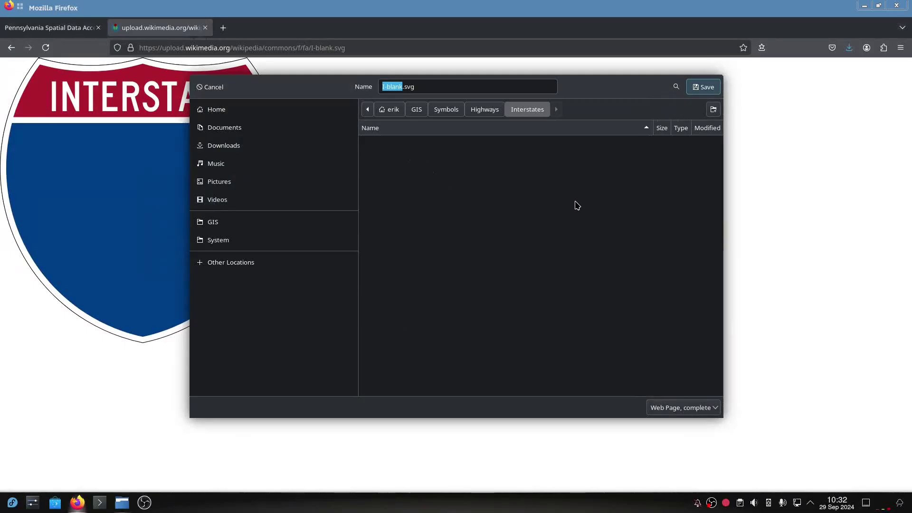
{"action": "type", "text": "Inters"}
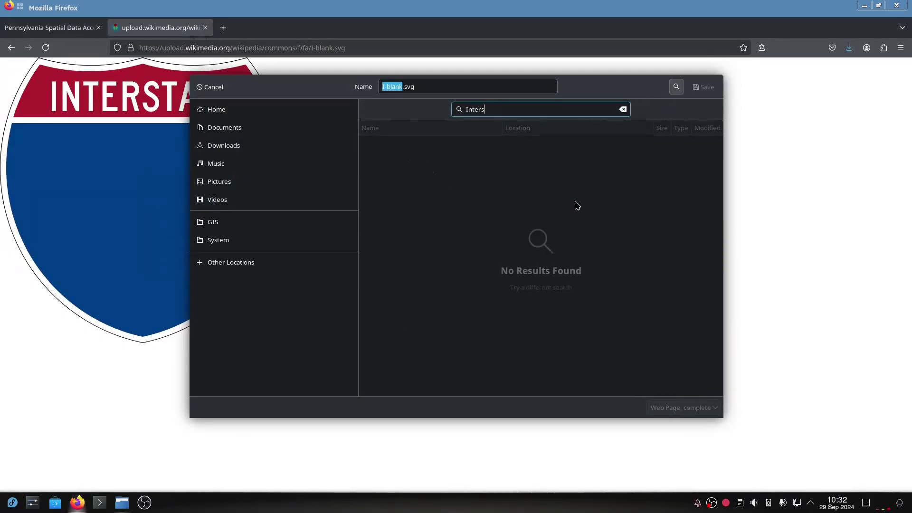
{"action": "key", "text": "BackSpace"}
{"action": "key", "text": "BackSpace"}
{"action": "key", "text": "BackSpace"}
{"action": "key", "text": "BackSpace"}
{"action": "key", "text": "BackSpace"}
{"action": "key", "text": "BackSpace"}
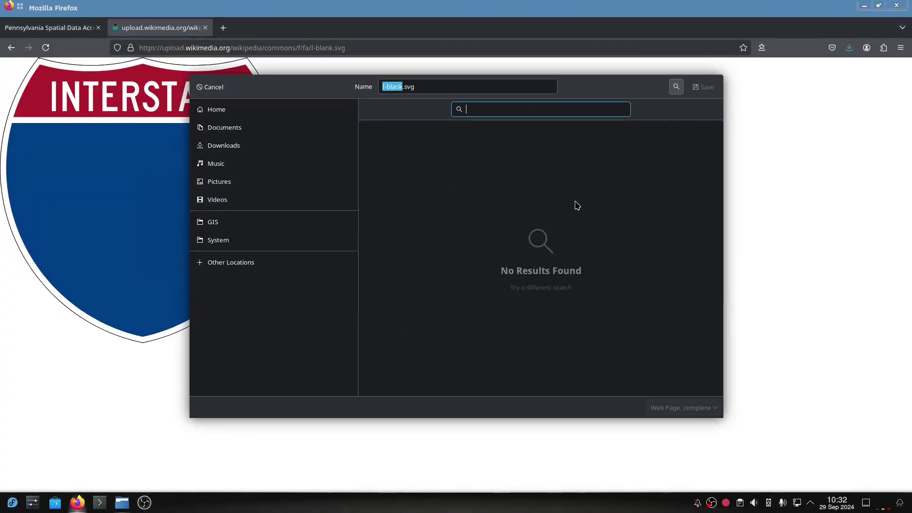
- Name the shield file "Interstate XX.svg" for saving
{"action": "left_click", "coordinate": [401, 84]}
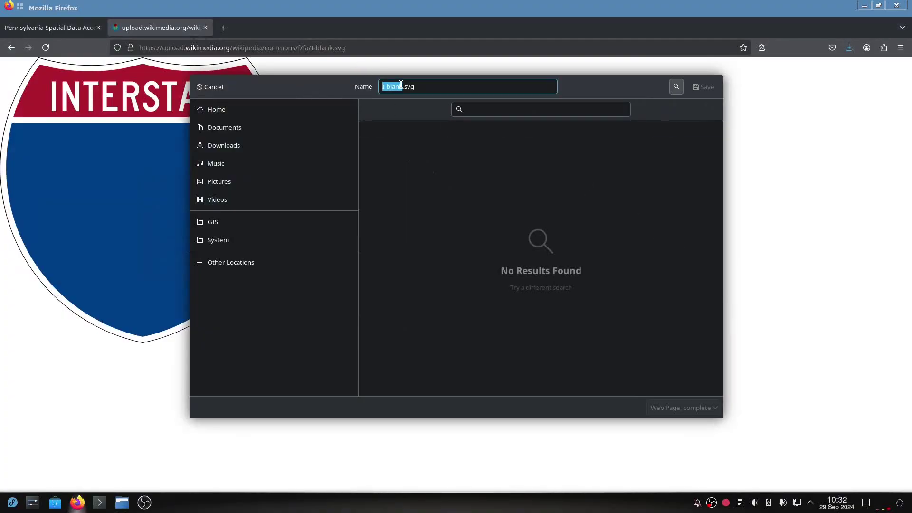
{"action": "key", "text": "shift+Home"}
{"action": "type", "text": "Intersta"}
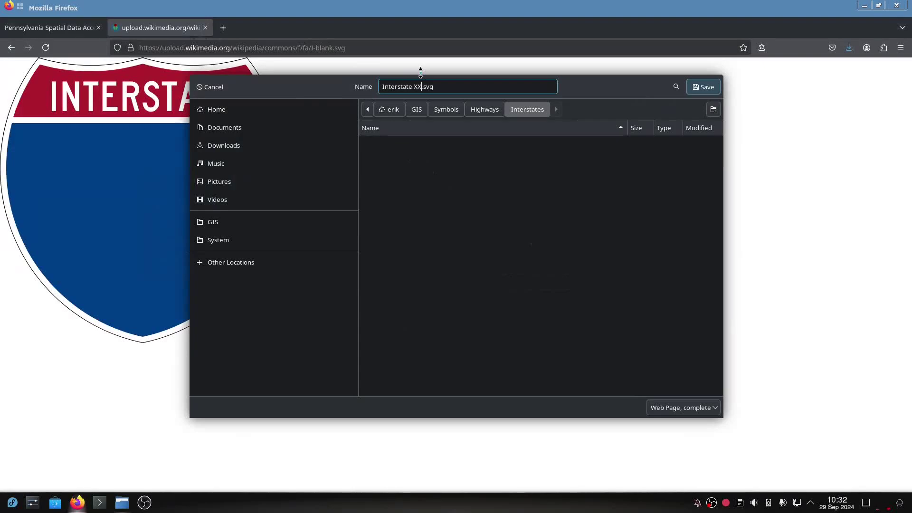
- Save the blank Interstate shield as Interstate XX.svg in the Interstates folder
{"action": "type", "text": "te XX"}
{"action": "left_click", "coordinate": [706, 87]}
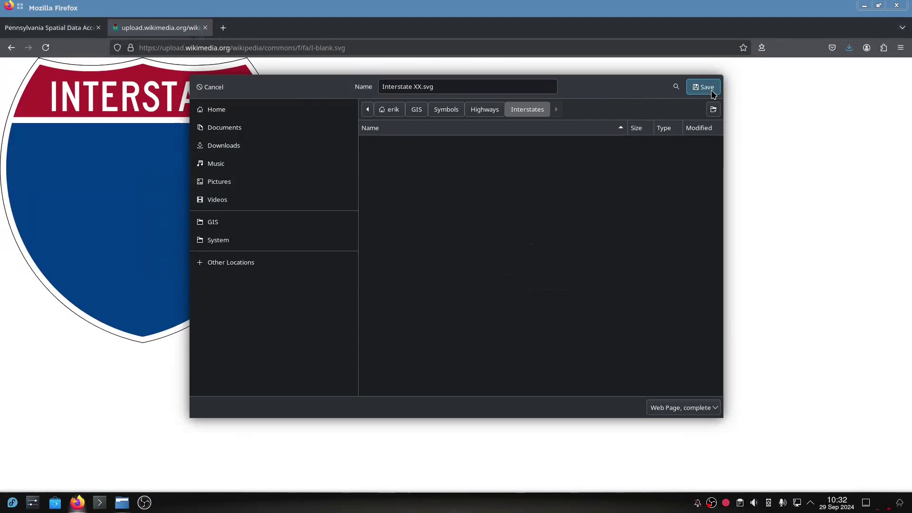
- Return to the Interstate Highway shield blanks category and open the full-size I-blank wide.svg
{"action": "left_click", "coordinate": [13, 49]}
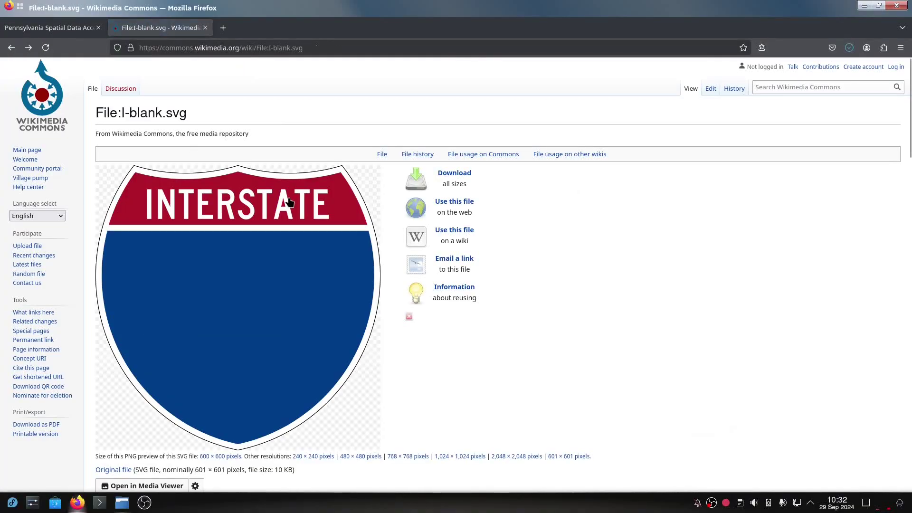
{"action": "left_click", "coordinate": [13, 48]}
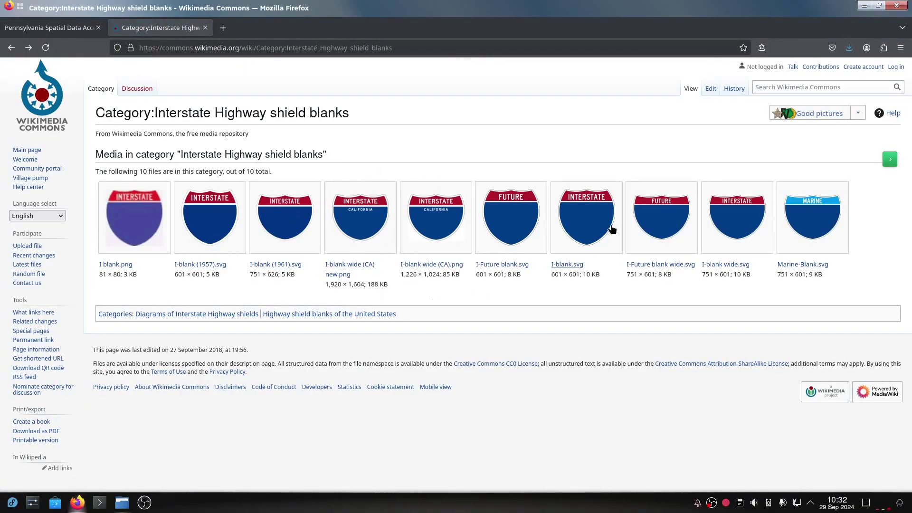
{"action": "left_click", "coordinate": [737, 269]}
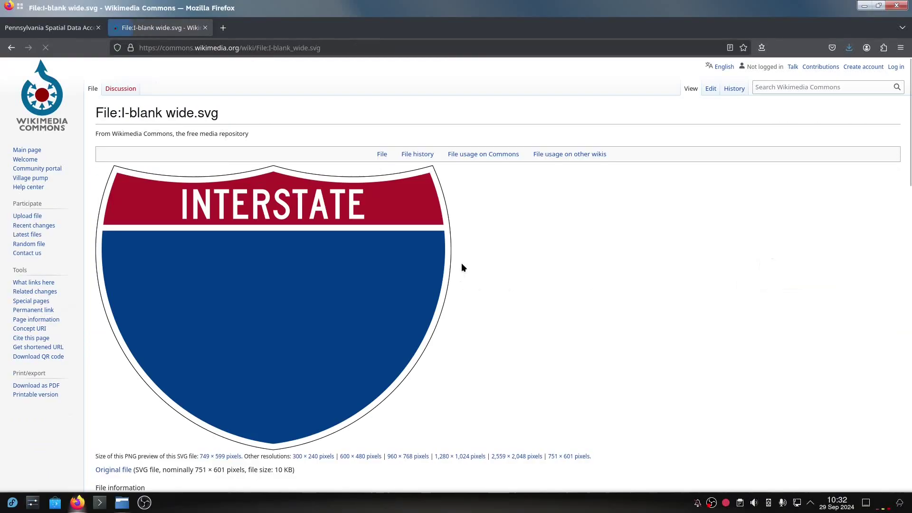
{"action": "left_click", "coordinate": [222, 277]}
- Save the wide blank Interstate shield as Interstate XXX.svg in GIS/Symbols/Highways/Interstates
{"action": "right_click", "coordinate": [180, 224]}
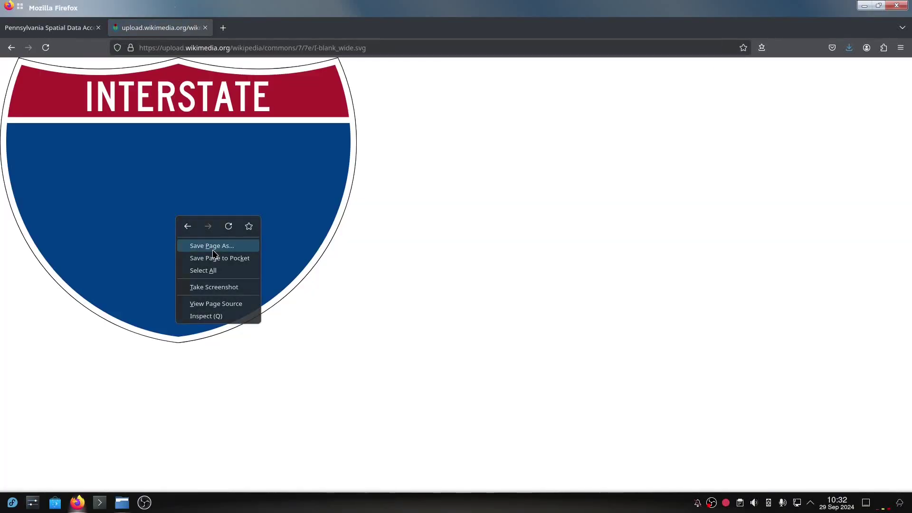
{"action": "left_click", "coordinate": [202, 244]}
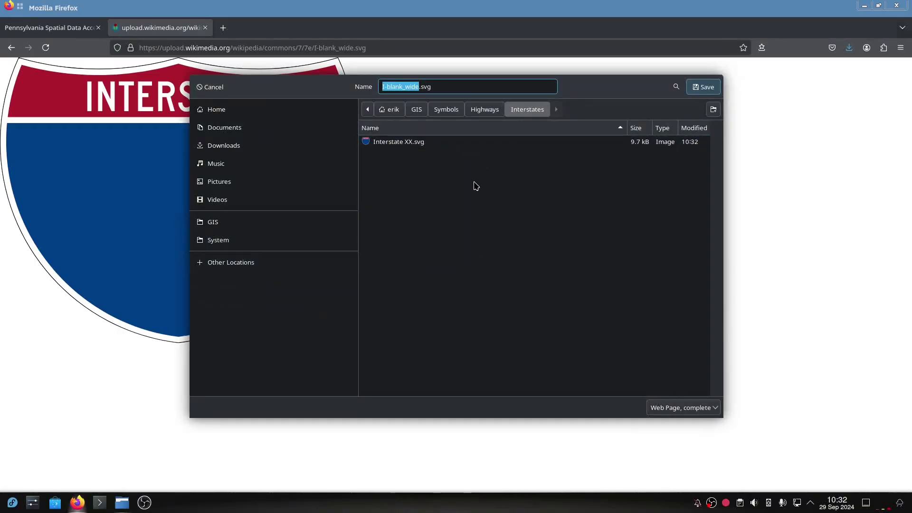
{"action": "left_click", "coordinate": [427, 141]}
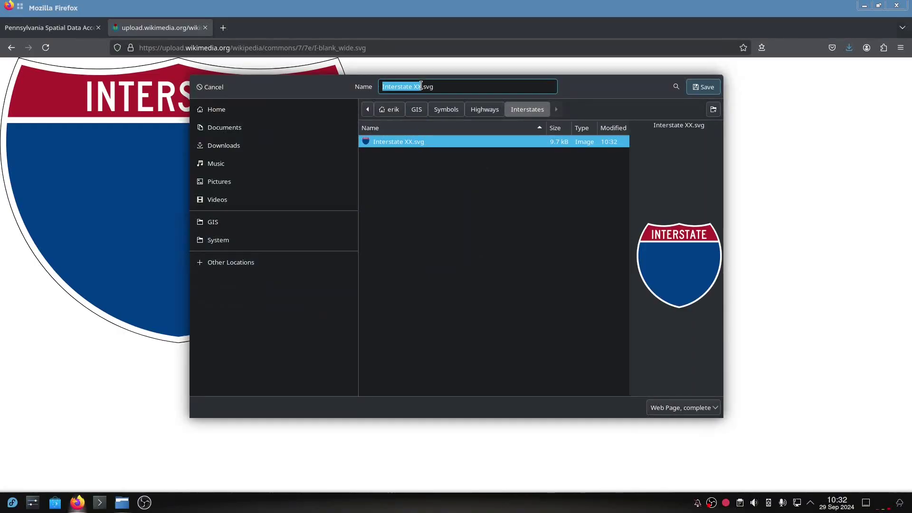
{"action": "left_click", "coordinate": [421, 86]}
{"action": "type", "text": "X"}
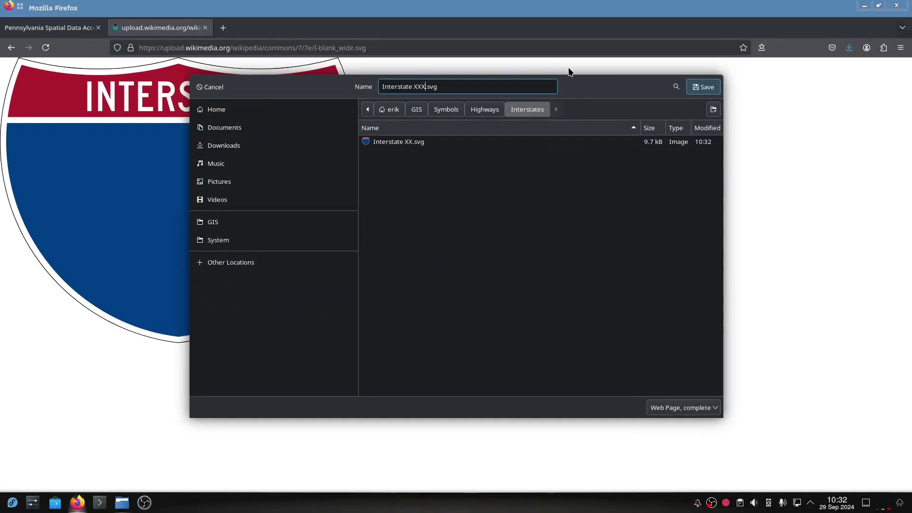
{"action": "left_click", "coordinate": [703, 87]}
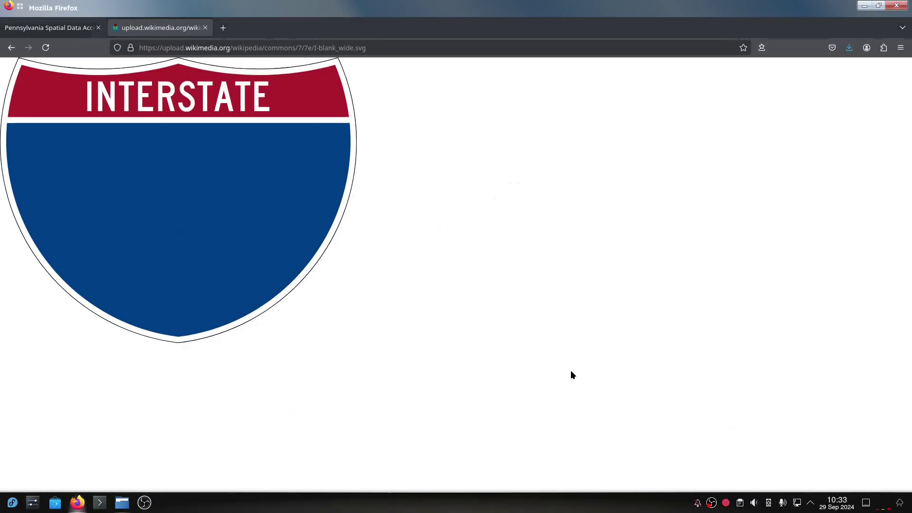
{"action": "key", "text": "ctrl+s"}
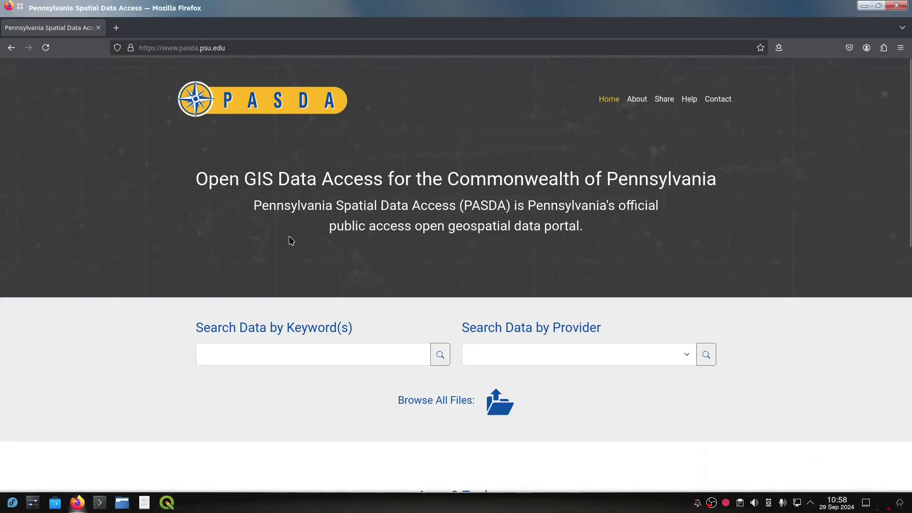
- Open the Transportation data shortcut on the Pennsylvania Spatial Data Access home page
{"action": "scroll", "coordinate": [164, 171], "scroll_direction": "down", "scroll_amount": 8}
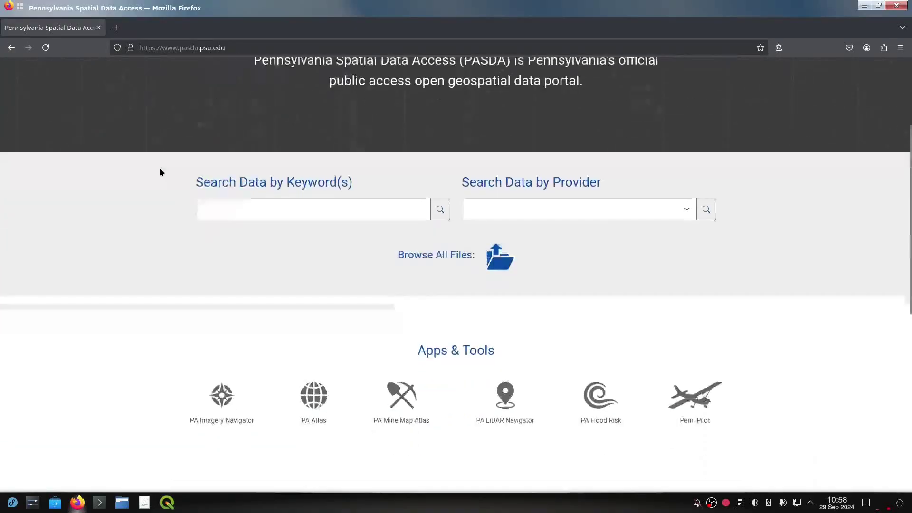
{"action": "scroll", "coordinate": [174, 182], "scroll_direction": "down", "scroll_amount": 3}
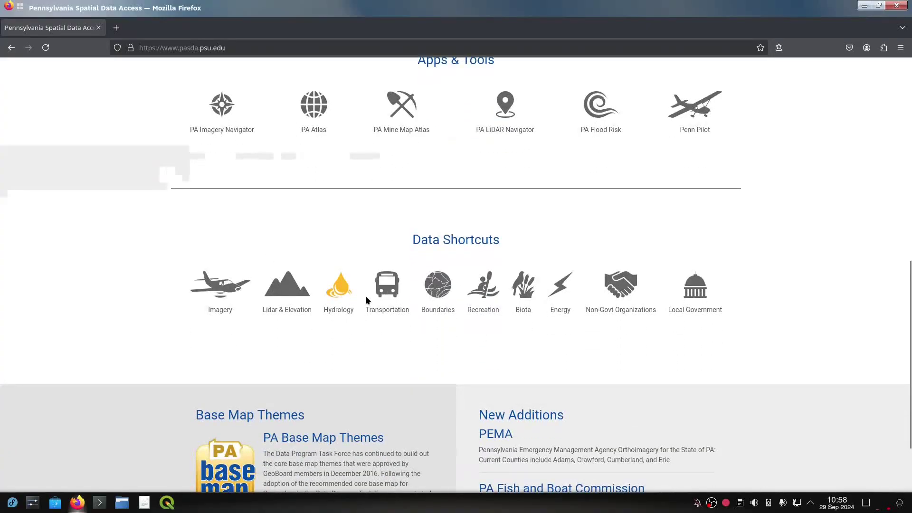
{"action": "left_click", "coordinate": [388, 286]}
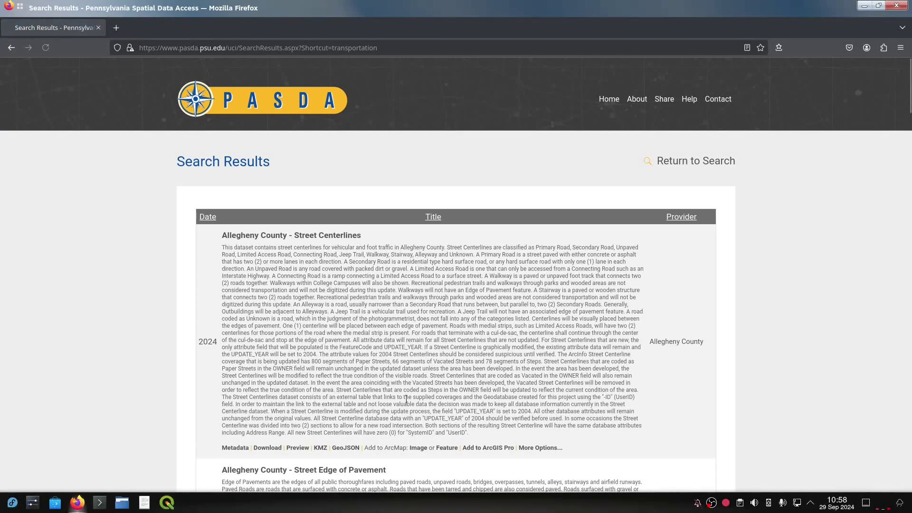
- Find the Pennsylvania state roads dataset from the Pennsylvania Department of Transportation and start downloading its zip archive to disk
{"action": "scroll", "coordinate": [393, 311], "scroll_direction": "down", "scroll_amount": 20}
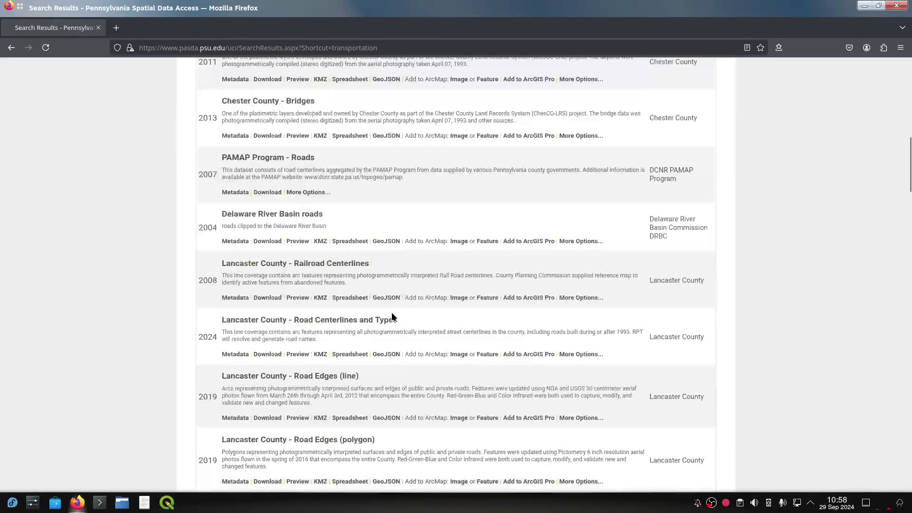
{"action": "scroll", "coordinate": [392, 320], "scroll_direction": "down", "scroll_amount": 10}
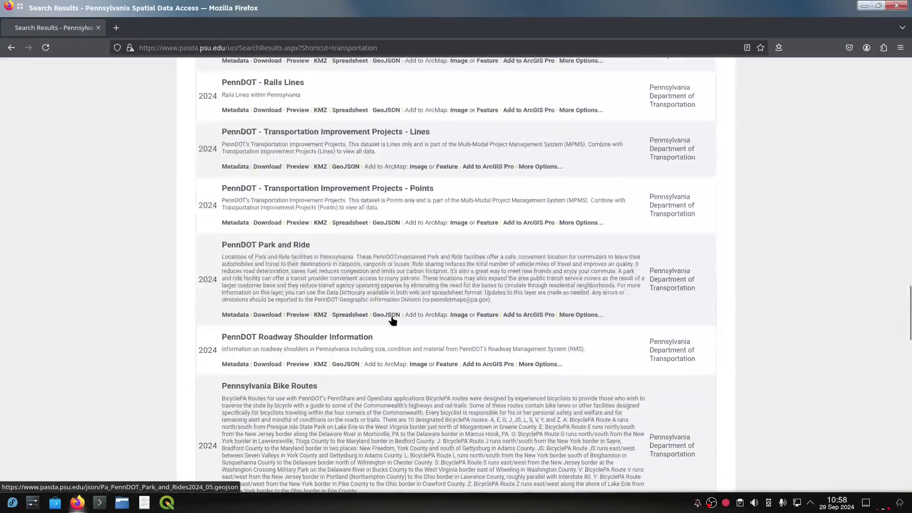
{"action": "scroll", "coordinate": [392, 321], "scroll_direction": "down", "scroll_amount": 3}
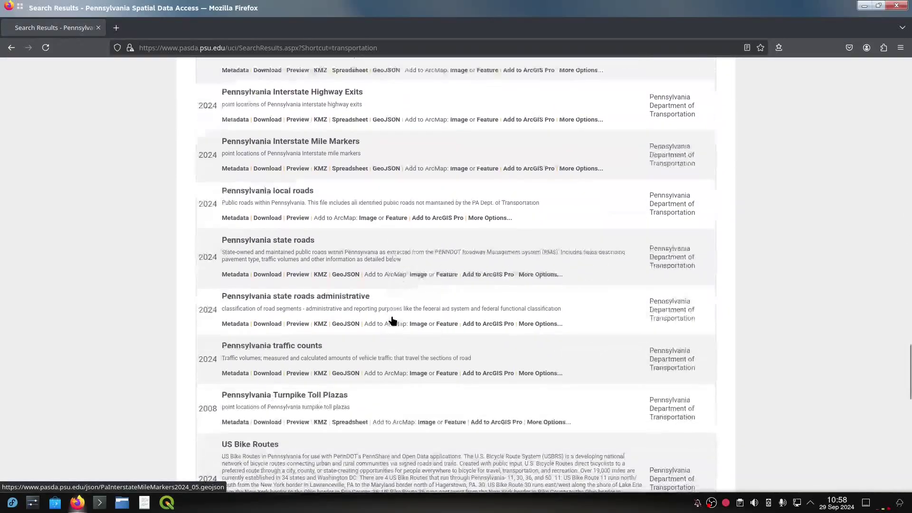
{"action": "left_click", "coordinate": [262, 277]}
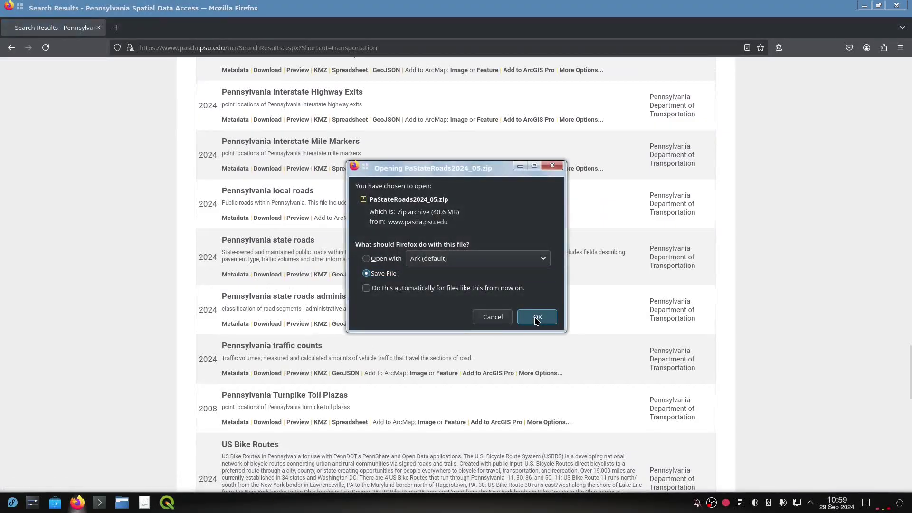
{"action": "left_click", "coordinate": [536, 322]}
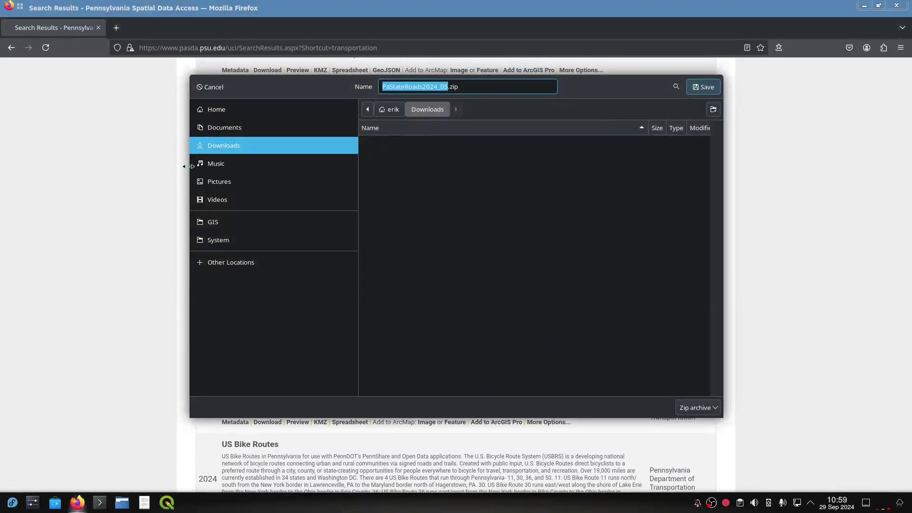
- Save PaStateRoads2024_05.zip in the GIS/Pennsylvania/Transportation folder
{"action": "left_click", "coordinate": [220, 222]}
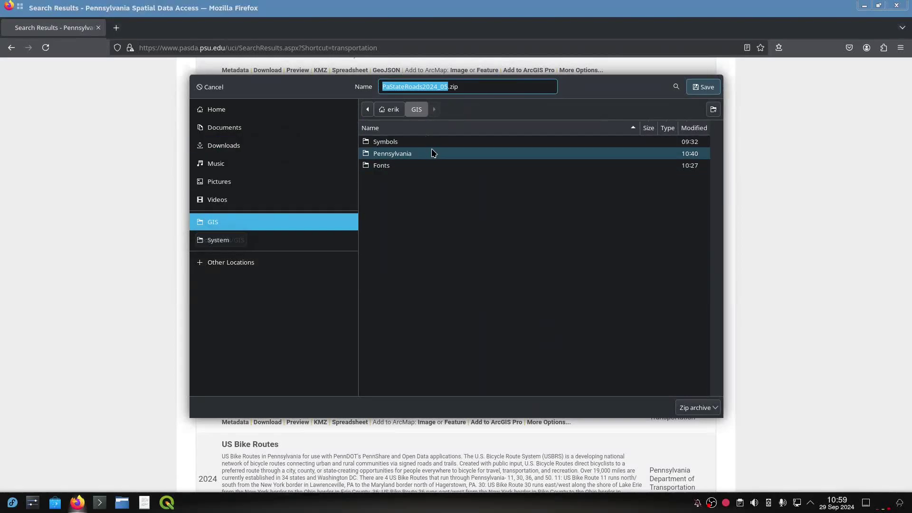
{"action": "left_click", "coordinate": [401, 156]}
{"action": "double_click", "coordinate": [400, 157]}
{"action": "double_click", "coordinate": [402, 143]}
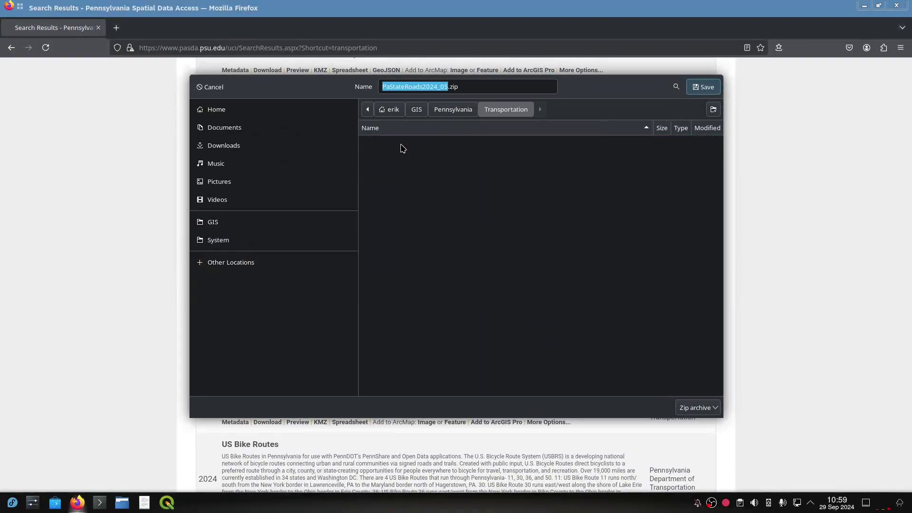
{"action": "left_click", "coordinate": [702, 87]}
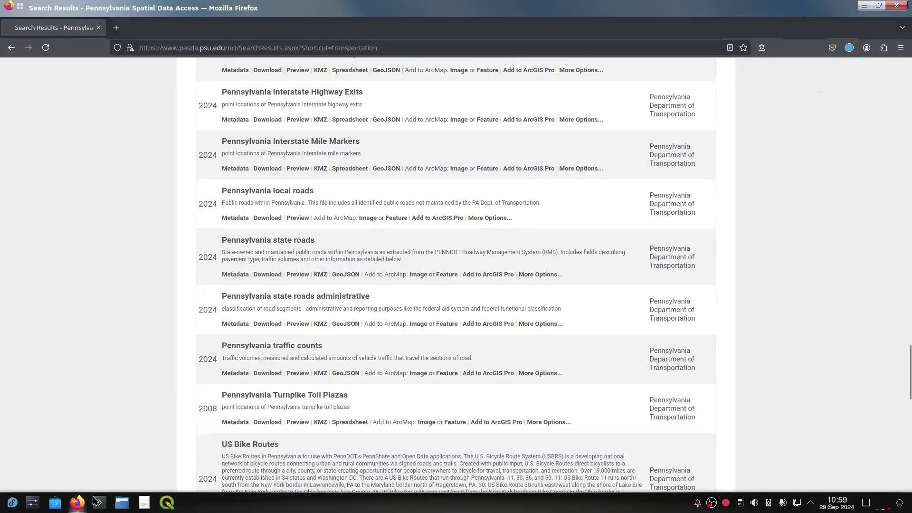
- In Dolphin, extract PaStateRoads2024_05.zip into a PaStateRoads2024_05 subfolder of Transportation and open the extracted folder
{"action": "left_click", "coordinate": [122, 503]}
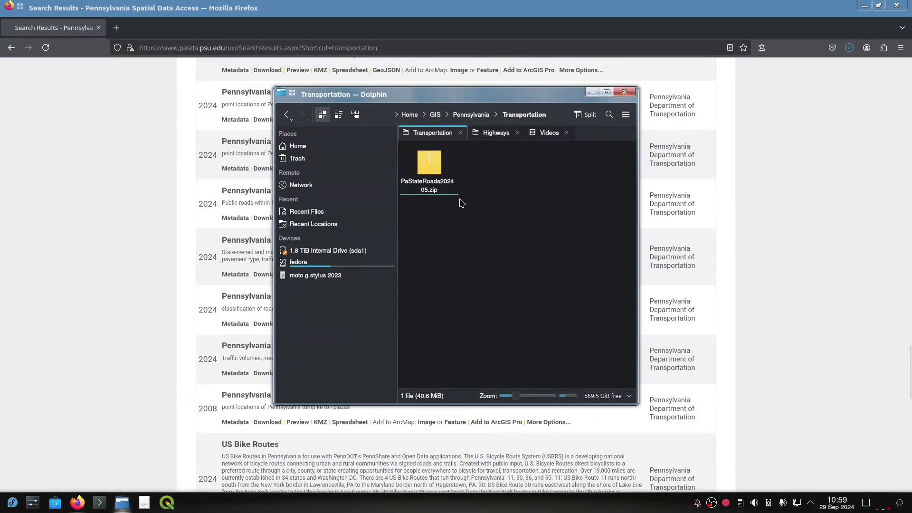
{"action": "double_click", "coordinate": [429, 166]}
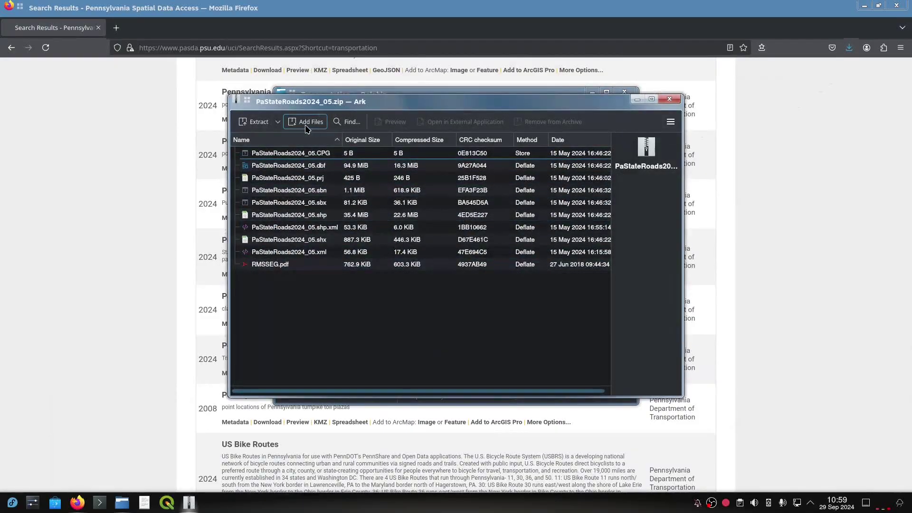
{"action": "left_click", "coordinate": [261, 122]}
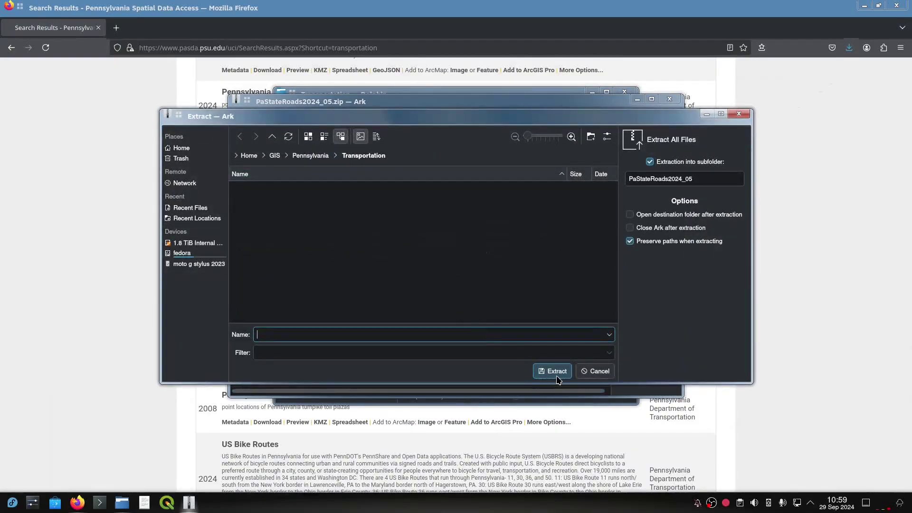
{"action": "left_click", "coordinate": [555, 371]}
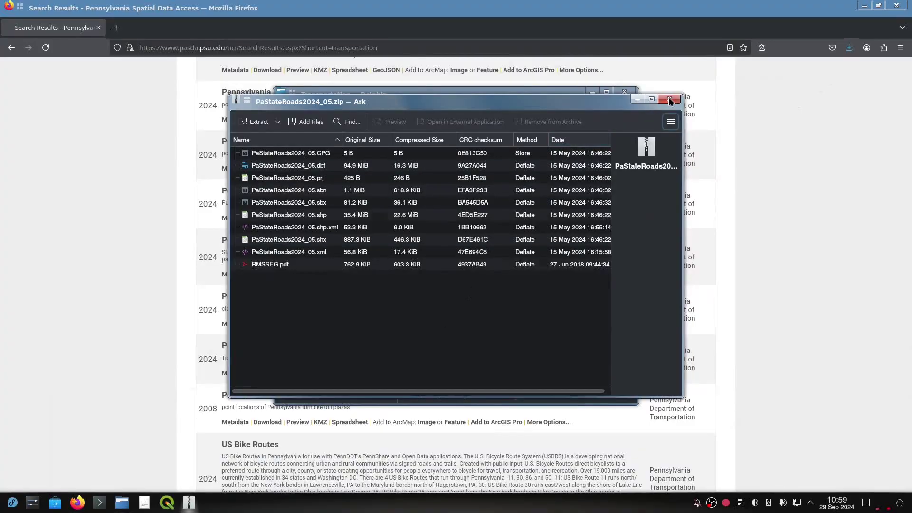
{"action": "left_click", "coordinate": [669, 99]}
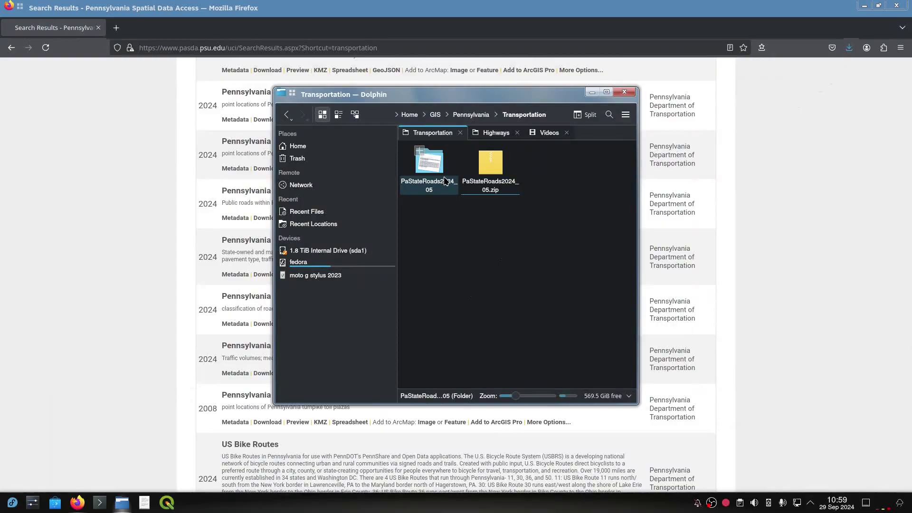
{"action": "double_click", "coordinate": [439, 176]}
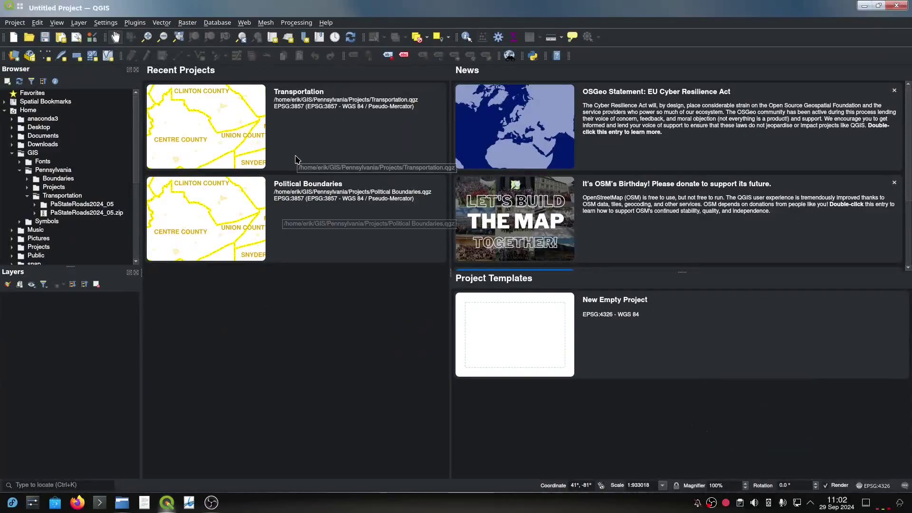
- In QGIS, open the recent Transportation project and add PaStateRoads2024_05.shp to the map
{"action": "left_click", "coordinate": [279, 139]}
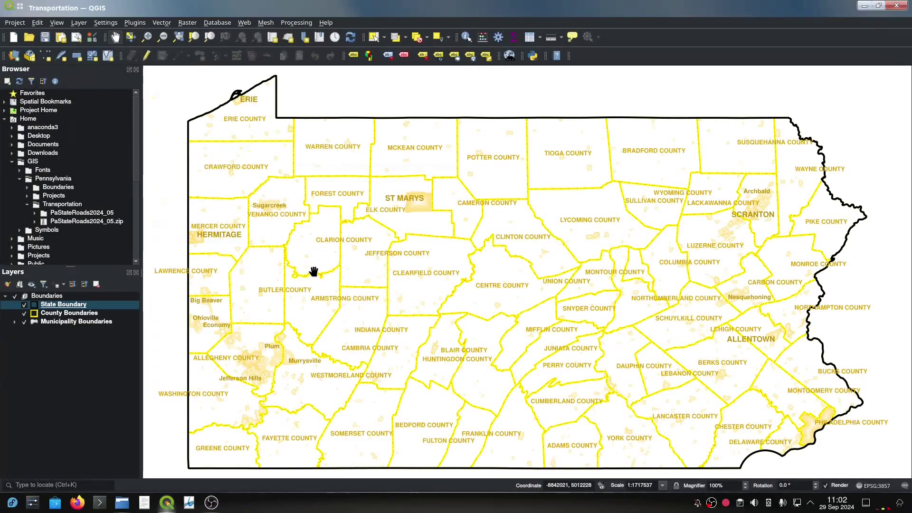
{"action": "left_click", "coordinate": [34, 214]}
{"action": "mouse_move", "coordinate": [53, 225]}
{"action": "left_mouse_down"}
{"action": "mouse_move", "coordinate": [441, 227]}
{"action": "mouse_move", "coordinate": [430, 238]}
{"action": "left_mouse_up"}
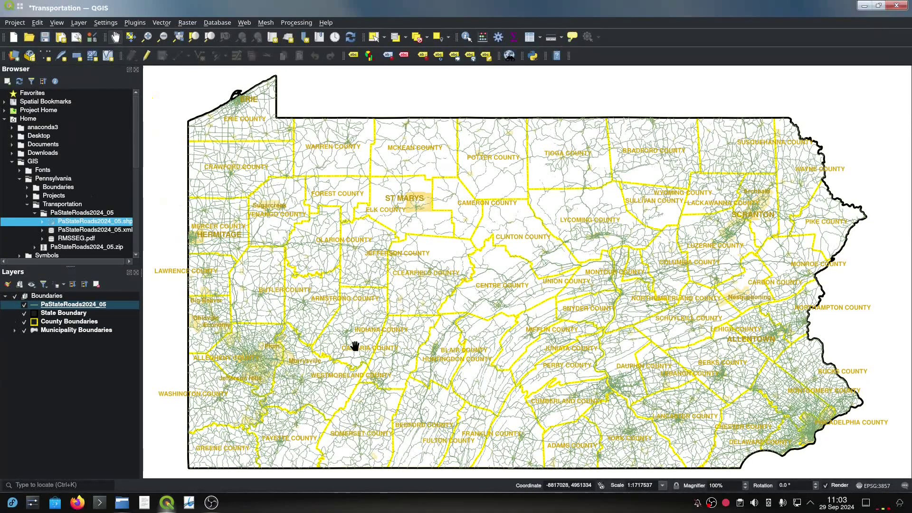
- Open the attribute table of the PaStateRoads2024_05 layer and examine the street name and traffic route number columns
{"action": "right_click", "coordinate": [70, 306]}
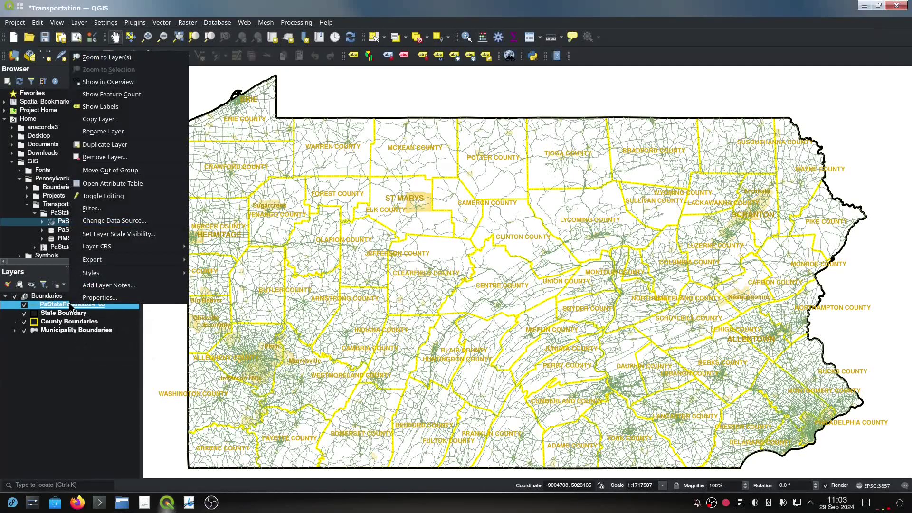
{"action": "left_click", "coordinate": [130, 187]}
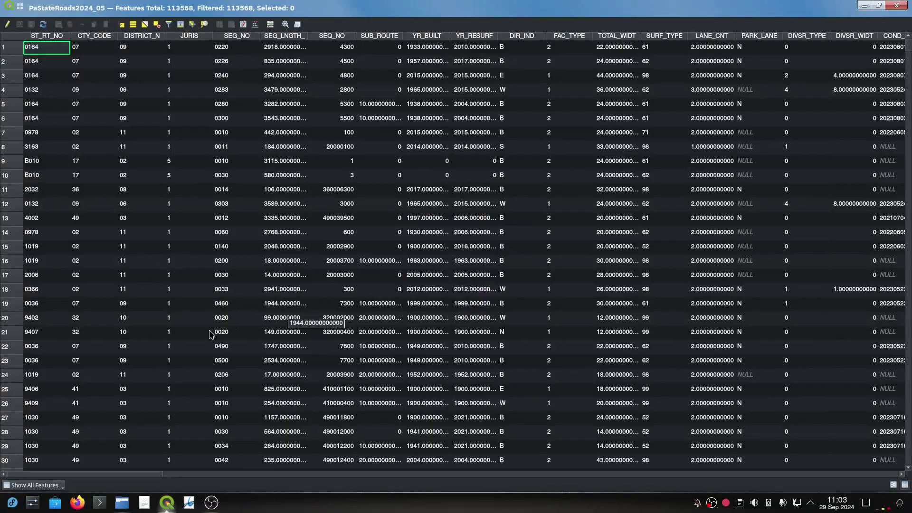
{"action": "left_click_drag", "start_coordinate": [116, 474], "coordinate": [293, 474]}
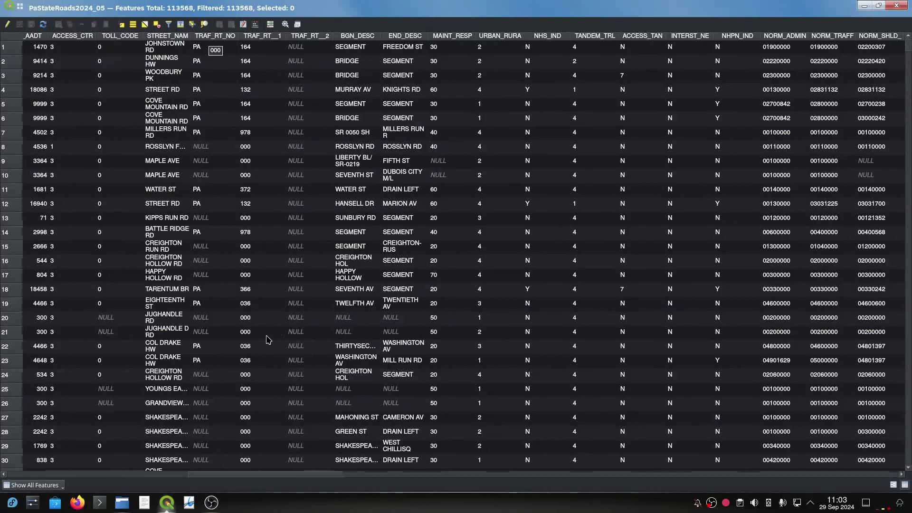
- Switch to Dolphin and open RMSSEG.pdf from the PaStateRoads2024_05 folder to consult the road segment column definitions
{"action": "mouse_move", "coordinate": [188, 511]}
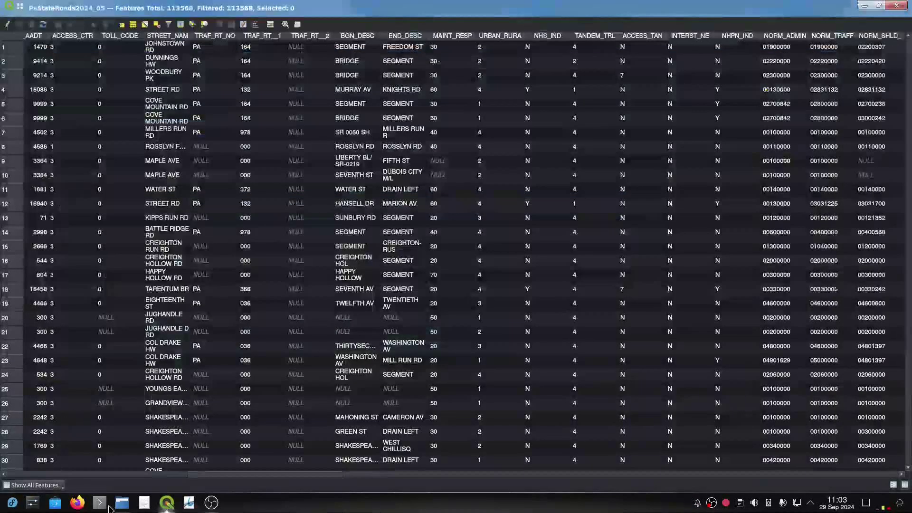
{"action": "left_click", "coordinate": [121, 504]}
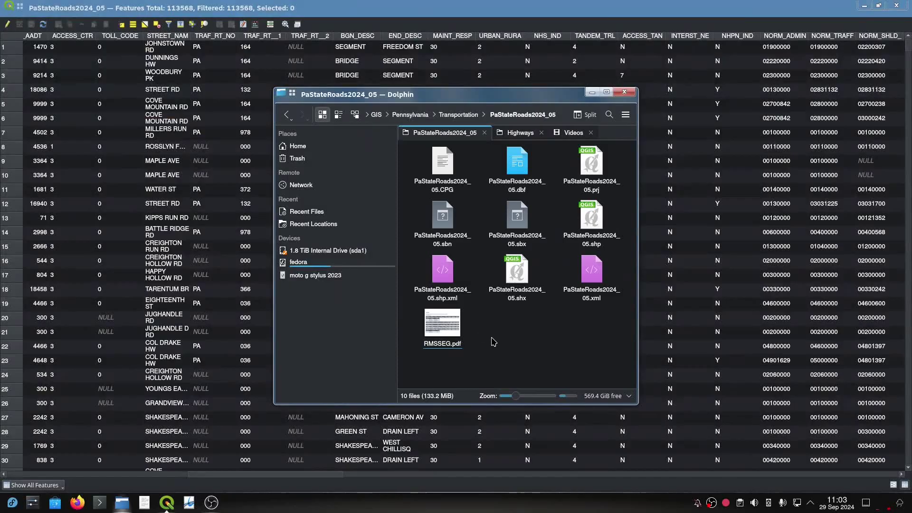
{"action": "left_click", "coordinate": [446, 325]}
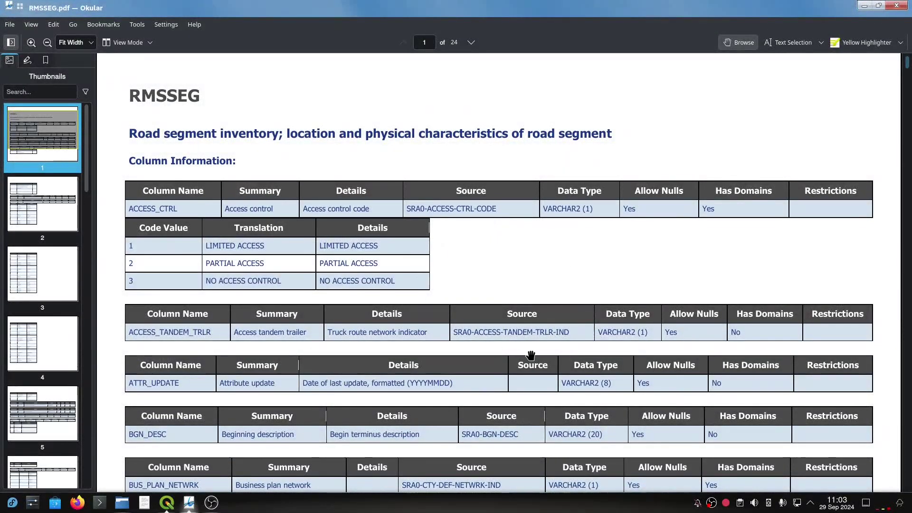
- Look up the definitions of the traffic route number and its prefix in RMSSEG.pdf, and return to the QGIS attribute table
{"action": "scroll", "coordinate": [541, 312], "scroll_direction": "down", "scroll_amount": 4}
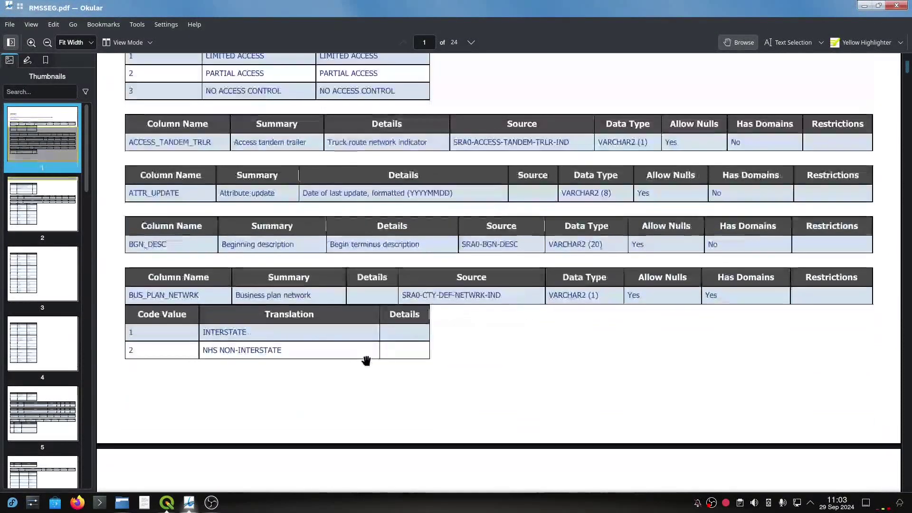
{"action": "scroll", "coordinate": [52, 426], "scroll_direction": "down", "scroll_amount": 5}
{"action": "left_click", "coordinate": [47, 394]}
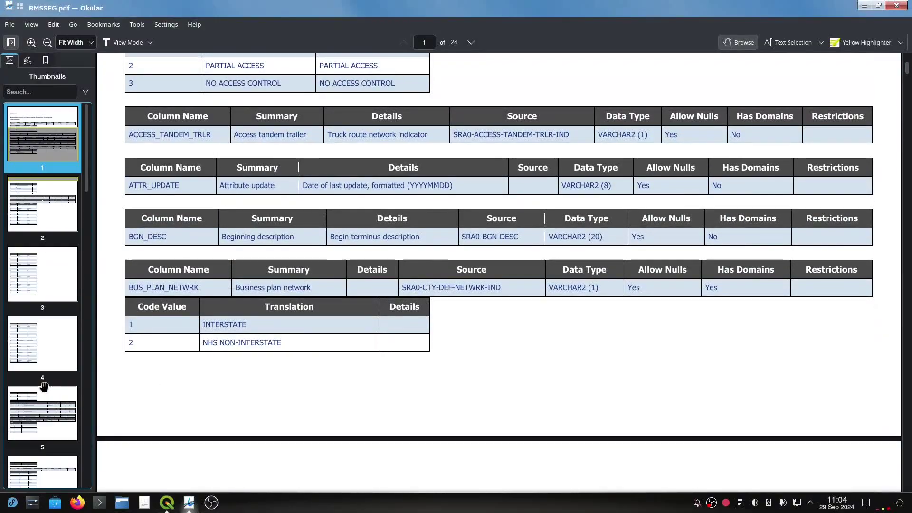
{"action": "scroll", "coordinate": [53, 414], "scroll_direction": "down", "scroll_amount": 13}
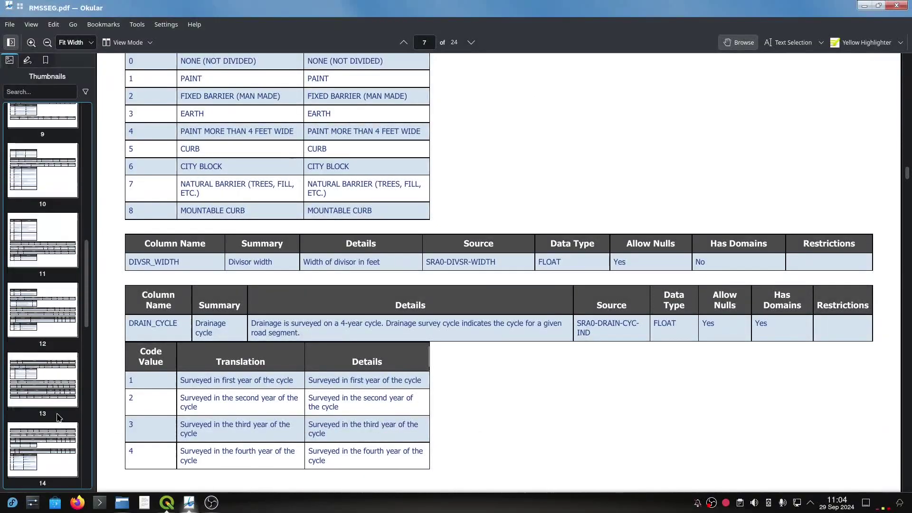
{"action": "left_click", "coordinate": [42, 398]}
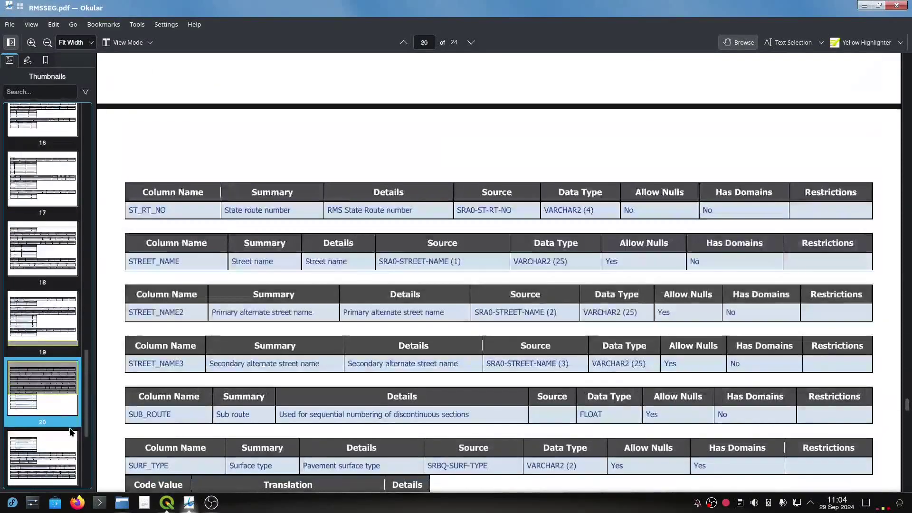
{"action": "scroll", "coordinate": [221, 332], "scroll_direction": "down", "scroll_amount": 15}
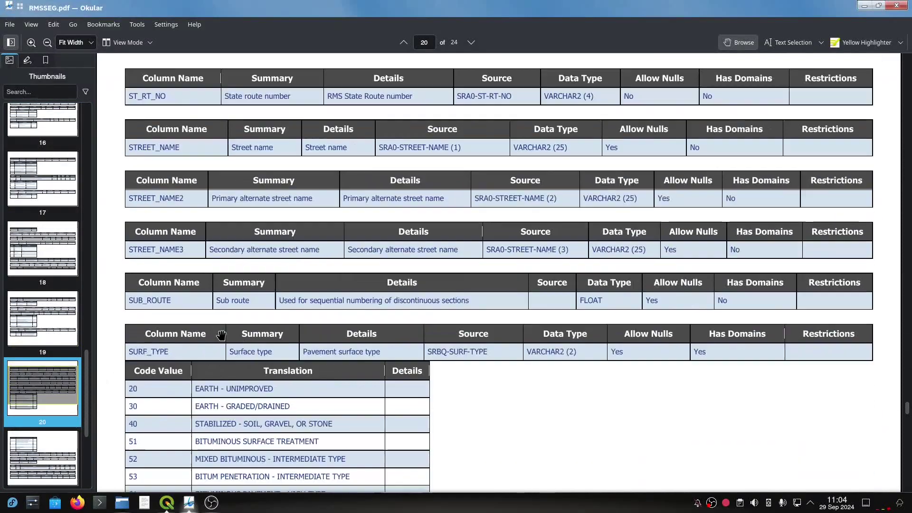
{"action": "scroll", "coordinate": [221, 331], "scroll_direction": "down", "scroll_amount": 5}
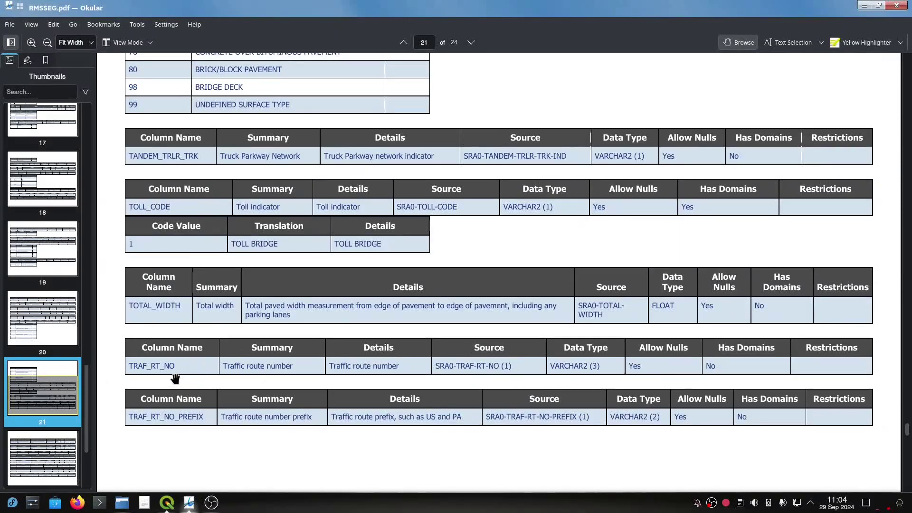
{"action": "left_click", "coordinate": [864, 6]}
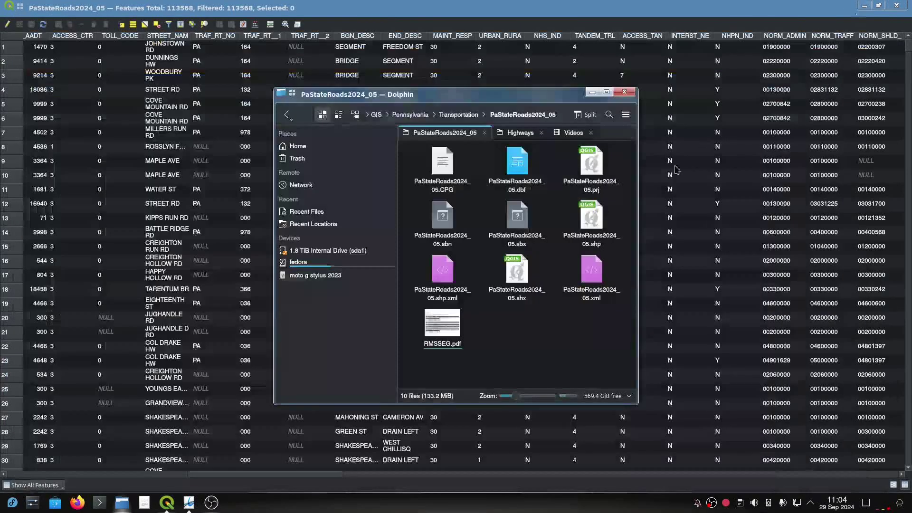
{"action": "left_click", "coordinate": [592, 93]}
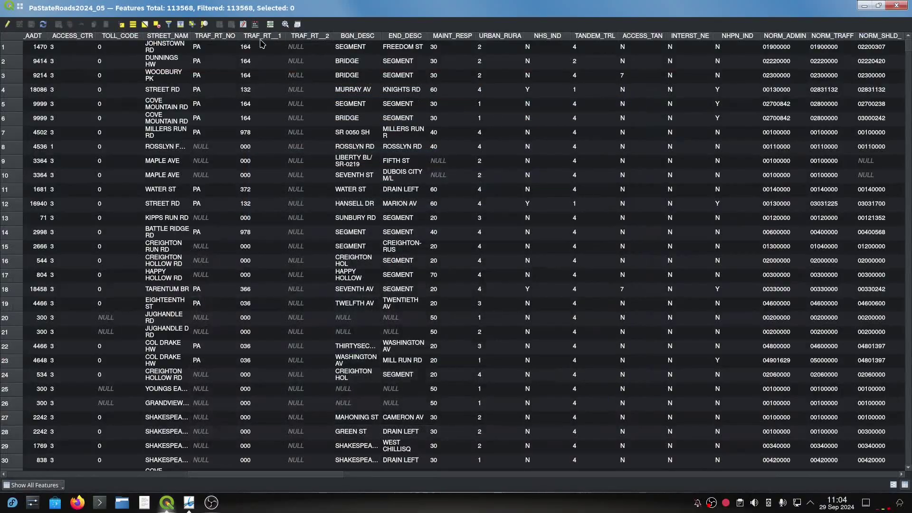
- Select the Interstate segments of PaStateRoads2024_05 with the expression "TRAF_RT_NO" = 'I', and return to the map window
{"action": "left_click", "coordinate": [122, 26]}
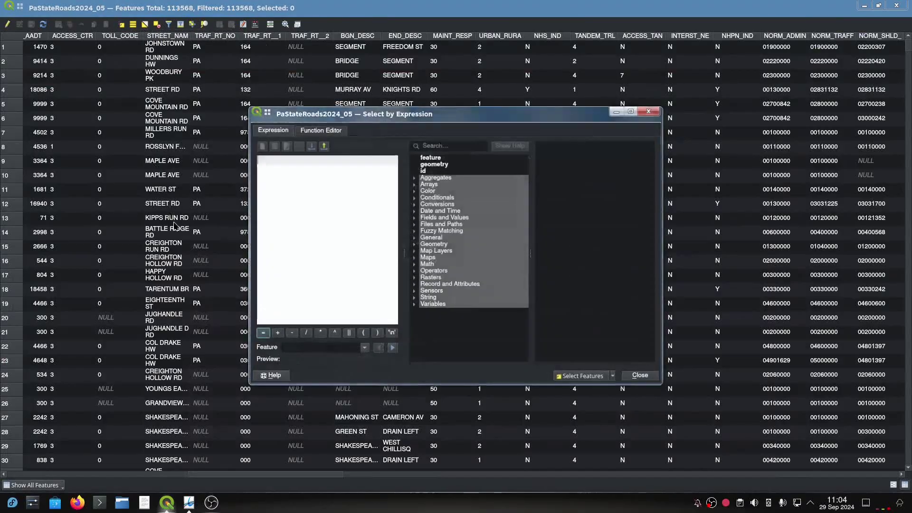
{"action": "left_click", "coordinate": [415, 218]}
{"action": "scroll", "coordinate": [482, 268], "scroll_direction": "down", "scroll_amount": 4}
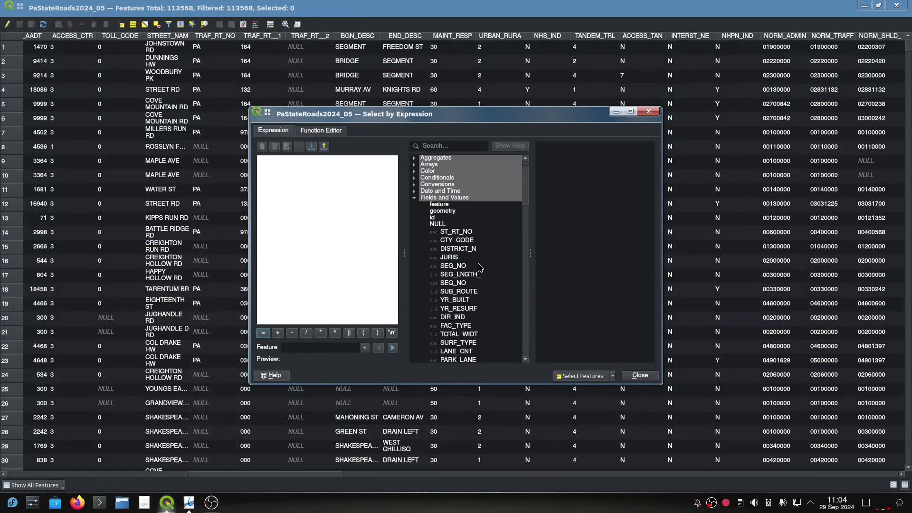
{"action": "scroll", "coordinate": [479, 268], "scroll_direction": "down", "scroll_amount": 5}
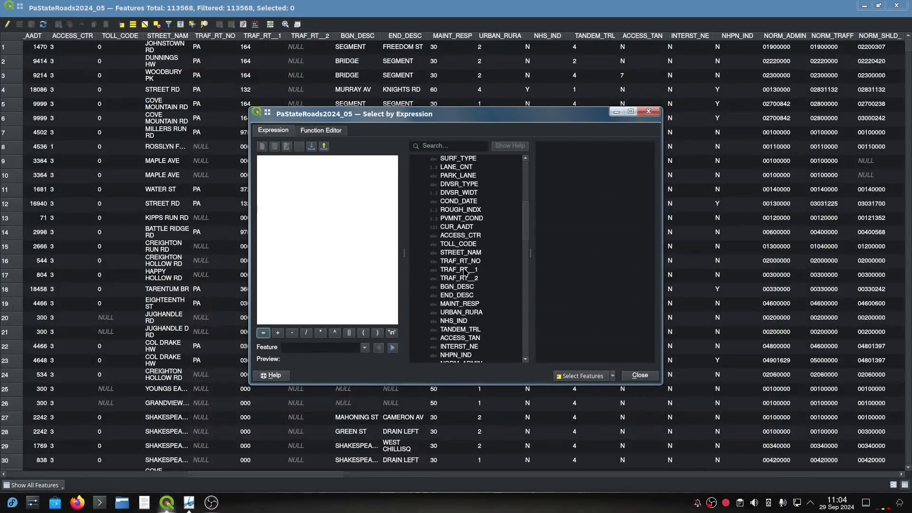
{"action": "double_click", "coordinate": [450, 262]}
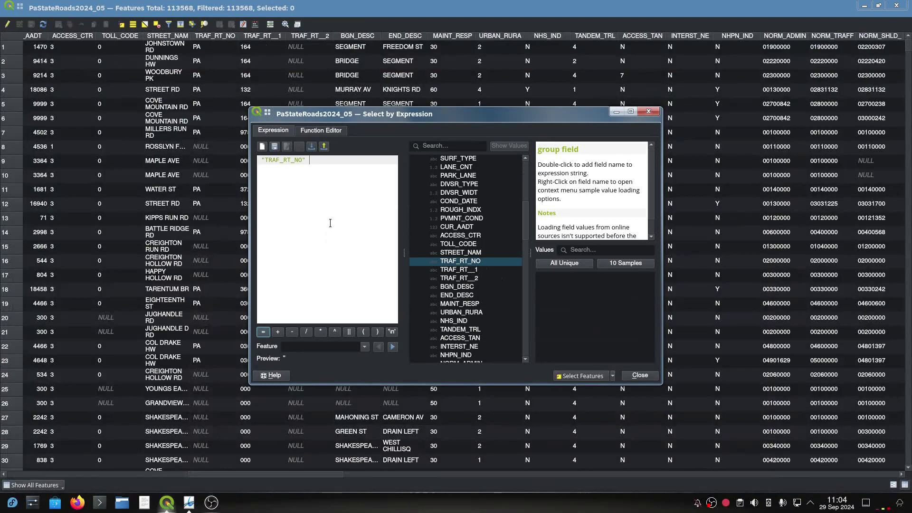
{"action": "type", "text": "="}
{"action": "left_click", "coordinate": [570, 265]}
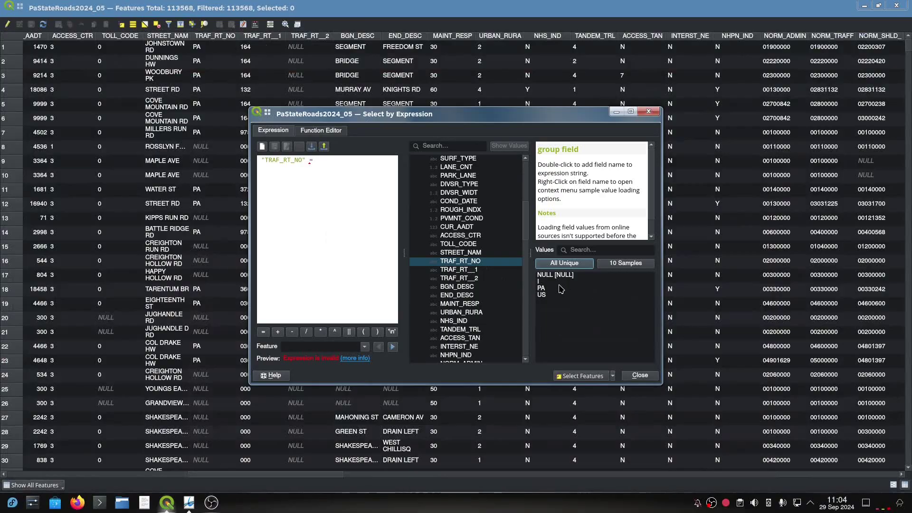
{"action": "double_click", "coordinate": [542, 283]}
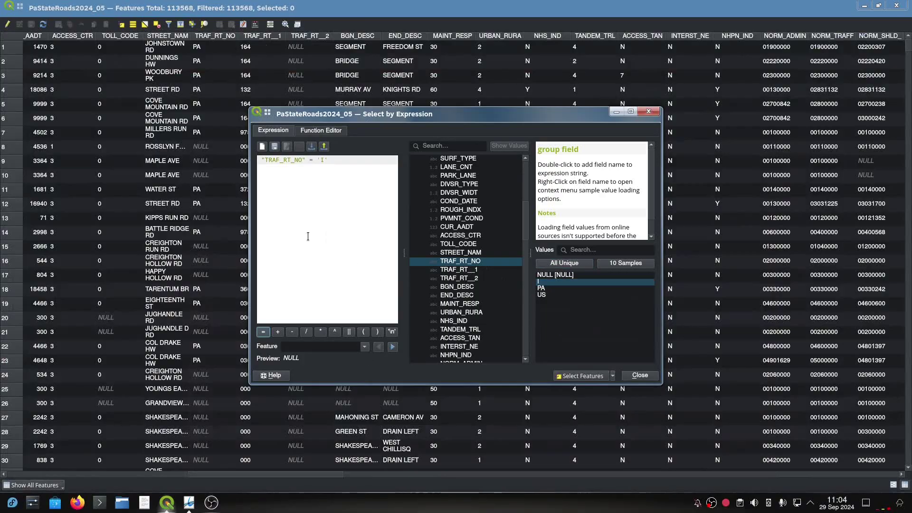
{"action": "left_click", "coordinate": [582, 377]}
{"action": "left_click", "coordinate": [643, 374]}
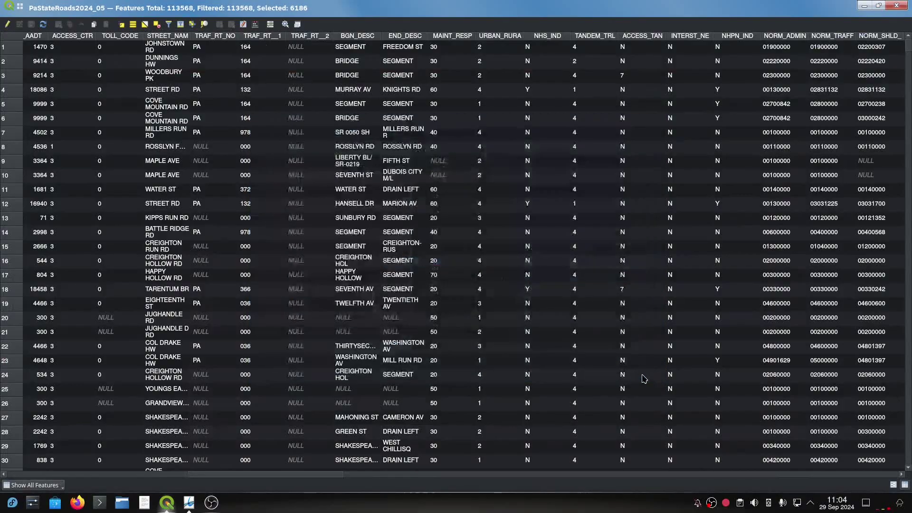
{"action": "left_click", "coordinate": [865, 5]}
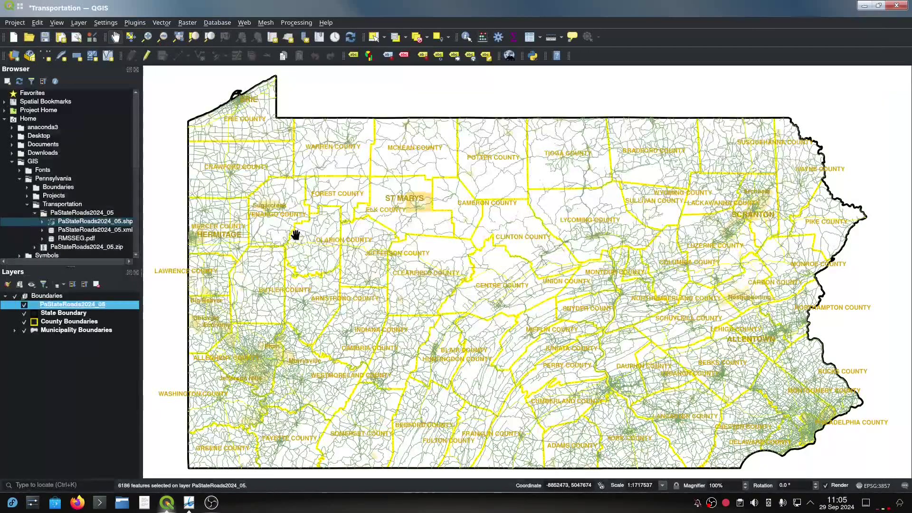
- Start saving the PaStateRoads2024_05 layer to a new file in ESRI Shapefile format
{"action": "left_click", "coordinate": [79, 23]}
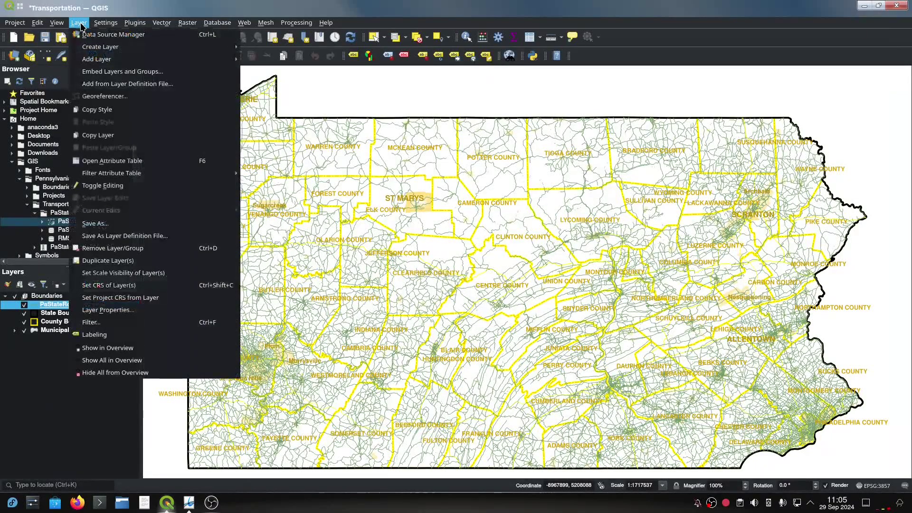
{"action": "mouse_move", "coordinate": [96, 49]}
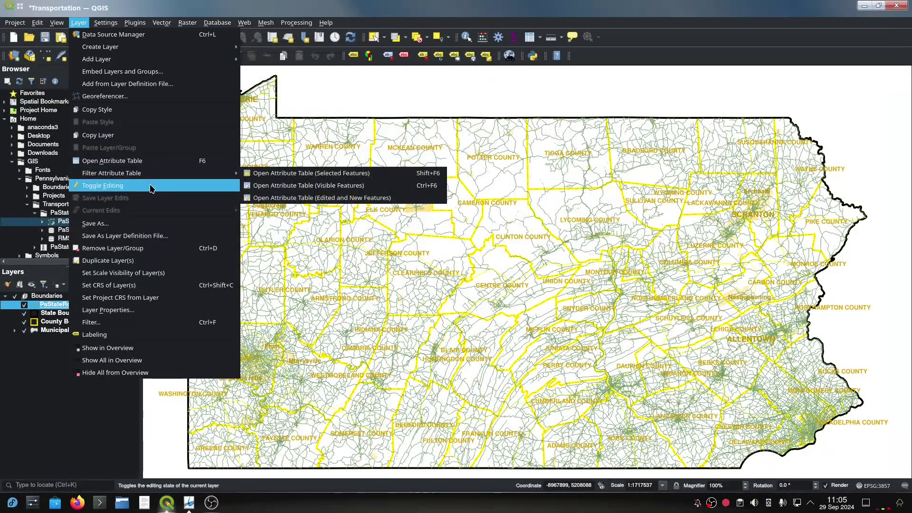
{"action": "left_click", "coordinate": [141, 230]}
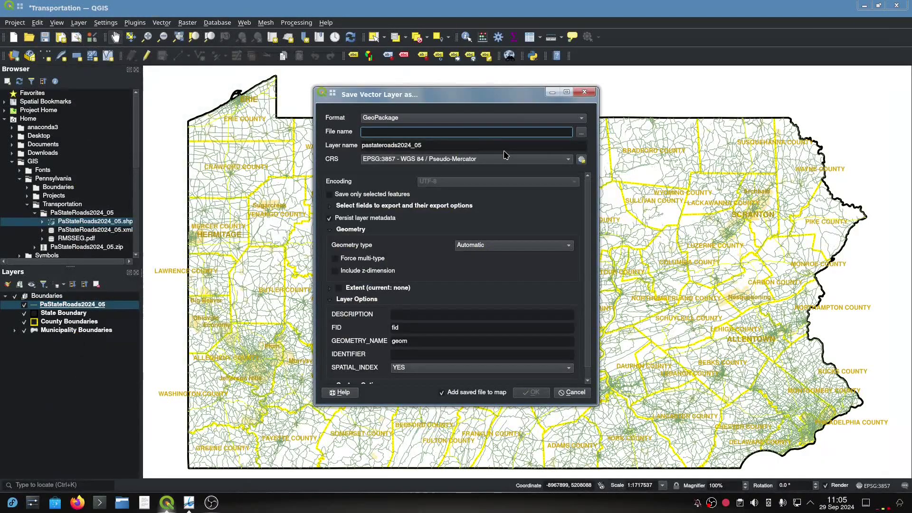
{"action": "left_click", "coordinate": [545, 118]}
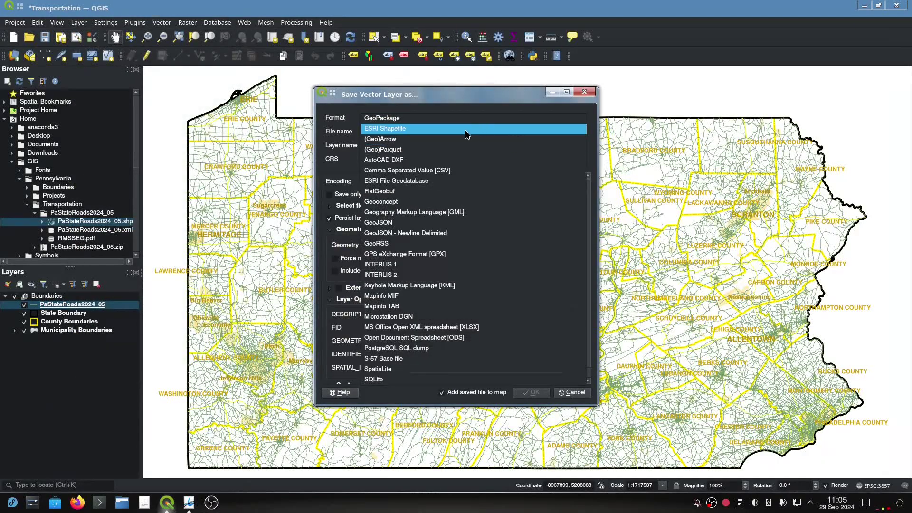
{"action": "left_click", "coordinate": [436, 129]}
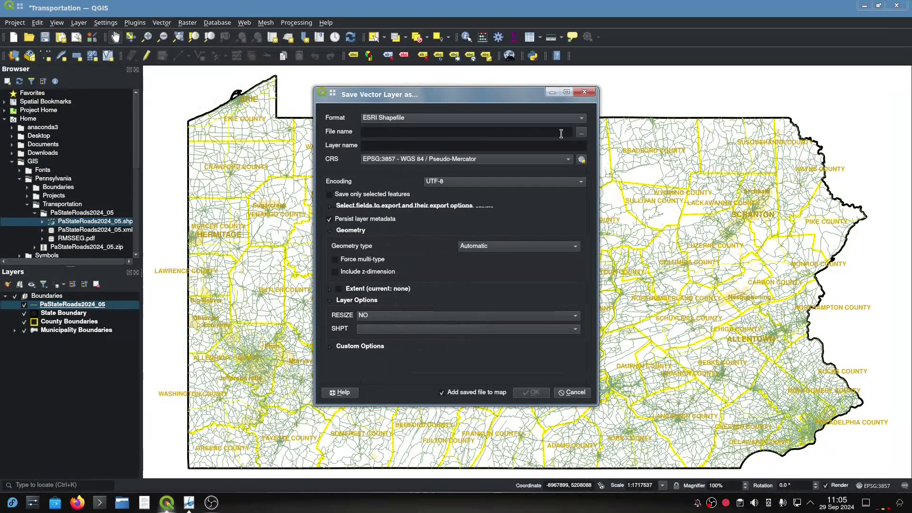
- Set the export file to Interstates in the Pennsylvania/Transportation folder
{"action": "left_click", "coordinate": [581, 133]}
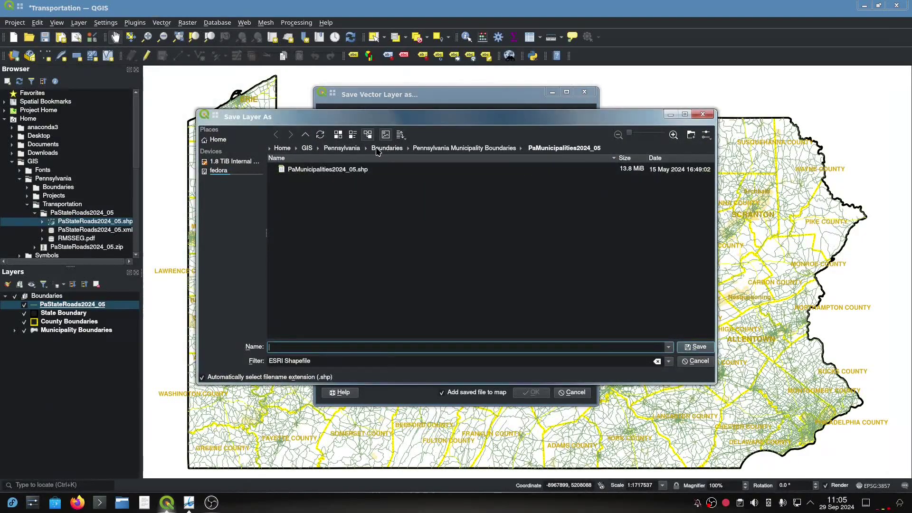
{"action": "left_click", "coordinate": [352, 149]}
{"action": "double_click", "coordinate": [301, 192]}
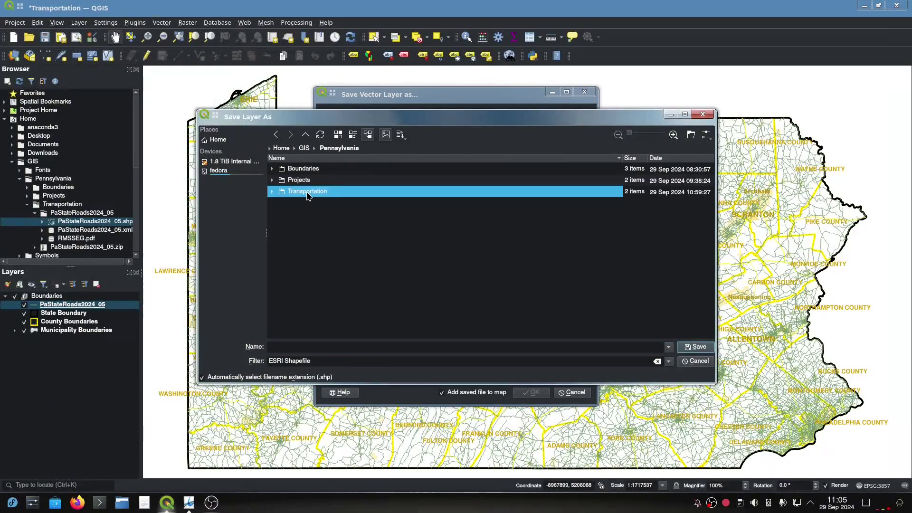
{"action": "left_click", "coordinate": [303, 347]}
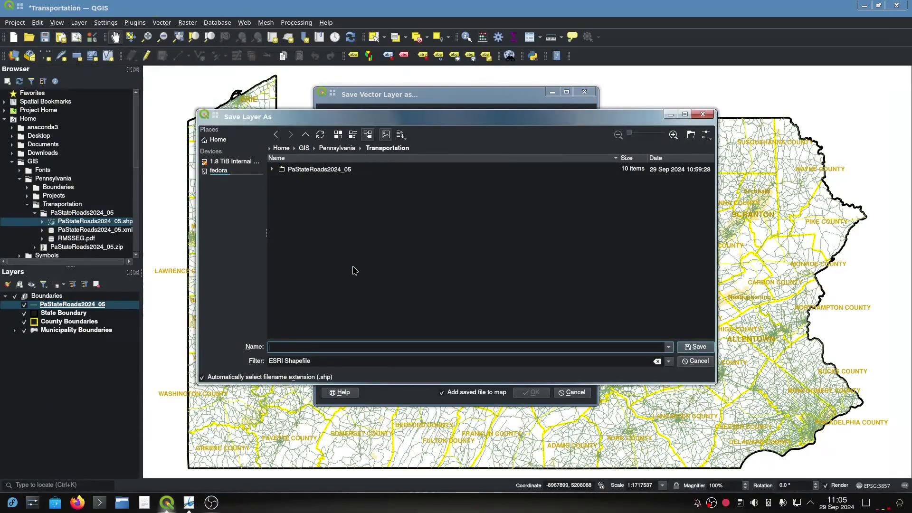
{"action": "type", "text": "Interstates"}
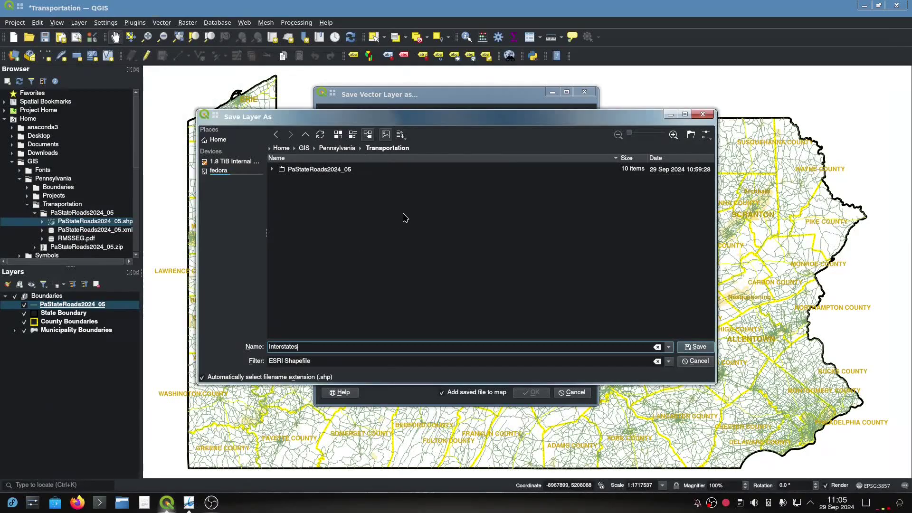
{"action": "left_click", "coordinate": [697, 347]}
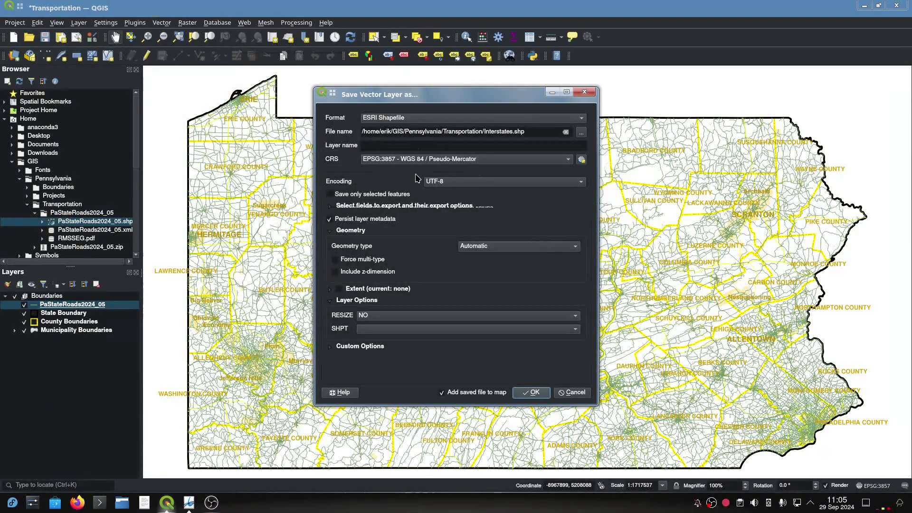
- Limit the export to the selected features, turn off adding the saved file to the map, and export the shapefile
{"action": "left_click", "coordinate": [369, 198]}
{"action": "left_click", "coordinate": [477, 393]}
{"action": "left_click", "coordinate": [534, 394]}
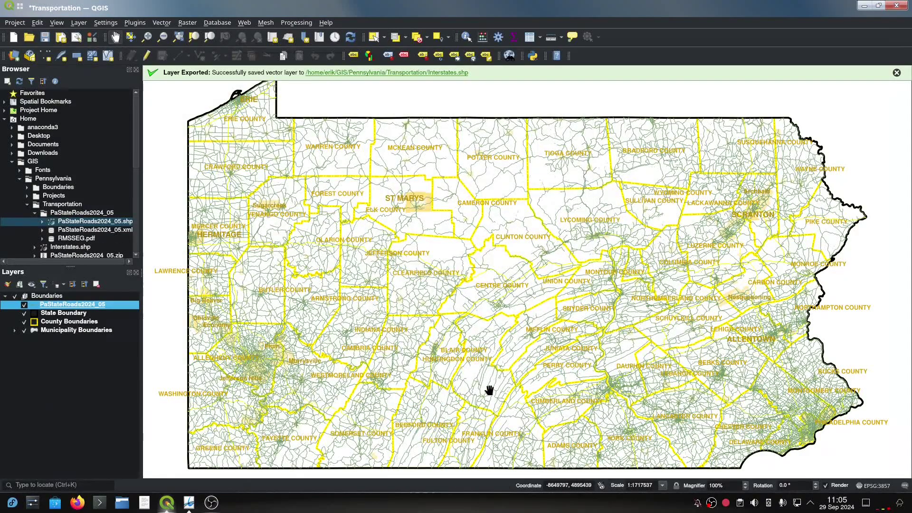
- Remove the PaStateRoads2024_05 layer from the project
{"action": "left_click", "coordinate": [97, 288]}
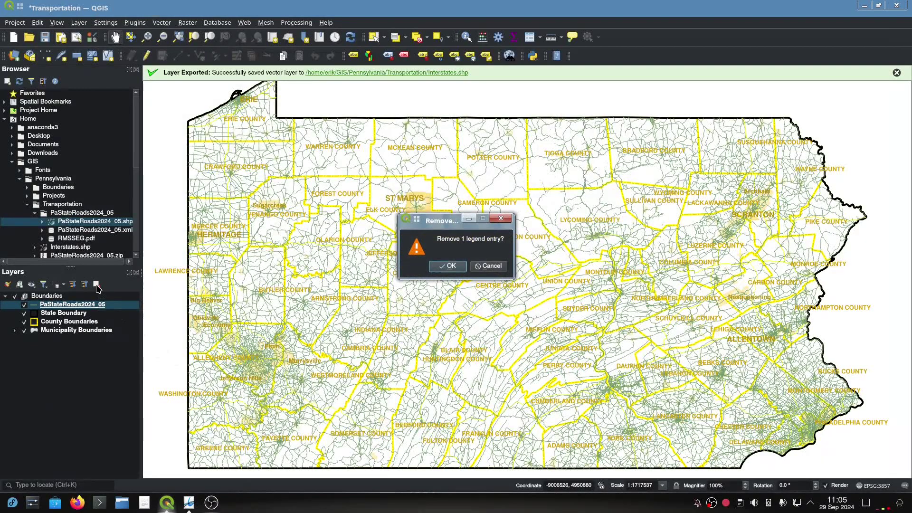
{"action": "left_click", "coordinate": [449, 266]}
- Switch to Dolphin and create a folder named Interstates inside the Transportation folder
{"action": "left_click", "coordinate": [132, 505]}
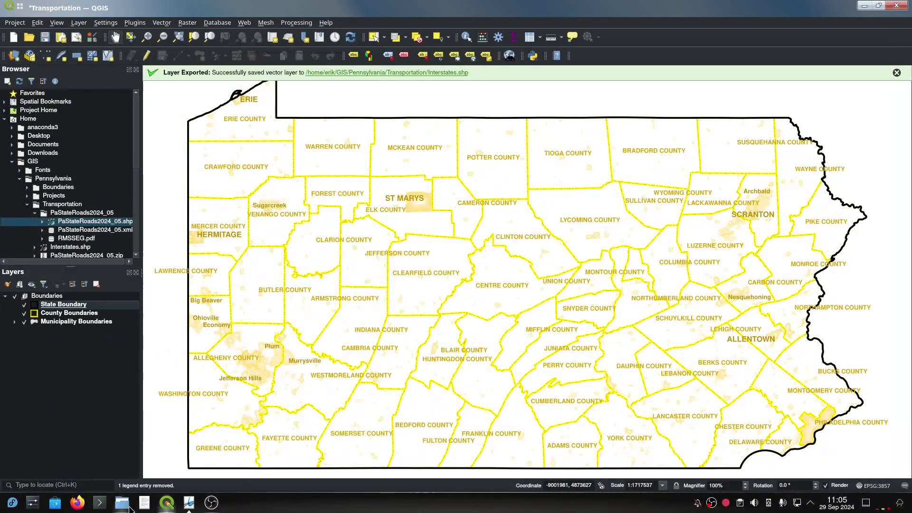
{"action": "left_click", "coordinate": [456, 116]}
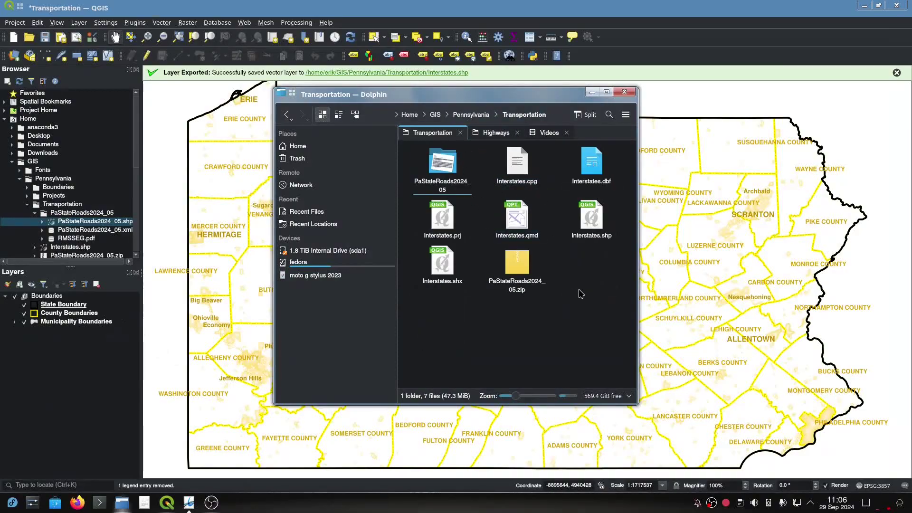
{"action": "key", "text": "F10"}
{"action": "type", "text": "Interst"}
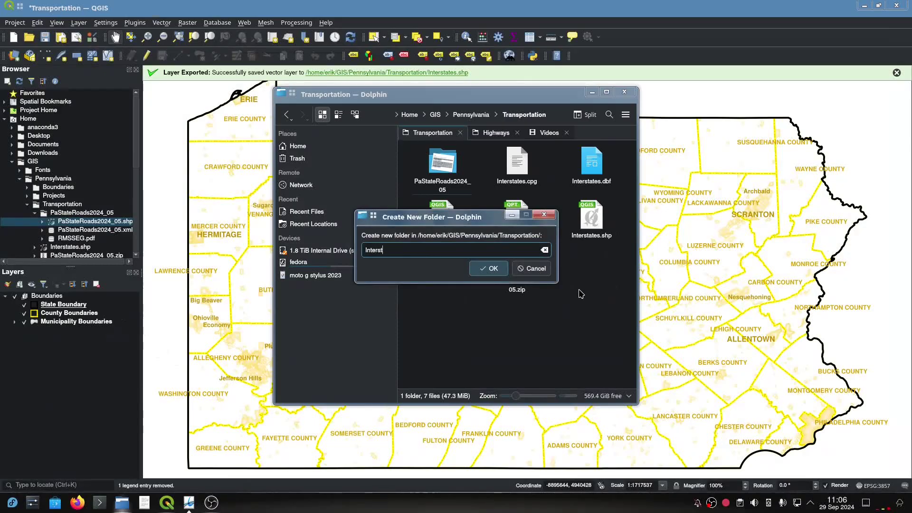
{"action": "type", "text": "ates"}
{"action": "key", "text": "Return"}
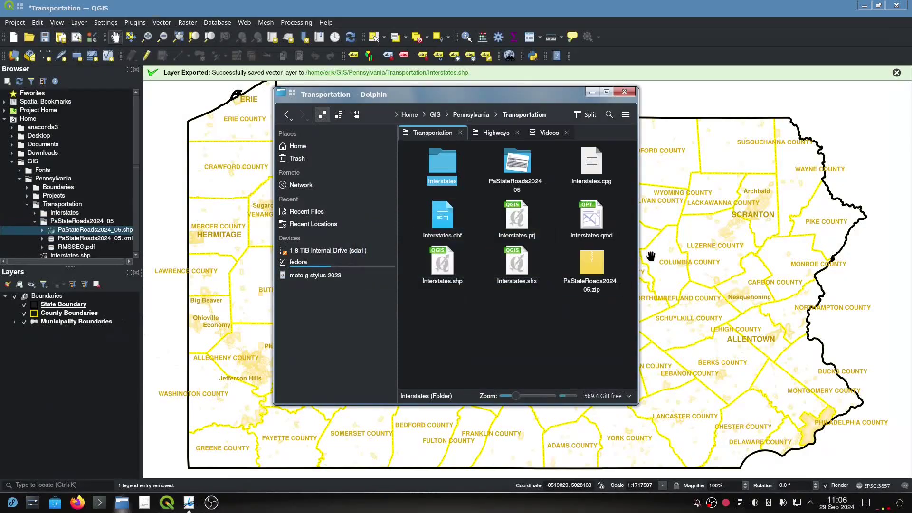
- Move all the exported Interstates shapefile files into the Interstates folder, and return to QGIS
{"action": "left_click", "coordinate": [597, 176]}
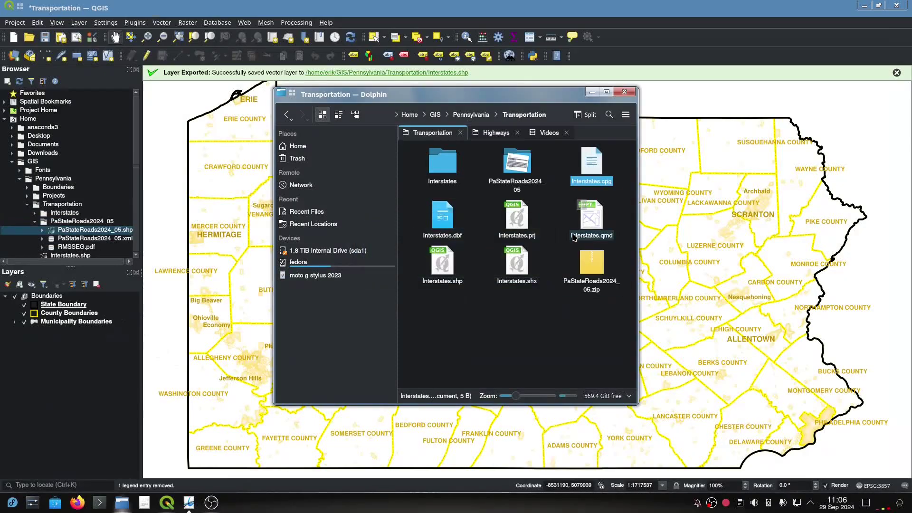
{"action": "left_click", "coordinate": [520, 271], "text": "shift"}
{"action": "left_click_drag", "start_coordinate": [521, 271], "coordinate": [453, 157]}
{"action": "left_click", "coordinate": [475, 163]}
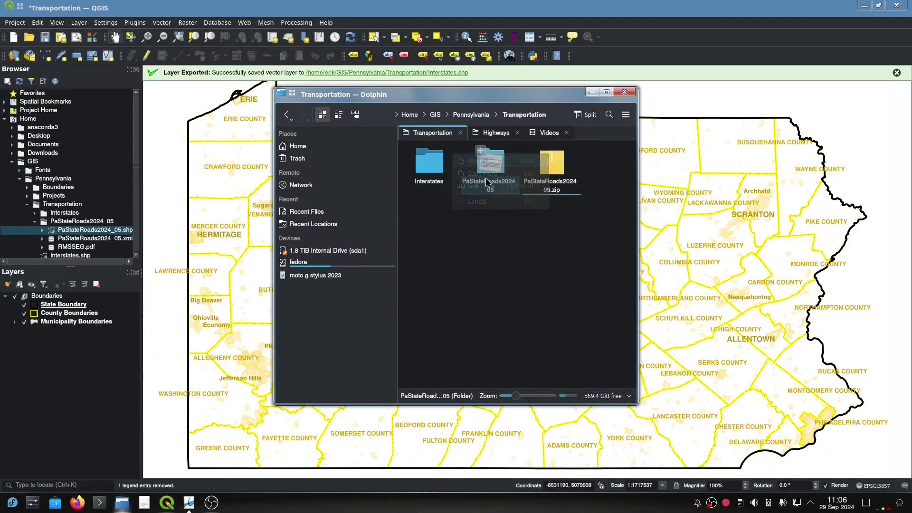
{"action": "left_click", "coordinate": [592, 92]}
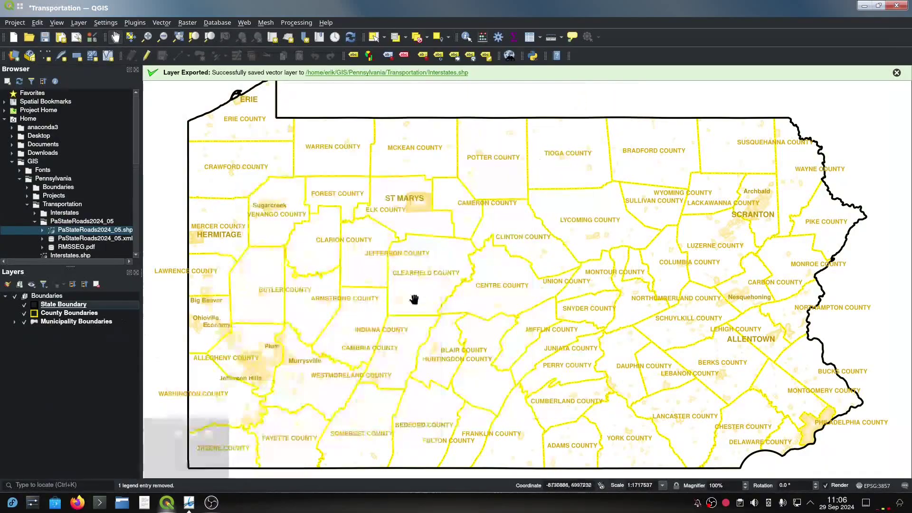
- Add Interstates.shp from the Interstates folder to the map and place the layer inside the Transportation group
{"action": "left_click", "coordinate": [35, 214]}
{"action": "left_click_drag", "start_coordinate": [70, 223], "coordinate": [433, 231]}
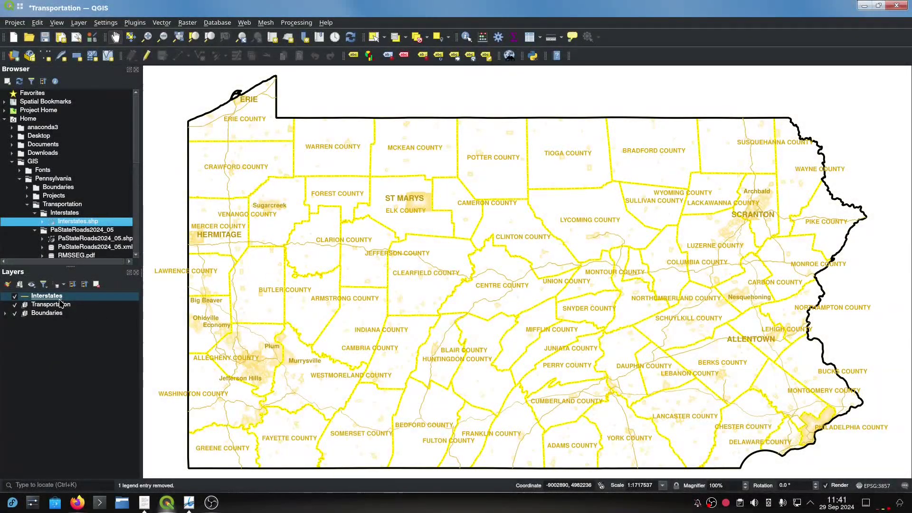
{"action": "left_click_drag", "start_coordinate": [52, 297], "coordinate": [46, 305]}
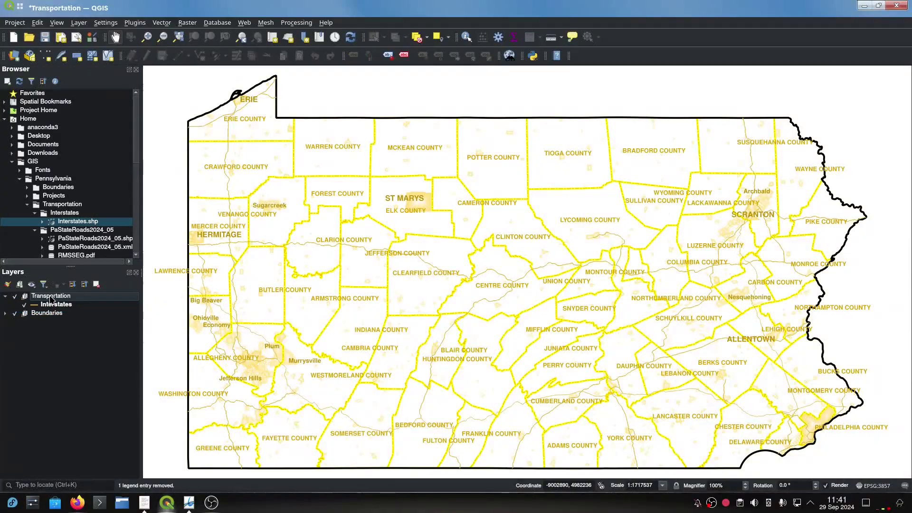
- Open the Interstates layer's symbology and switch the renderer from single symbol to Rule-based
{"action": "left_click", "coordinate": [64, 307]}
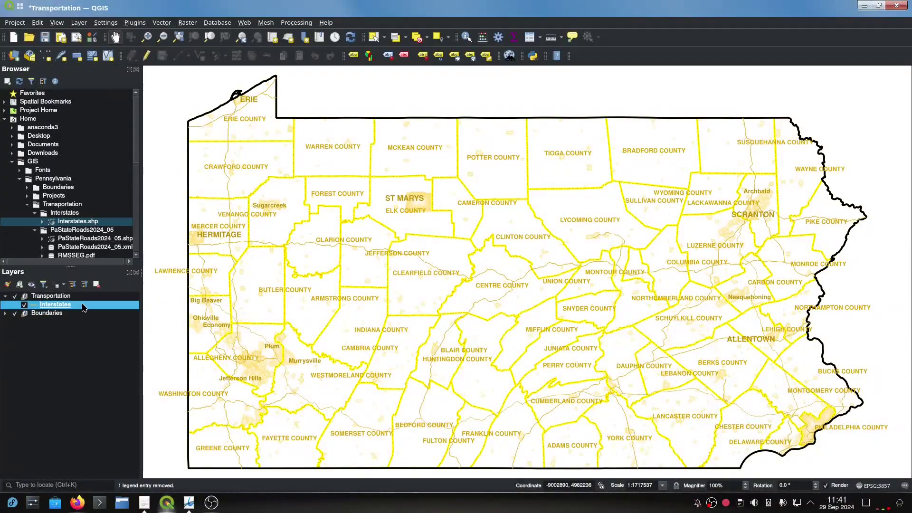
{"action": "double_click", "coordinate": [84, 308]}
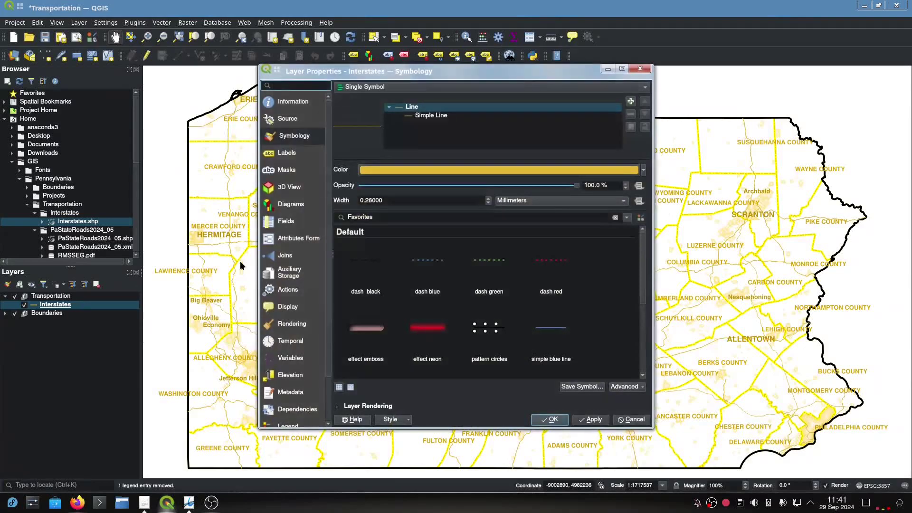
{"action": "left_click", "coordinate": [426, 89]}
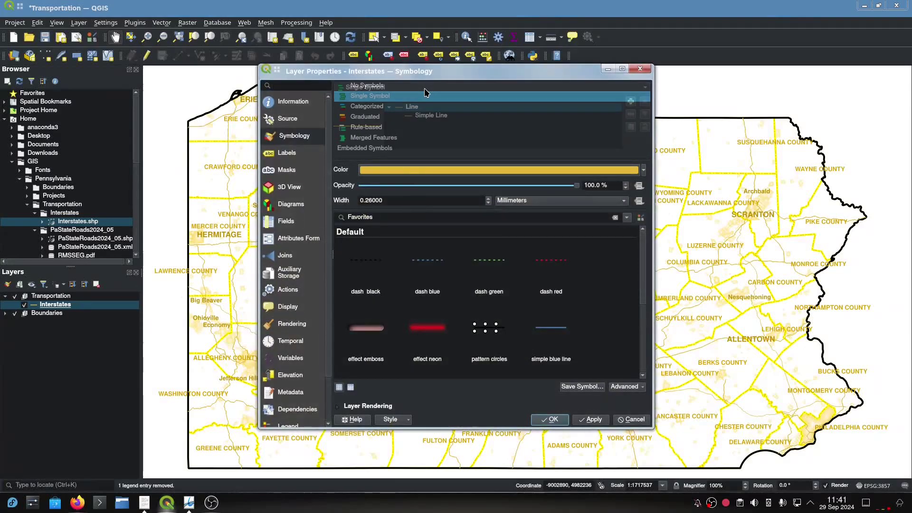
{"action": "left_click", "coordinate": [388, 128]}
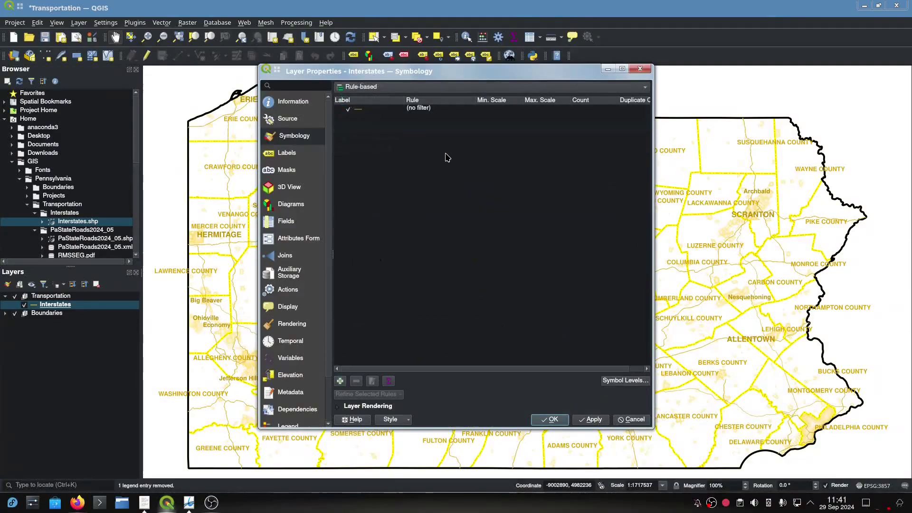
- Open the unfiltered default rule for editing and label it Toll Roads
{"action": "double_click", "coordinate": [415, 112]}
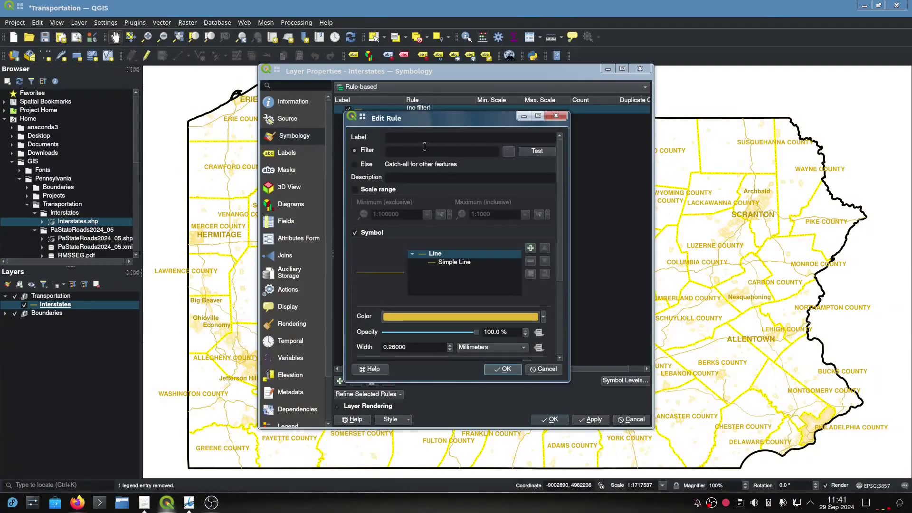
{"action": "left_click", "coordinate": [413, 137]}
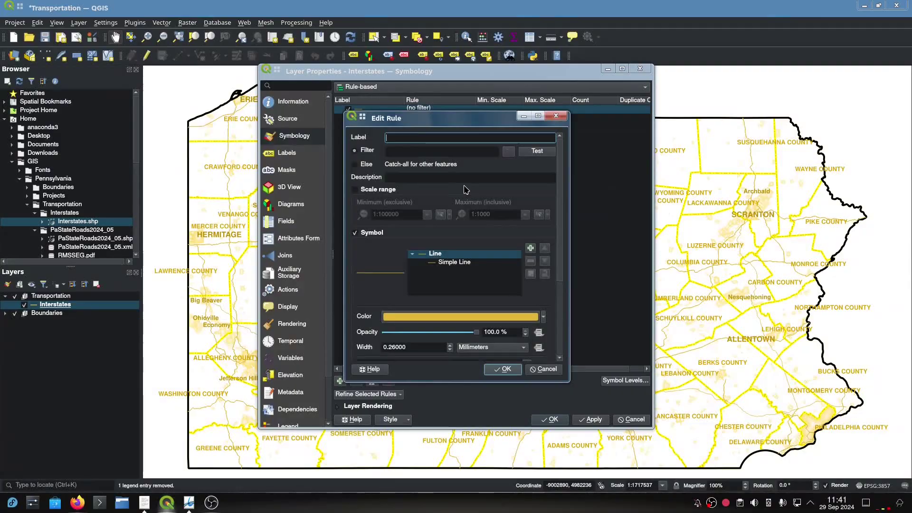
{"action": "type", "text": "Toll Roads"}
- Build the Toll Roads filter expression "TOLL_CODE" = '1' using the layer's field and its unique values
{"action": "left_click", "coordinate": [508, 151]}
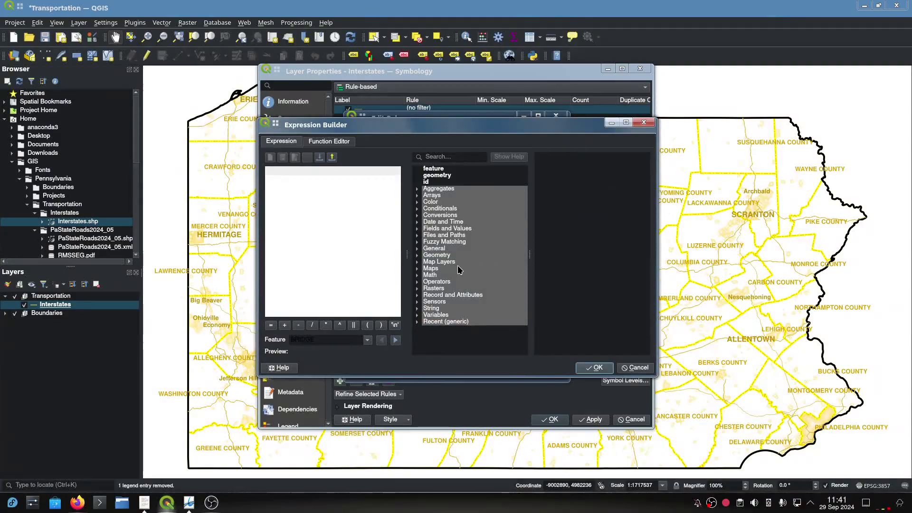
{"action": "left_click", "coordinate": [417, 236]}
{"action": "left_click", "coordinate": [417, 236]}
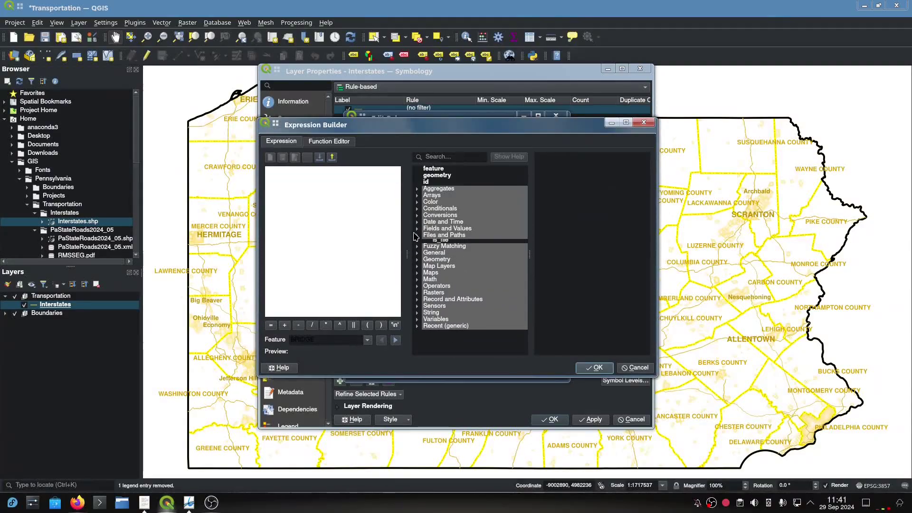
{"action": "left_click", "coordinate": [418, 236]}
{"action": "left_click", "coordinate": [417, 235]}
{"action": "left_click", "coordinate": [416, 229]}
{"action": "scroll", "coordinate": [485, 297], "scroll_direction": "down", "scroll_amount": 3}
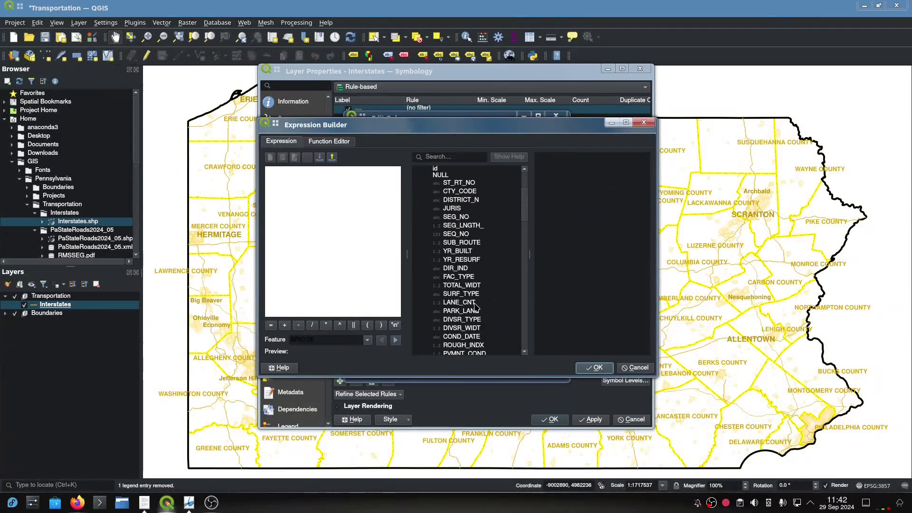
{"action": "scroll", "coordinate": [466, 333], "scroll_direction": "down", "scroll_amount": 1}
{"action": "scroll", "coordinate": [468, 330], "scroll_direction": "down", "scroll_amount": 1}
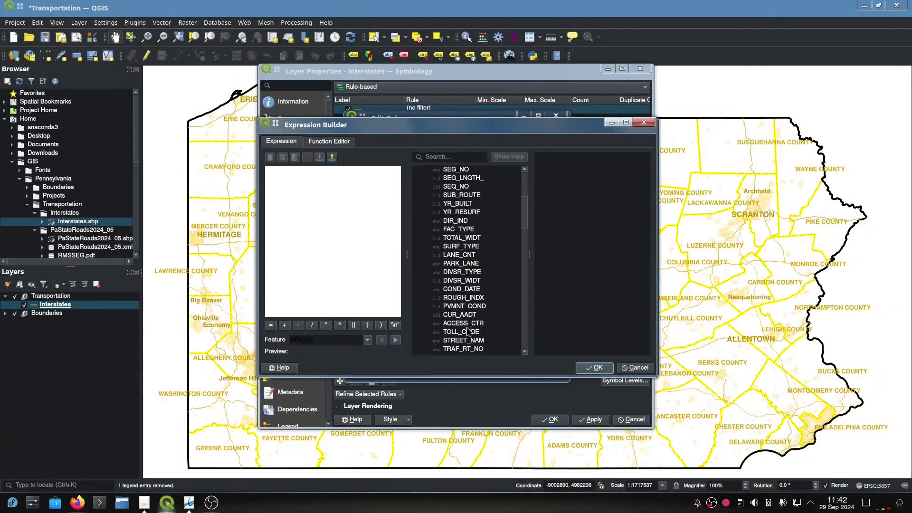
{"action": "double_click", "coordinate": [462, 333]}
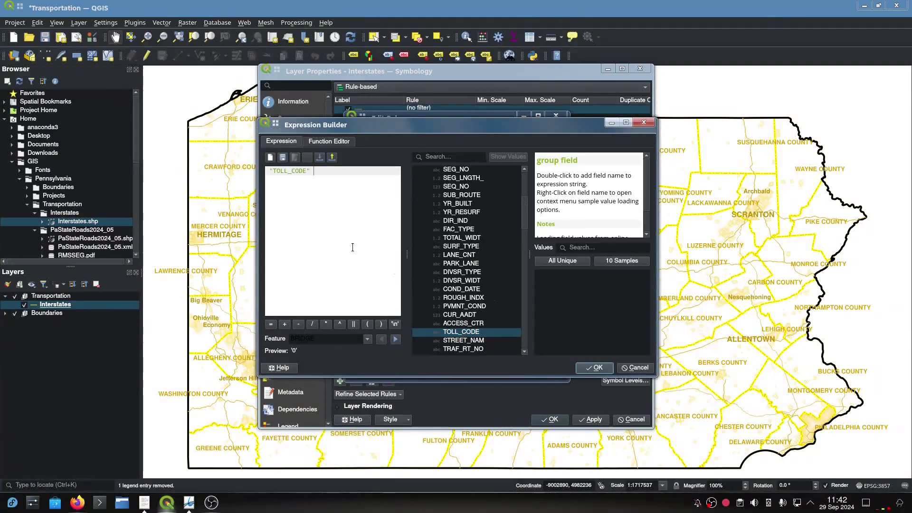
{"action": "type", "text": "="}
{"action": "left_click", "coordinate": [547, 261]}
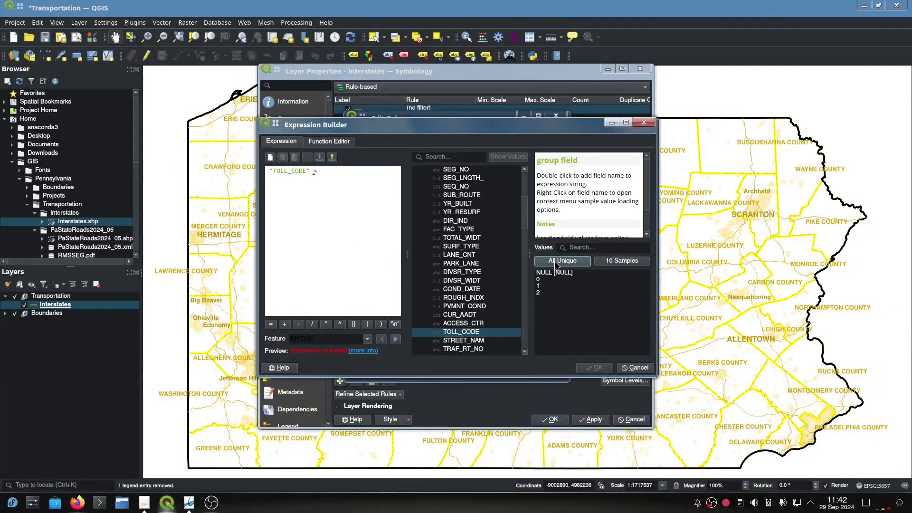
{"action": "double_click", "coordinate": [540, 286]}
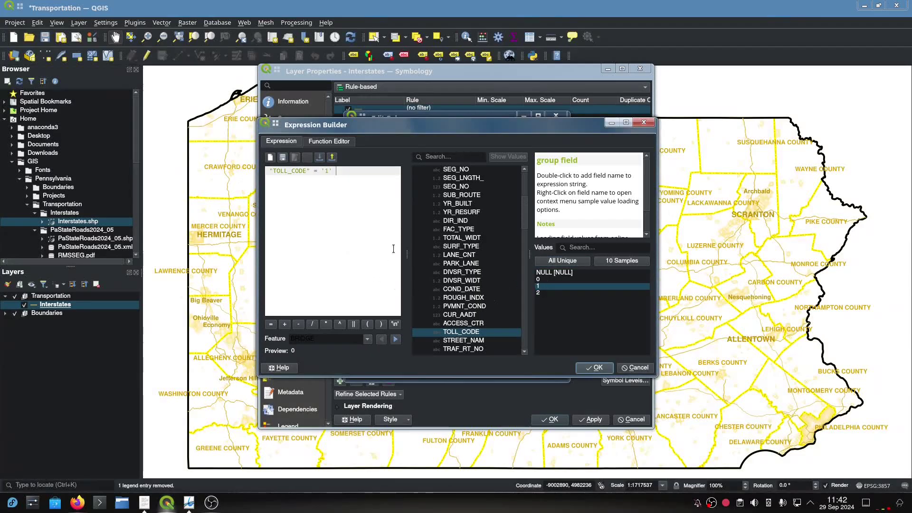
- Extend the filter expression with OR "TOLL_CODE" = '2' and accept it
{"action": "type", "text": "OR"}
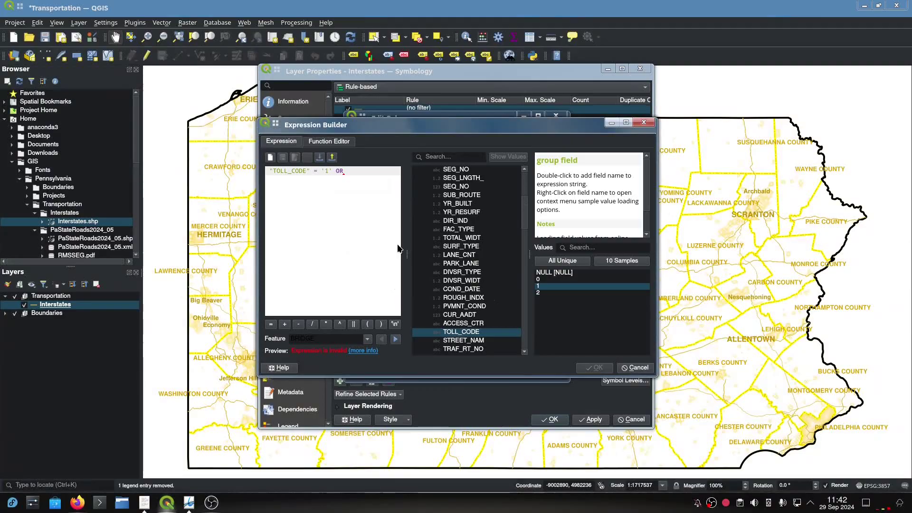
{"action": "double_click", "coordinate": [460, 332]}
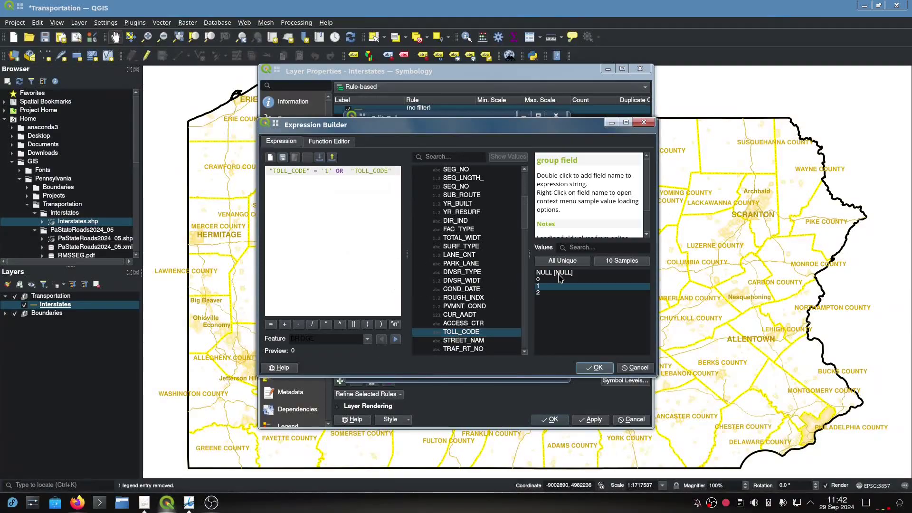
{"action": "type", "text": "= '2"}
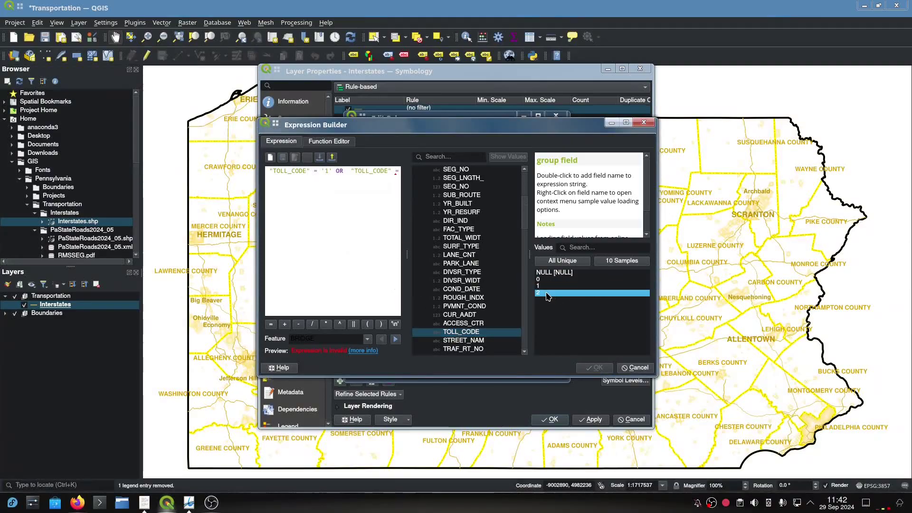
{"action": "double_click", "coordinate": [549, 294]}
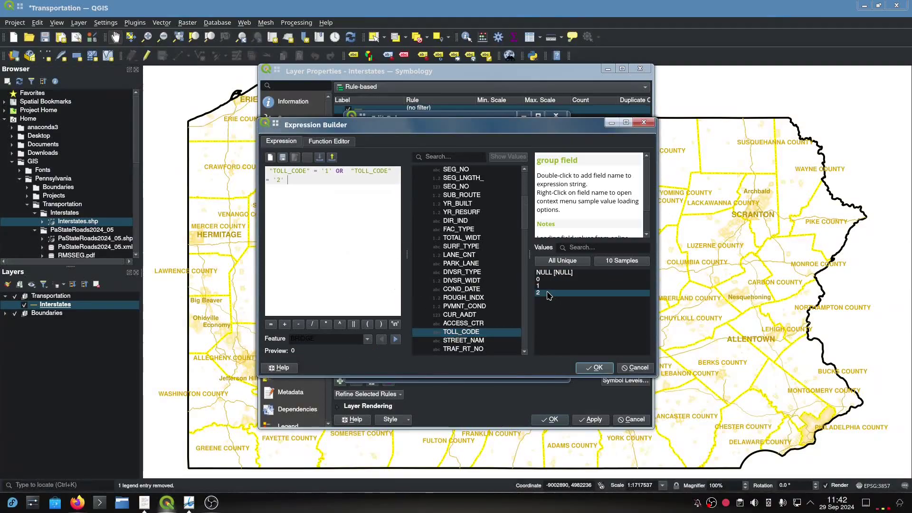
{"action": "left_click", "coordinate": [594, 368]}
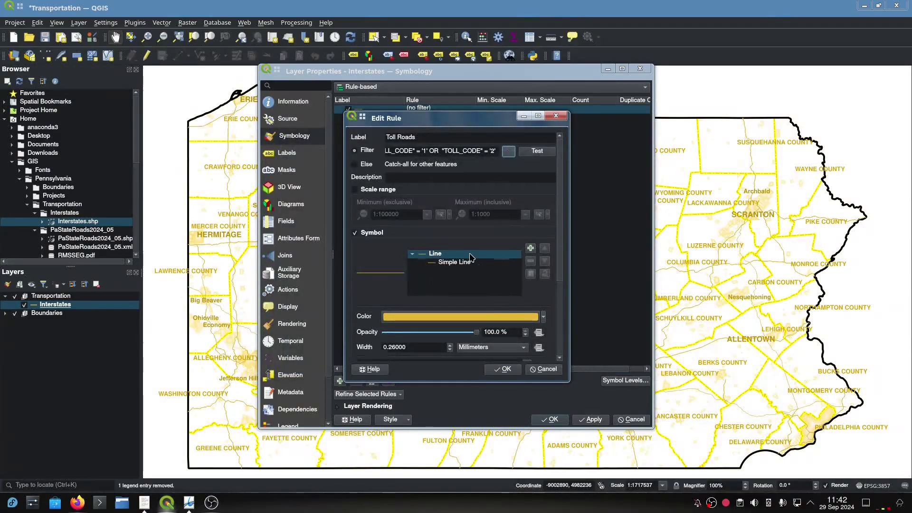
- Set the color of the Toll Roads rule's simple line to #ff00ff
{"action": "left_click", "coordinate": [460, 264]}
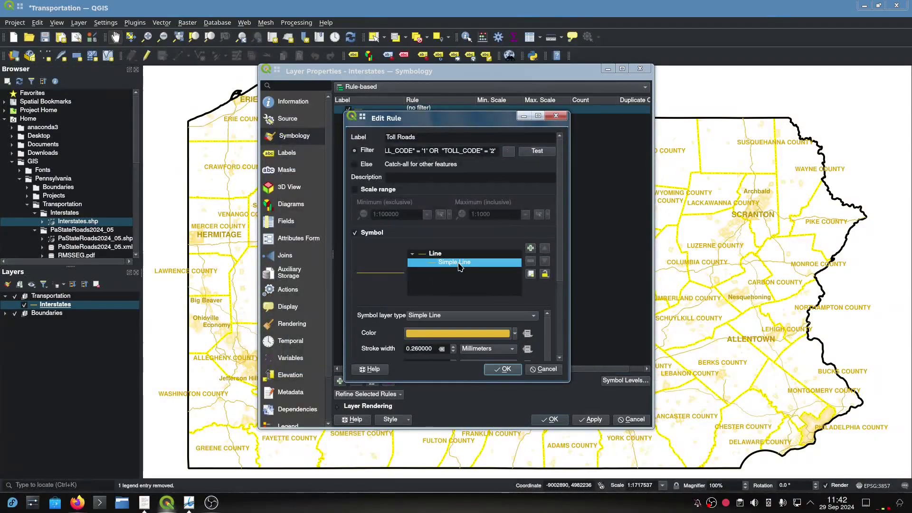
{"action": "left_click", "coordinate": [462, 337]}
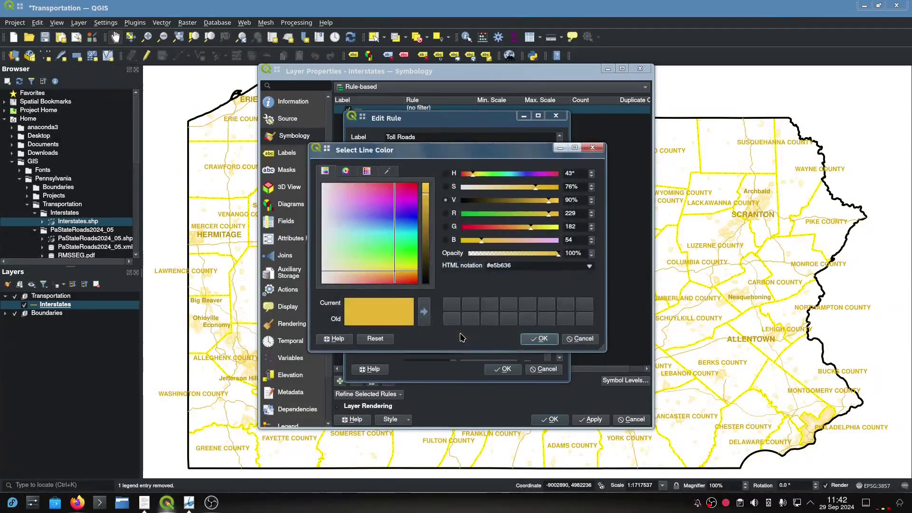
{"action": "left_click", "coordinate": [522, 265]}
{"action": "type", "text": "ff00ff"}
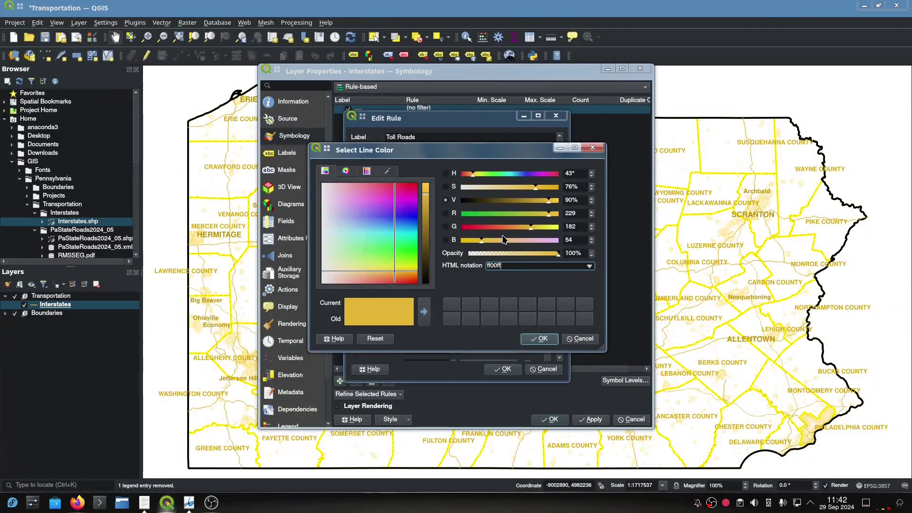
{"action": "key", "text": "Tab"}
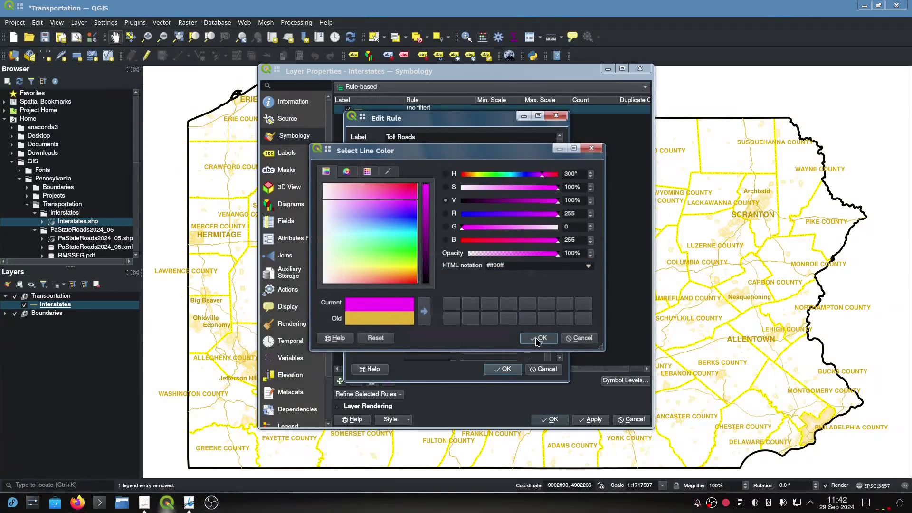
{"action": "left_click", "coordinate": [539, 339]}
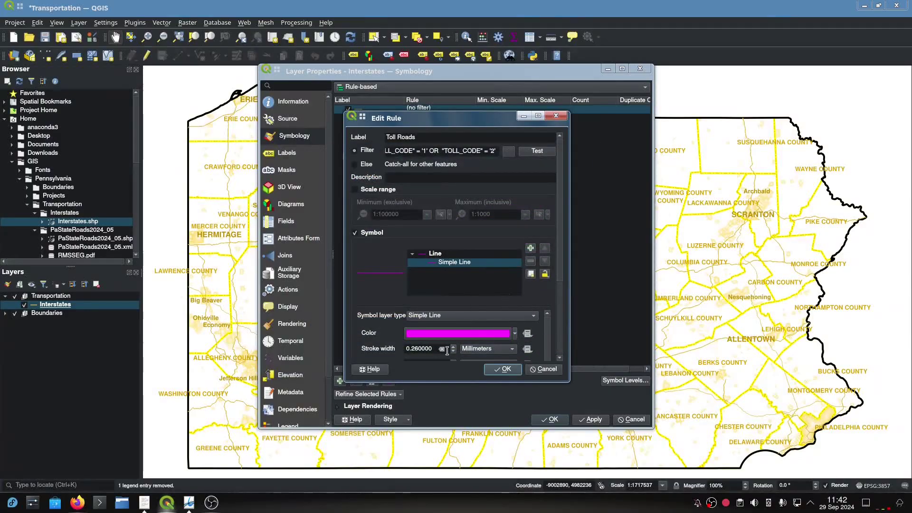
- Set the magenta line's stroke width to 1 millimeter and its cap style to Flat
{"action": "left_click_drag", "start_coordinate": [433, 348], "coordinate": [347, 352]}
{"action": "type", "text": "1"}
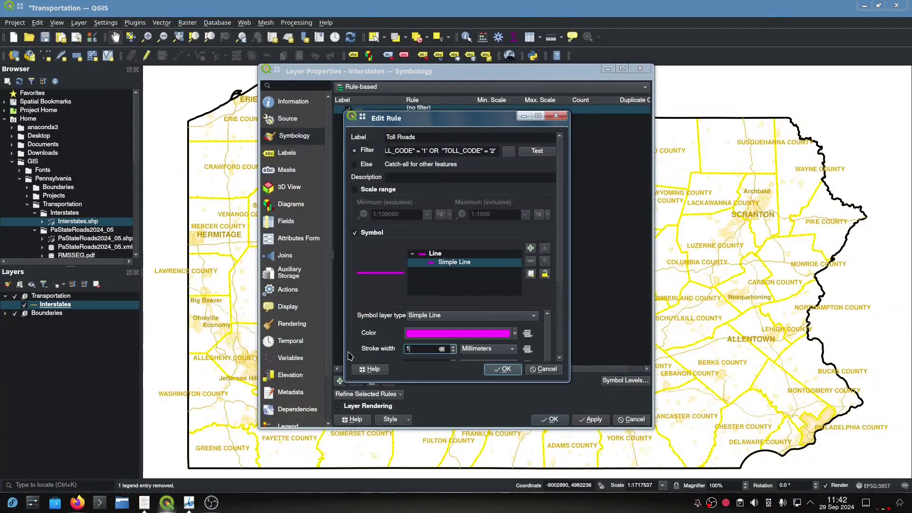
{"action": "key", "text": "Tab"}
{"action": "scroll", "coordinate": [373, 335], "scroll_direction": "down", "scroll_amount": 3}
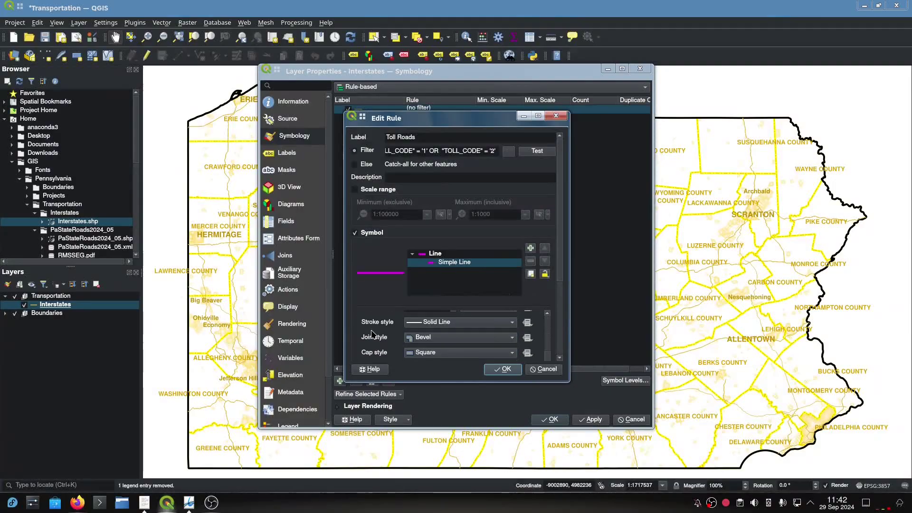
{"action": "left_click", "coordinate": [411, 352]}
{"action": "left_click", "coordinate": [418, 351]}
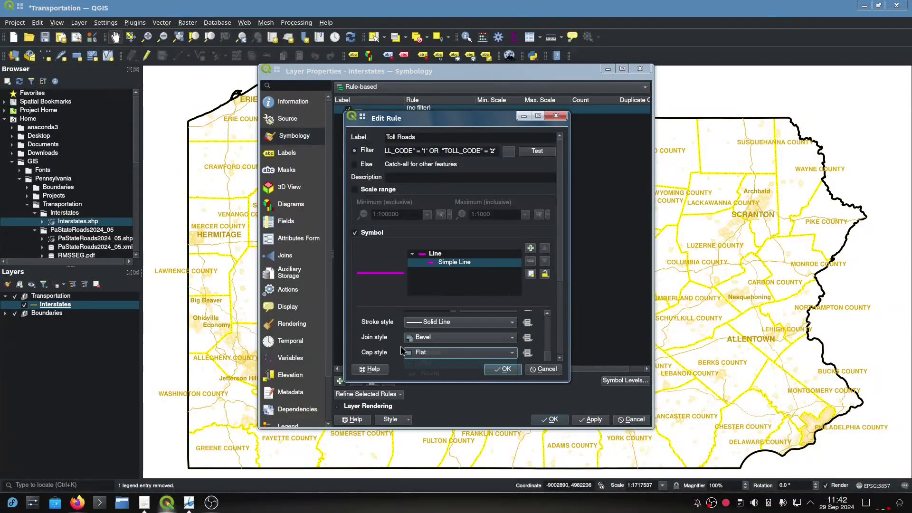
{"action": "scroll", "coordinate": [387, 343], "scroll_direction": "down", "scroll_amount": 2}
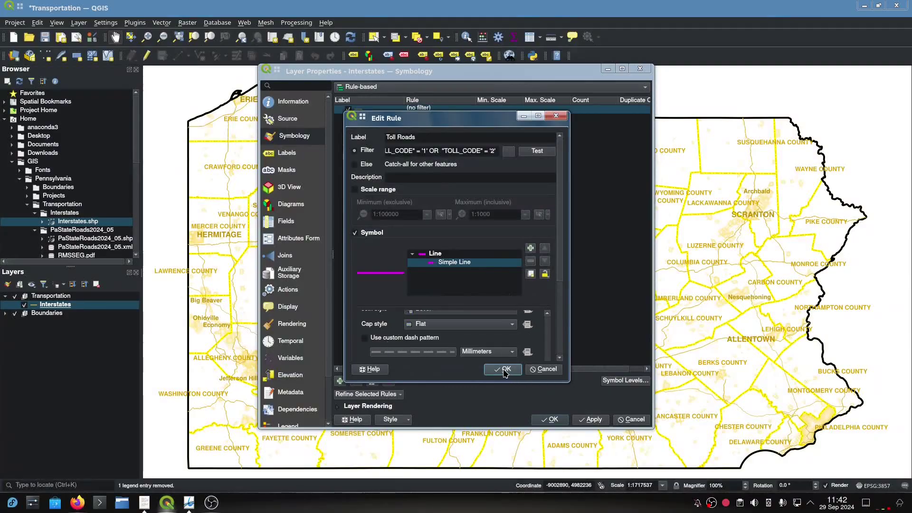
- Add a second simple line above the magenta one, color it #ffffff, and accept the Toll Roads rule
{"action": "left_click", "coordinate": [534, 248]}
{"action": "scroll", "coordinate": [410, 319], "scroll_direction": "up", "scroll_amount": 3}
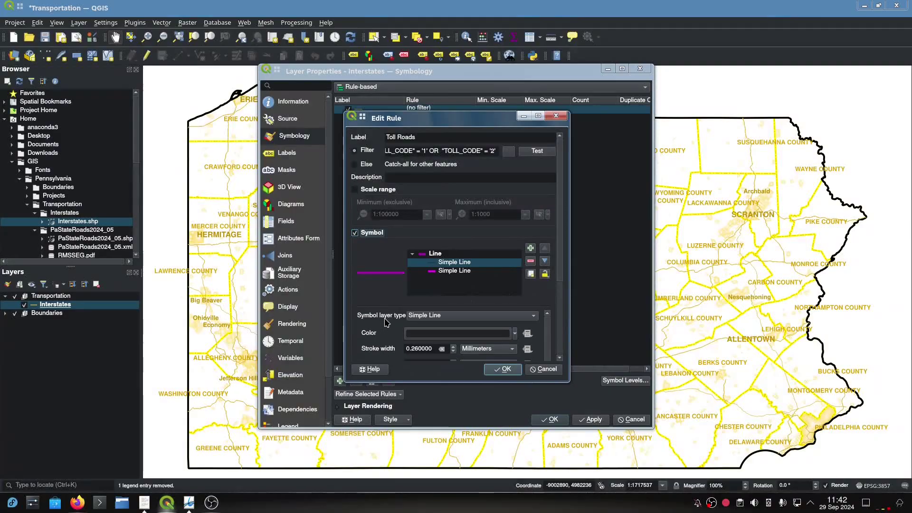
{"action": "left_click", "coordinate": [424, 337]}
{"action": "left_click_drag", "start_coordinate": [523, 262], "coordinate": [489, 261]}
{"action": "type", "text": "fff"}
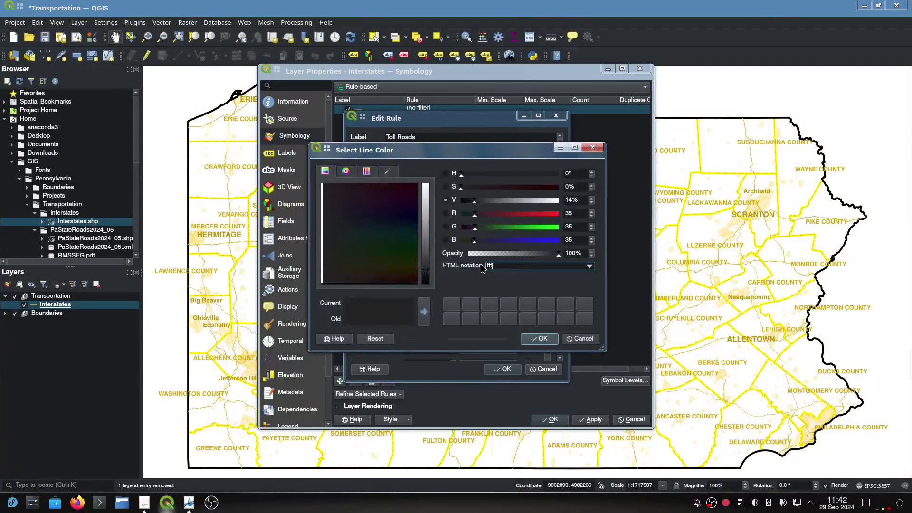
{"action": "type", "text": "fff"}
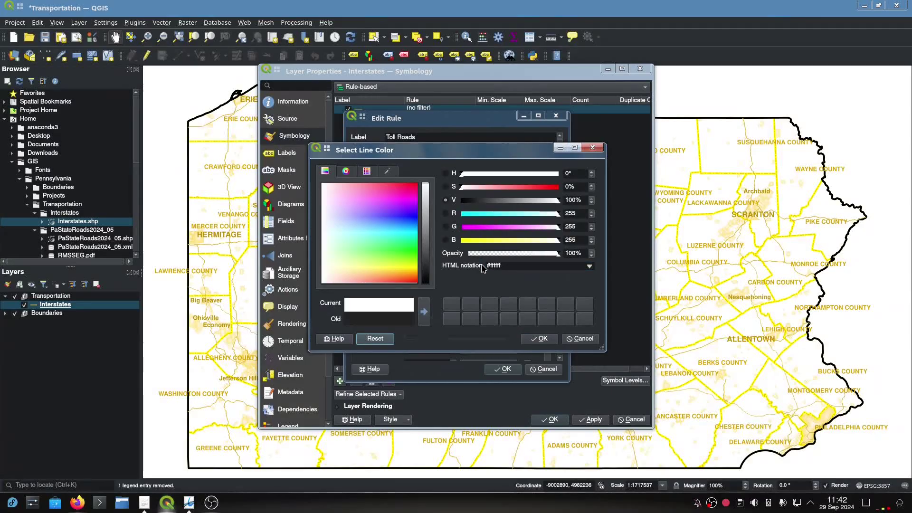
{"action": "left_click", "coordinate": [540, 339]}
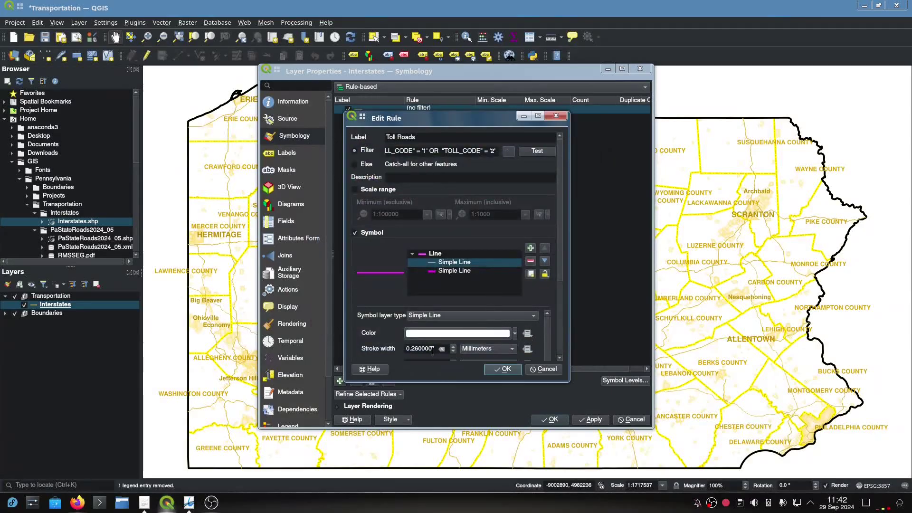
{"action": "left_click", "coordinate": [422, 348]}
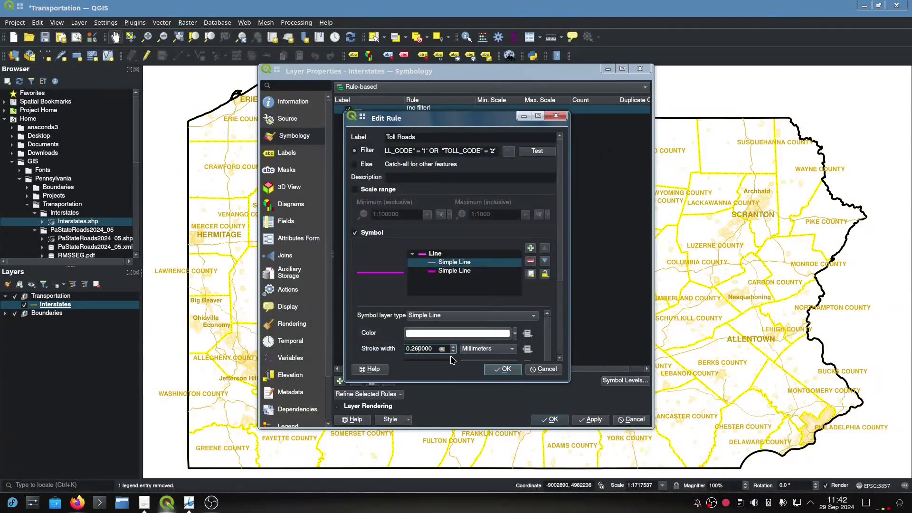
{"action": "left_click", "coordinate": [498, 371]}
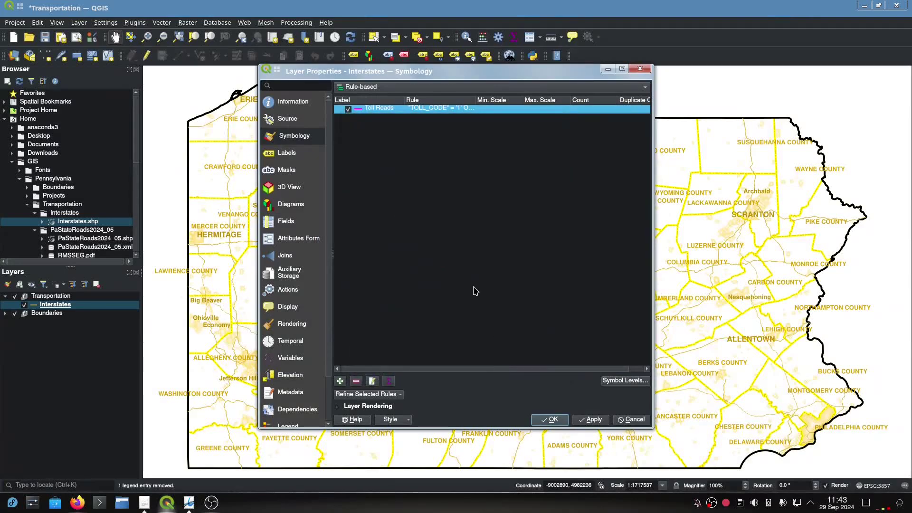
- Apply the toll road styling and add a new symbology rule labeled Interstates
{"action": "left_click", "coordinate": [590, 418]}
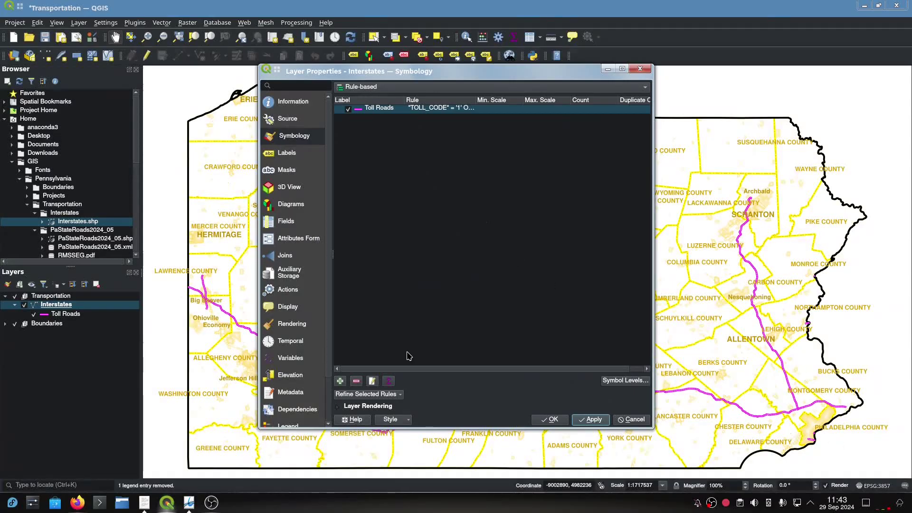
{"action": "left_click", "coordinate": [340, 381]}
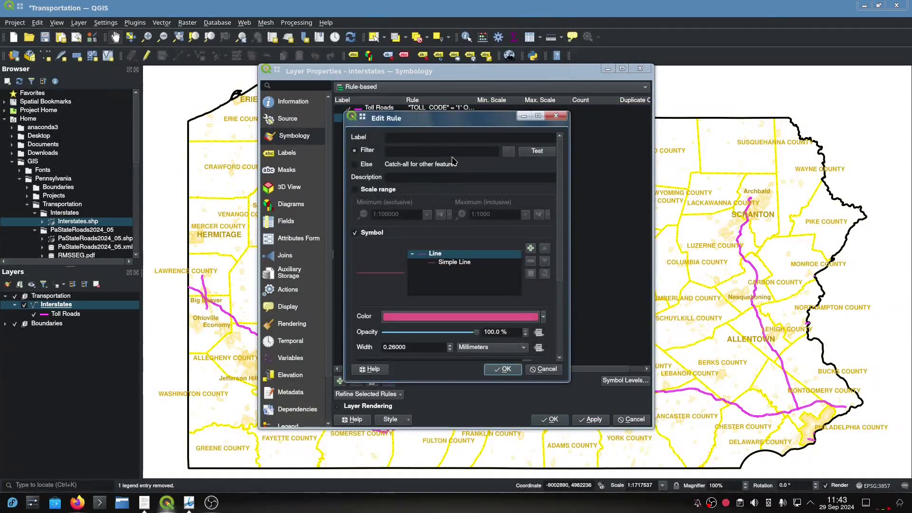
{"action": "left_click", "coordinate": [433, 137]}
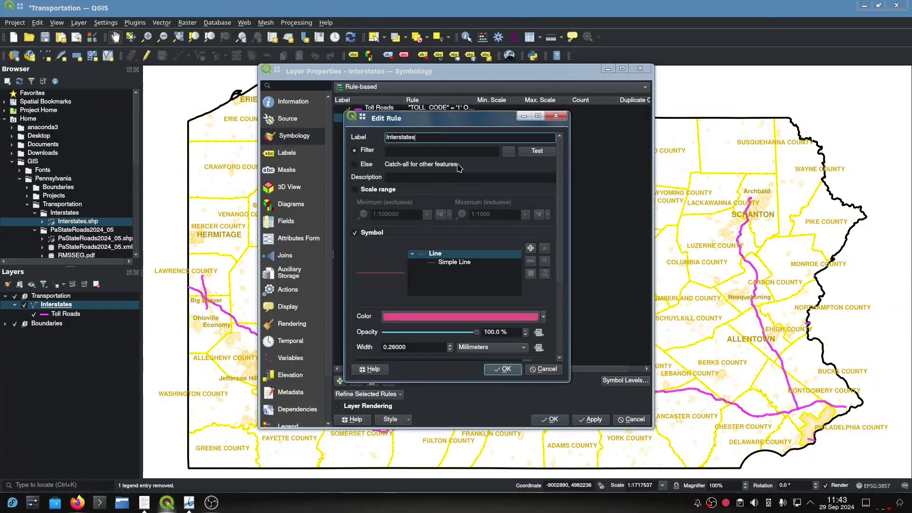
- Build the Interstates rule's filter expression "TOLL_CODE" = '0' from the layer's field and its unique values, and accept it
{"action": "left_click", "coordinate": [510, 152]}
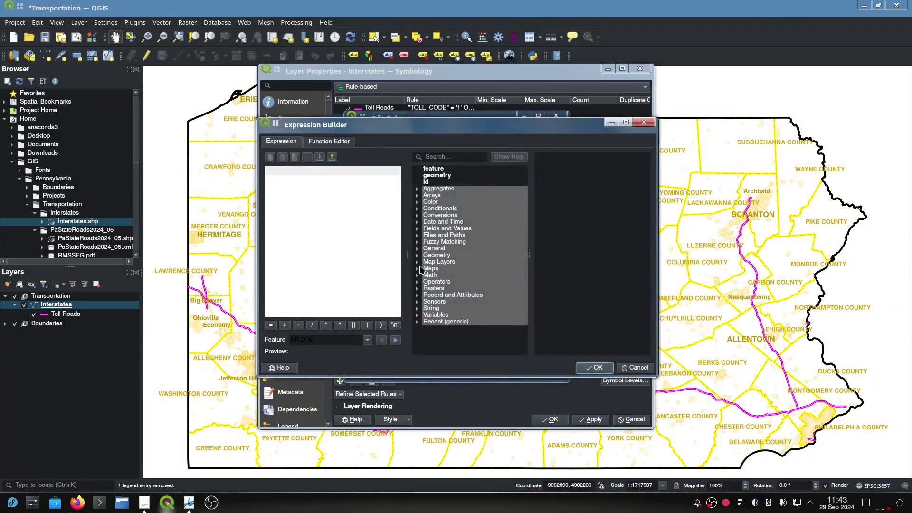
{"action": "left_click", "coordinate": [418, 231]}
{"action": "scroll", "coordinate": [463, 296], "scroll_direction": "down", "scroll_amount": 5}
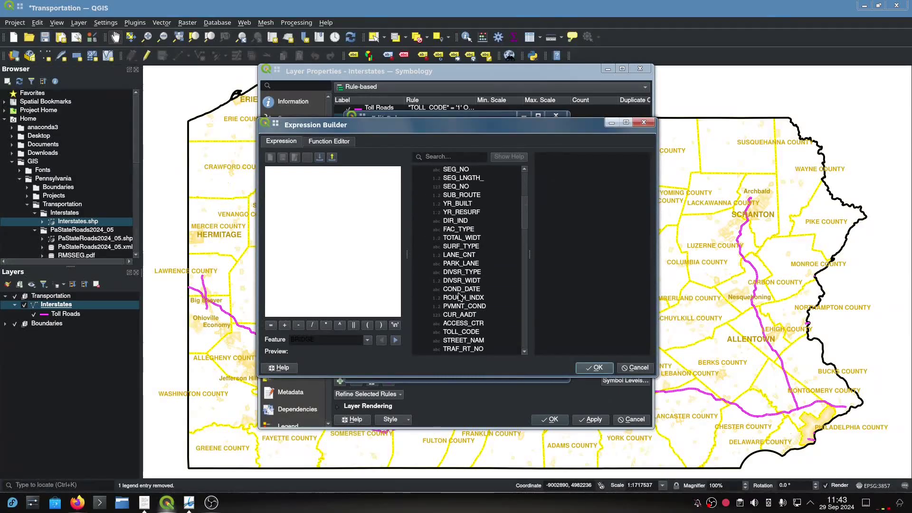
{"action": "scroll", "coordinate": [469, 294], "scroll_direction": "down", "scroll_amount": 1}
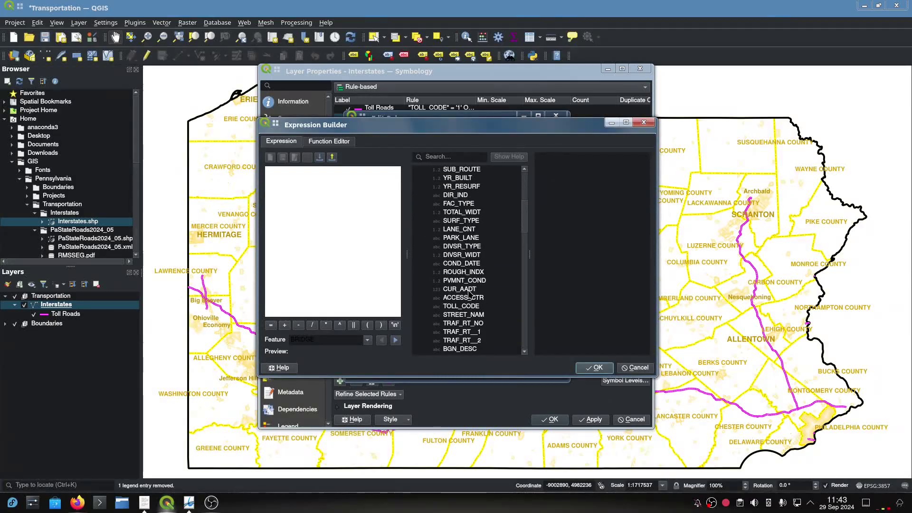
{"action": "double_click", "coordinate": [461, 307]}
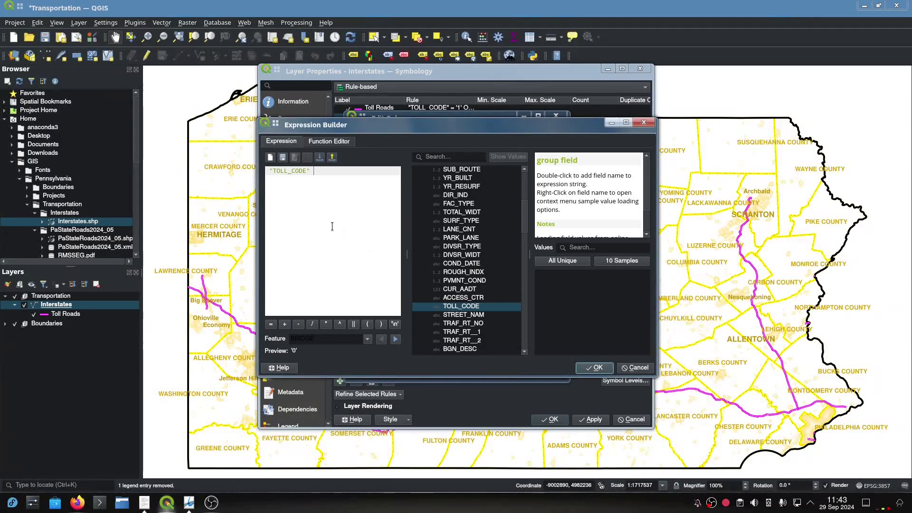
{"action": "type", "text": "="}
{"action": "left_click", "coordinate": [550, 264]}
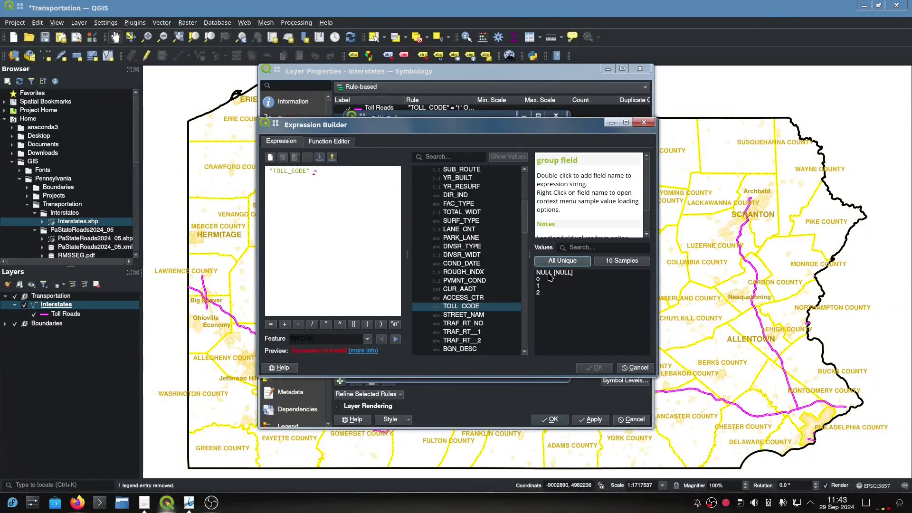
{"action": "double_click", "coordinate": [543, 280]}
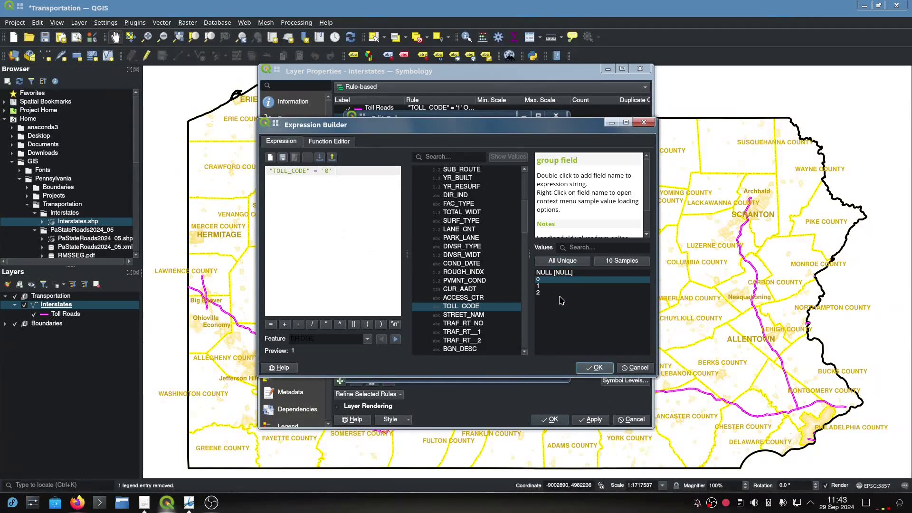
{"action": "left_click", "coordinate": [595, 367]}
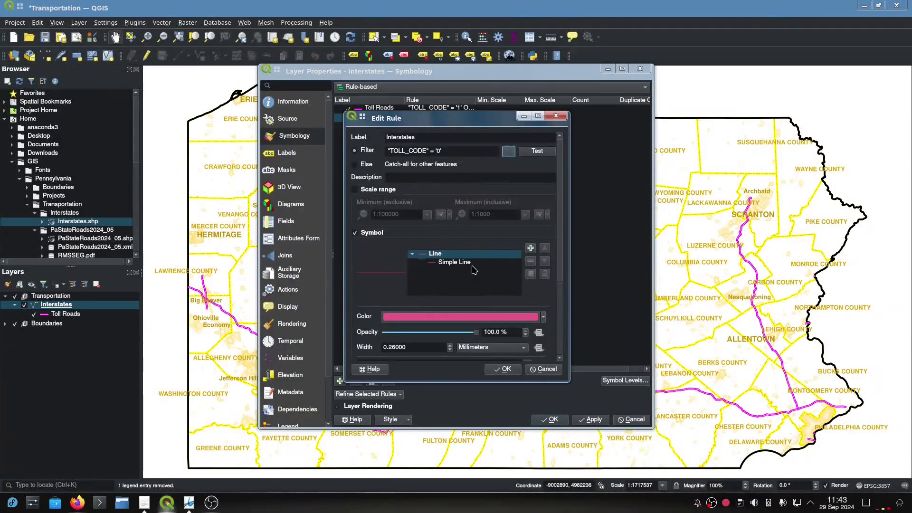
- Set the color of the Interstates rule's simple line to #0000ff
{"action": "left_click", "coordinate": [473, 264]}
{"action": "left_click", "coordinate": [459, 334]}
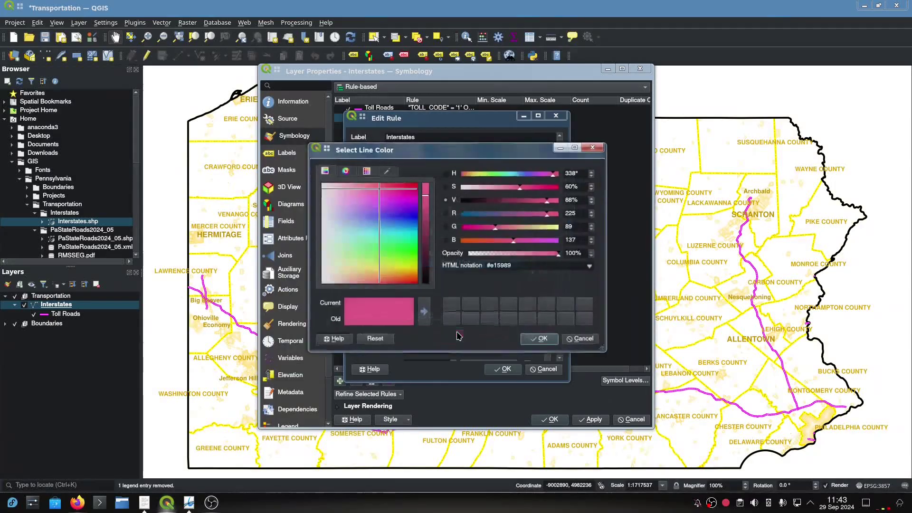
{"action": "left_click_drag", "start_coordinate": [516, 265], "coordinate": [485, 255]}
{"action": "type", "text": "0000ff"}
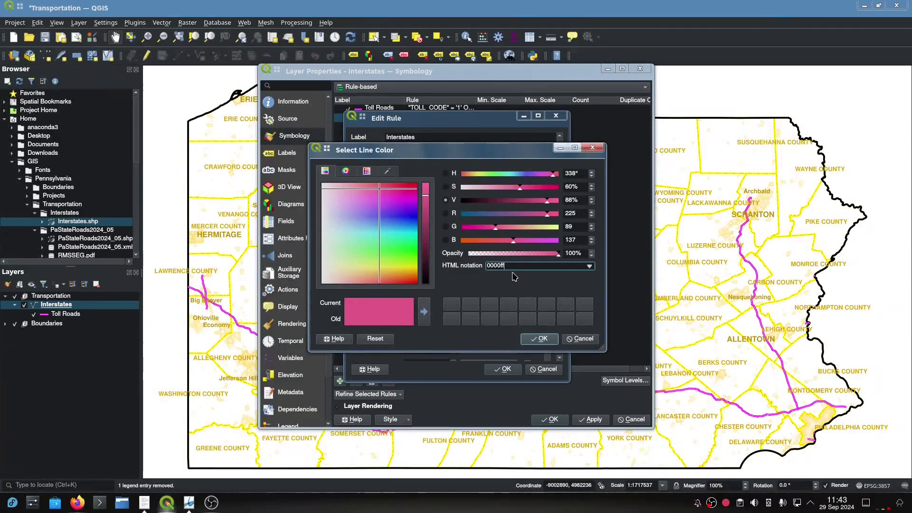
{"action": "key", "text": "Tab"}
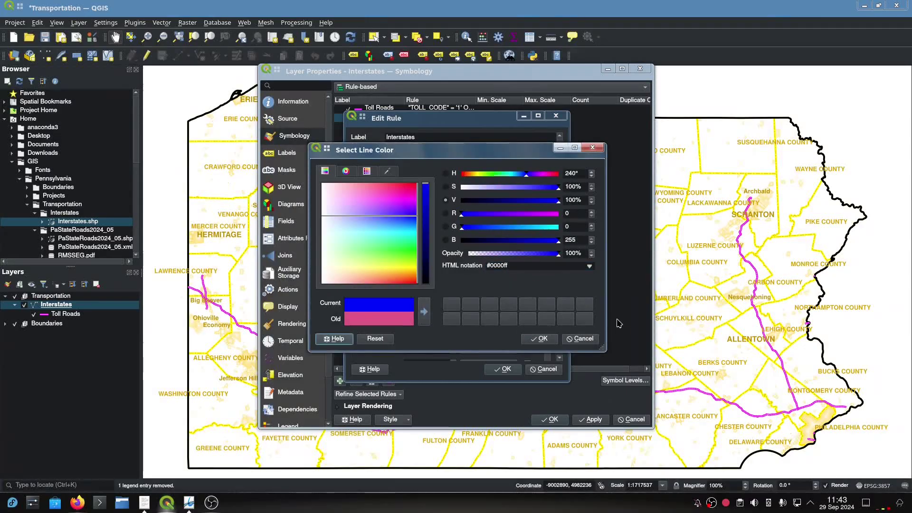
{"action": "left_click", "coordinate": [542, 338]}
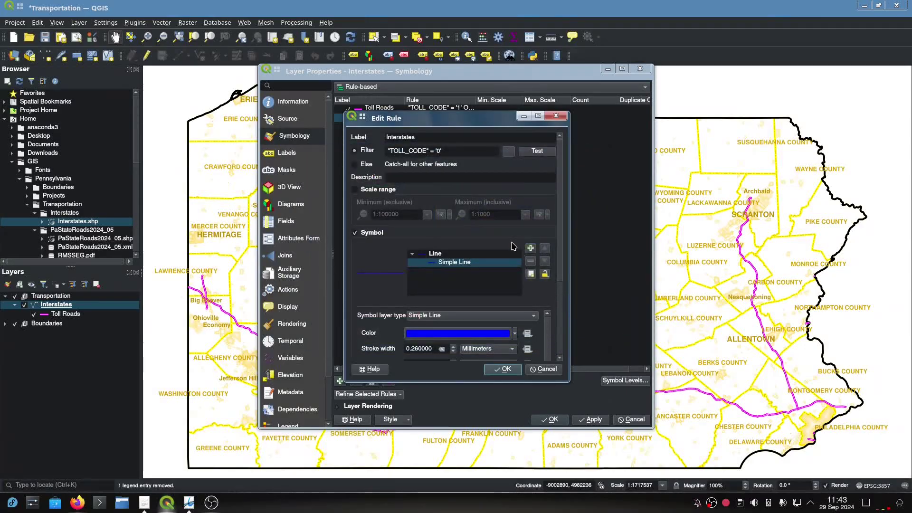
- Set the blue line's stroke width to 1 millimeter and its cap style to Flat, and accept the Interstates rule
{"action": "double_click", "coordinate": [429, 348]}
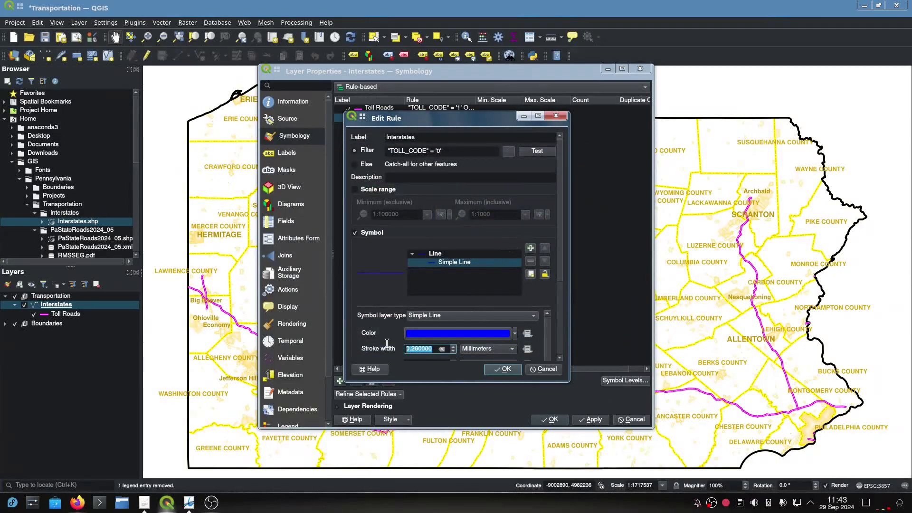
{"action": "type", "text": "1"}
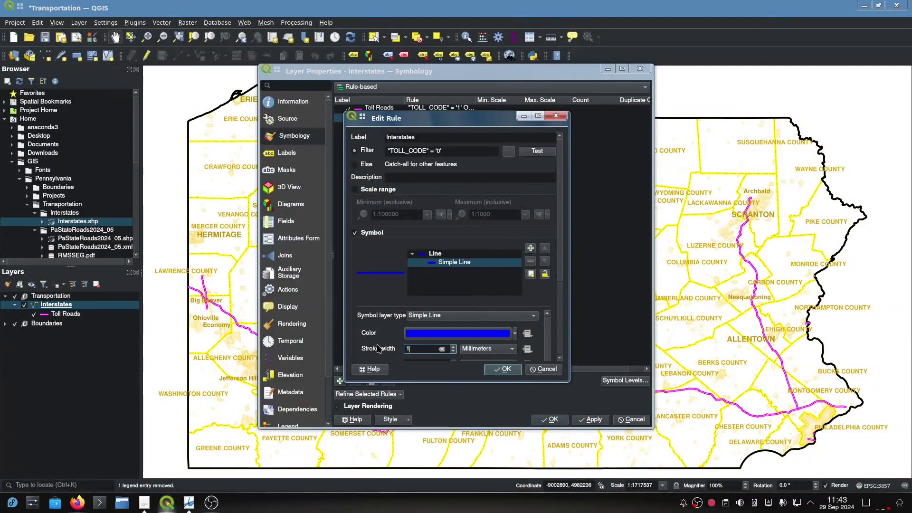
{"action": "key", "text": "Tab"}
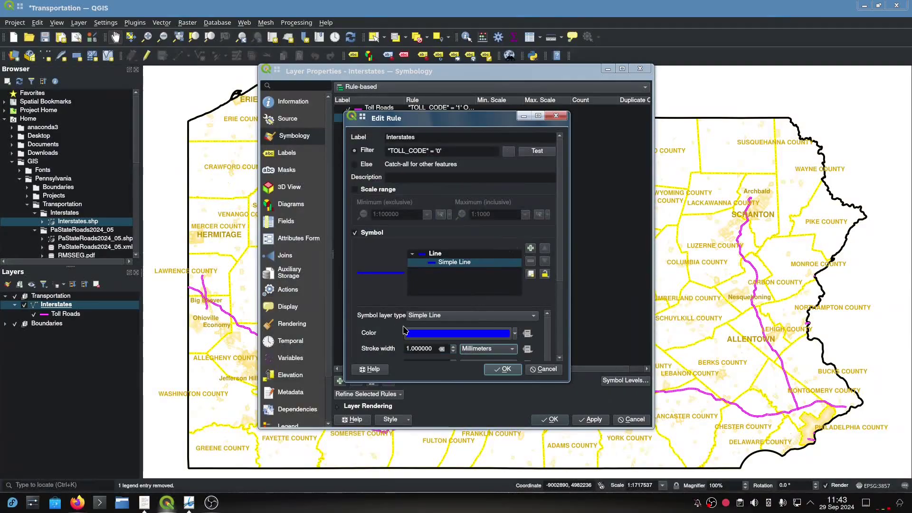
{"action": "scroll", "coordinate": [395, 345], "scroll_direction": "down", "scroll_amount": 3}
{"action": "left_click", "coordinate": [442, 352]}
{"action": "left_click", "coordinate": [427, 363]}
{"action": "scroll", "coordinate": [384, 344], "scroll_direction": "down", "scroll_amount": 1}
{"action": "scroll", "coordinate": [384, 344], "scroll_direction": "down", "scroll_amount": 1}
{"action": "left_click", "coordinate": [505, 370]}
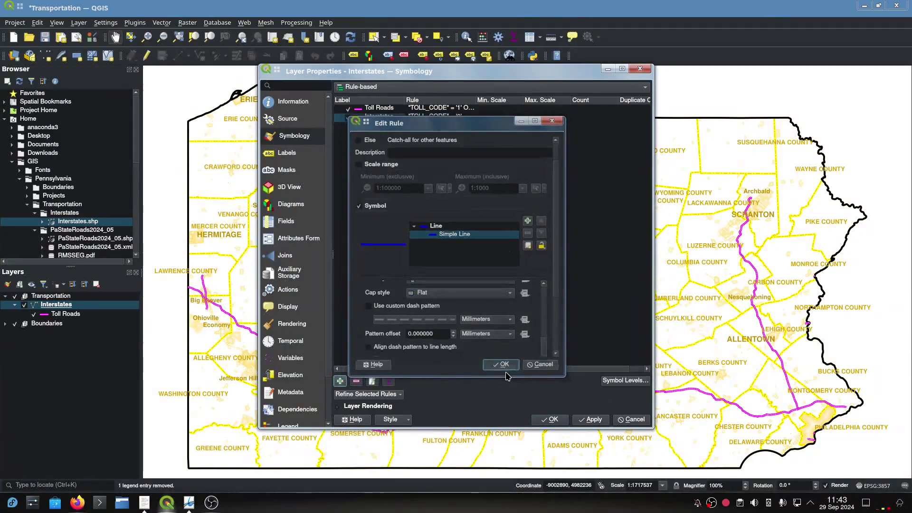
- Reopen the Interstates rule and add a second simple line above the blue one, colored #ffffff
{"action": "double_click", "coordinate": [396, 120]}
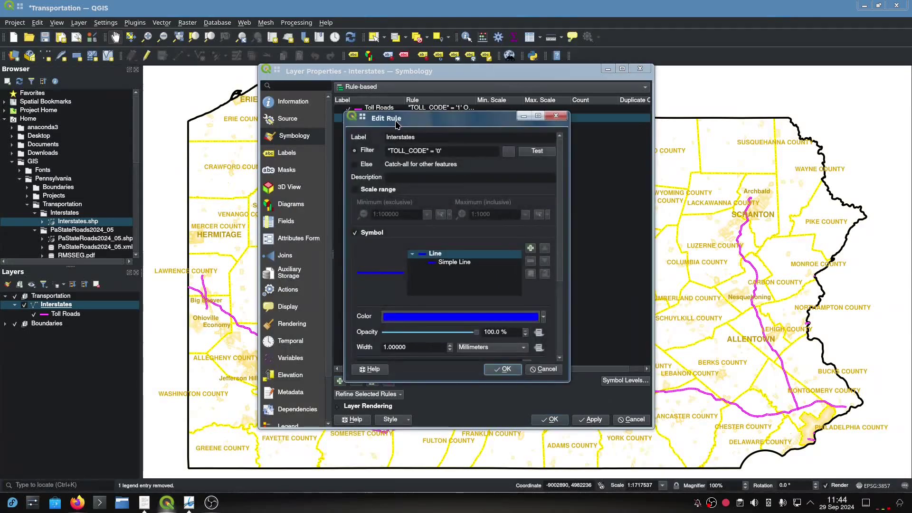
{"action": "left_click", "coordinate": [530, 248]}
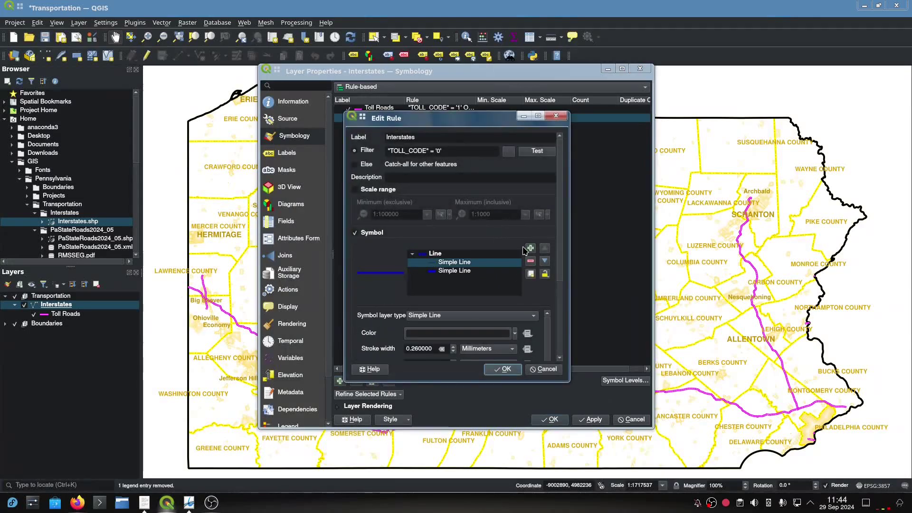
{"action": "left_click", "coordinate": [450, 338]}
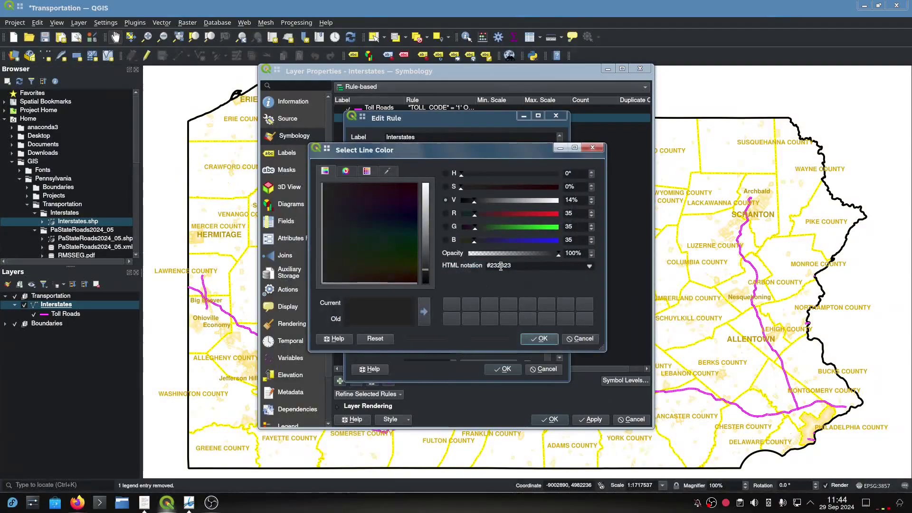
{"action": "left_click_drag", "start_coordinate": [519, 265], "coordinate": [474, 265]}
{"action": "type", "text": "ff"}
{"action": "key", "text": "Tab"}
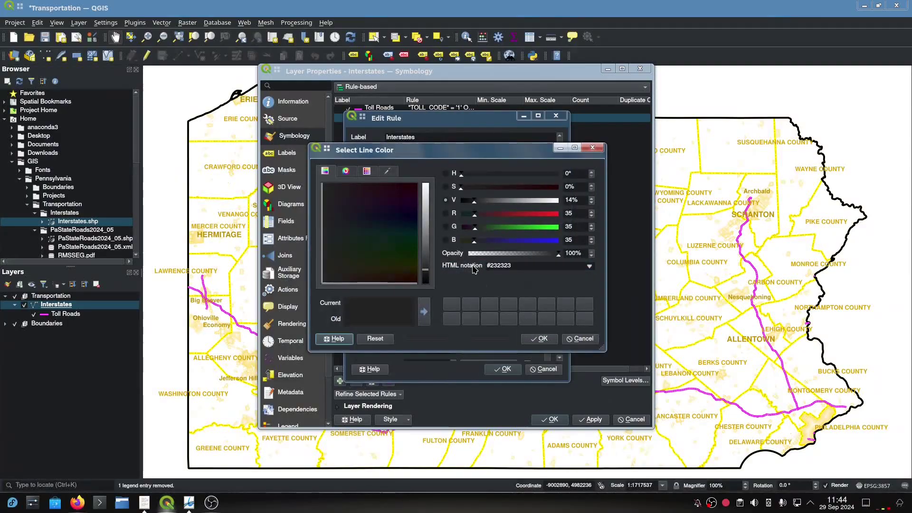
{"action": "left_click_drag", "start_coordinate": [530, 265], "coordinate": [473, 265]}
{"action": "type", "text": "fff"}
{"action": "key", "text": "Tab"}
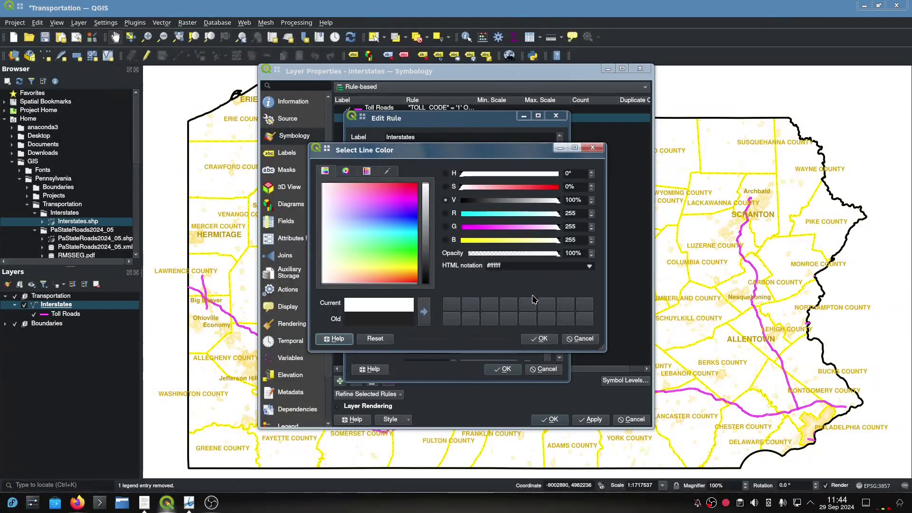
{"action": "left_click", "coordinate": [539, 340]}
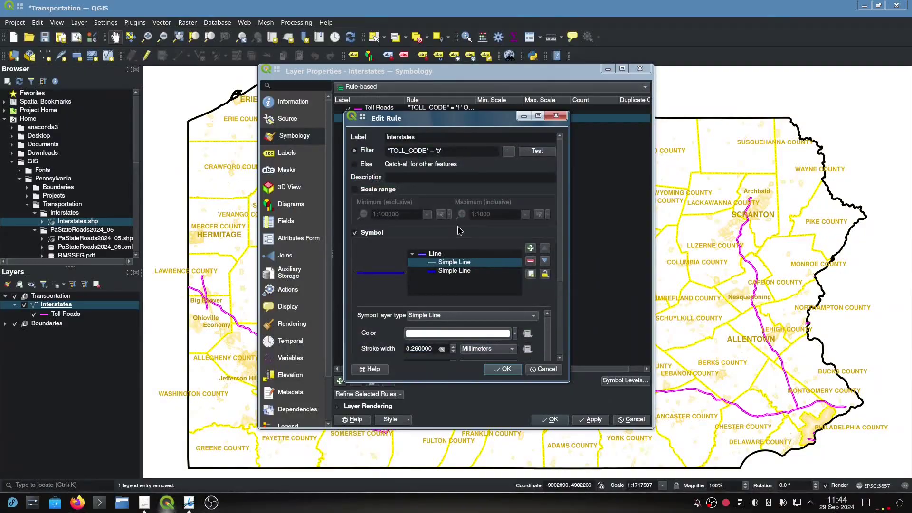
- Adjust the white line's stroke width, set its cap style to Flat, and accept the rule and the layer's symbology
{"action": "left_click", "coordinate": [416, 348]}
{"action": "key", "text": "BackSpace"}
{"action": "type", "text": "5"}
{"action": "scroll", "coordinate": [382, 342], "scroll_direction": "down", "scroll_amount": 2}
{"action": "scroll", "coordinate": [383, 342], "scroll_direction": "down", "scroll_amount": 1}
{"action": "left_click", "coordinate": [428, 325]}
{"action": "left_click", "coordinate": [432, 335]}
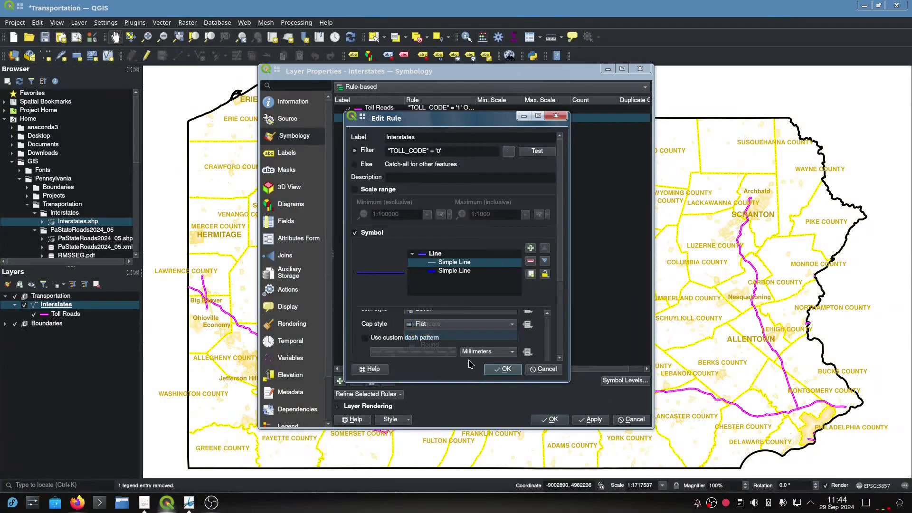
{"action": "left_click", "coordinate": [501, 369]}
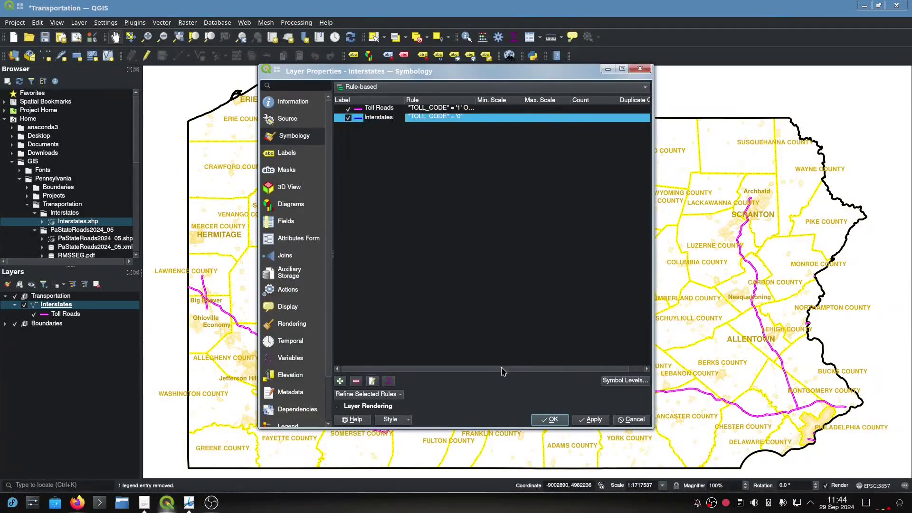
{"action": "left_click", "coordinate": [584, 420]}
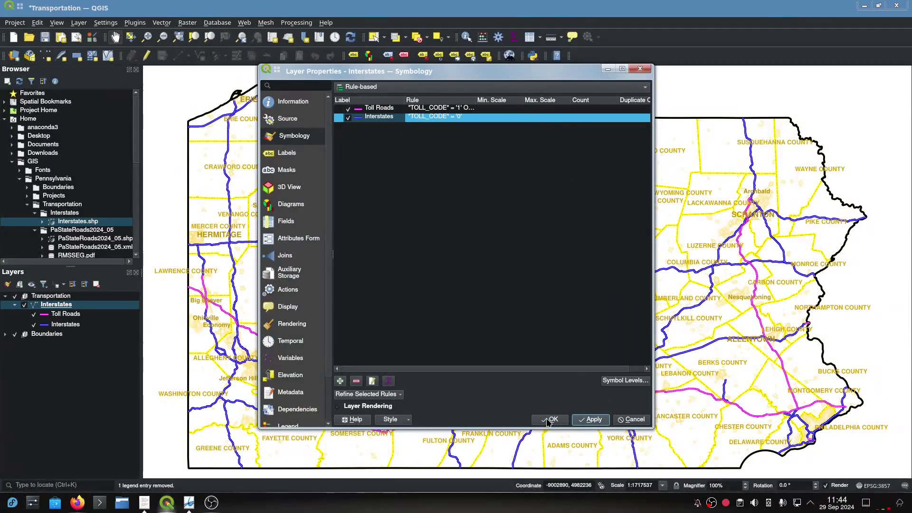
{"action": "left_click", "coordinate": [551, 420]}
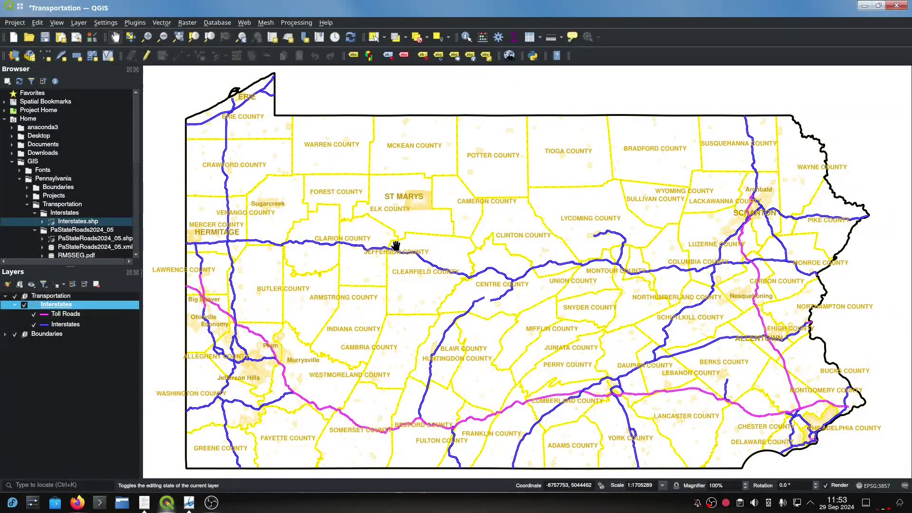
- Switch the Interstates layer's labels to Rule-based Labeling in its layer properties
{"action": "right_click", "coordinate": [47, 307]}
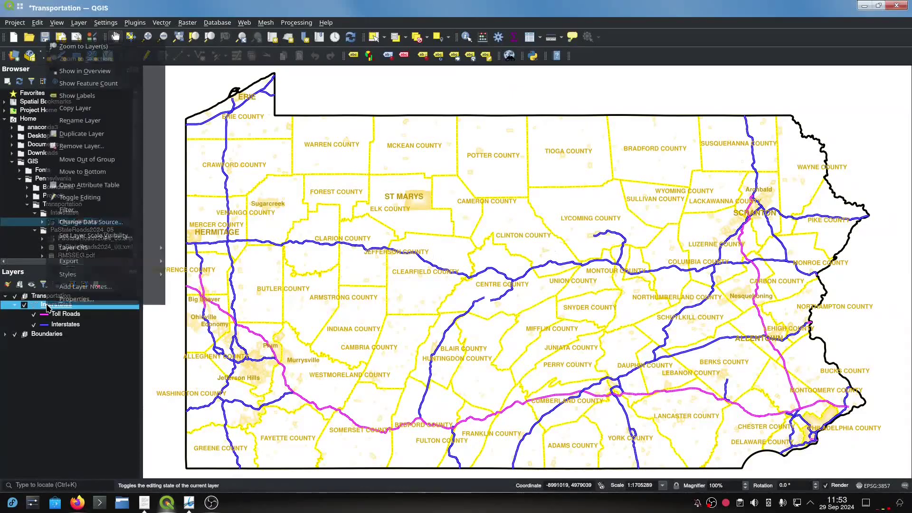
{"action": "left_click", "coordinate": [76, 299]}
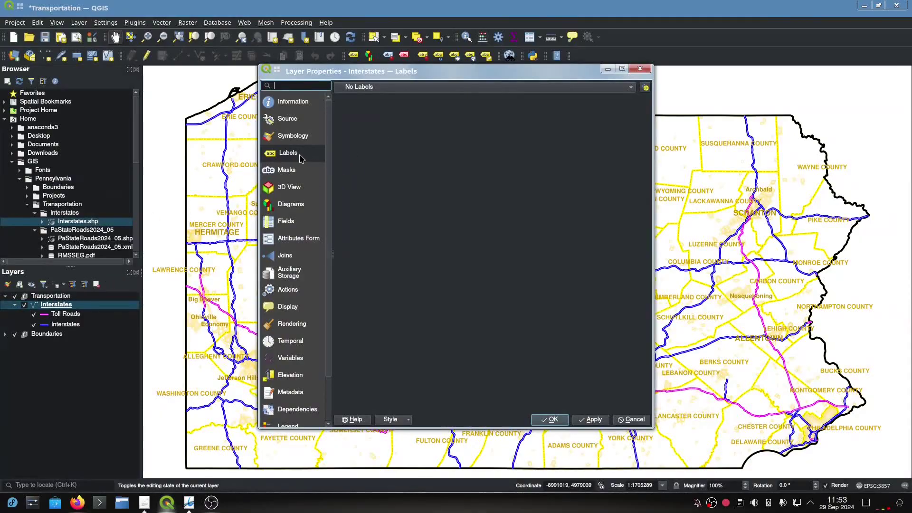
{"action": "left_click", "coordinate": [392, 88]}
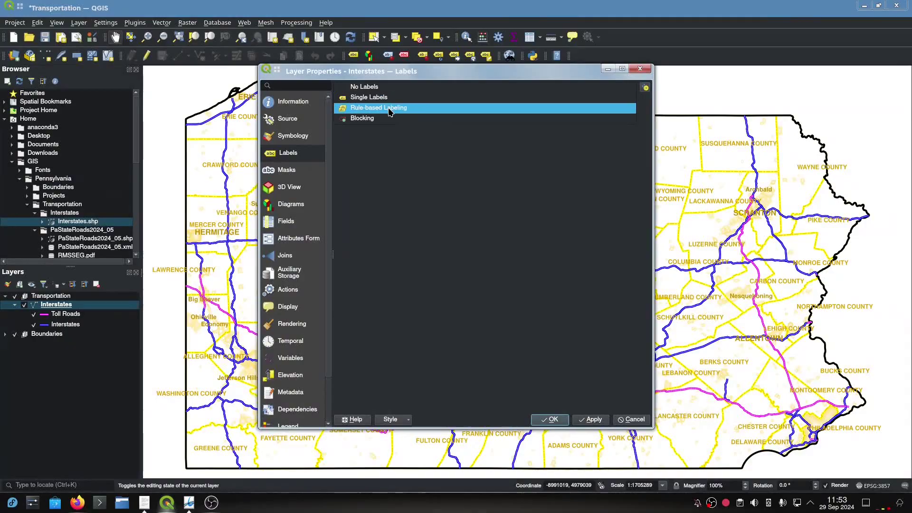
{"action": "left_click", "coordinate": [392, 110]}
- Add a label rule with the description 2 Digit Interstates
{"action": "left_click", "coordinate": [340, 405]}
{"action": "left_click", "coordinate": [400, 171]}
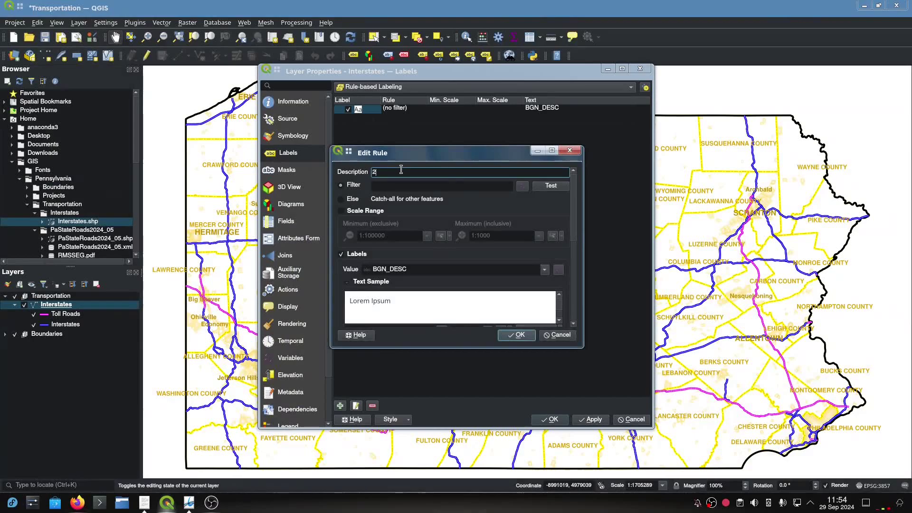
{"action": "type", "text": "2 Digit Interstates"}
{"action": "left_click", "coordinate": [402, 187]}
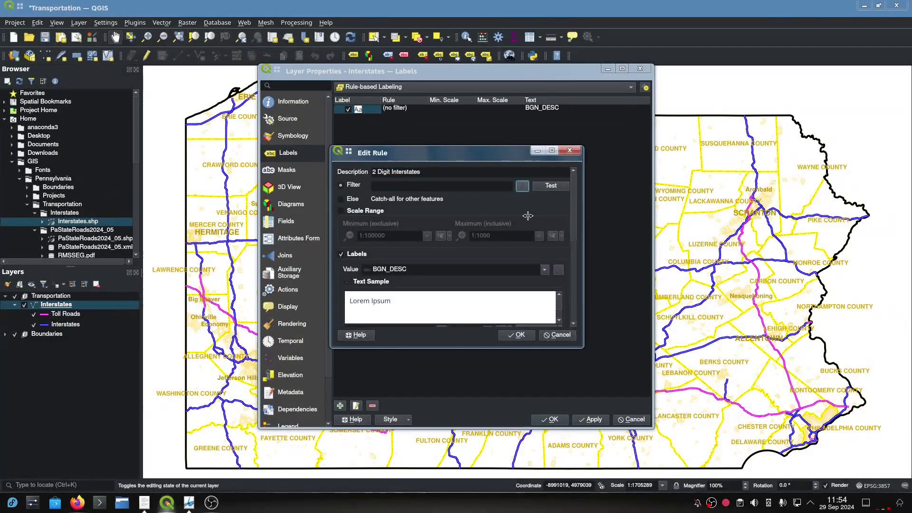
{"action": "left_click", "coordinate": [522, 186]}
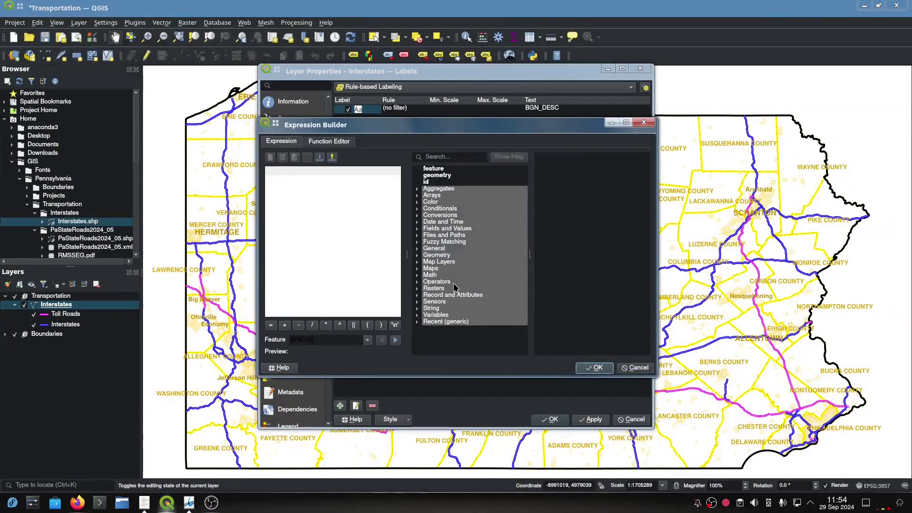
{"action": "left_click", "coordinate": [420, 237]}
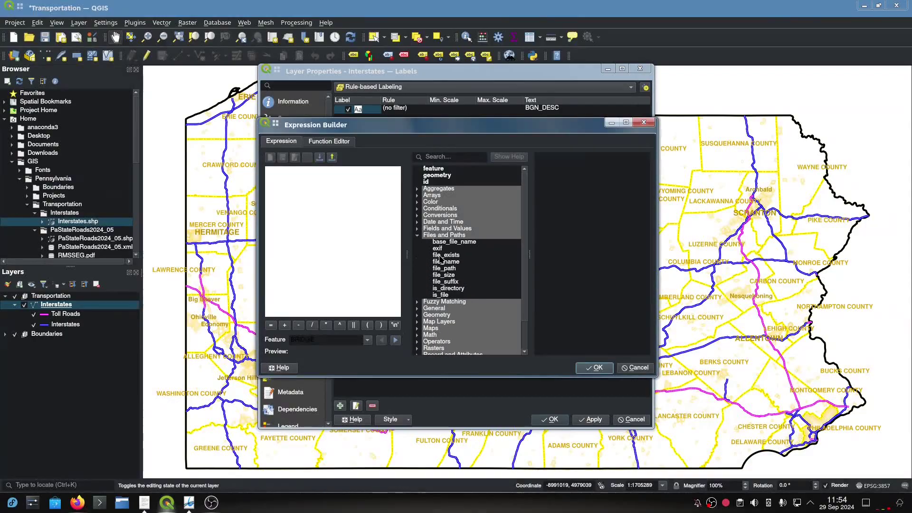
{"action": "left_click", "coordinate": [417, 229]}
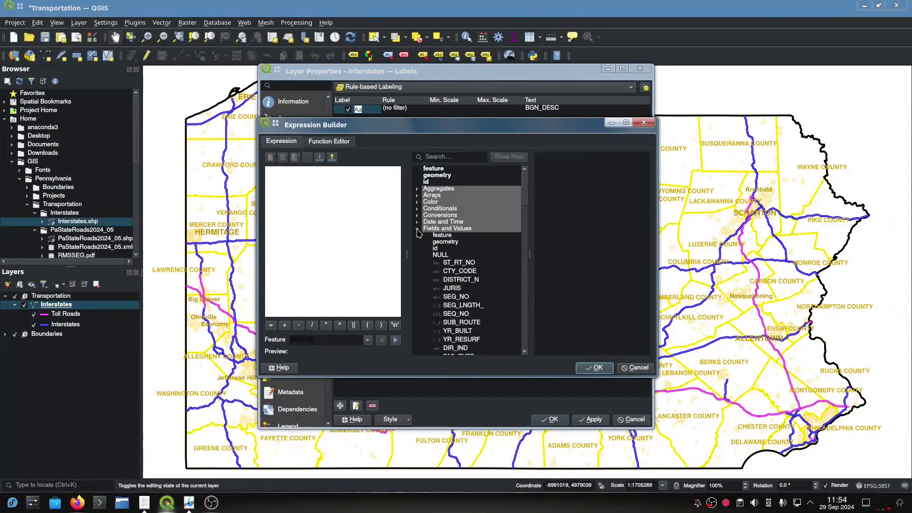
{"action": "scroll", "coordinate": [467, 276], "scroll_direction": "down", "scroll_amount": 2}
{"action": "scroll", "coordinate": [467, 275], "scroll_direction": "down", "scroll_amount": 4}
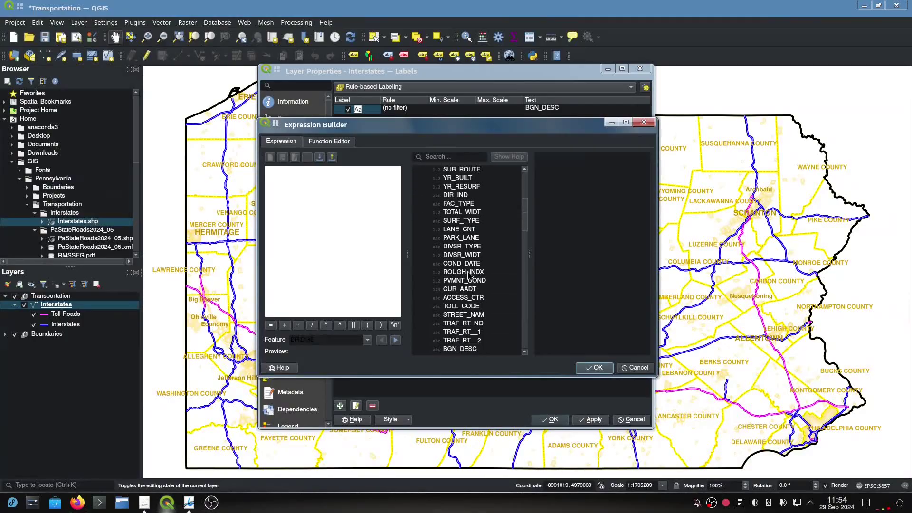
{"action": "scroll", "coordinate": [469, 275], "scroll_direction": "down", "scroll_amount": 3}
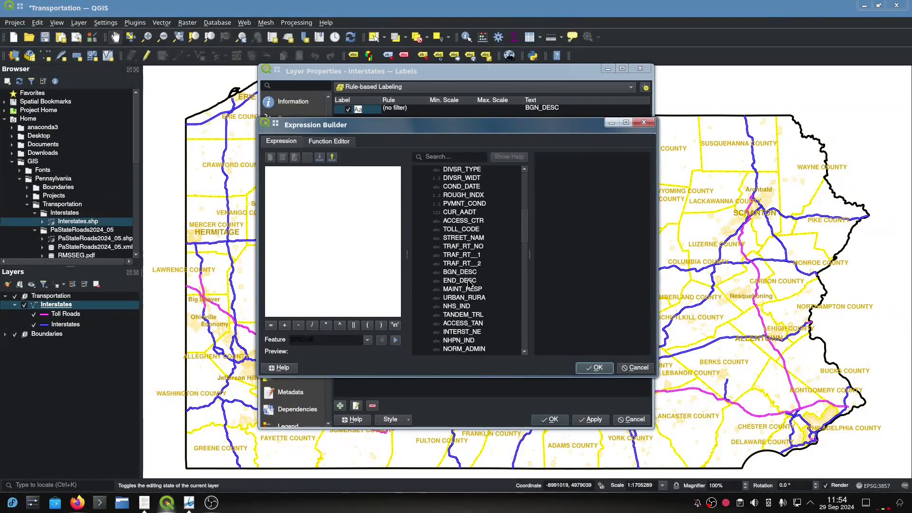
{"action": "double_click", "coordinate": [458, 255]}
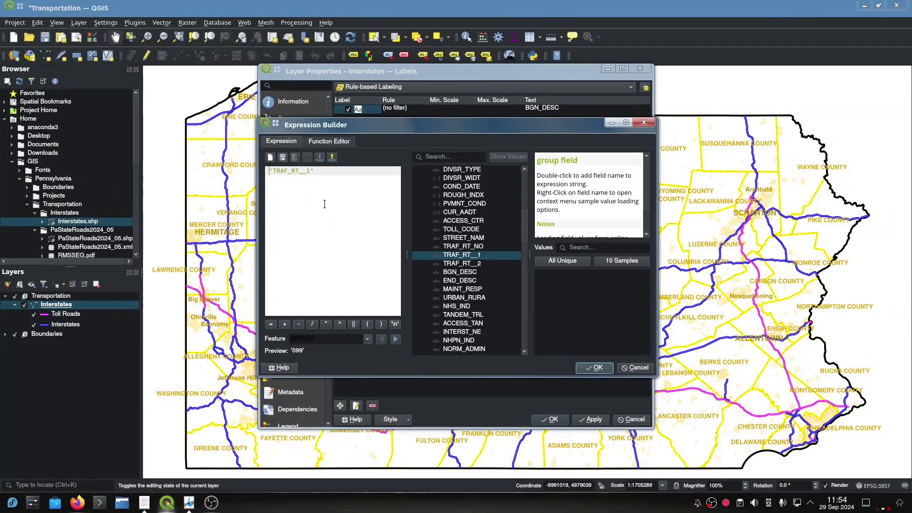
{"action": "type", "text": "1"}
{"action": "type", "text": "trim"}
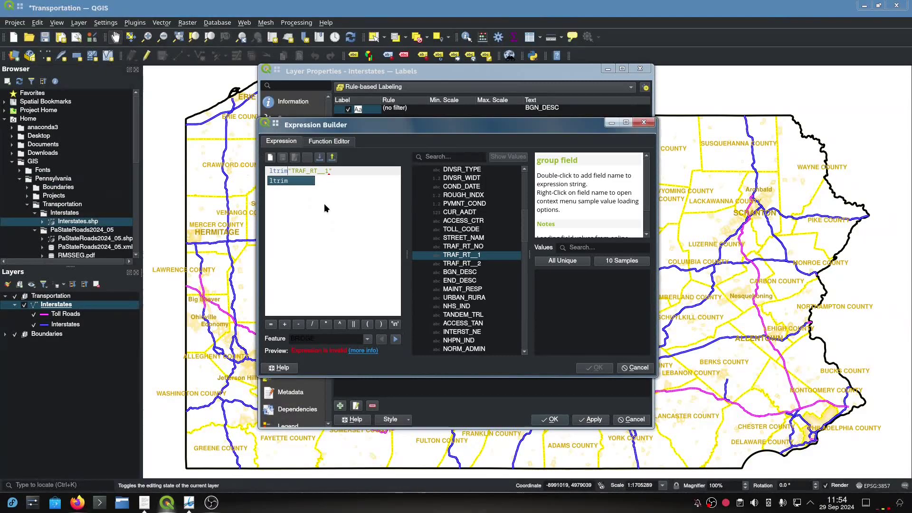
{"action": "type", "text": "("}
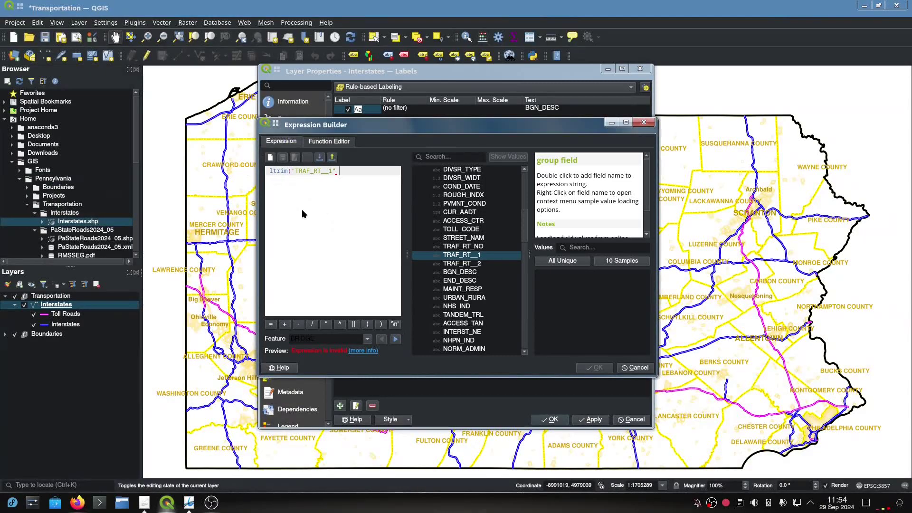
{"action": "left_click", "coordinate": [79, 307]}
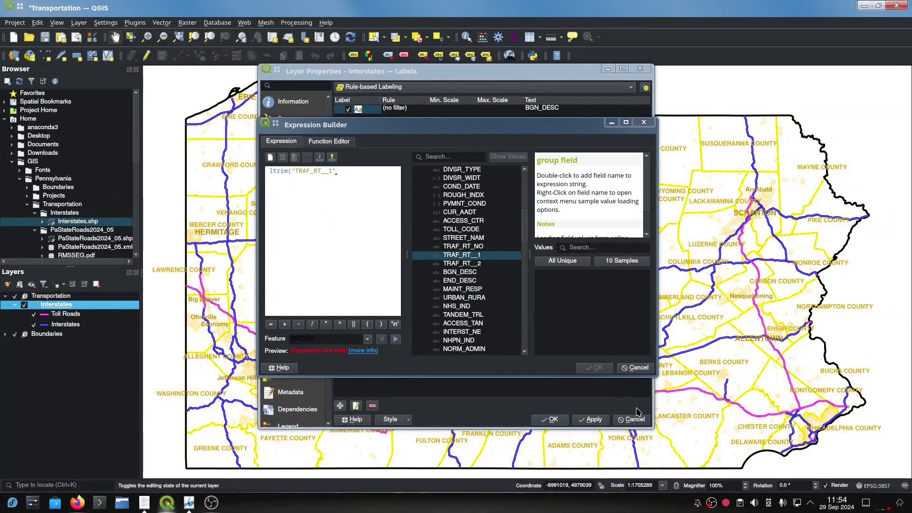
{"action": "left_click", "coordinate": [636, 368]}
{"action": "left_click", "coordinate": [502, 271]}
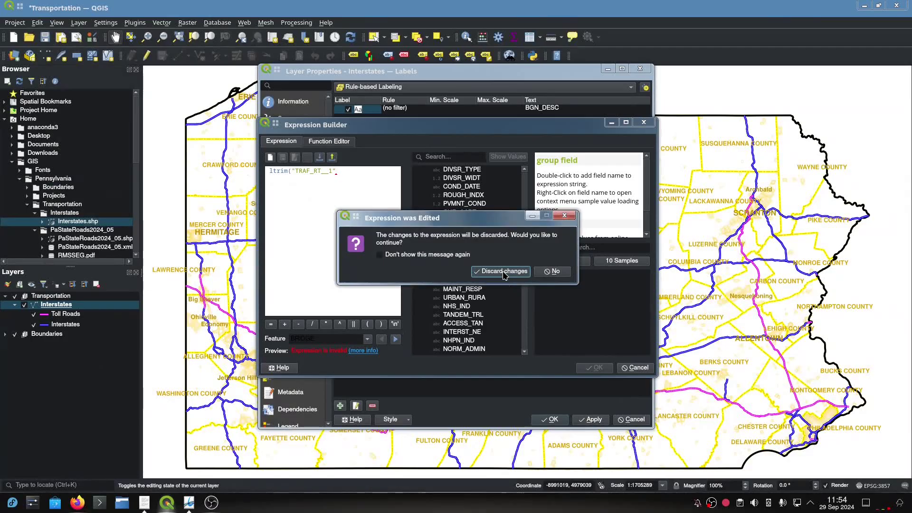
{"action": "left_click", "coordinate": [547, 335]}
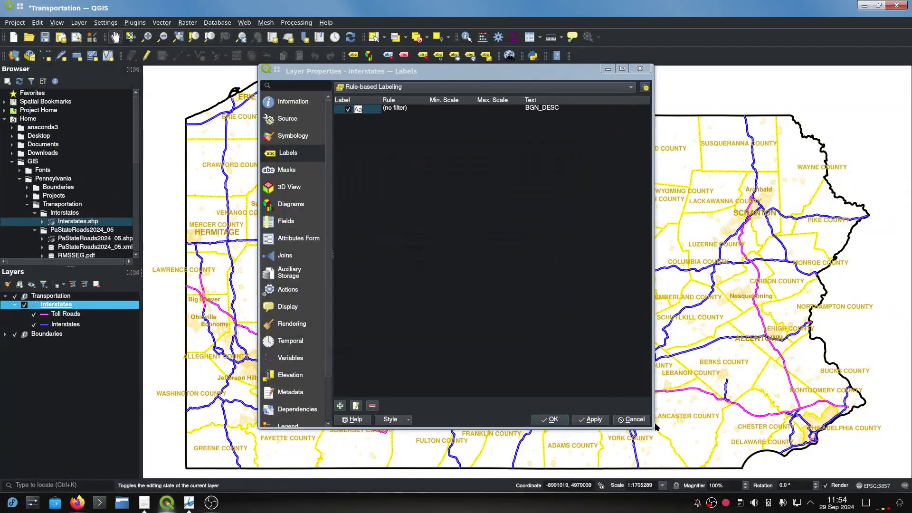
{"action": "left_click", "coordinate": [632, 420]}
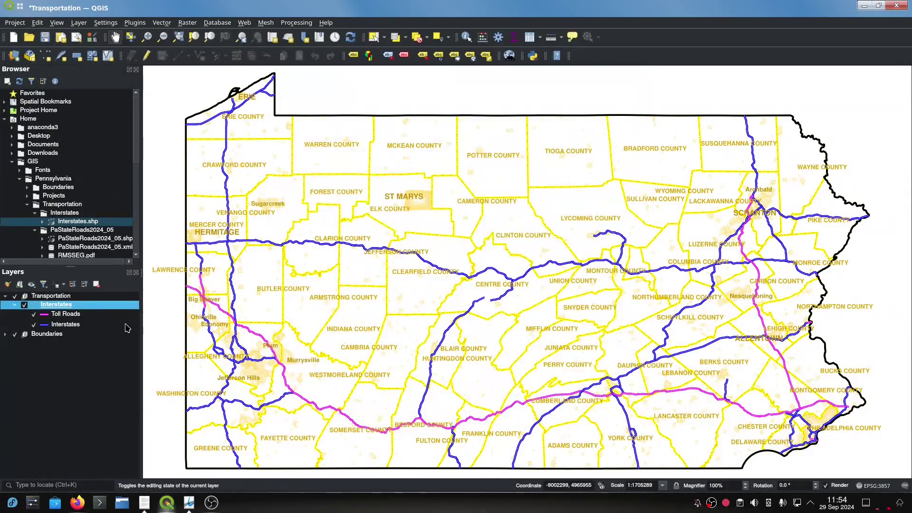
- Examine the route number values in the ST_RT_NO and TRAF_RT__1 fields of the Interstates attribute table, and close the table
{"action": "right_click", "coordinate": [93, 304]}
{"action": "left_click", "coordinate": [146, 186]}
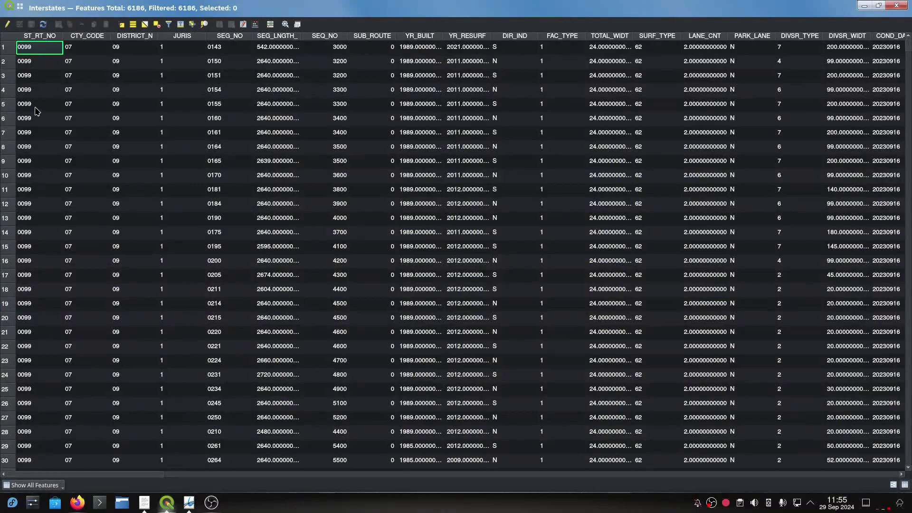
{"action": "scroll", "coordinate": [38, 204], "scroll_direction": "down", "scroll_amount": 10}
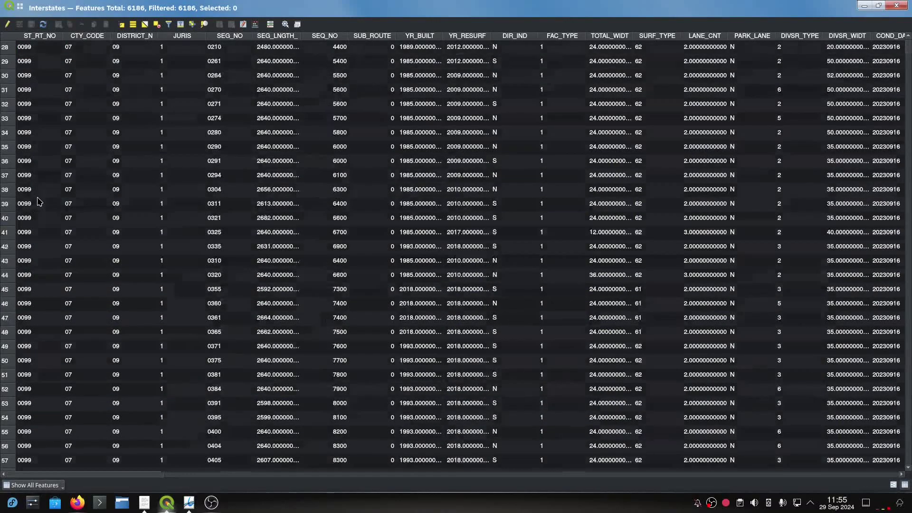
{"action": "scroll", "coordinate": [41, 204], "scroll_direction": "up", "scroll_amount": 10}
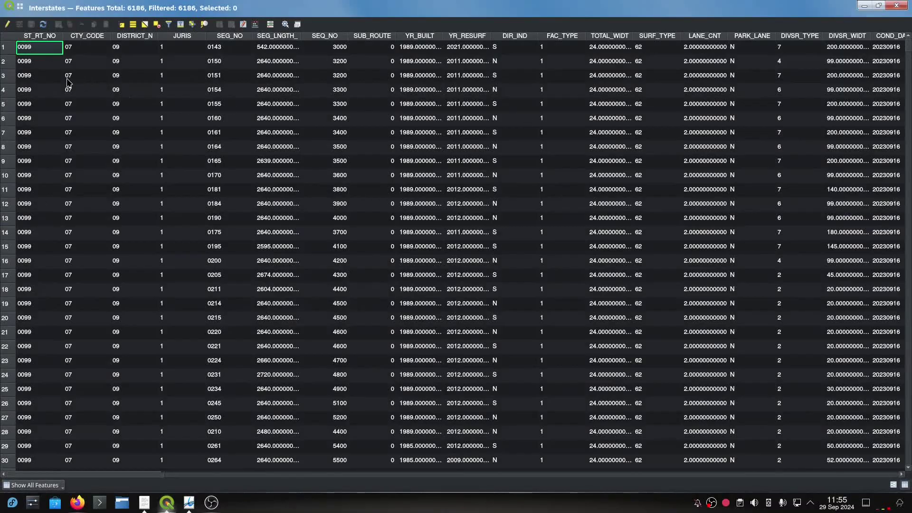
{"action": "left_click_drag", "start_coordinate": [143, 474], "coordinate": [301, 474]}
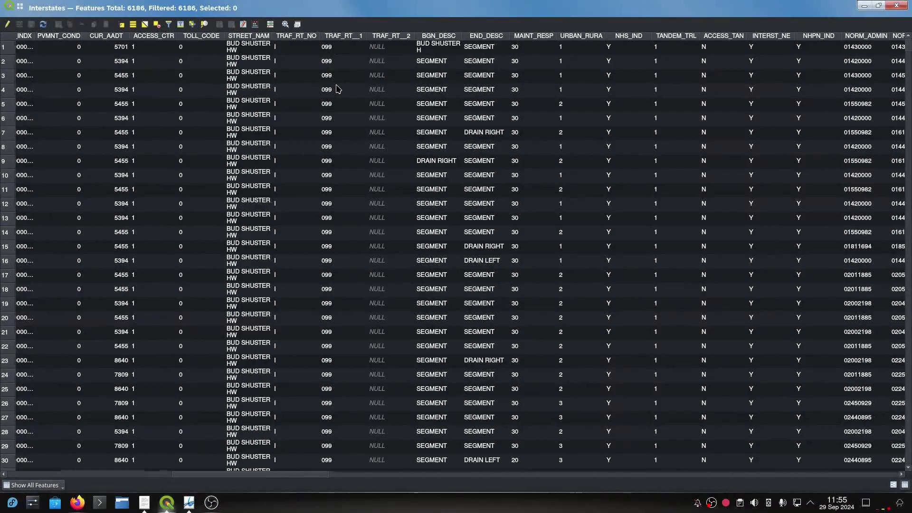
{"action": "scroll", "coordinate": [335, 169], "scroll_direction": "down", "scroll_amount": 7}
{"action": "scroll", "coordinate": [341, 176], "scroll_direction": "down", "scroll_amount": 20}
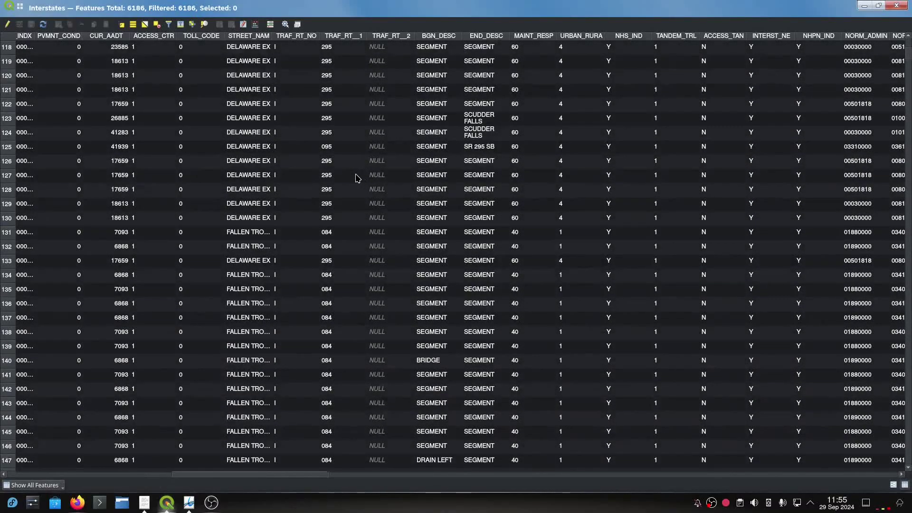
{"action": "scroll", "coordinate": [354, 179], "scroll_direction": "down", "scroll_amount": 15}
{"action": "scroll", "coordinate": [352, 180], "scroll_direction": "up", "scroll_amount": 20}
{"action": "scroll", "coordinate": [355, 180], "scroll_direction": "up", "scroll_amount": 7}
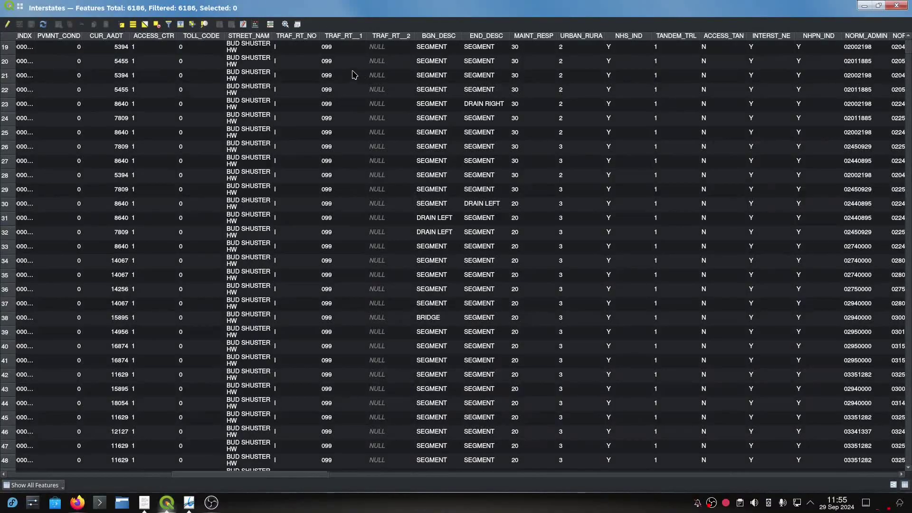
{"action": "left_click", "coordinate": [896, 6]}
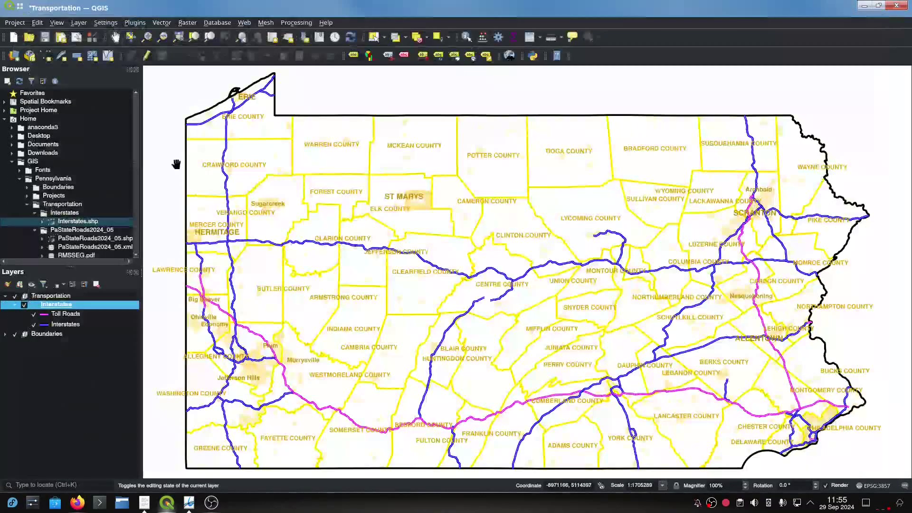
- Set the Interstates layer's labels to Rule-based Labeling and add a rule with the description 2 Digit Interstates
{"action": "right_click", "coordinate": [84, 310]}
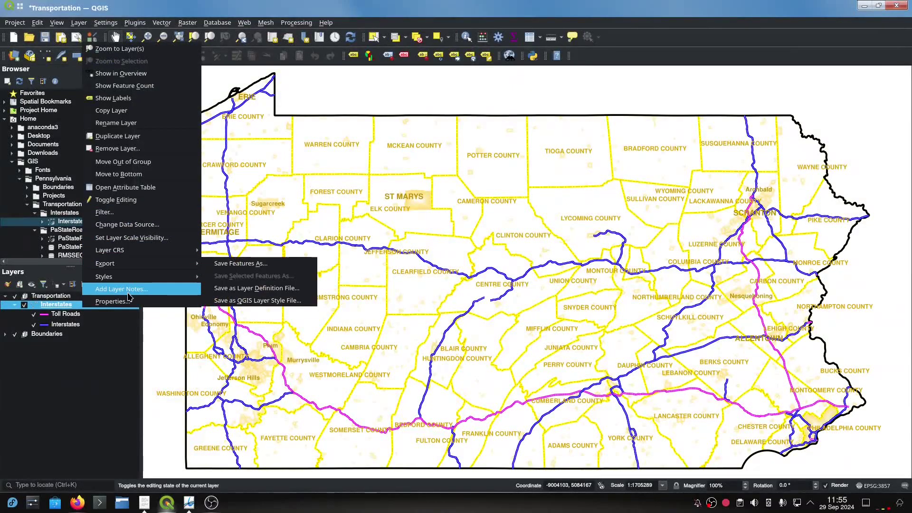
{"action": "left_click", "coordinate": [113, 301]}
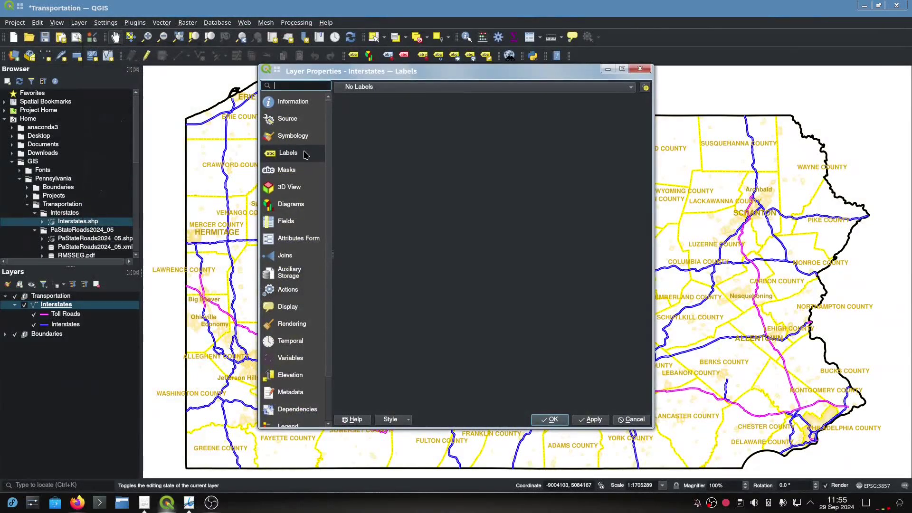
{"action": "left_click", "coordinate": [375, 86]}
{"action": "left_click", "coordinate": [361, 108]}
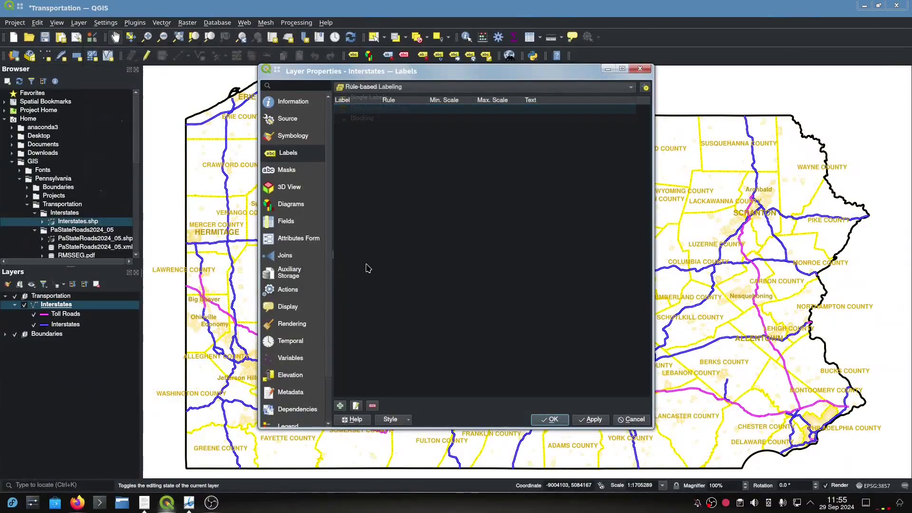
{"action": "left_click", "coordinate": [341, 405]}
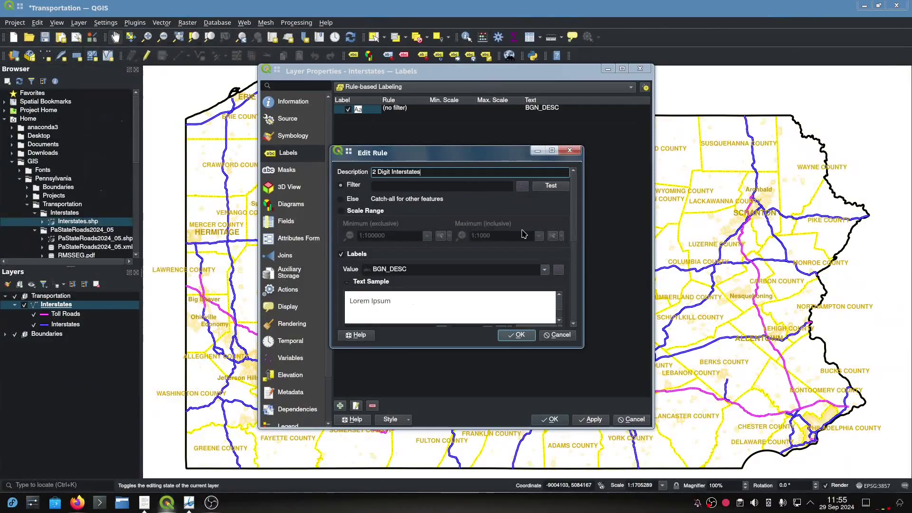
- Start the rule's filter expression with ltrim( "TRAF_RT__1" ,'0') to strip leading zeros from the route number
{"action": "left_click", "coordinate": [523, 186]}
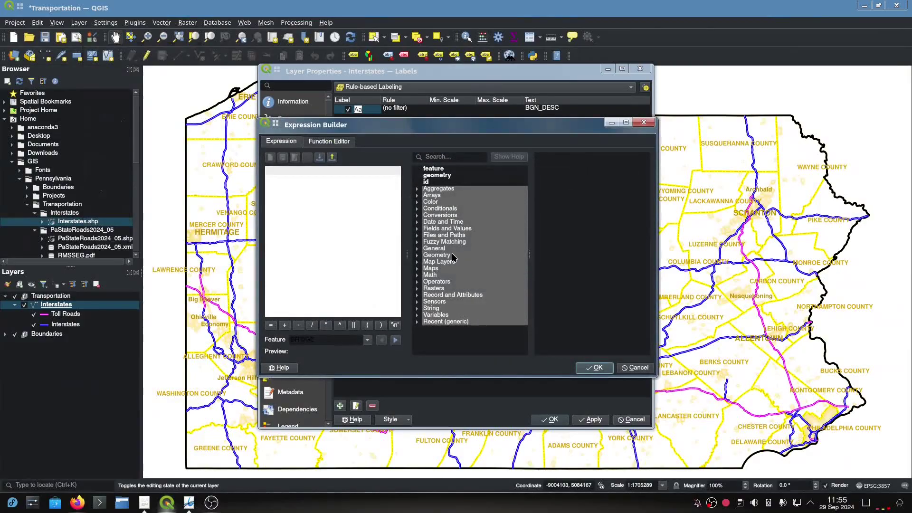
{"action": "left_click", "coordinate": [302, 183]}
{"action": "type", "text": "ltrim"}
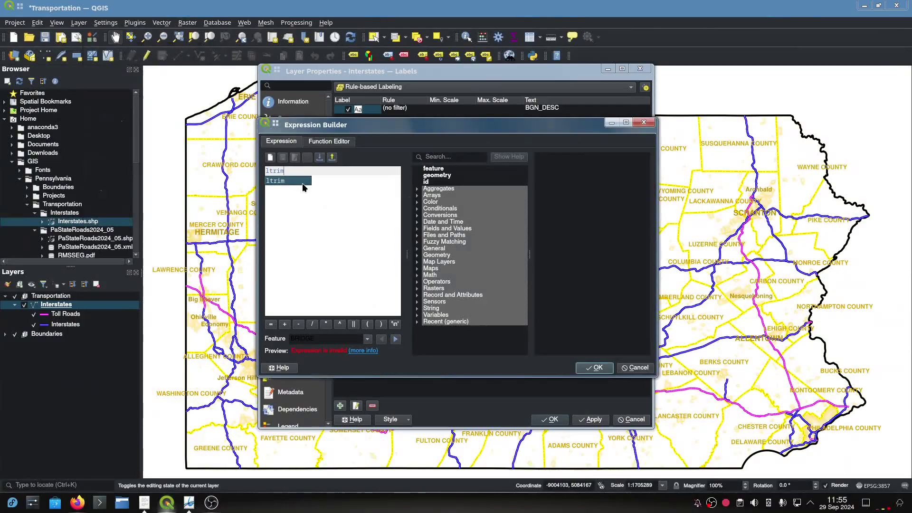
{"action": "type", "text": "("}
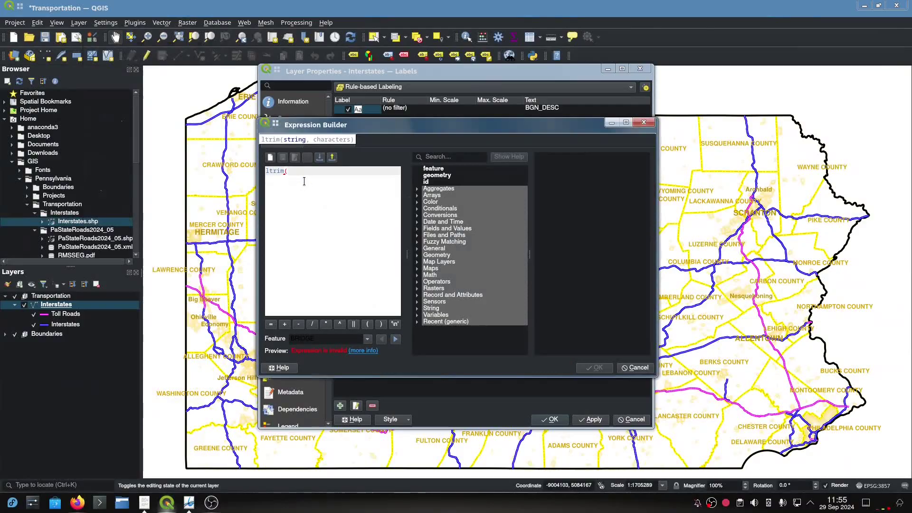
{"action": "left_click", "coordinate": [417, 229]}
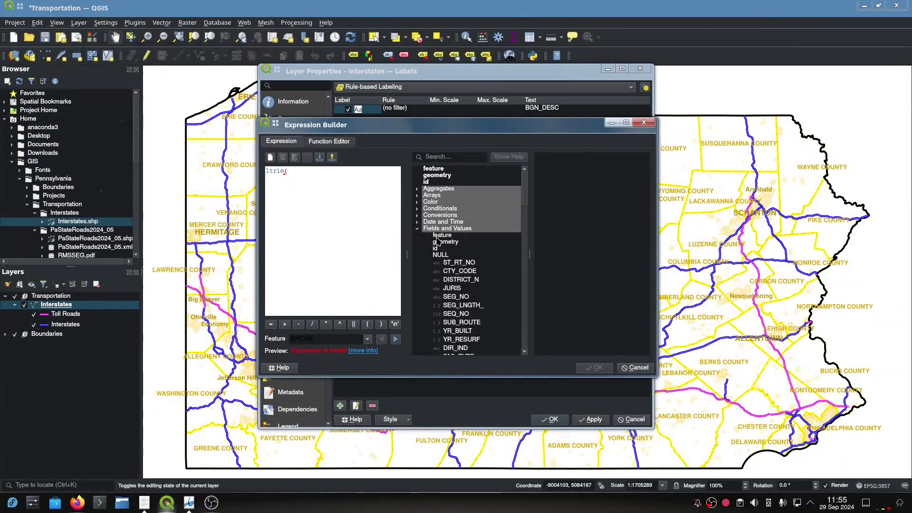
{"action": "scroll", "coordinate": [456, 314], "scroll_direction": "down", "scroll_amount": 4}
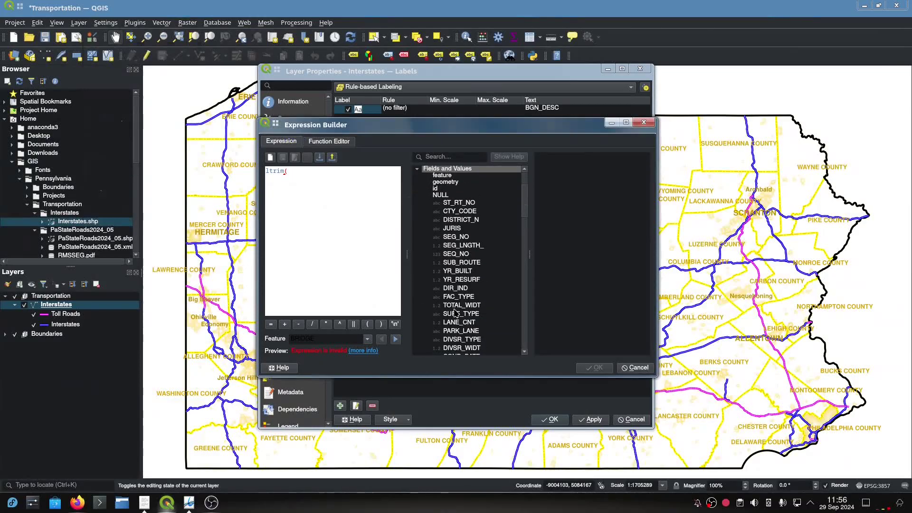
{"action": "scroll", "coordinate": [460, 299], "scroll_direction": "down", "scroll_amount": 1}
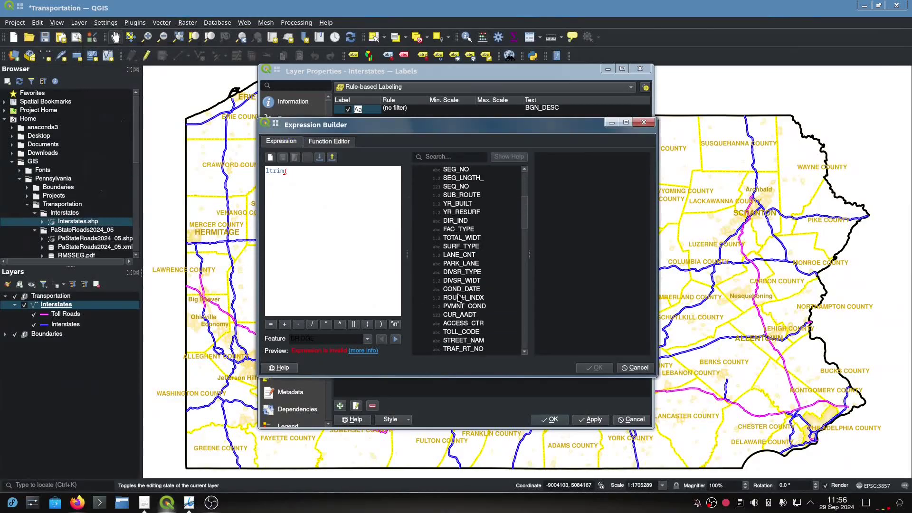
{"action": "scroll", "coordinate": [459, 338], "scroll_direction": "down", "scroll_amount": 1}
{"action": "double_click", "coordinate": [452, 333]}
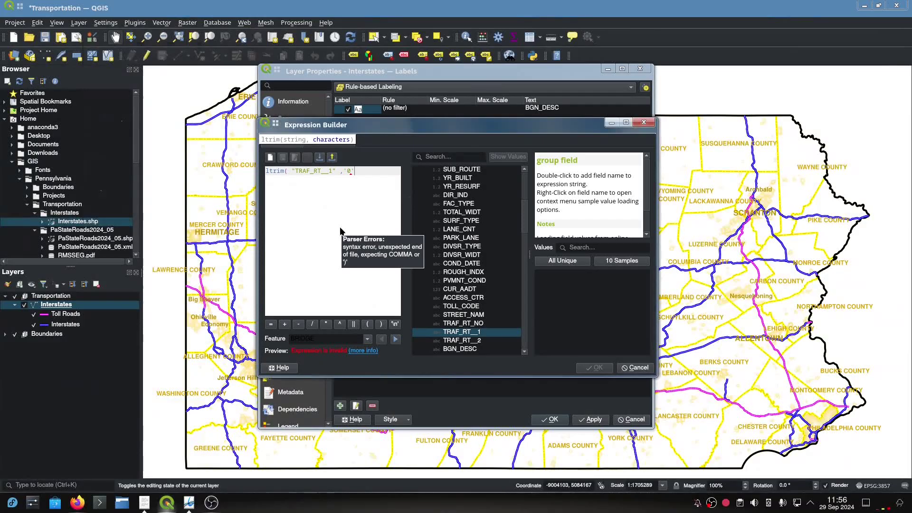
{"action": "type", "text": ")"}
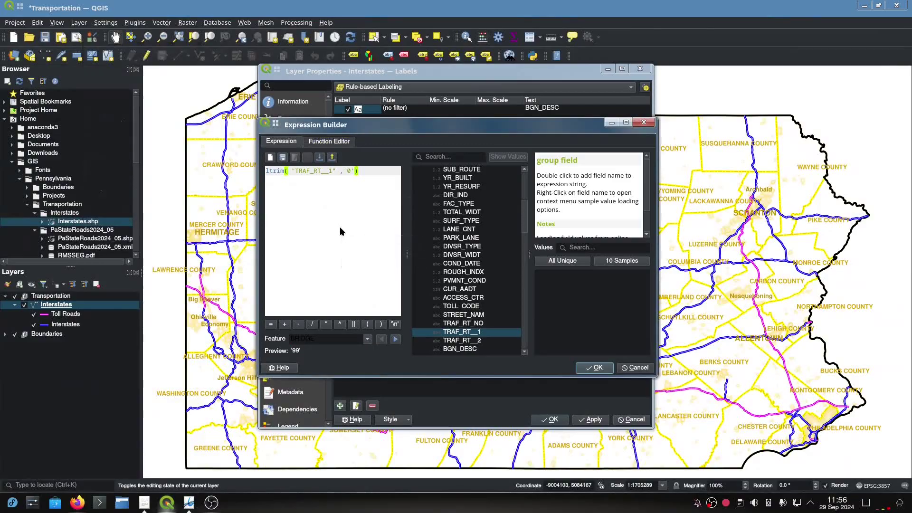
- Wrap the ltrim expression in the length function within the rule's filter
{"action": "key", "text": "Home"}
{"action": "type", "text": "length"}
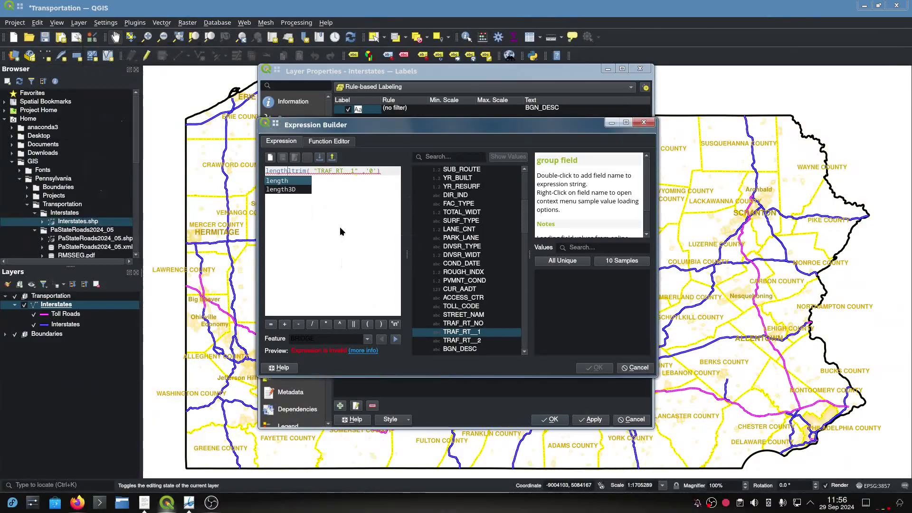
{"action": "type", "text": "("}
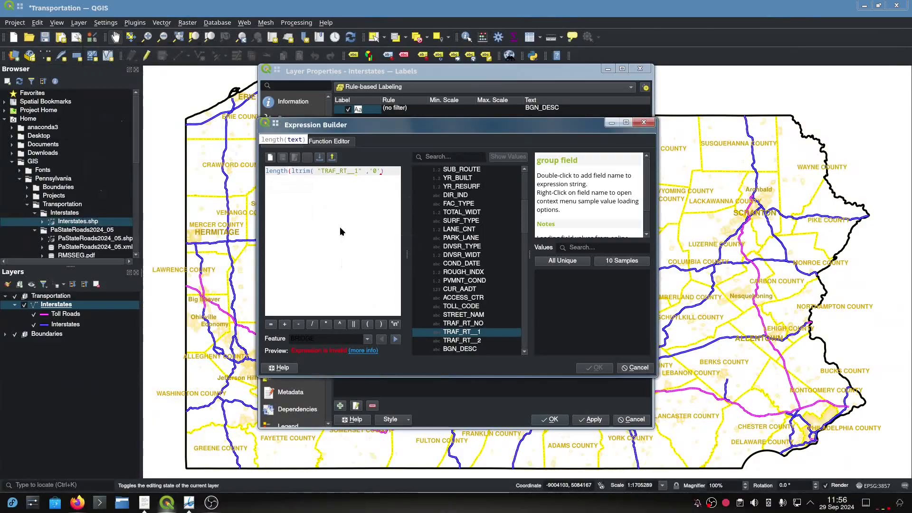
- Complete the rule's filter as length(ltrim( "TRAF_RT__1" ,'0')<=2) and test it
{"action": "key", "text": "End"}
{"action": "type", "text": ")"}
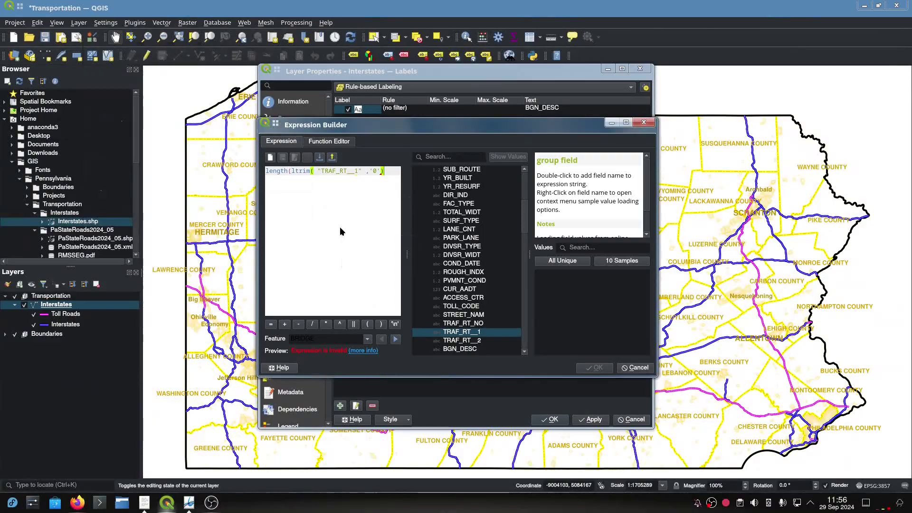
{"action": "type", "text": "<=2)"}
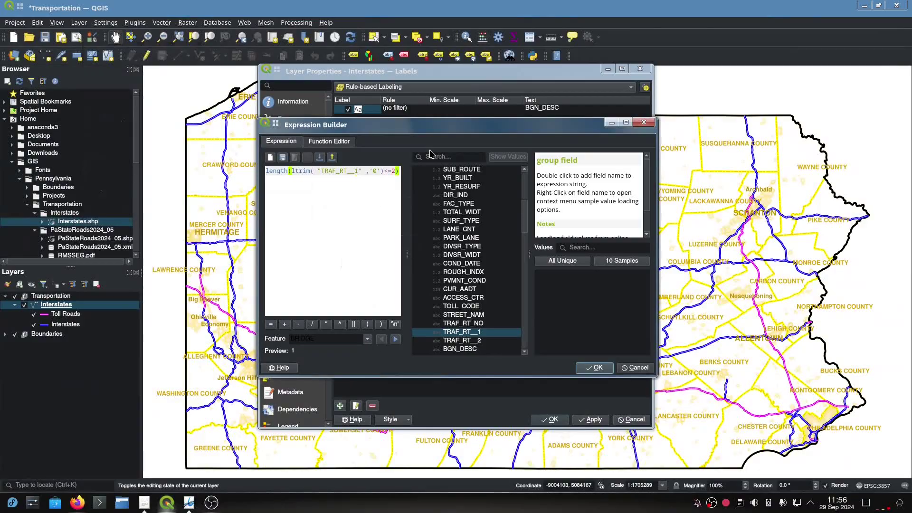
{"action": "left_click", "coordinate": [594, 368]}
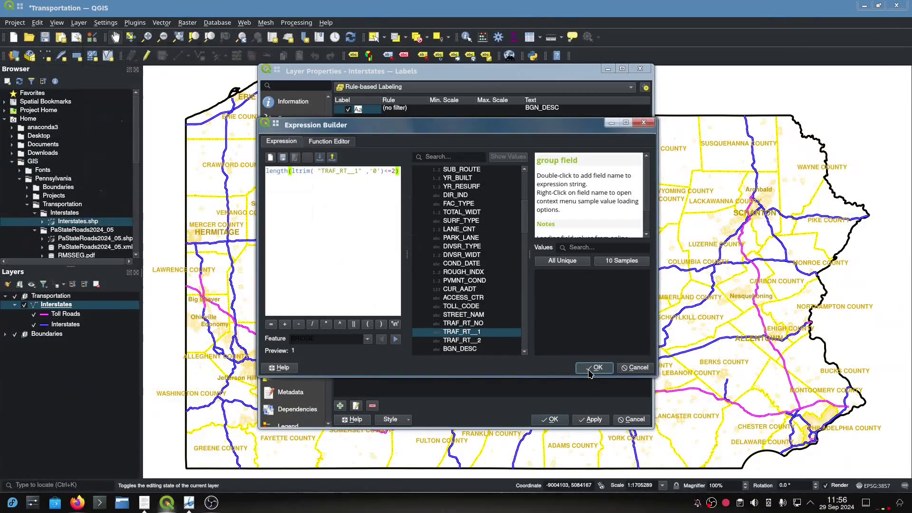
{"action": "left_click", "coordinate": [550, 185]}
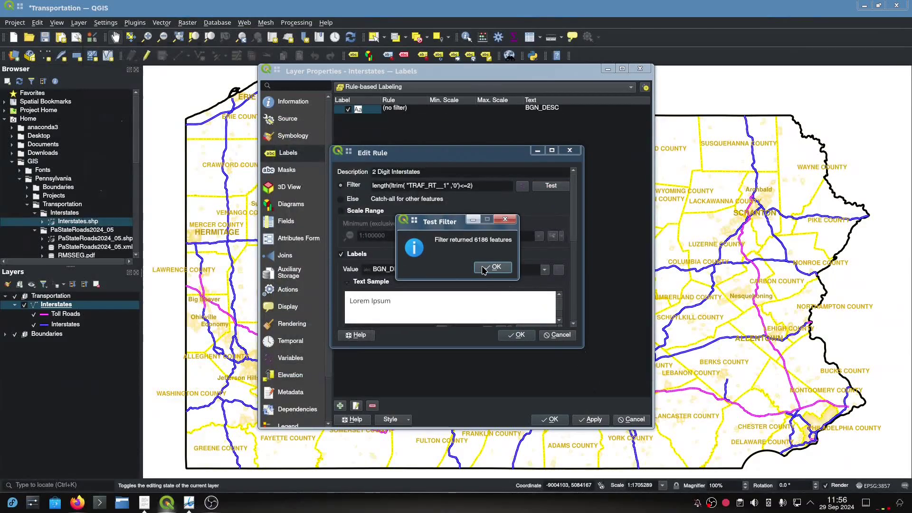
{"action": "left_click", "coordinate": [484, 269]}
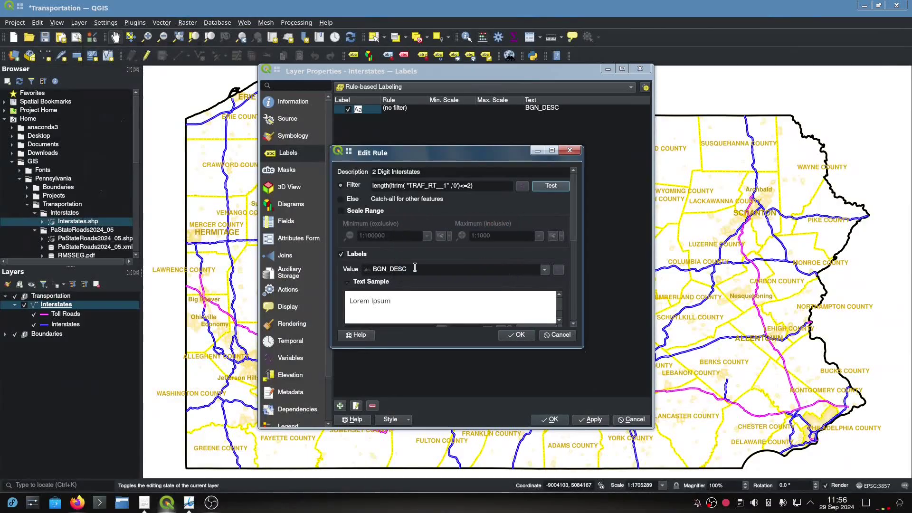
- Set the rule's label value to the expression ltrim( "TRAF_RT__1" ,'0') and test the filter again
{"action": "left_click", "coordinate": [559, 272]}
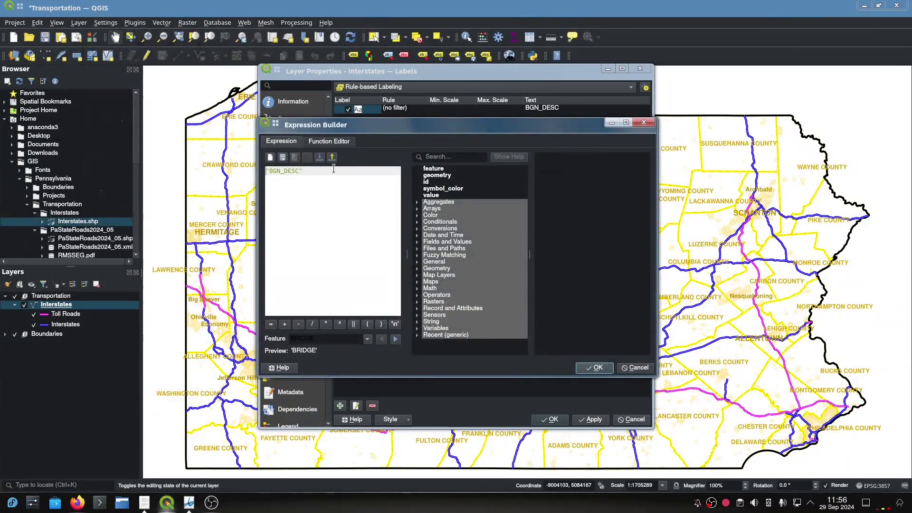
{"action": "triple_click", "coordinate": [265, 172]}
{"action": "type", "text": "ltrim"}
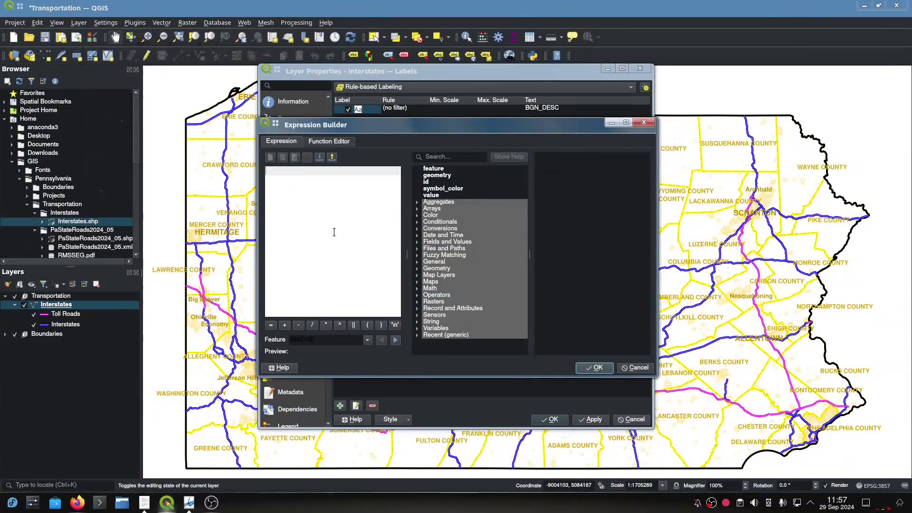
{"action": "type", "text": "("}
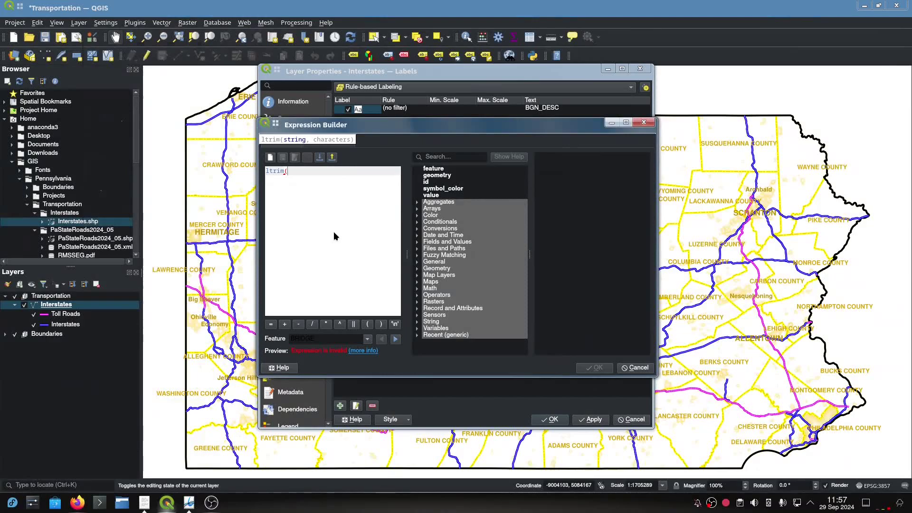
{"action": "left_click", "coordinate": [417, 249]}
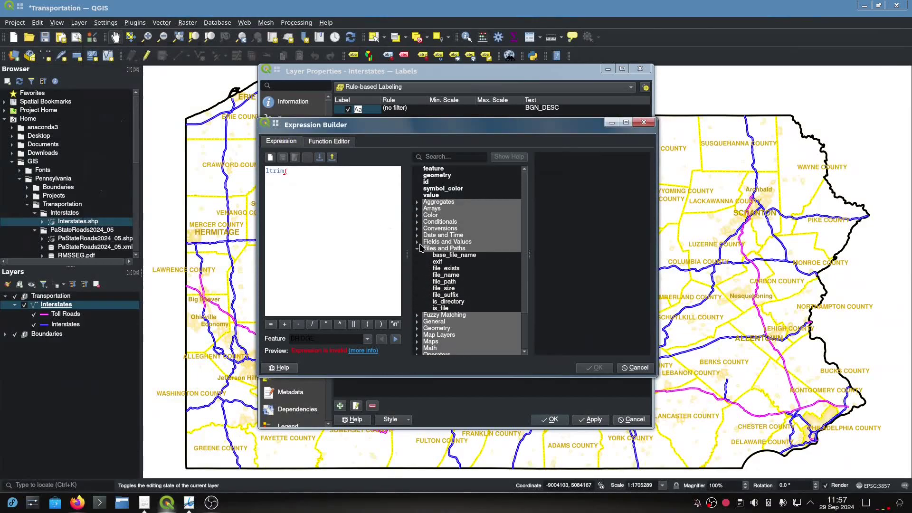
{"action": "left_click", "coordinate": [417, 242]}
{"action": "scroll", "coordinate": [479, 310], "scroll_direction": "down", "scroll_amount": 5}
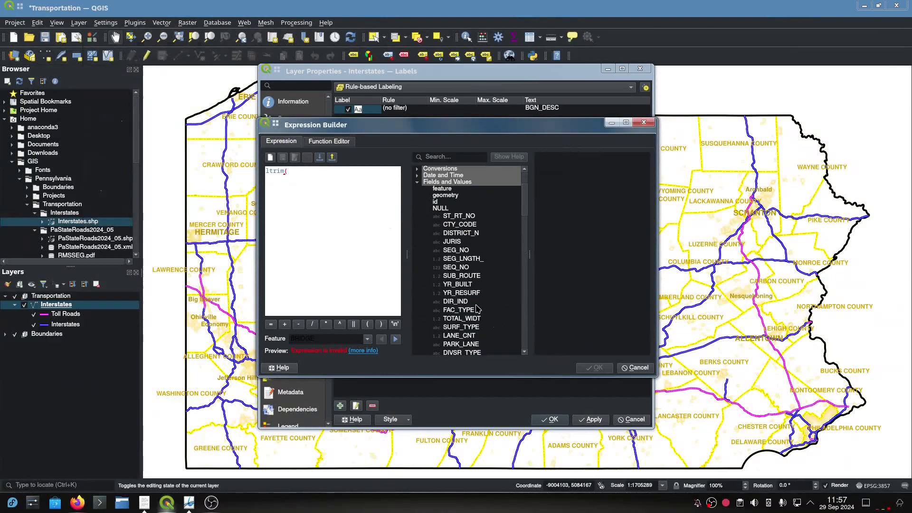
{"action": "scroll", "coordinate": [479, 311], "scroll_direction": "down", "scroll_amount": 2}
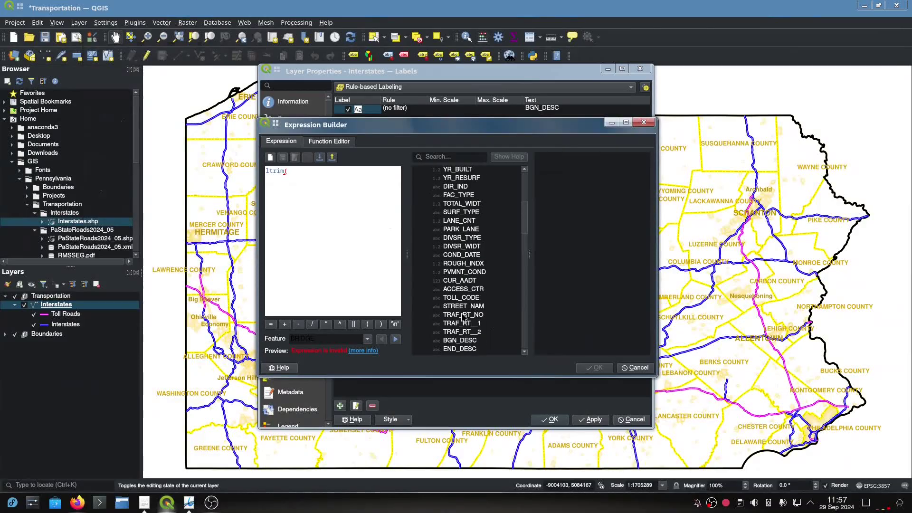
{"action": "double_click", "coordinate": [465, 323]}
{"action": "type", "text": ","}
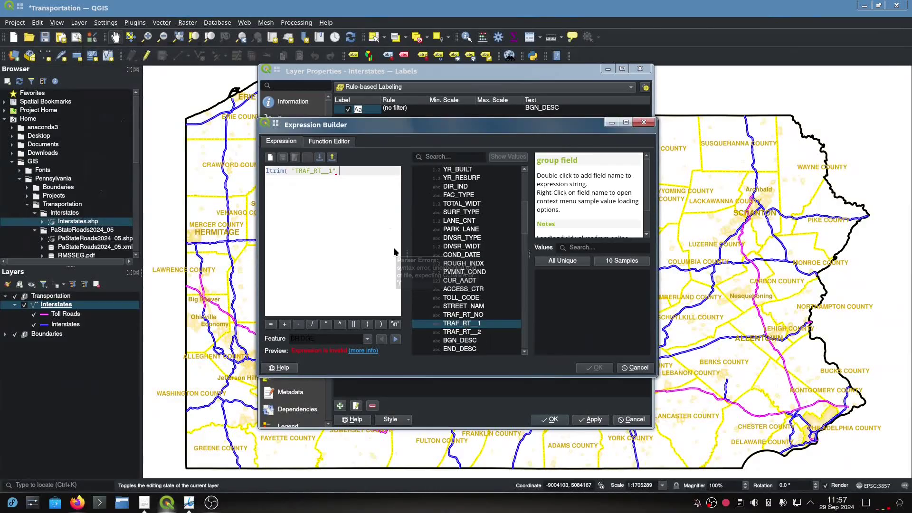
{"action": "type", "text": "'0')"}
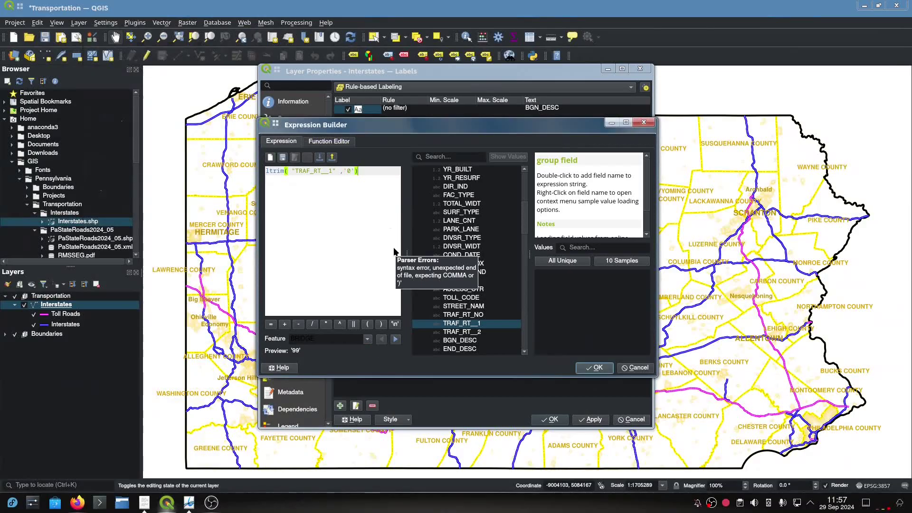
{"action": "left_click", "coordinate": [593, 367]}
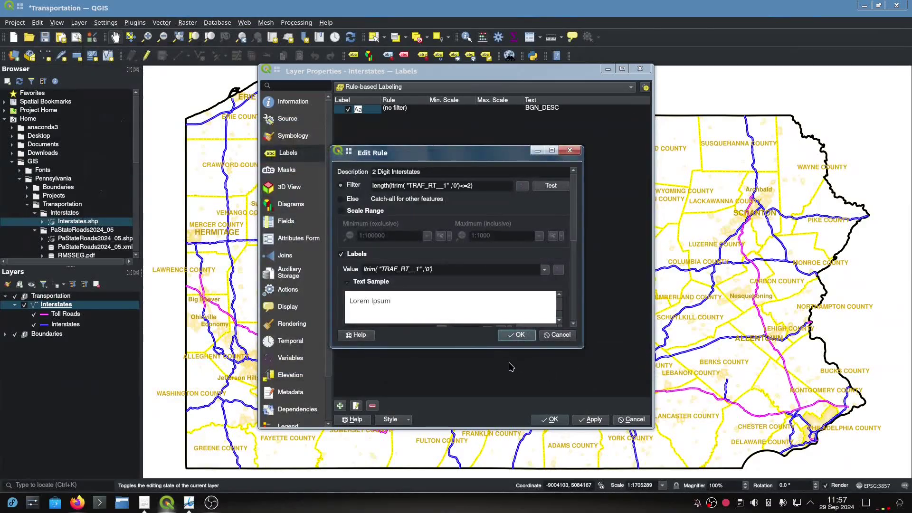
{"action": "left_click", "coordinate": [552, 188]}
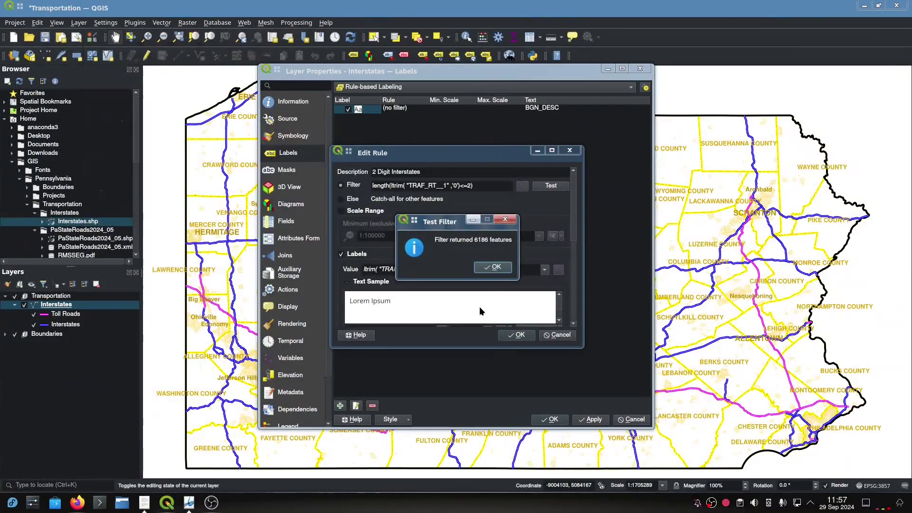
{"action": "left_click", "coordinate": [490, 269]}
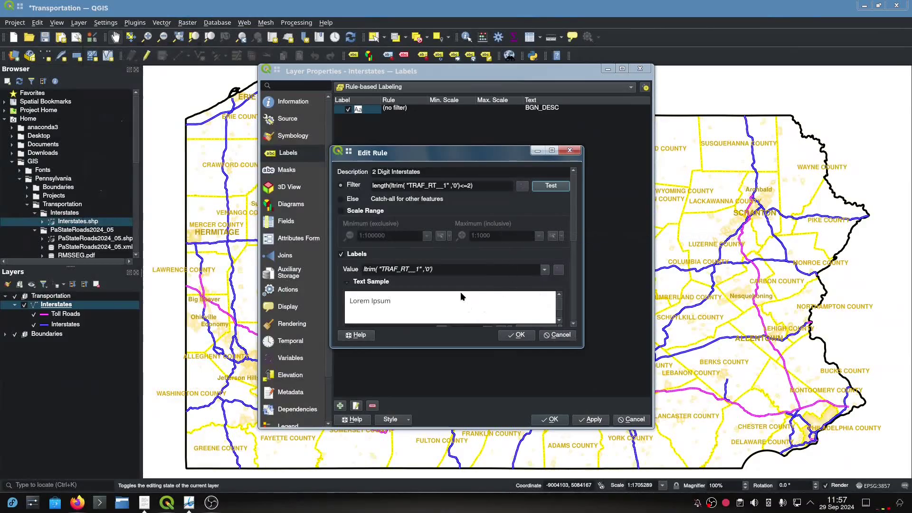
- Set the label text font of the 2 Digit Interstates rule to Roadgeek 2014 Series E
{"action": "scroll", "coordinate": [459, 294], "scroll_direction": "down", "scroll_amount": 1}
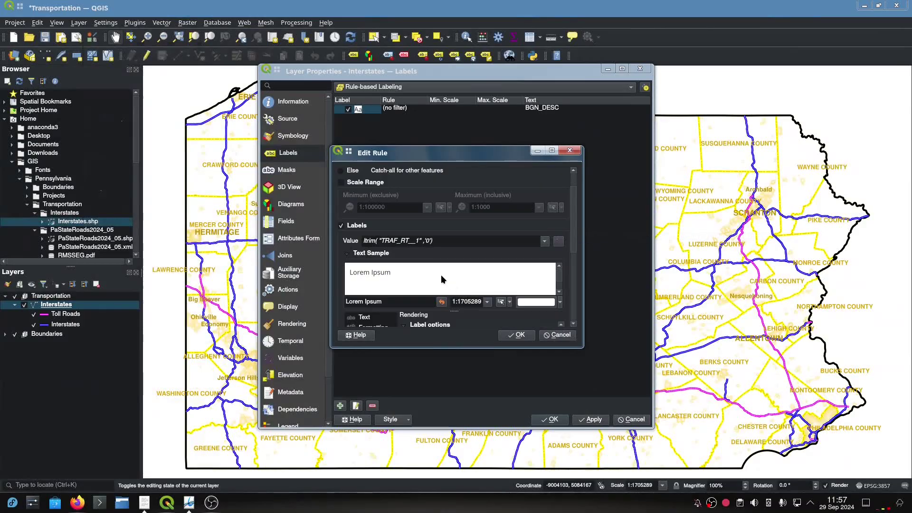
{"action": "scroll", "coordinate": [424, 260], "scroll_direction": "down", "scroll_amount": 1}
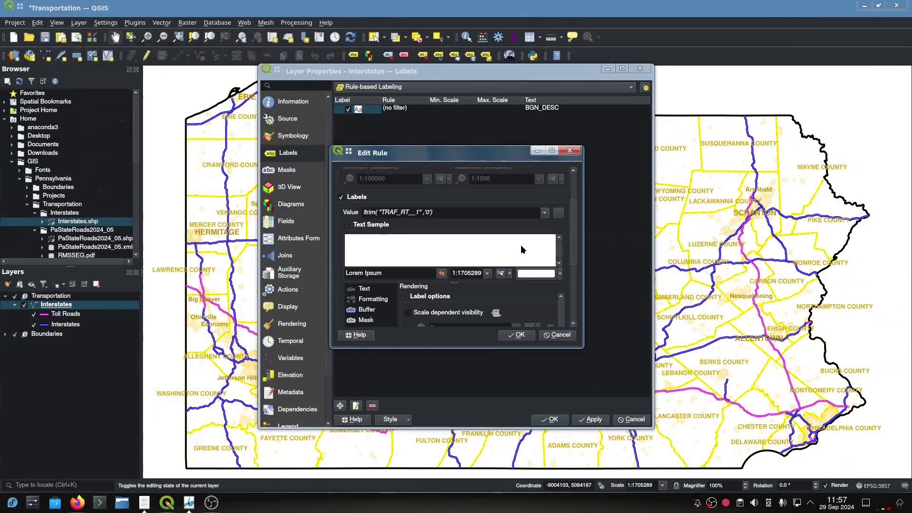
{"action": "left_click", "coordinate": [374, 291]}
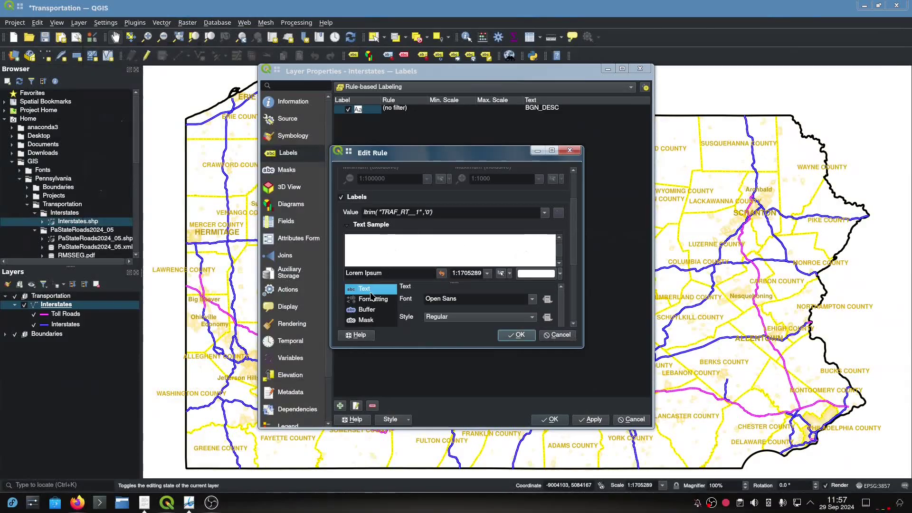
{"action": "left_click", "coordinate": [534, 300]}
{"action": "scroll", "coordinate": [553, 381], "scroll_direction": "up", "scroll_amount": 6}
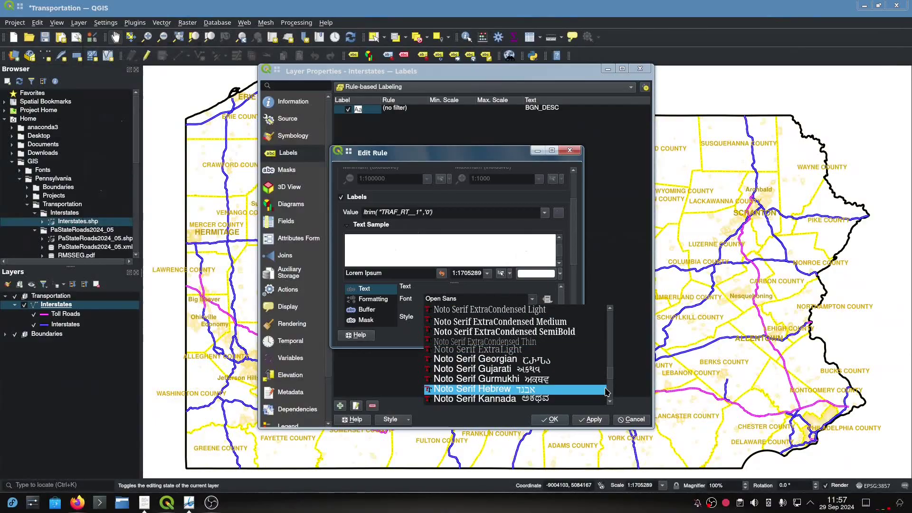
{"action": "left_click_drag", "start_coordinate": [611, 375], "coordinate": [611, 386]}
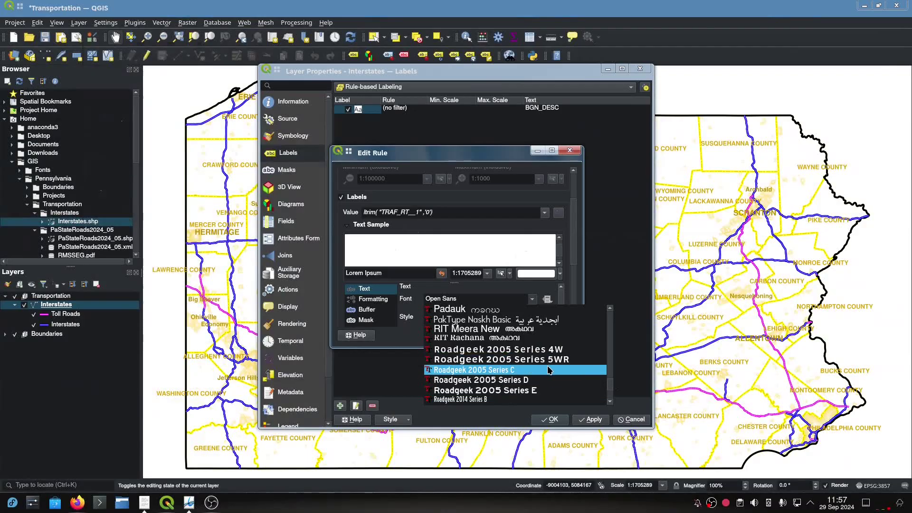
{"action": "scroll", "coordinate": [549, 370], "scroll_direction": "down", "scroll_amount": 1}
{"action": "scroll", "coordinate": [549, 370], "scroll_direction": "down", "scroll_amount": 1}
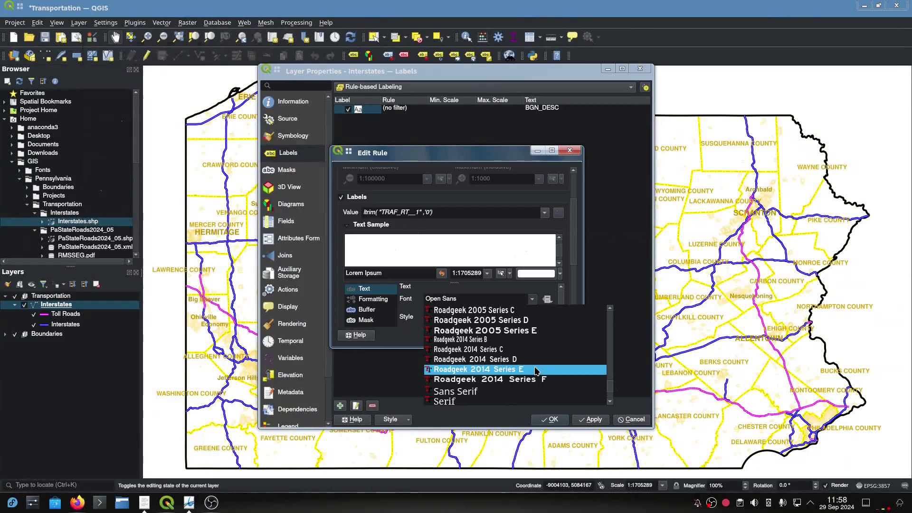
{"action": "left_click", "coordinate": [536, 370]}
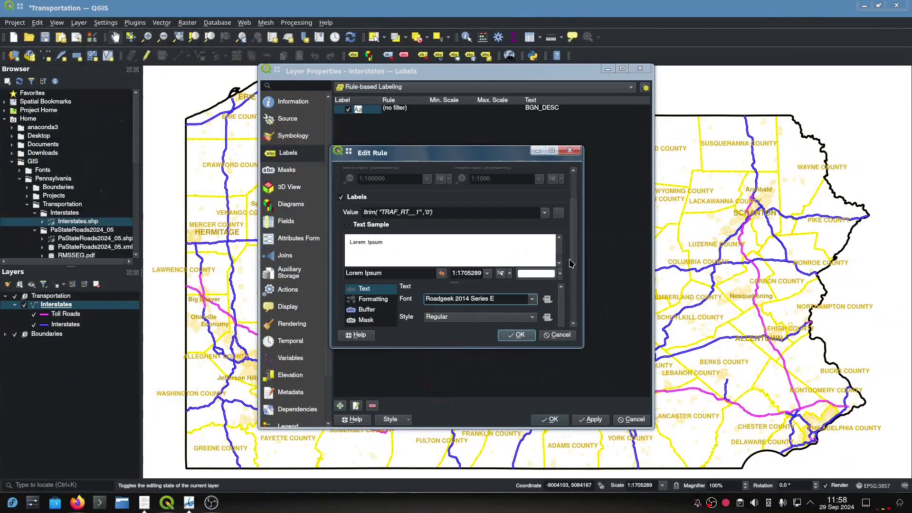
- Keep the Regular font style and set the label text color to white
{"action": "scroll", "coordinate": [572, 259], "scroll_direction": "down", "scroll_amount": 5}
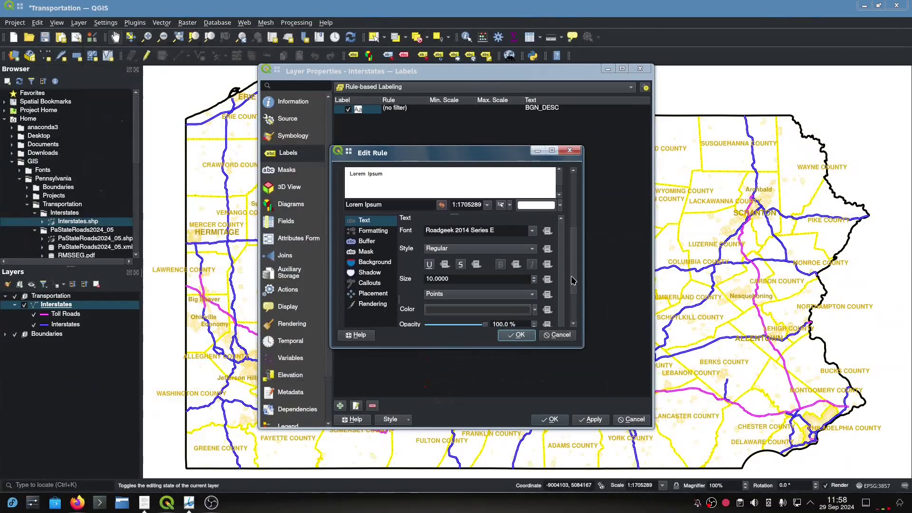
{"action": "left_click", "coordinate": [487, 251]}
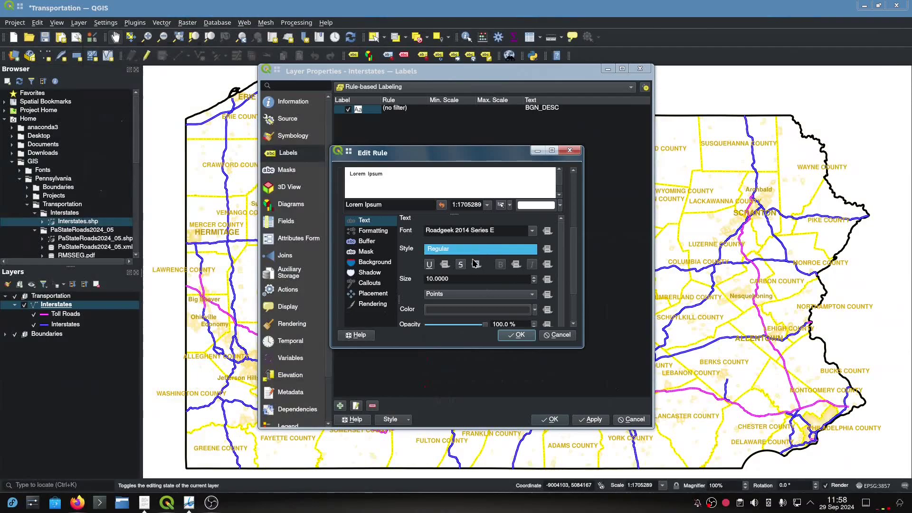
{"action": "left_click", "coordinate": [451, 252]}
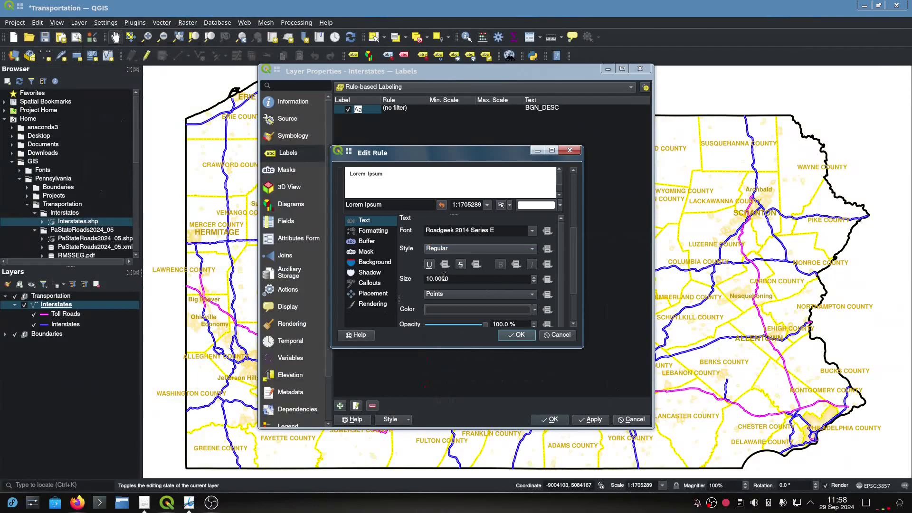
{"action": "left_click", "coordinate": [479, 309]}
{"action": "left_click", "coordinate": [524, 253]}
{"action": "type", "text": "#ffffff"}
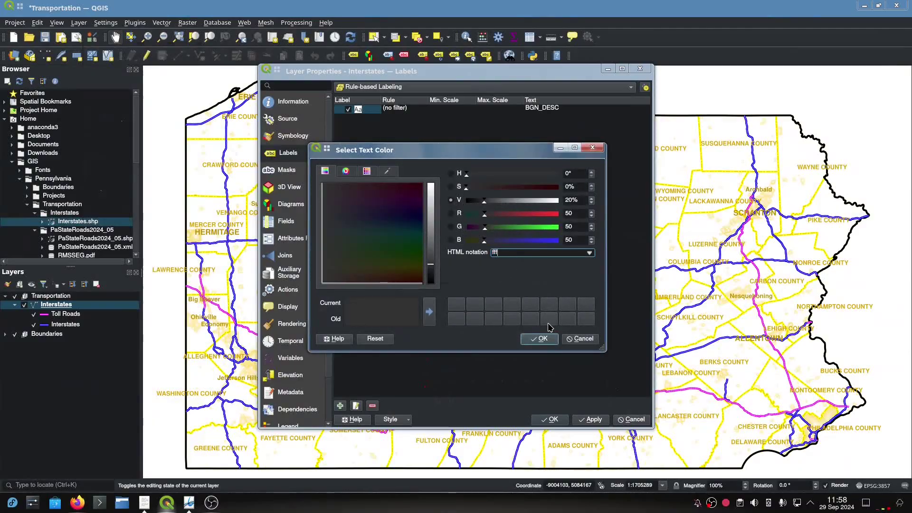
{"action": "left_click", "coordinate": [549, 341]}
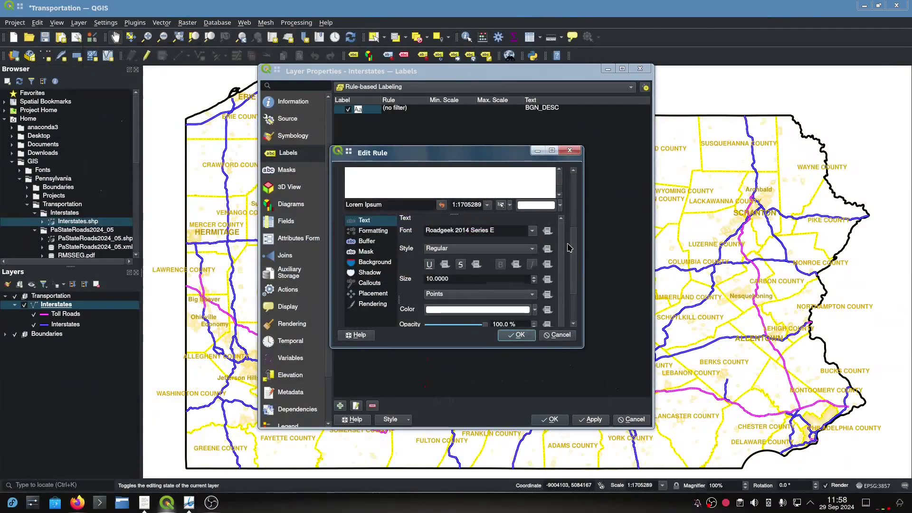
{"action": "scroll", "coordinate": [561, 260], "scroll_direction": "down", "scroll_amount": 1}
{"action": "scroll", "coordinate": [563, 266], "scroll_direction": "down", "scroll_amount": 1}
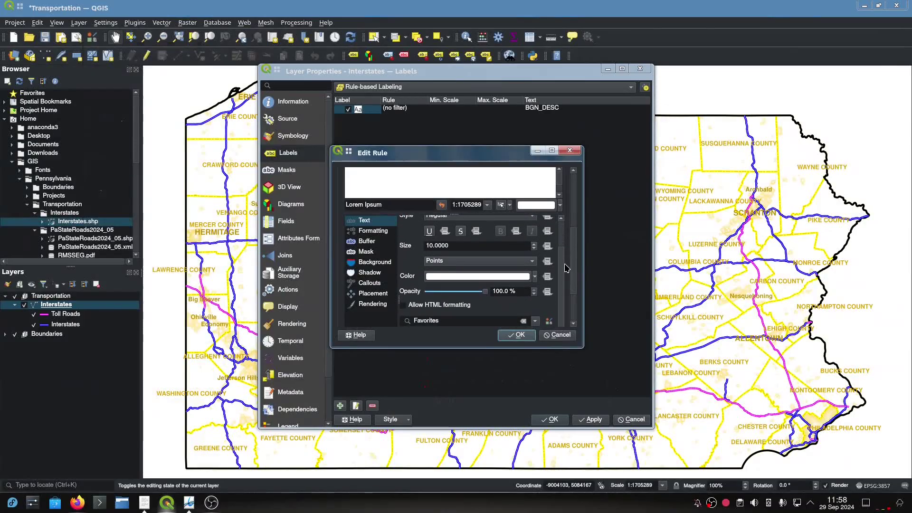
{"action": "scroll", "coordinate": [566, 268], "scroll_direction": "up", "scroll_amount": 2}
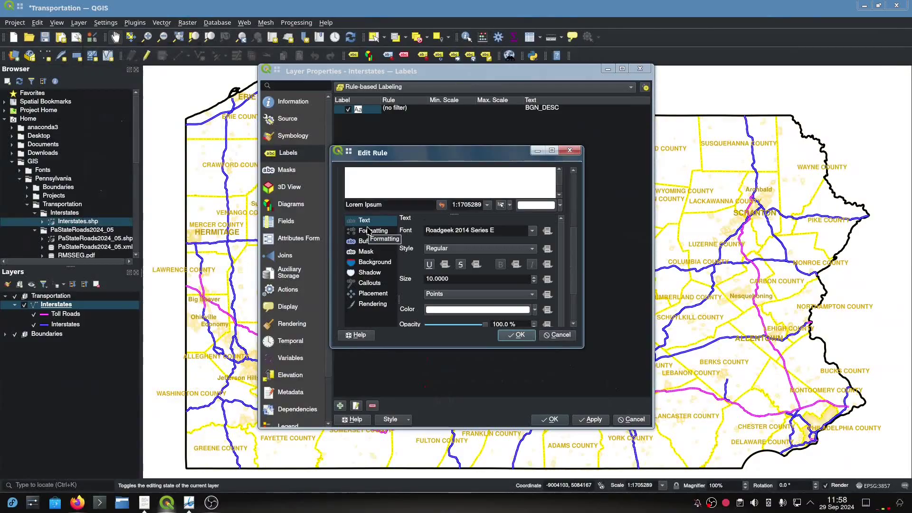
- Enable drawing a label background for the 2 Digit Interstates rule and set its shape to SVG
{"action": "left_click", "coordinate": [371, 266]}
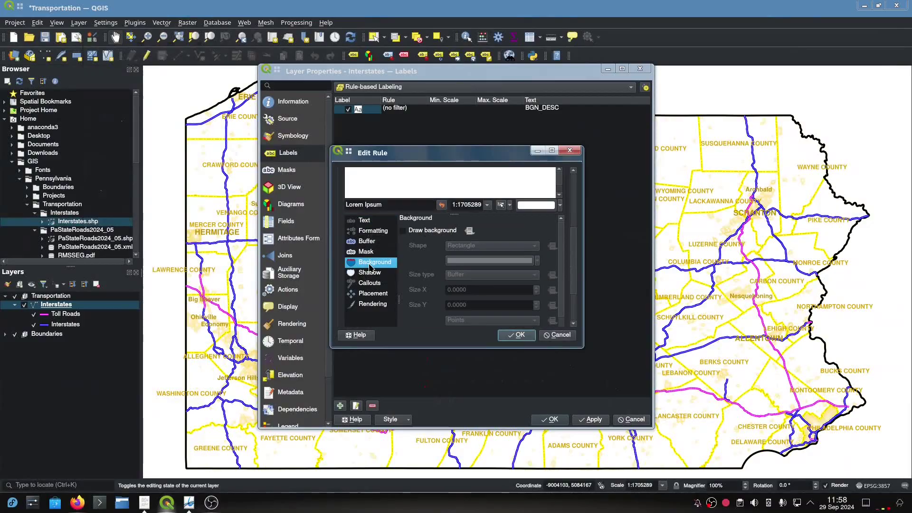
{"action": "left_click", "coordinate": [418, 232]}
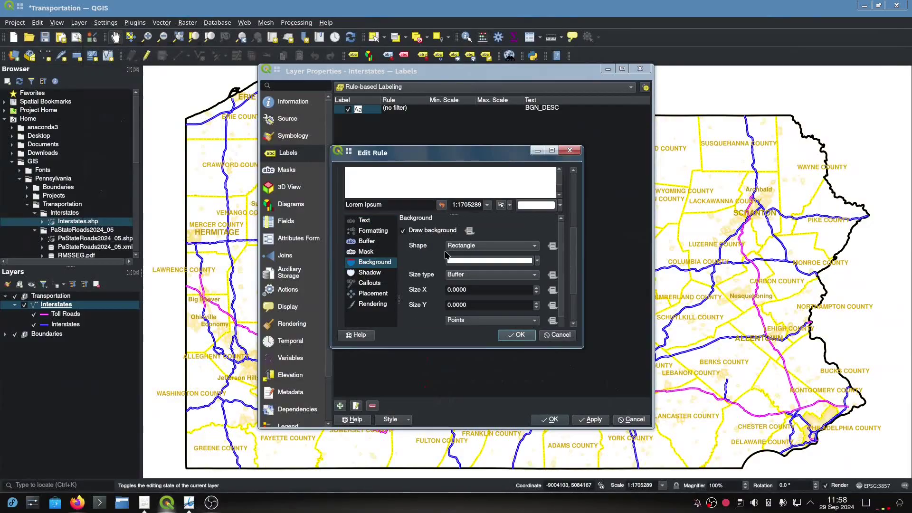
{"action": "left_click", "coordinate": [473, 245]}
{"action": "left_click", "coordinate": [464, 286]}
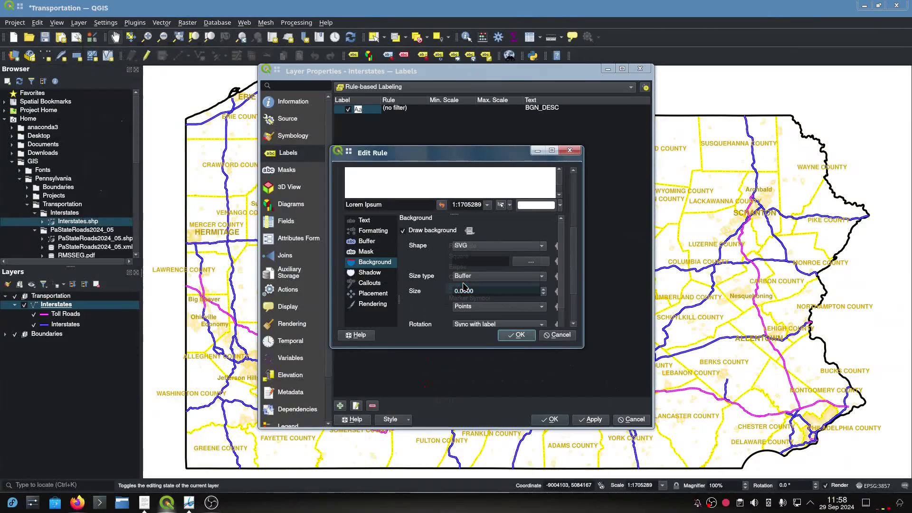
- Load Interstate XX.svg from the GIS/Symbols/Highways/Interstates folder as the label background image
{"action": "left_click", "coordinate": [531, 262]}
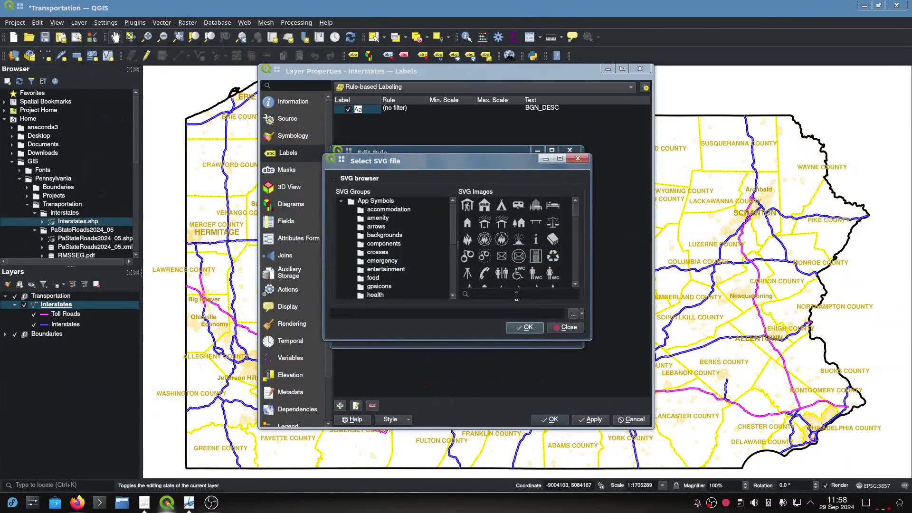
{"action": "scroll", "coordinate": [414, 256], "scroll_direction": "down", "scroll_amount": 5}
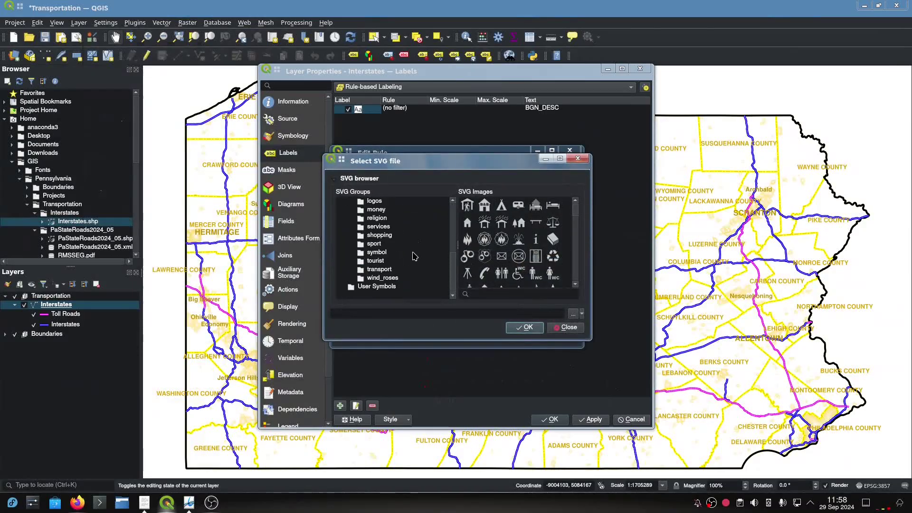
{"action": "left_click", "coordinate": [573, 314]}
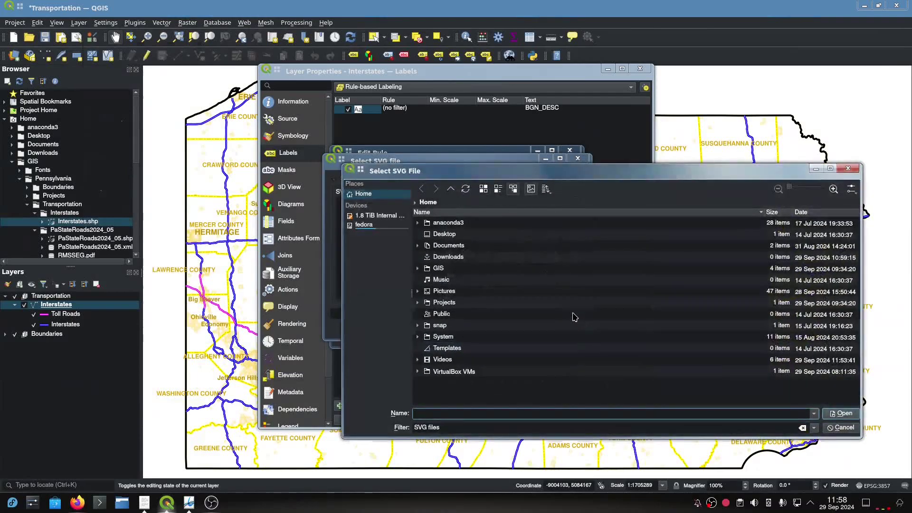
{"action": "double_click", "coordinate": [436, 269]}
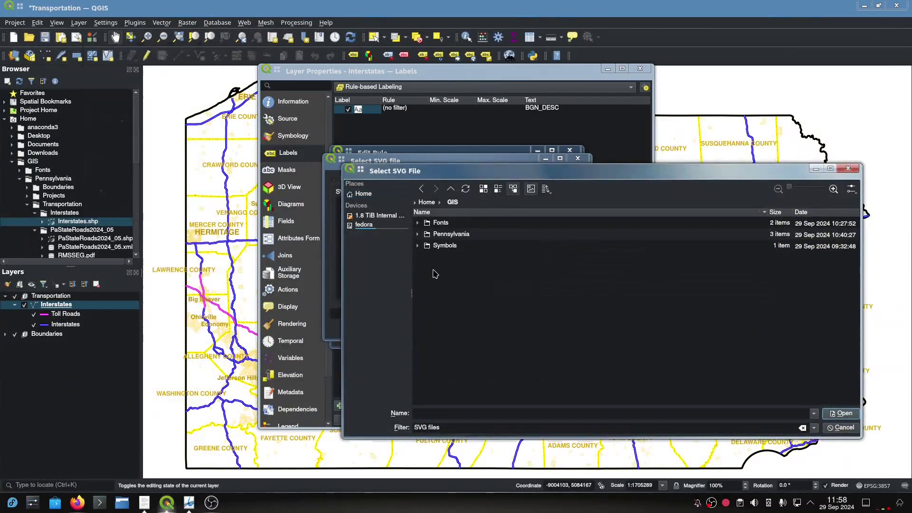
{"action": "double_click", "coordinate": [445, 246]}
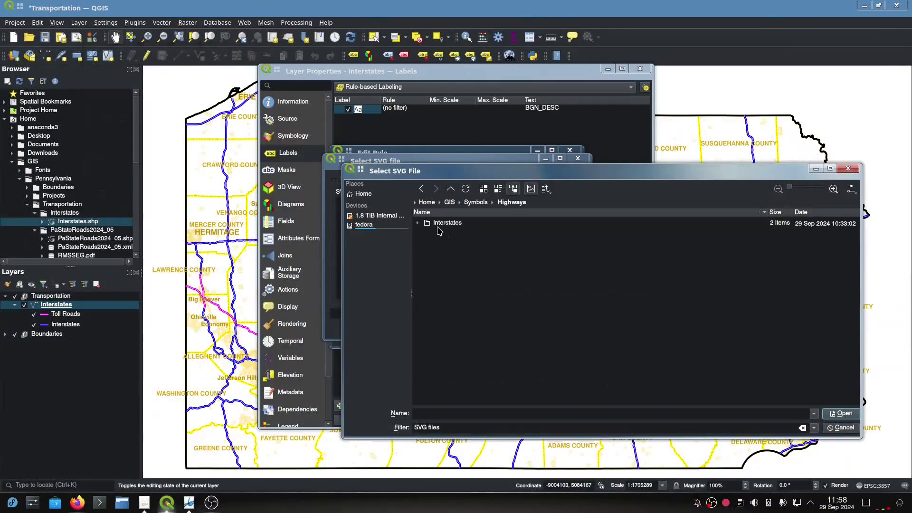
{"action": "double_click", "coordinate": [440, 227]}
{"action": "double_click", "coordinate": [448, 224]}
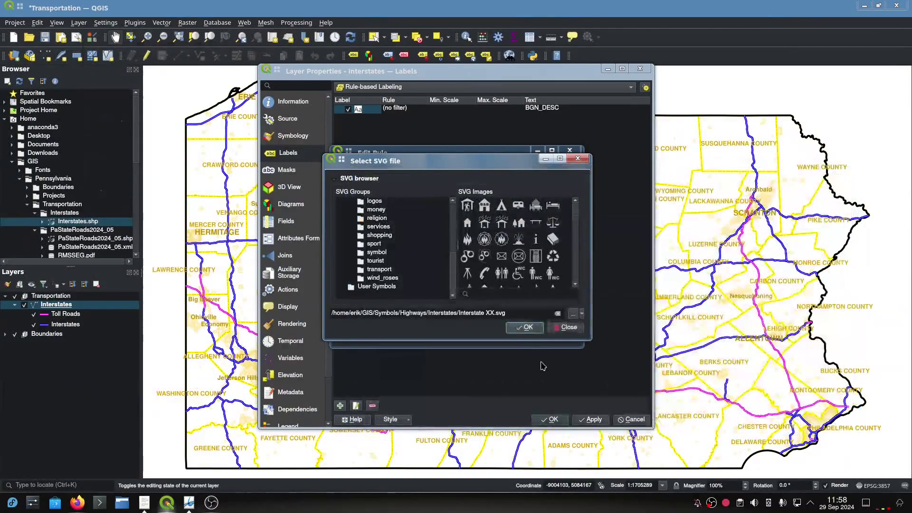
{"action": "left_click", "coordinate": [525, 328]}
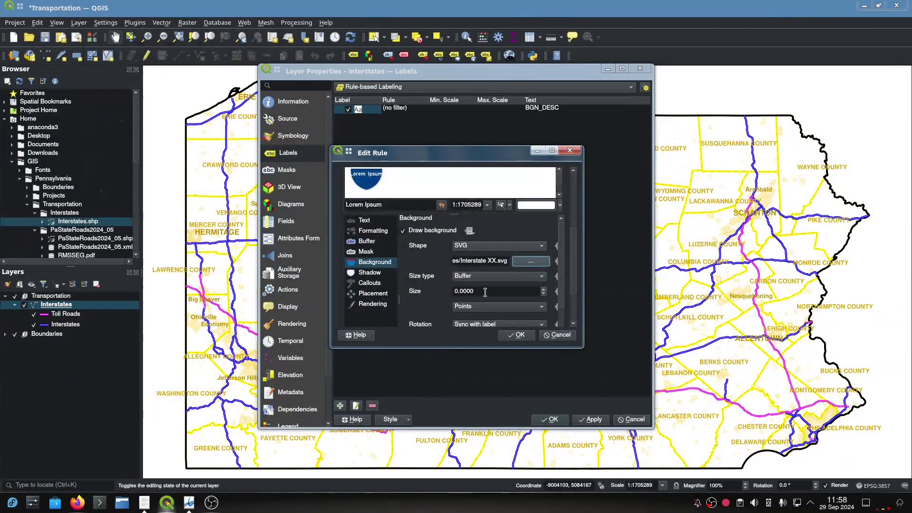
- Set the SVG background's buffer size to 3 points
{"action": "left_click", "coordinate": [458, 291]}
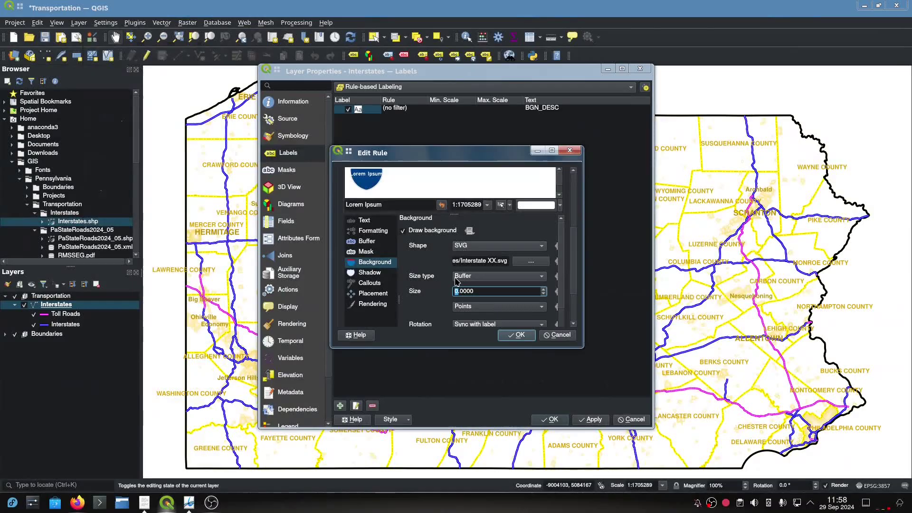
{"action": "type", "text": "3"}
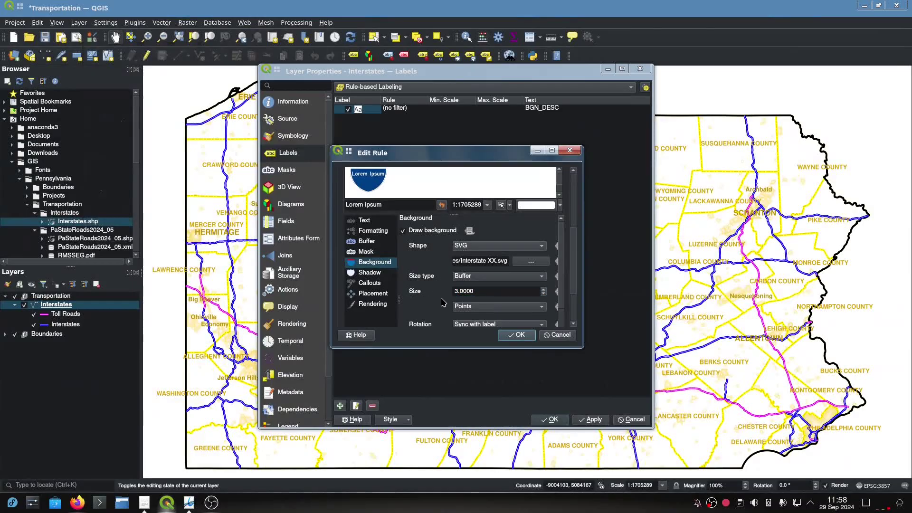
{"action": "scroll", "coordinate": [442, 303], "scroll_direction": "down", "scroll_amount": 5}
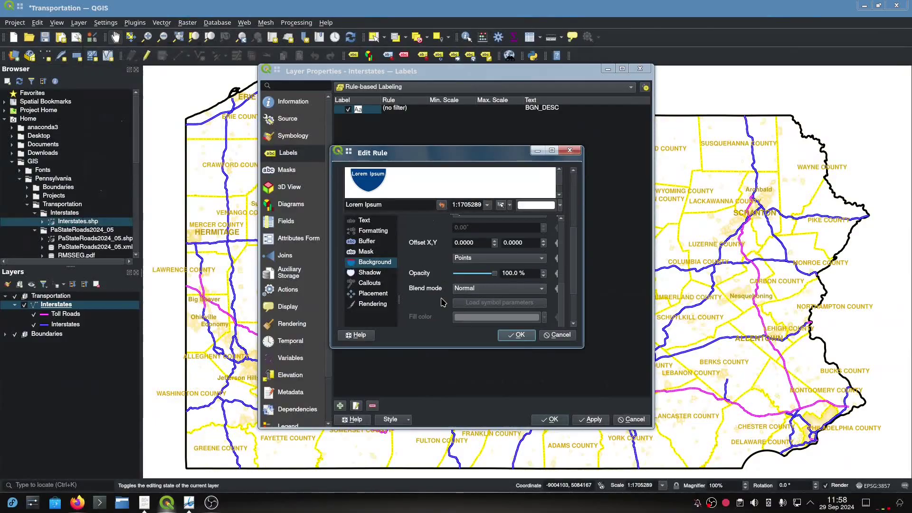
- Enable merging connected lines to avoid duplicate labels in the rule's rendering options
{"action": "scroll", "coordinate": [443, 302], "scroll_direction": "down", "scroll_amount": 2}
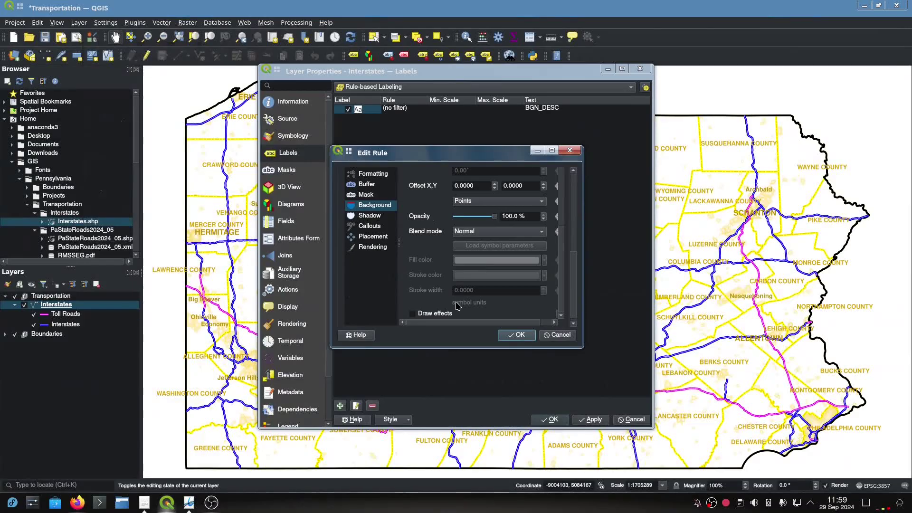
{"action": "scroll", "coordinate": [446, 294], "scroll_direction": "down", "scroll_amount": 1}
{"action": "left_click", "coordinate": [362, 245]}
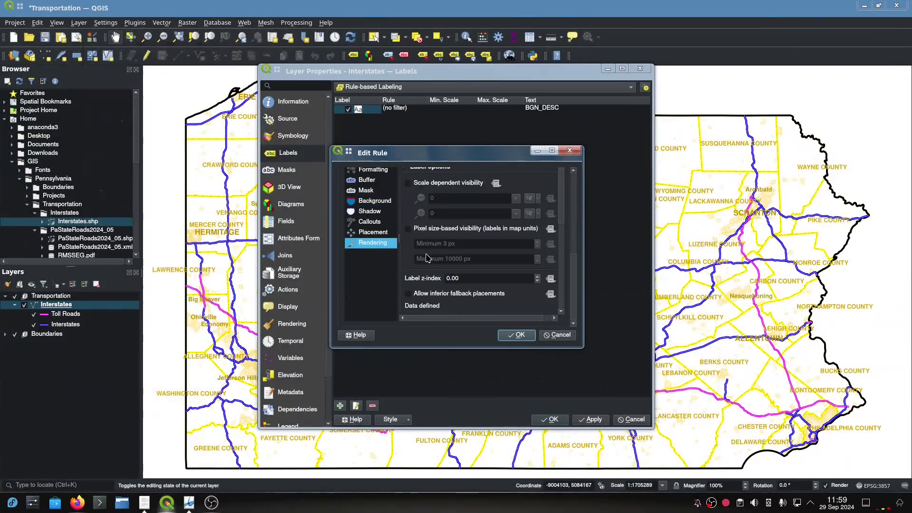
{"action": "double_click", "coordinate": [491, 278]}
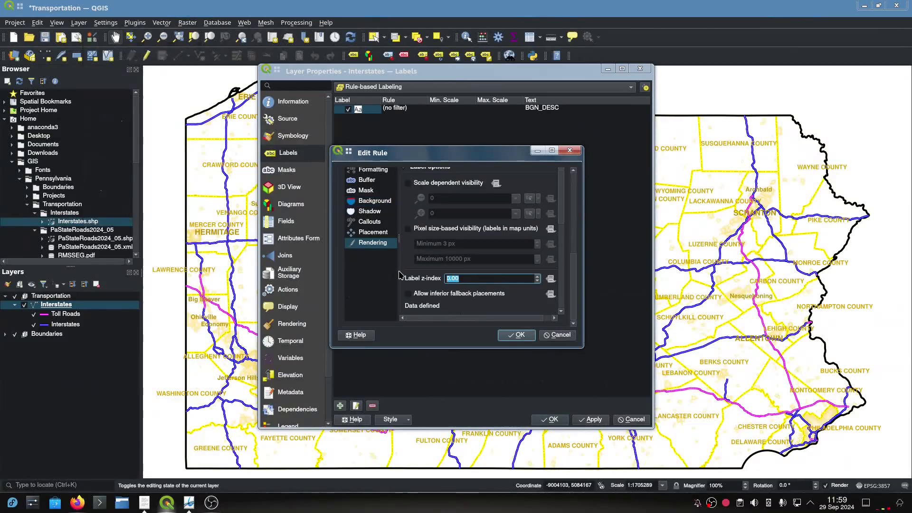
{"action": "scroll", "coordinate": [424, 285], "scroll_direction": "down", "scroll_amount": 3}
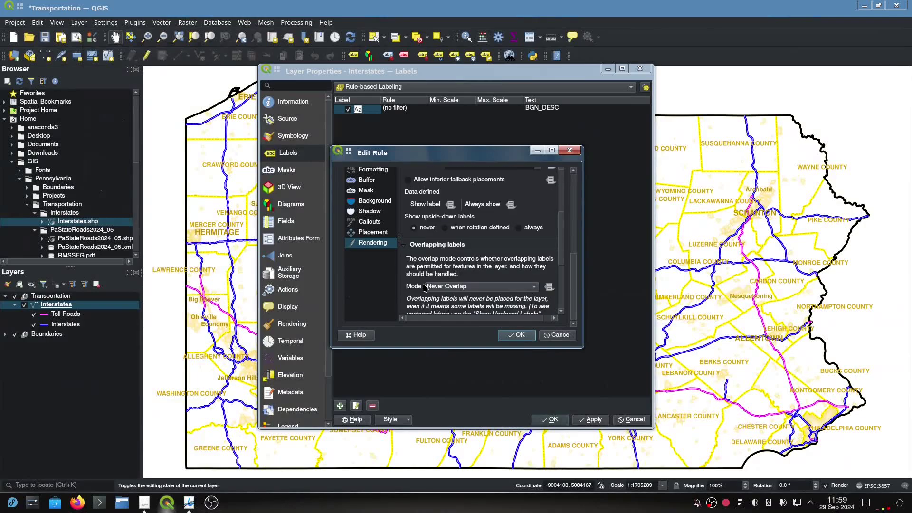
{"action": "scroll", "coordinate": [417, 275], "scroll_direction": "down", "scroll_amount": 4}
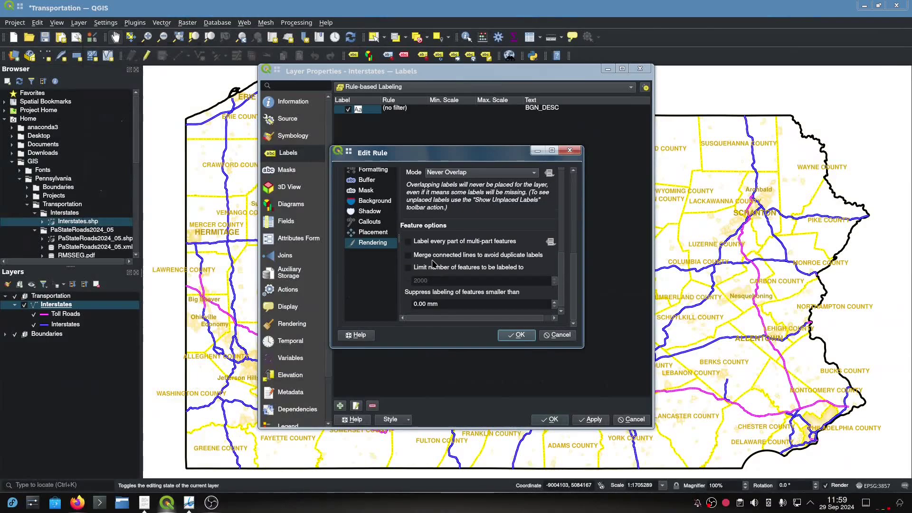
{"action": "scroll", "coordinate": [437, 266], "scroll_direction": "down", "scroll_amount": 1}
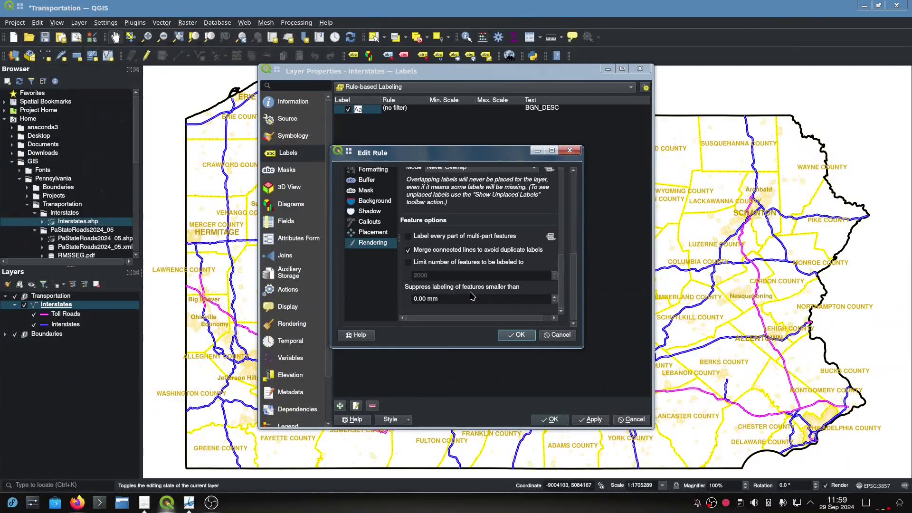
- Review the rule's label rendering, background and formatting settings, including the feature options
{"action": "scroll", "coordinate": [471, 296], "scroll_direction": "up", "scroll_amount": 7}
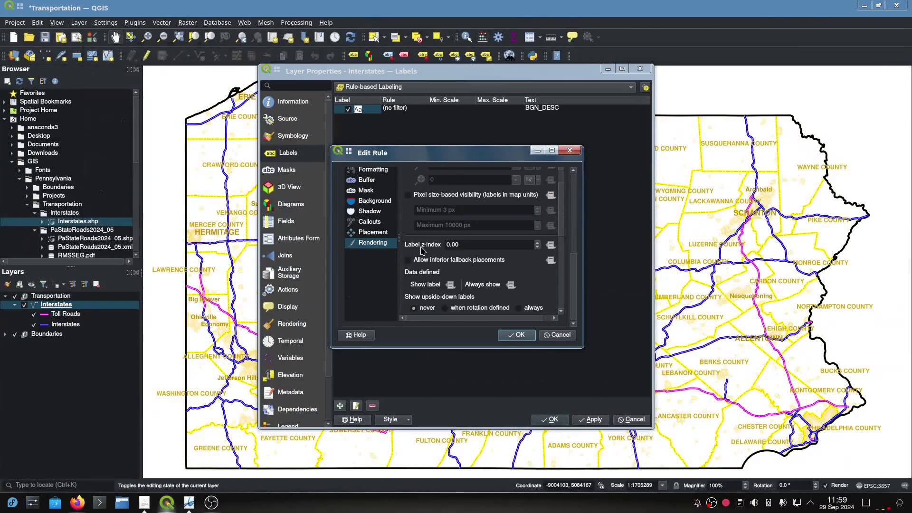
{"action": "scroll", "coordinate": [472, 281], "scroll_direction": "up", "scroll_amount": 3}
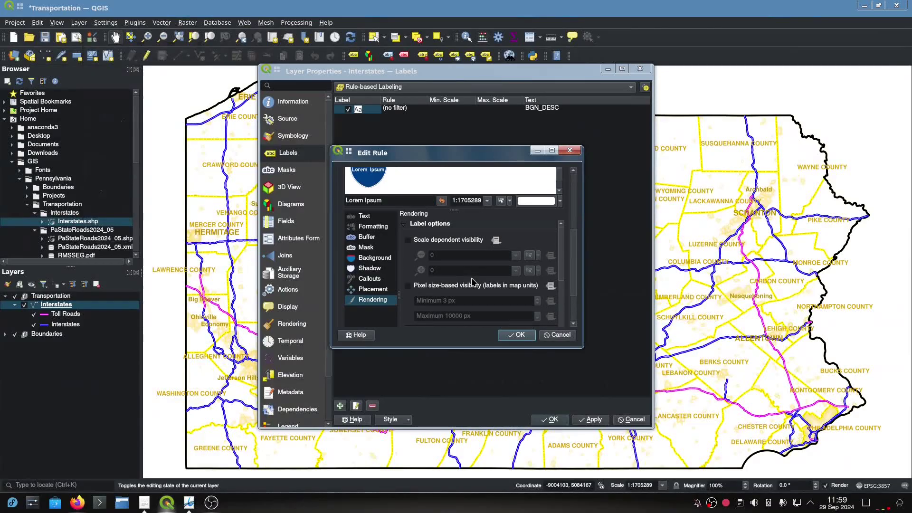
{"action": "left_click", "coordinate": [386, 259]}
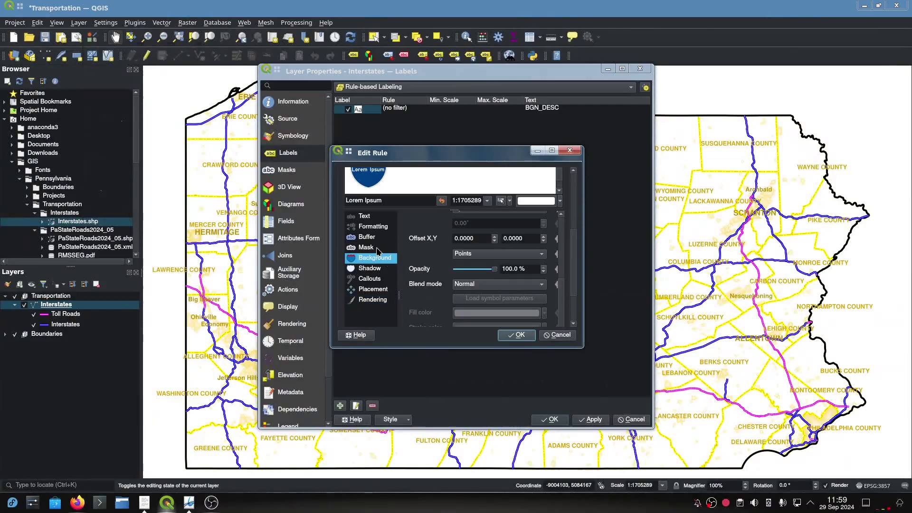
{"action": "left_click", "coordinate": [376, 228]}
{"action": "scroll", "coordinate": [418, 262], "scroll_direction": "down", "scroll_amount": 3}
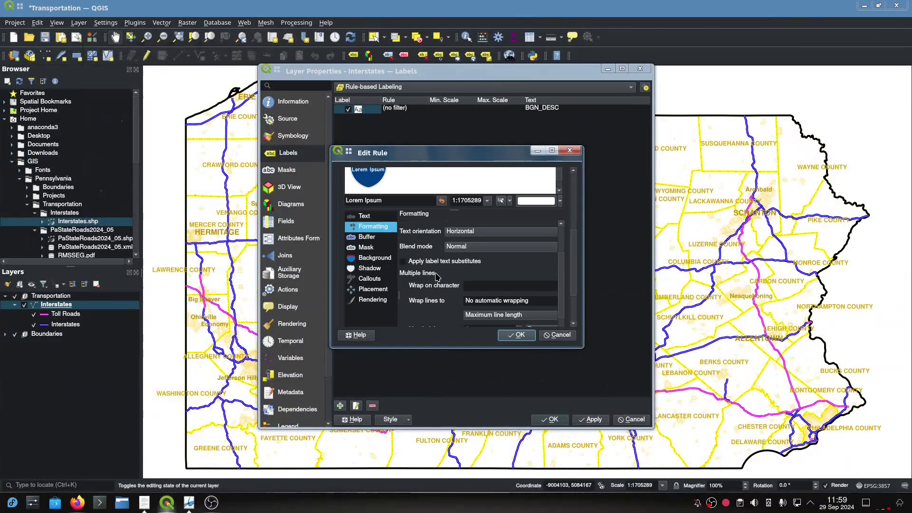
{"action": "left_click", "coordinate": [373, 299]}
{"action": "scroll", "coordinate": [420, 279], "scroll_direction": "down", "scroll_amount": 5}
{"action": "scroll", "coordinate": [420, 281], "scroll_direction": "down", "scroll_amount": 4}
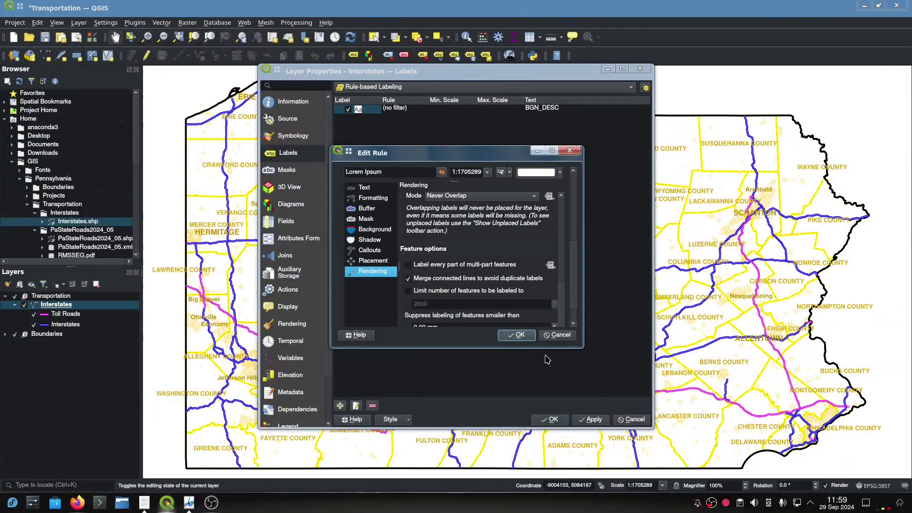
- Accept the edited rule and apply the rule-based labels to the Interstates layer
{"action": "left_click", "coordinate": [517, 336]}
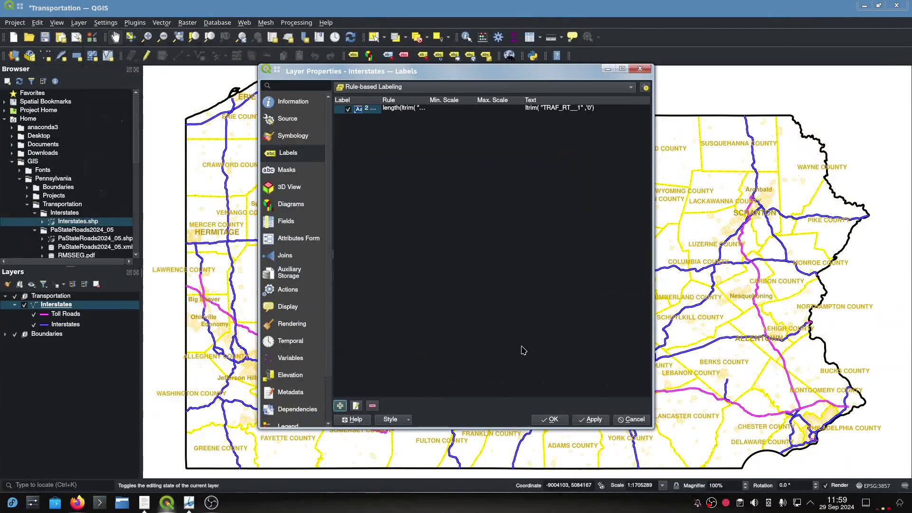
{"action": "left_click", "coordinate": [597, 421]}
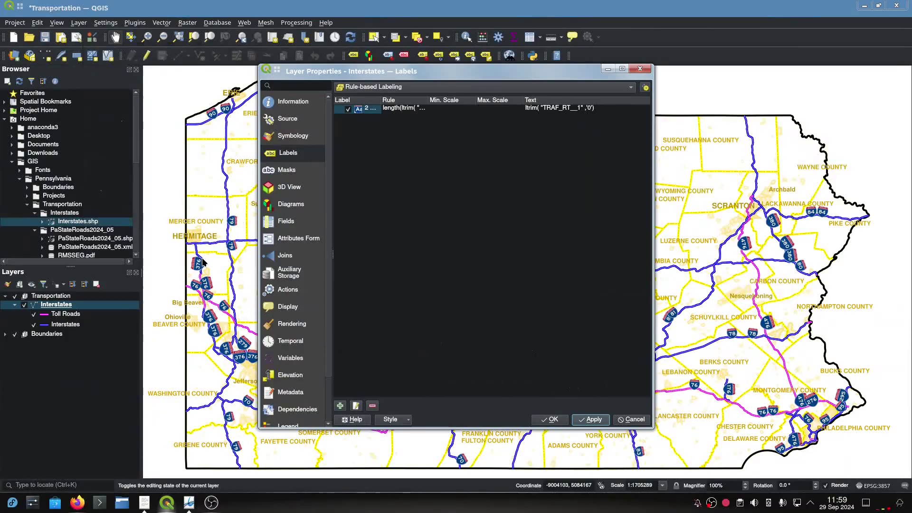
- Reopen the 2 Digit Interstates rule and examine its rendering, text and formatting settings, including the text orientation choices
{"action": "double_click", "coordinate": [505, 110]}
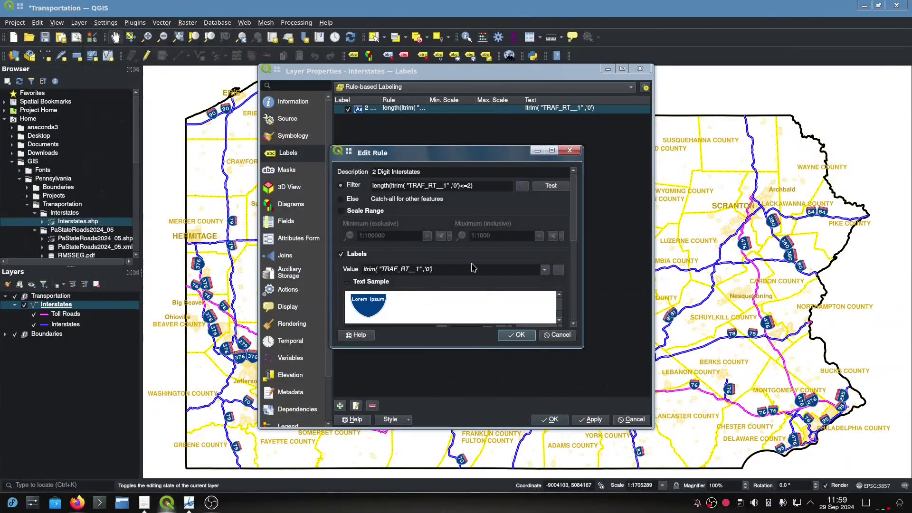
{"action": "left_click", "coordinate": [552, 151]}
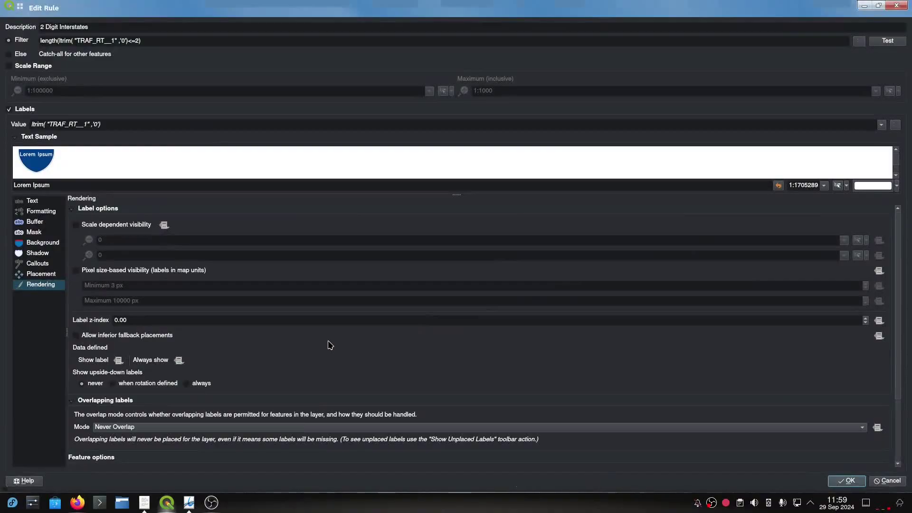
{"action": "scroll", "coordinate": [330, 345], "scroll_direction": "down", "scroll_amount": 1}
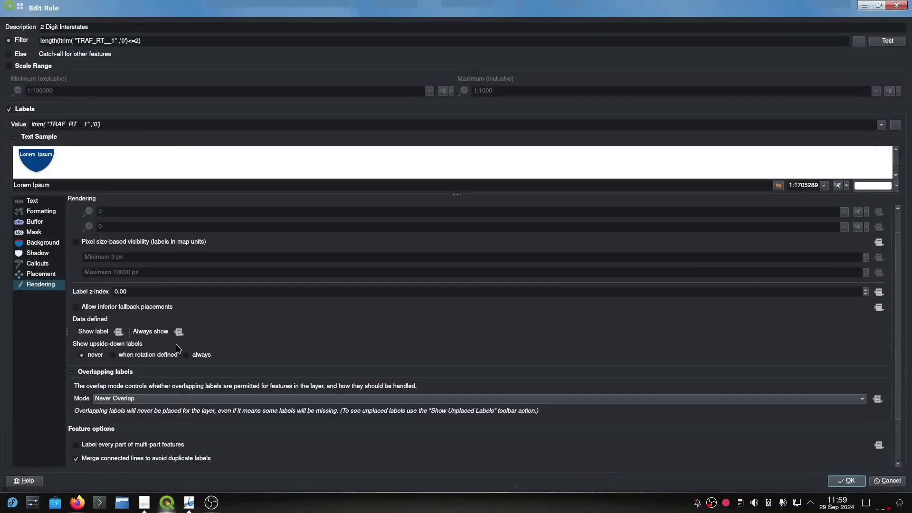
{"action": "scroll", "coordinate": [375, 341], "scroll_direction": "down", "scroll_amount": 2}
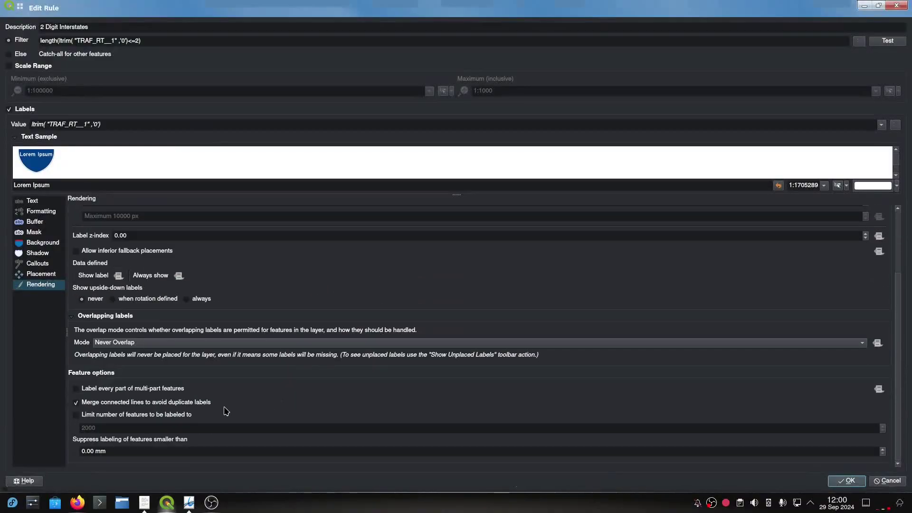
{"action": "left_click", "coordinate": [38, 204]}
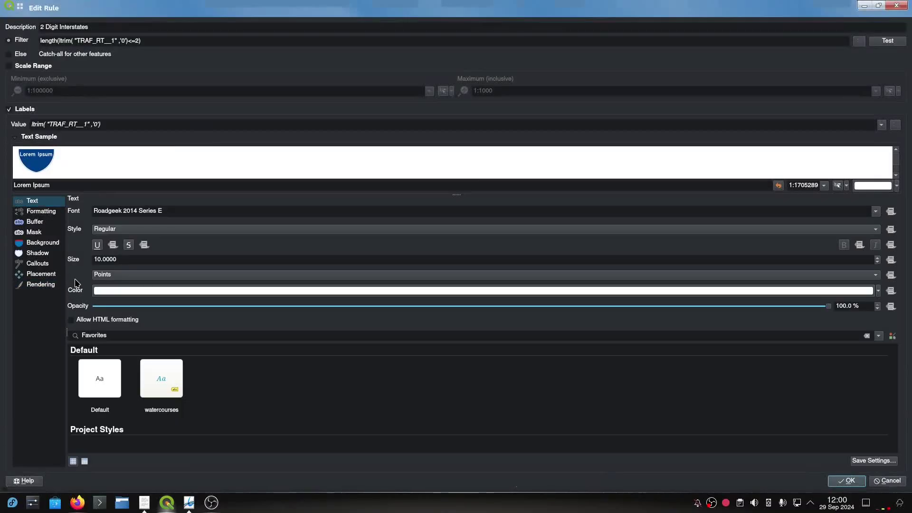
{"action": "left_click", "coordinate": [46, 214]}
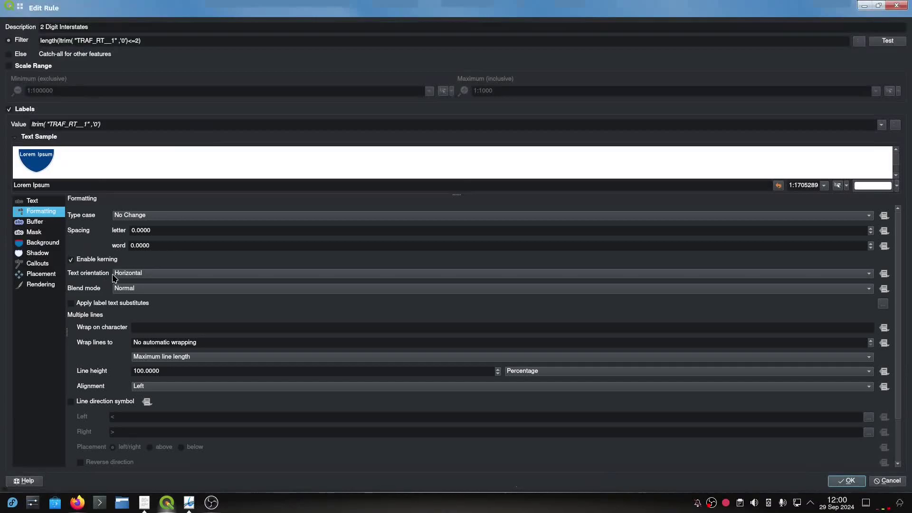
{"action": "left_click", "coordinate": [142, 274]}
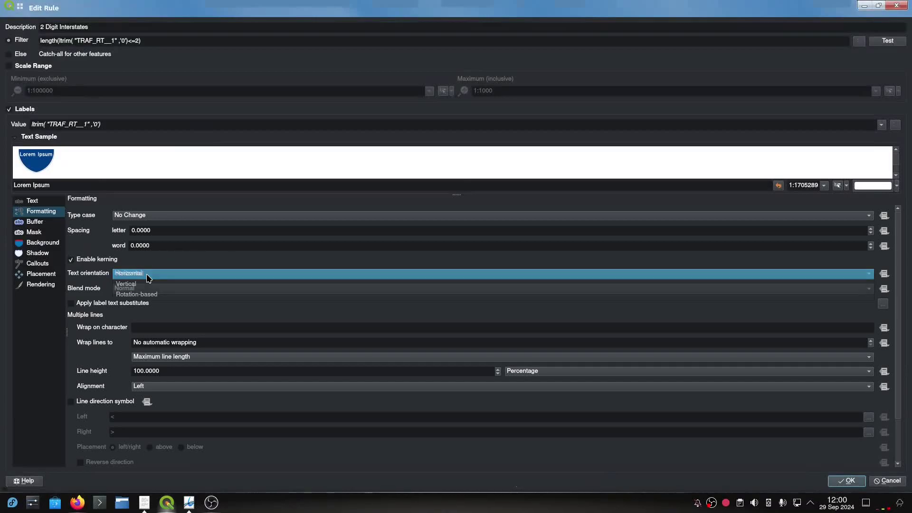
{"action": "left_click", "coordinate": [147, 275]}
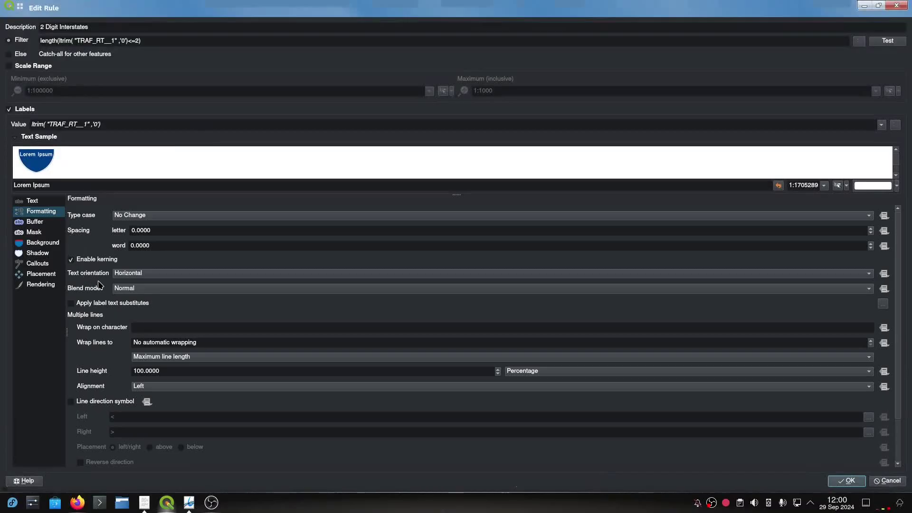
{"action": "scroll", "coordinate": [99, 285], "scroll_direction": "down", "scroll_amount": 2}
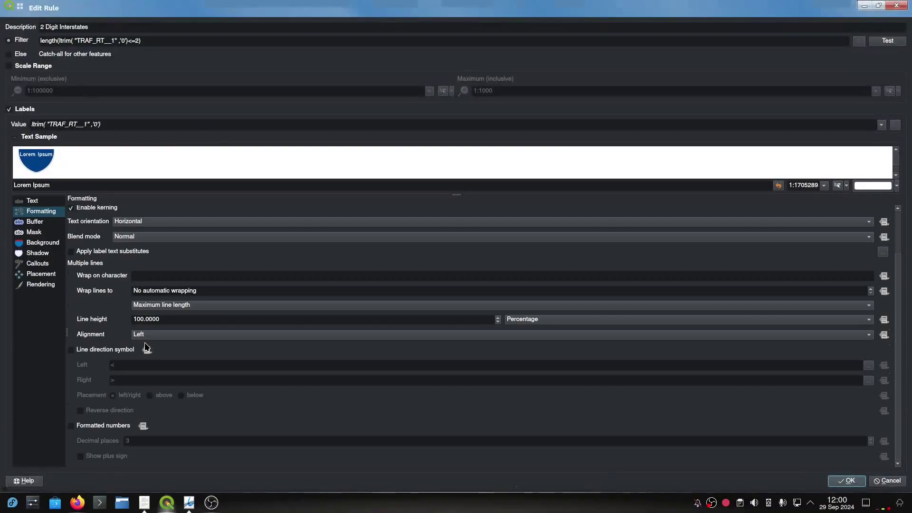
- Check the rule's buffer, mask, background, shadow and callout settings, including the background's rotation choices
{"action": "left_click", "coordinate": [33, 223]}
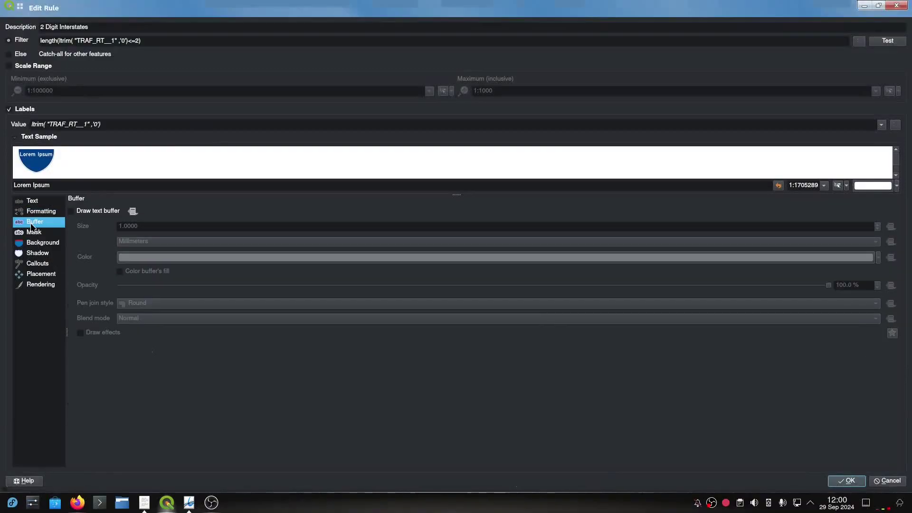
{"action": "left_click", "coordinate": [36, 233]}
{"action": "left_click", "coordinate": [41, 244]}
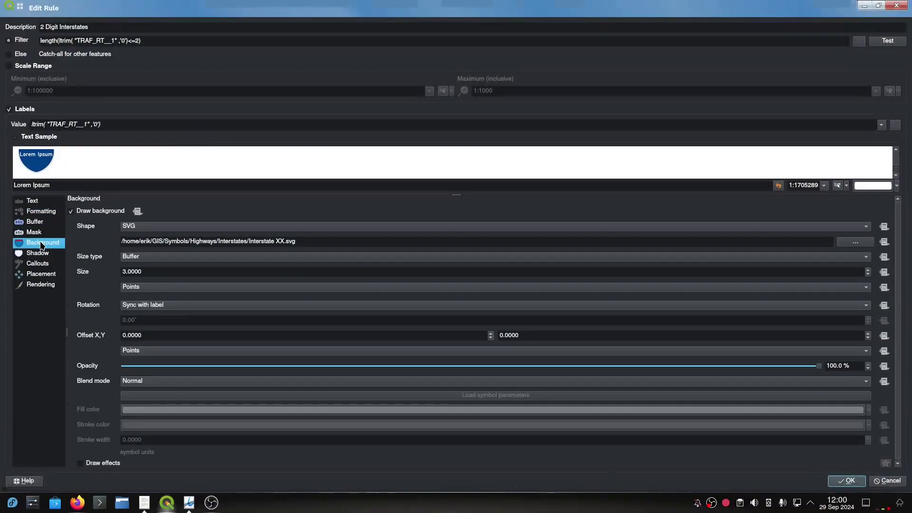
{"action": "left_click", "coordinate": [167, 307]}
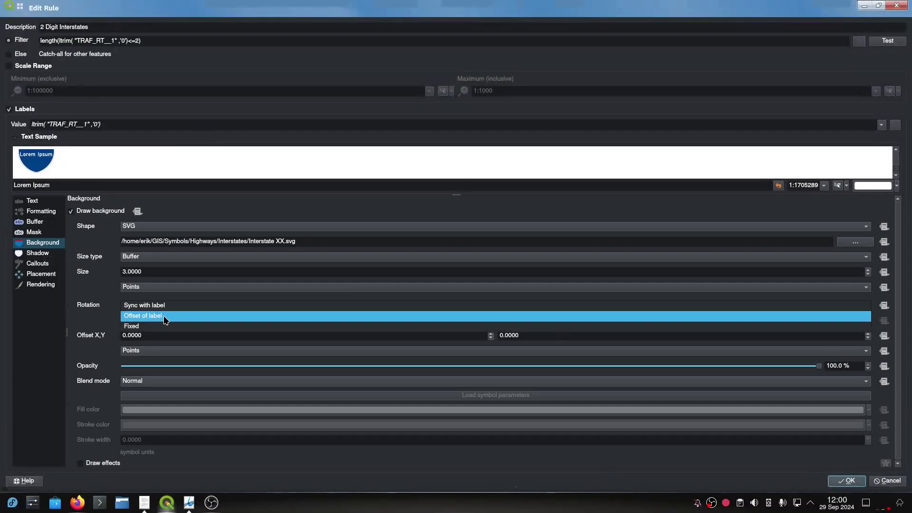
{"action": "left_click", "coordinate": [100, 300]}
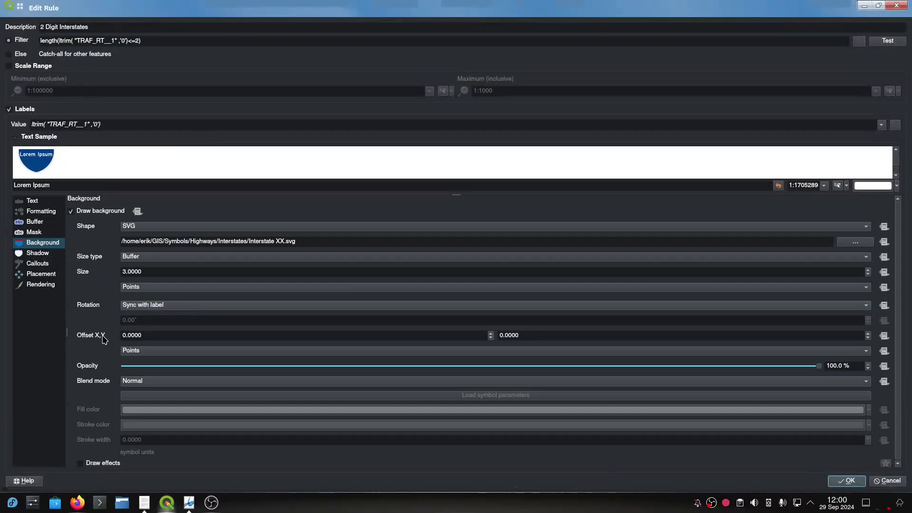
{"action": "left_click", "coordinate": [31, 255]}
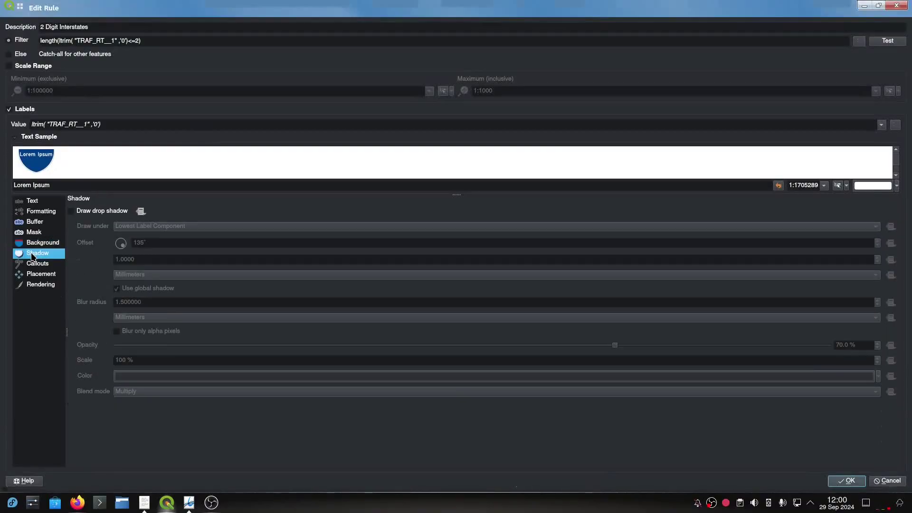
{"action": "left_click", "coordinate": [36, 266]}
- Set the rule's label placement mode to Horizontal and apply the change to the Interstates layer
{"action": "left_click", "coordinate": [44, 277]}
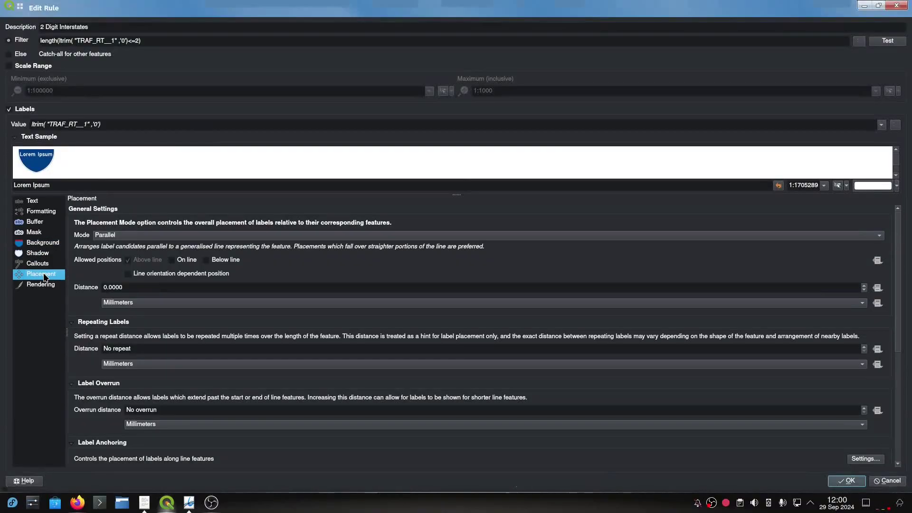
{"action": "left_click", "coordinate": [135, 235]}
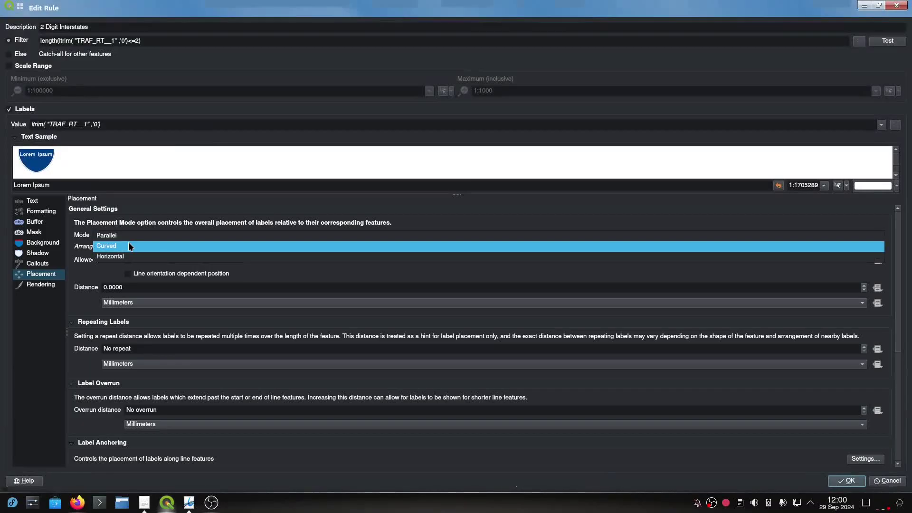
{"action": "left_click", "coordinate": [129, 258]}
{"action": "left_click", "coordinate": [88, 264]}
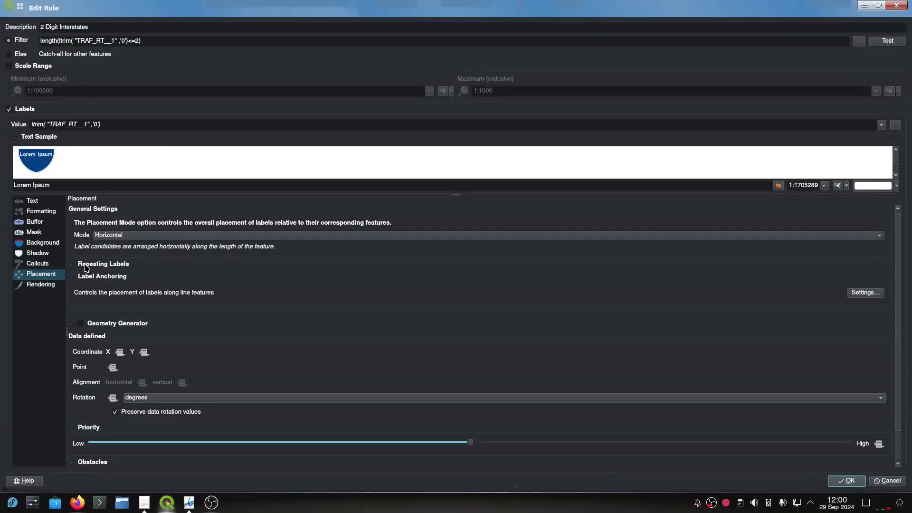
{"action": "left_click", "coordinate": [107, 265]}
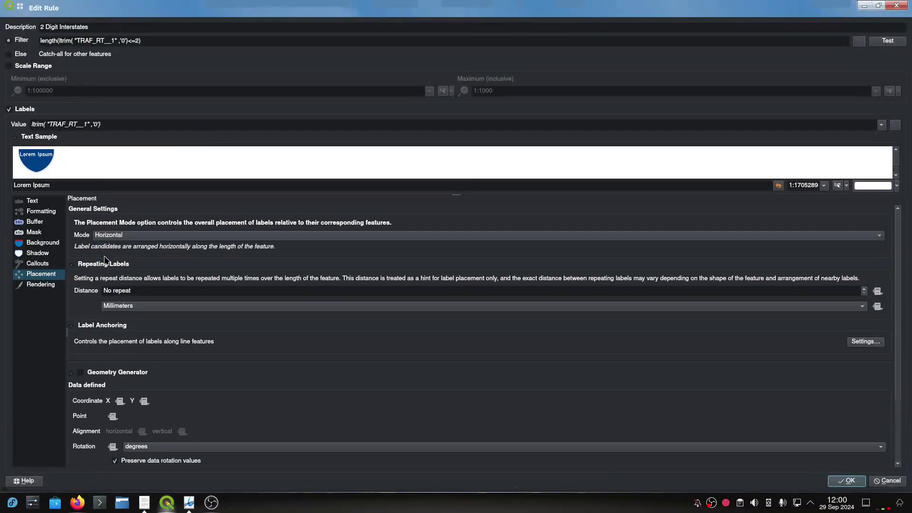
{"action": "scroll", "coordinate": [81, 309], "scroll_direction": "down", "scroll_amount": 1}
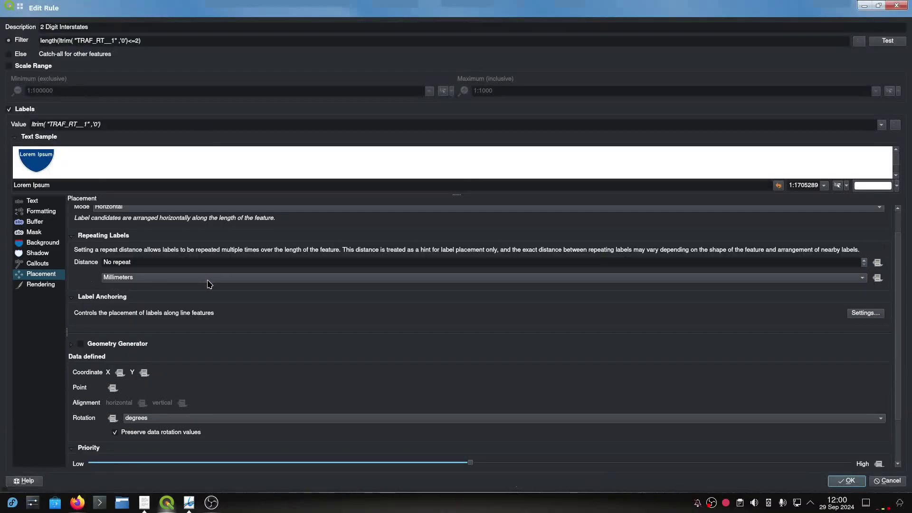
{"action": "scroll", "coordinate": [76, 295], "scroll_direction": "down", "scroll_amount": 2}
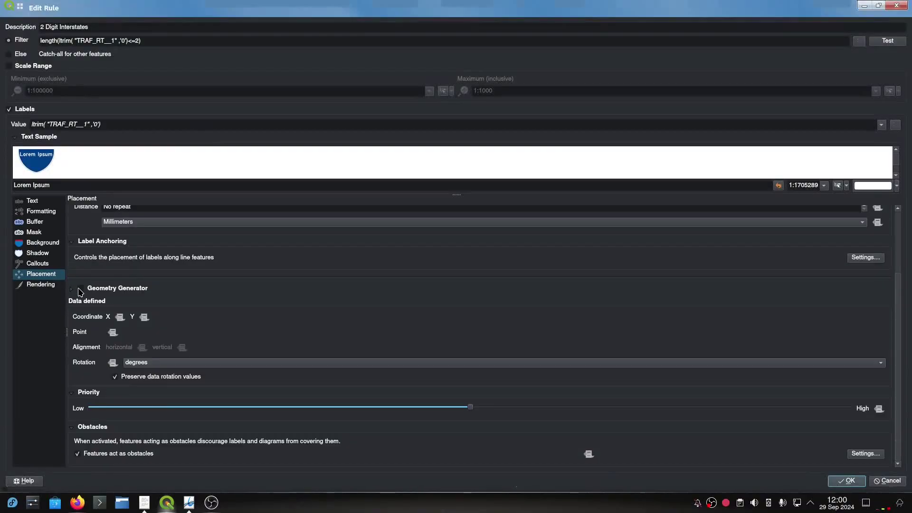
{"action": "left_click", "coordinate": [844, 482]}
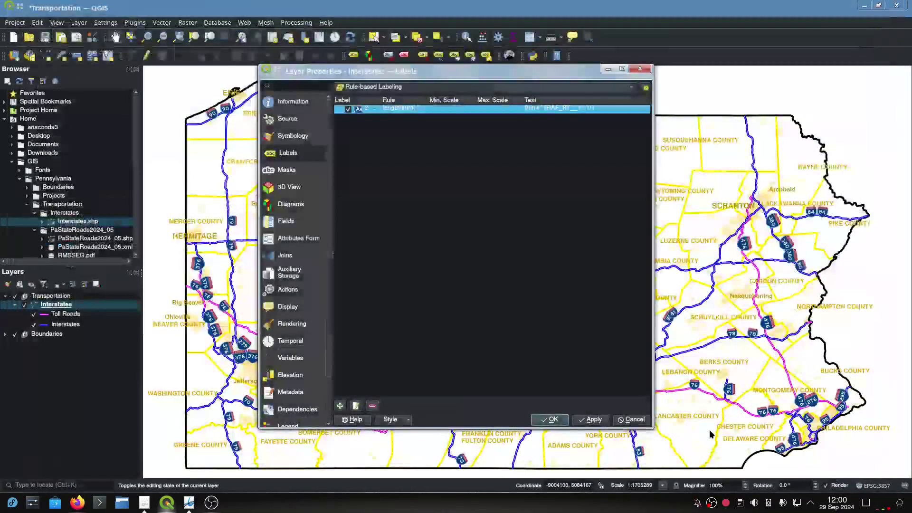
{"action": "left_click", "coordinate": [588, 423]}
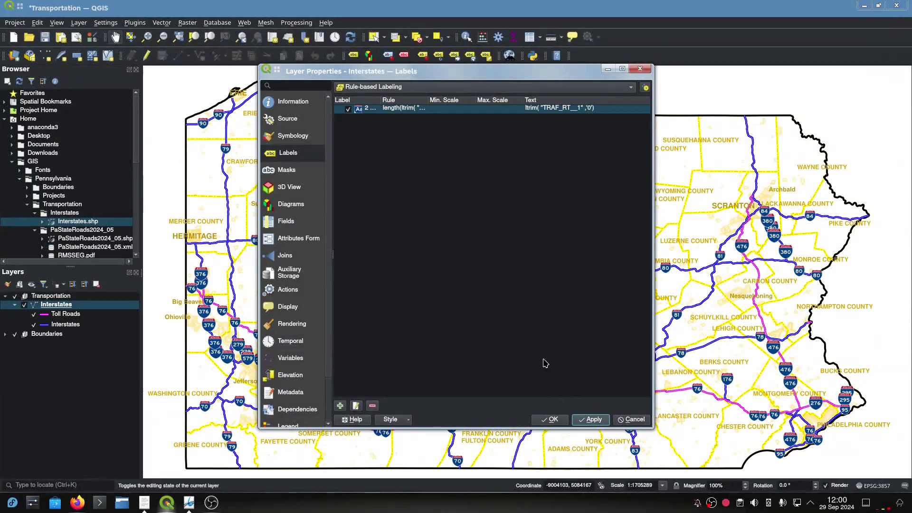
- Set the 2 Digit Interstates rule's font size to 12 points, then apply it and close the layer properties
{"action": "left_click", "coordinate": [408, 110]}
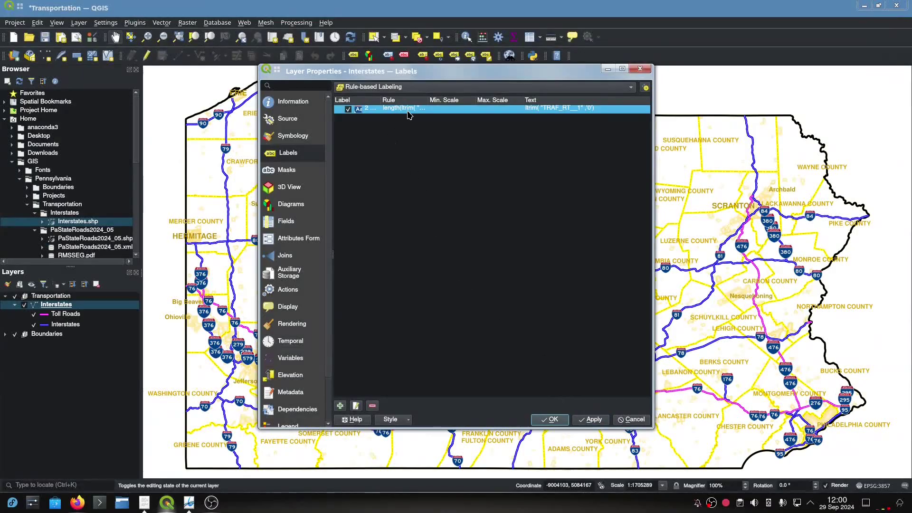
{"action": "double_click", "coordinate": [407, 110]}
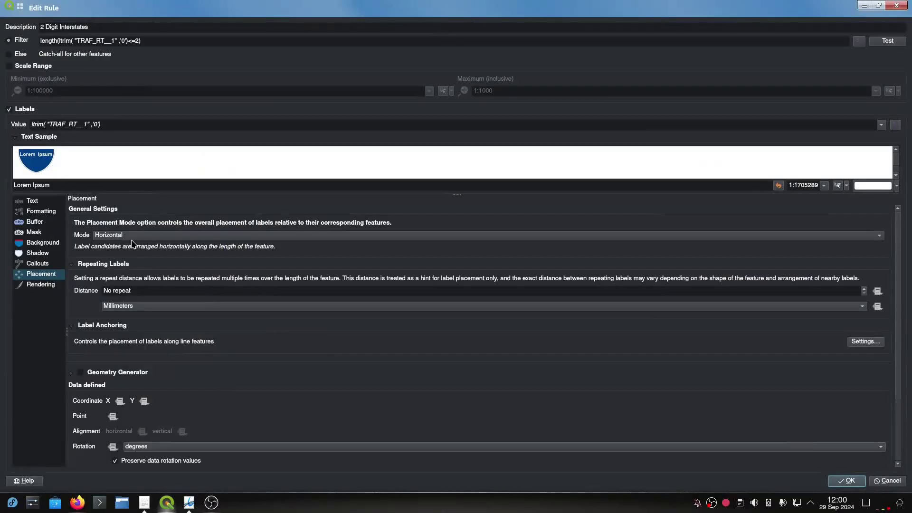
{"action": "left_click", "coordinate": [34, 200]}
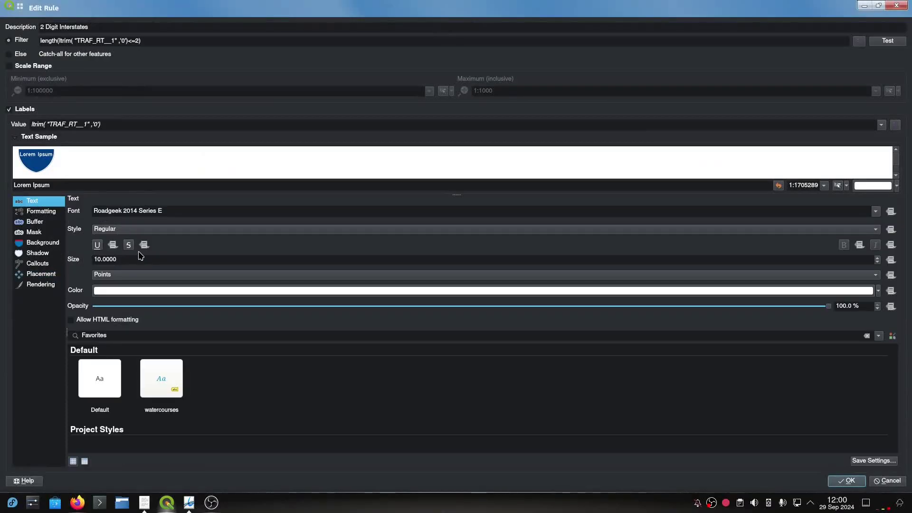
{"action": "left_click", "coordinate": [105, 259]}
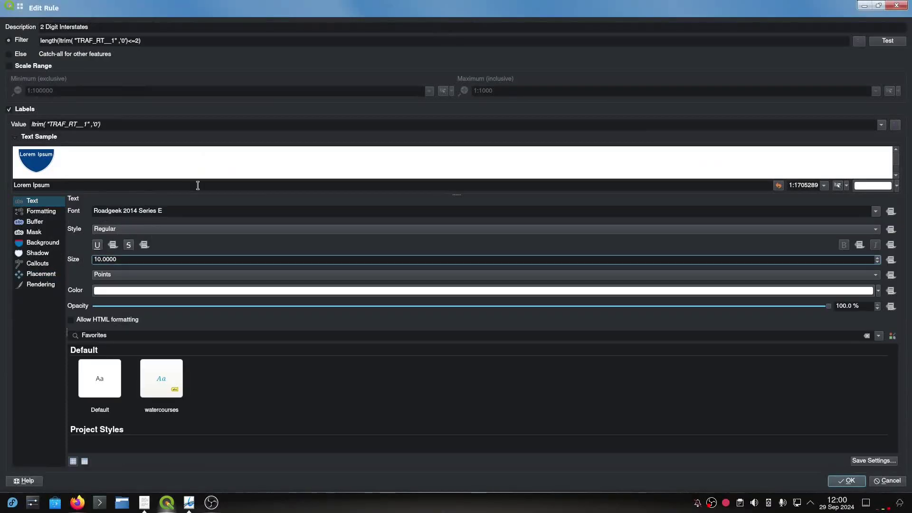
{"action": "key", "text": "BackSpace"}
{"action": "type", "text": "2"}
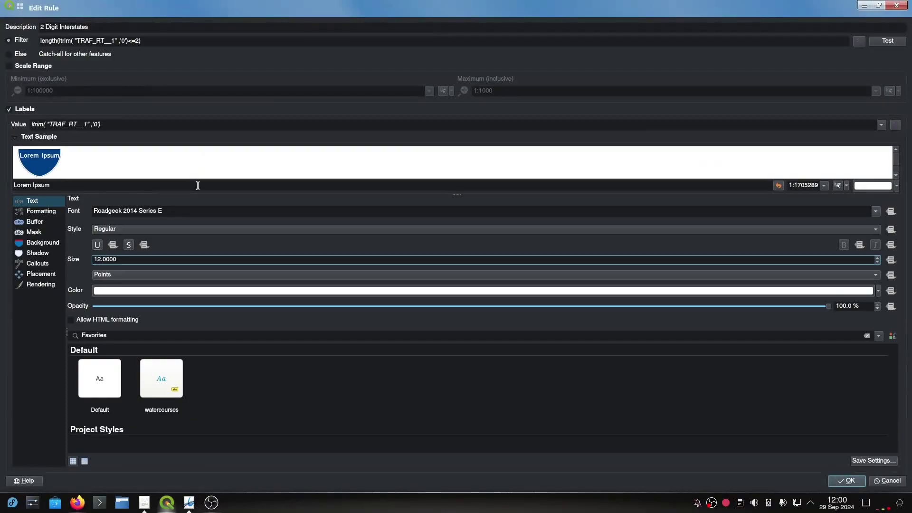
{"action": "left_click", "coordinate": [836, 483]}
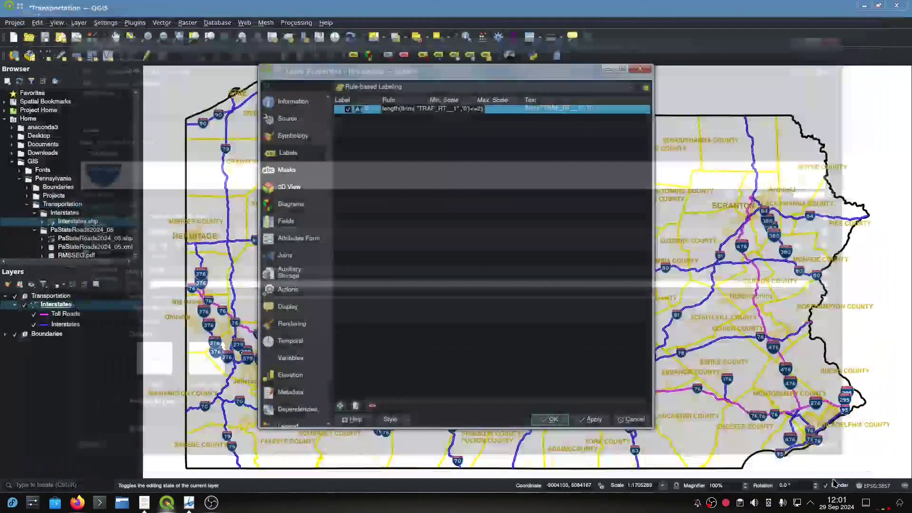
{"action": "left_click", "coordinate": [589, 420]}
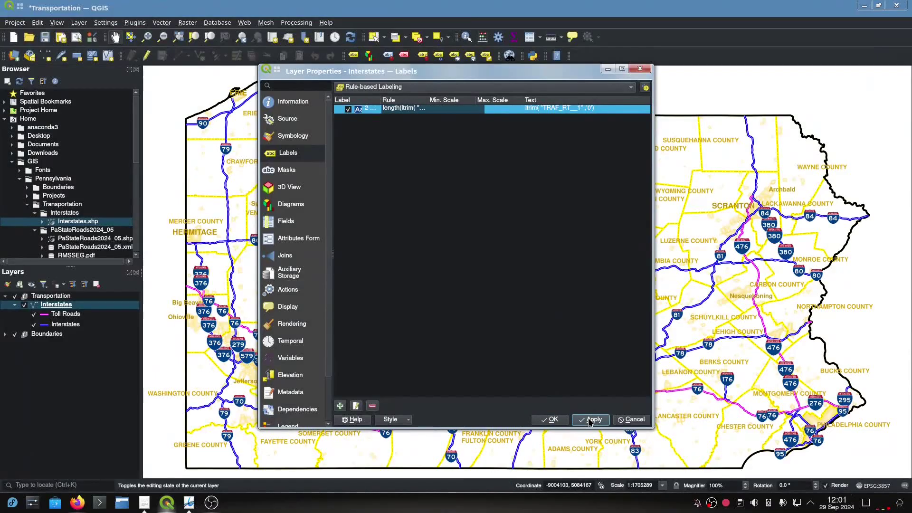
{"action": "left_click", "coordinate": [552, 420]}
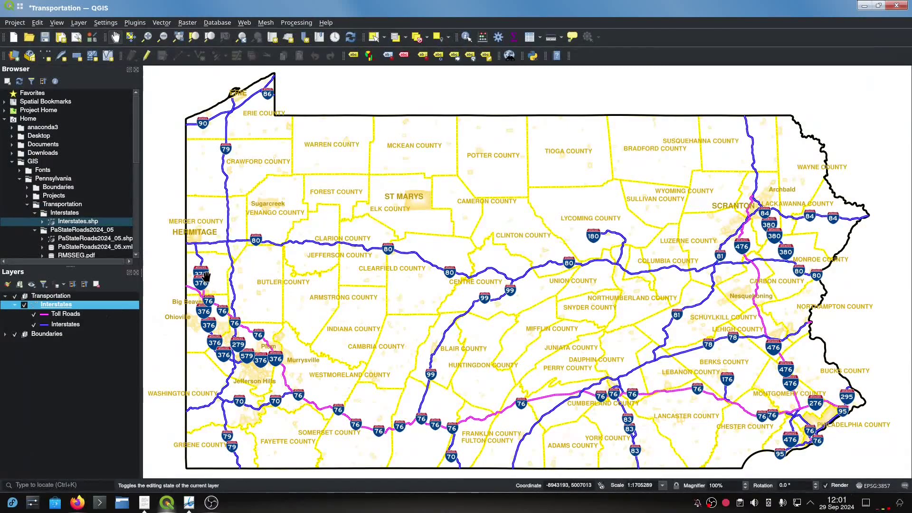
- Correct the 2 Digit Interstates rule's filter to length(ltrim( "TRAF_RT__1" ,'0'))<=2, test it and apply the labeling
{"action": "double_click", "coordinate": [98, 307]}
{"action": "left_click", "coordinate": [400, 110]}
{"action": "double_click", "coordinate": [400, 112]}
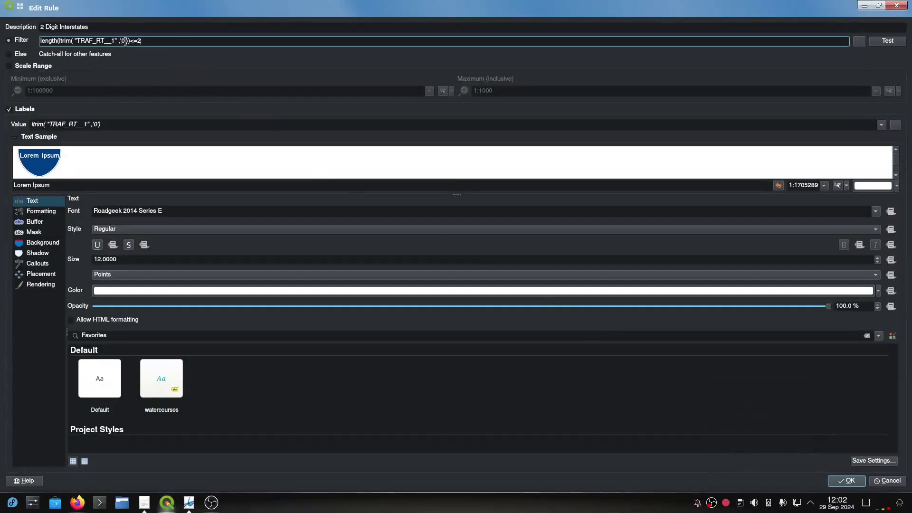
{"action": "left_click", "coordinate": [886, 41]}
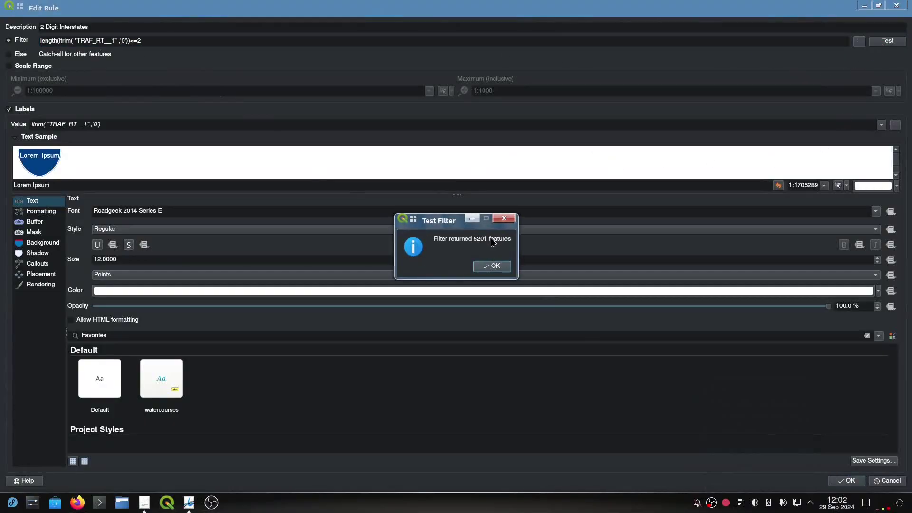
{"action": "left_click", "coordinate": [494, 265]}
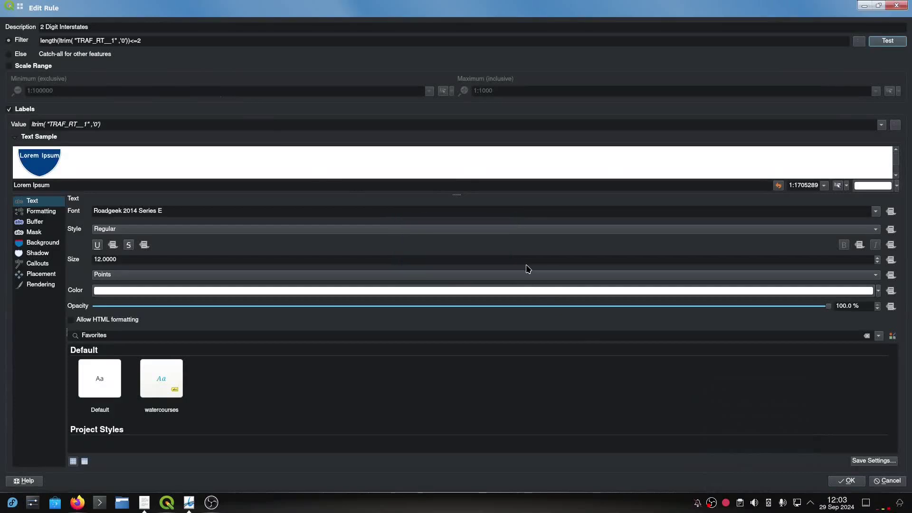
{"action": "left_click", "coordinate": [846, 481]}
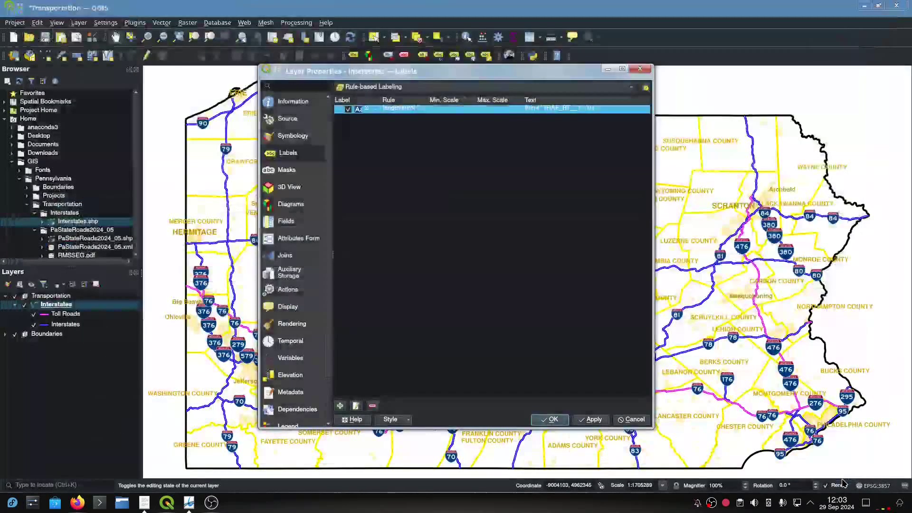
{"action": "left_click", "coordinate": [594, 420]}
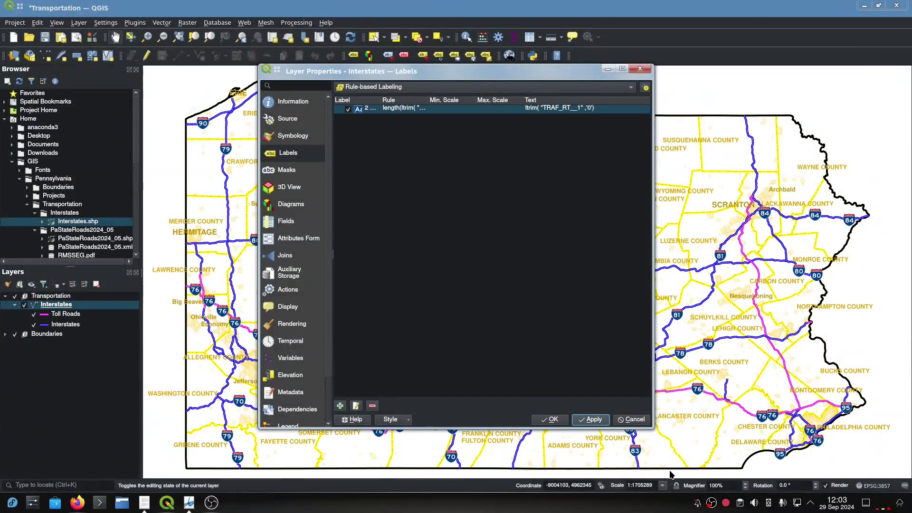
- Set the 2 Digit Interstates rule's font size to 14 points and apply the change to the Interstates layer
{"action": "left_click", "coordinate": [552, 419]}
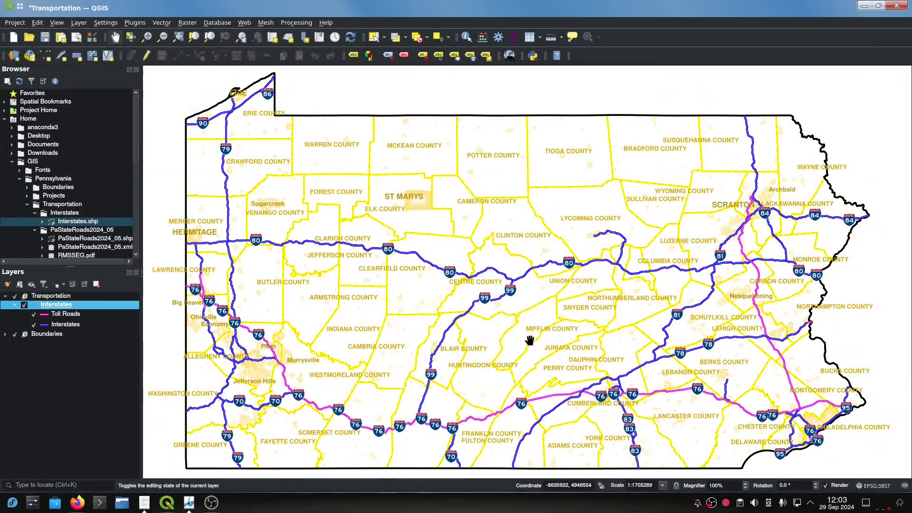
{"action": "right_click", "coordinate": [107, 307]}
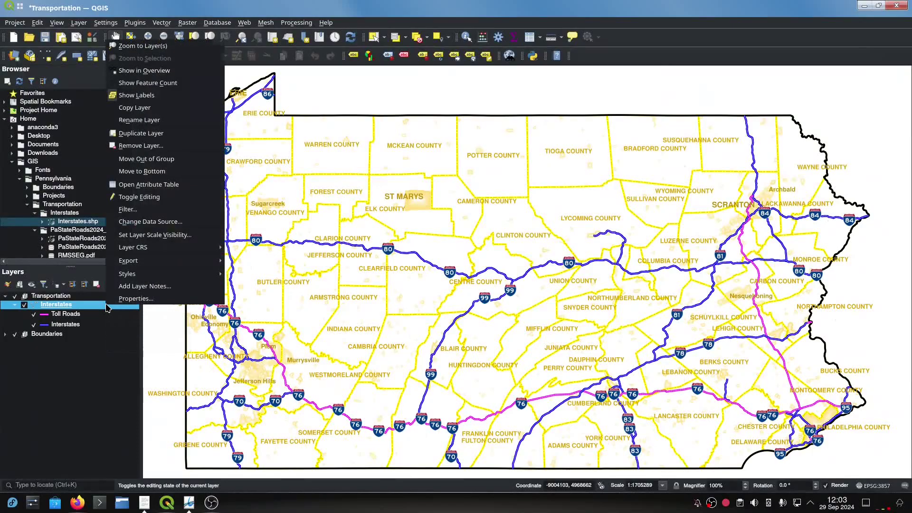
{"action": "left_click", "coordinate": [142, 298]}
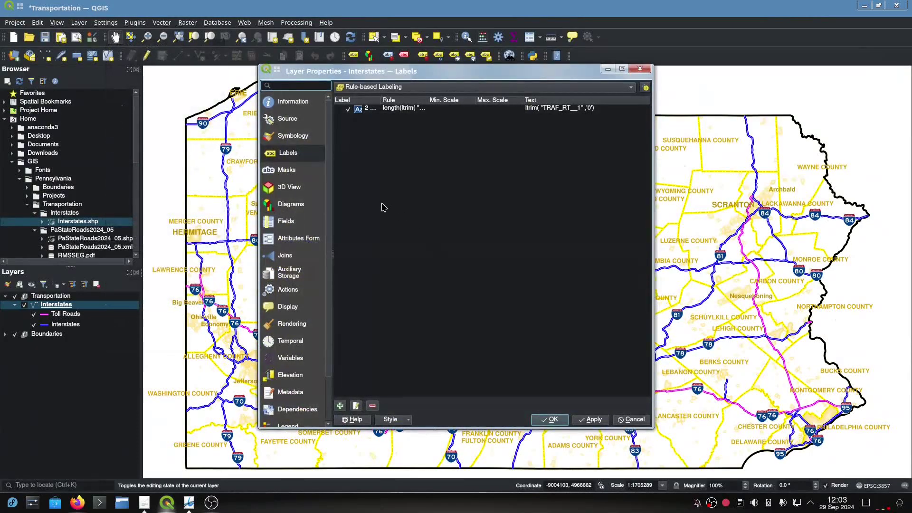
{"action": "double_click", "coordinate": [417, 108]}
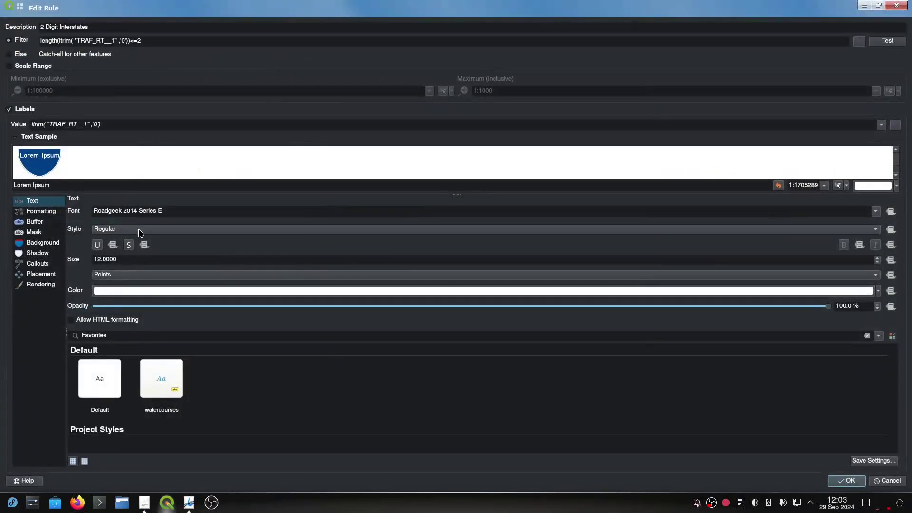
{"action": "left_click", "coordinate": [98, 259]}
{"action": "key", "text": "BackSpace"}
{"action": "type", "text": "4"}
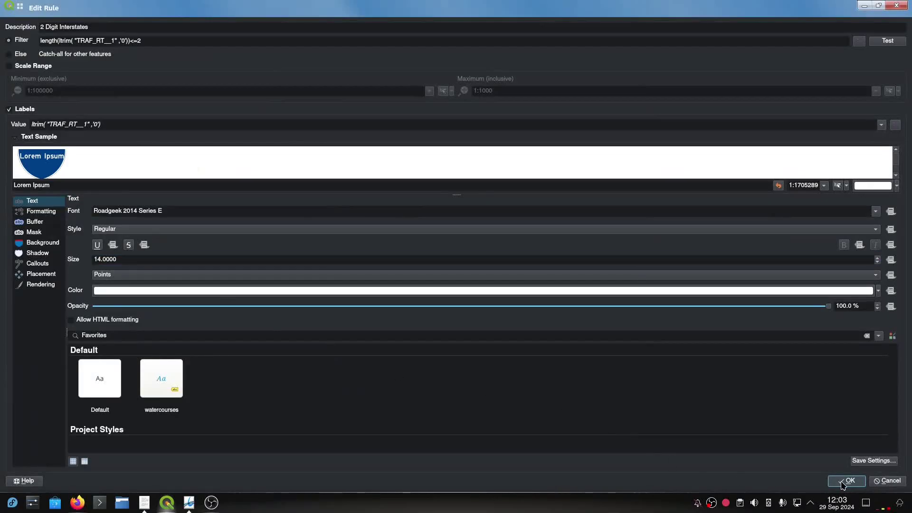
{"action": "left_click", "coordinate": [846, 481]}
{"action": "left_click", "coordinate": [598, 421]}
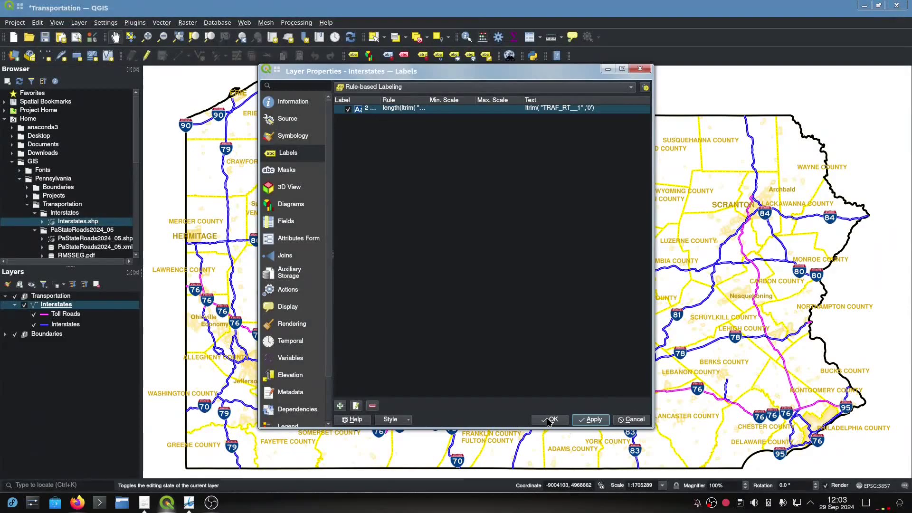
- Set the 2 Digit Interstates rule's SVG background buffer size to 4 points and apply the labeling
{"action": "double_click", "coordinate": [408, 109]}
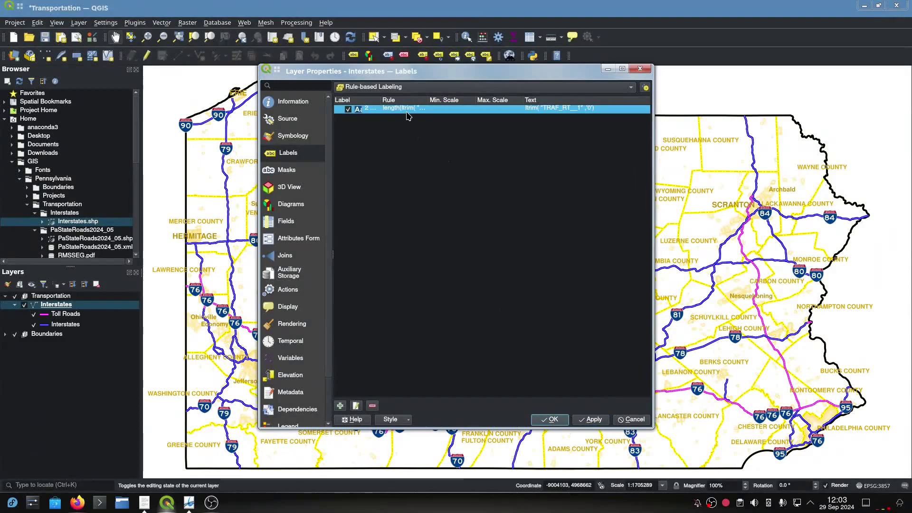
{"action": "left_click", "coordinate": [36, 244]}
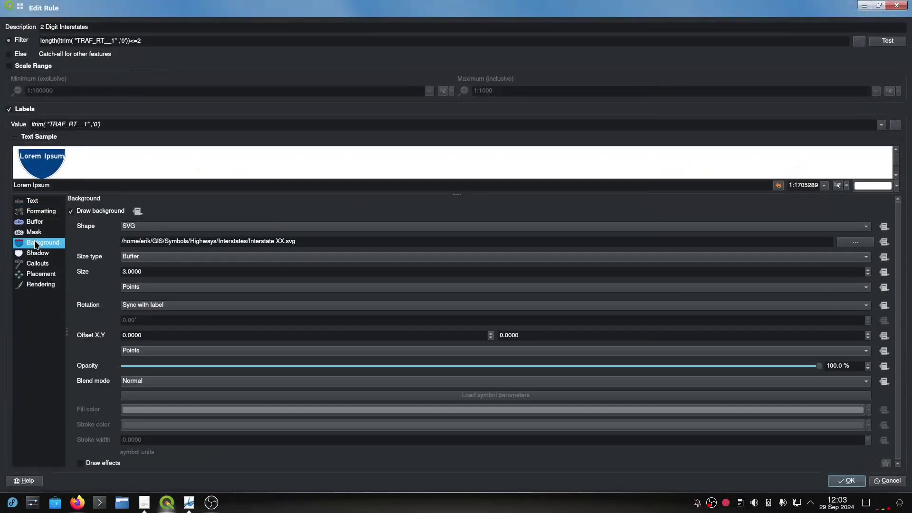
{"action": "left_click_drag", "start_coordinate": [125, 272], "coordinate": [115, 273]}
{"action": "type", "text": "4"}
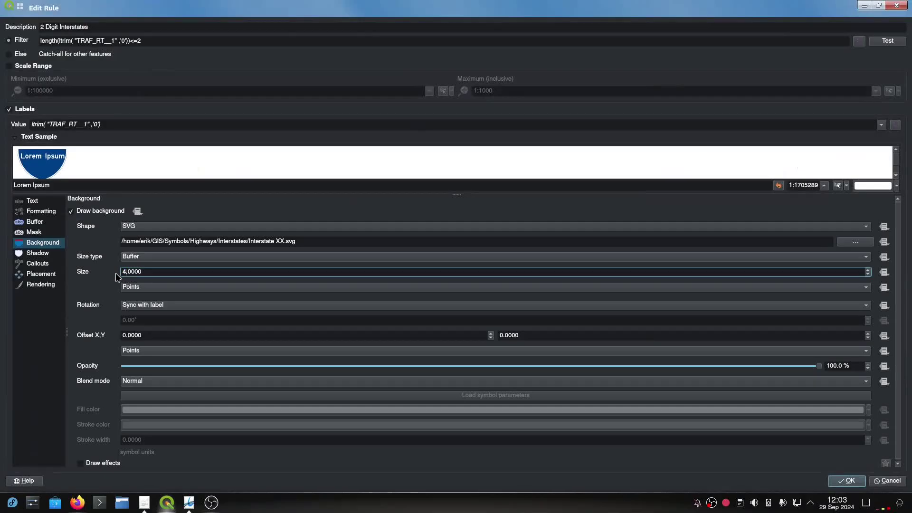
{"action": "left_click", "coordinate": [853, 482]}
{"action": "left_click", "coordinate": [595, 419]}
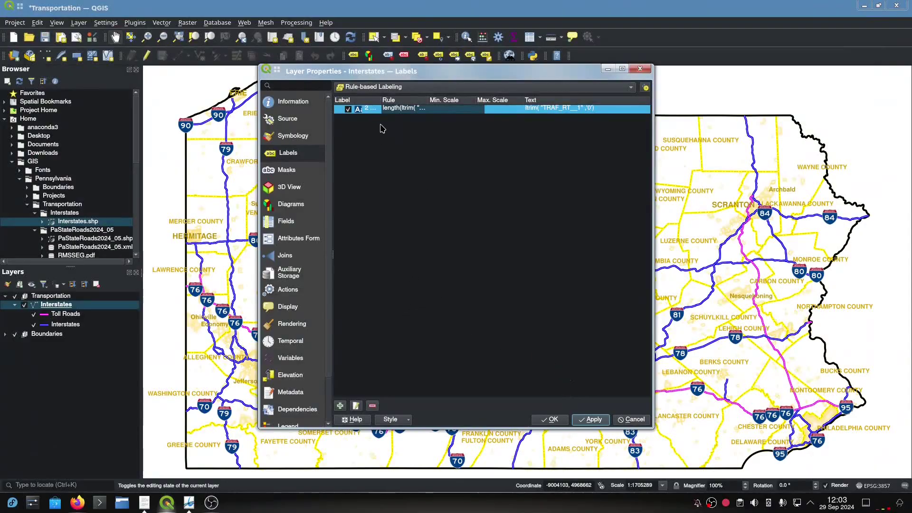
- Duplicate the 2 Digit Interstates rule within the Interstates layer's label rules
{"action": "left_click", "coordinate": [417, 143]}
{"action": "left_click", "coordinate": [398, 113]}
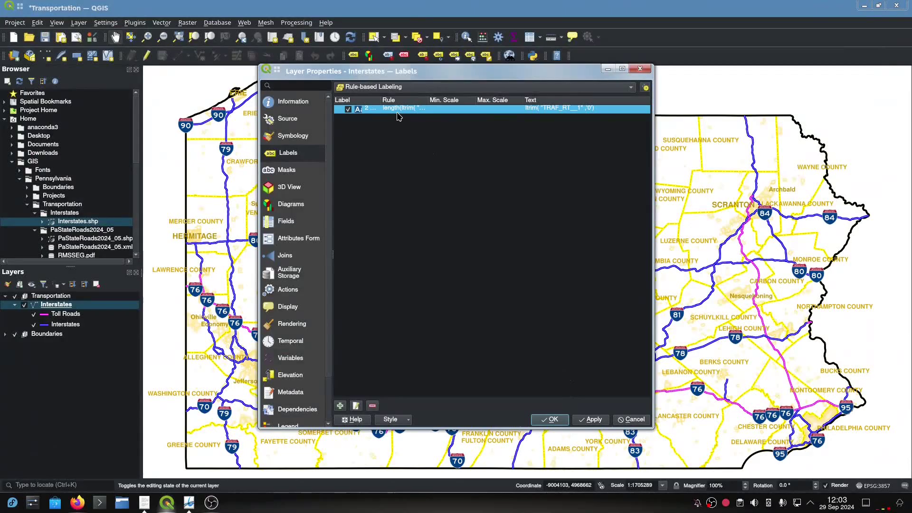
{"action": "right_click", "coordinate": [398, 114]}
{"action": "left_click", "coordinate": [385, 149]}
{"action": "right_click", "coordinate": [385, 149]}
{"action": "left_click", "coordinate": [418, 161]}
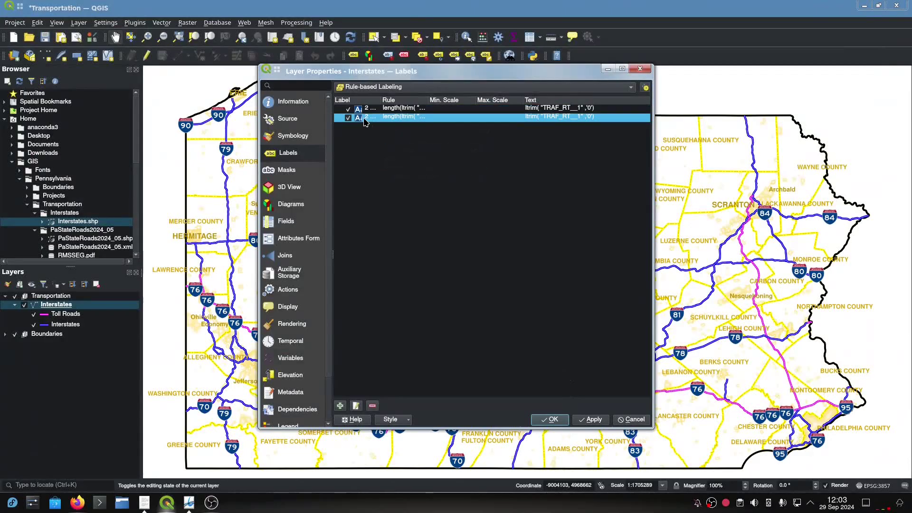
- Change the duplicated rule's filter to length(ltrim( "TRAF_RT__1" ,'0'))=3 and its description to 3 Digit Interstates
{"action": "double_click", "coordinate": [383, 117]}
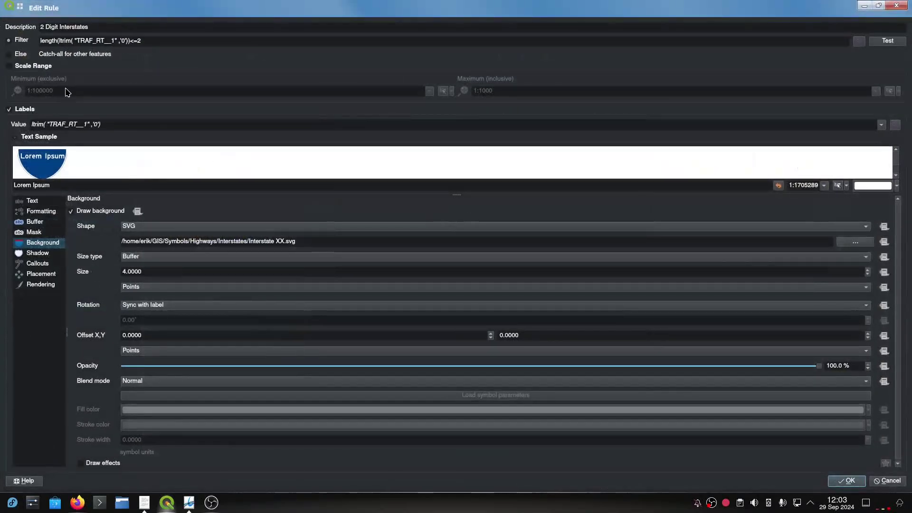
{"action": "left_click", "coordinate": [135, 41]}
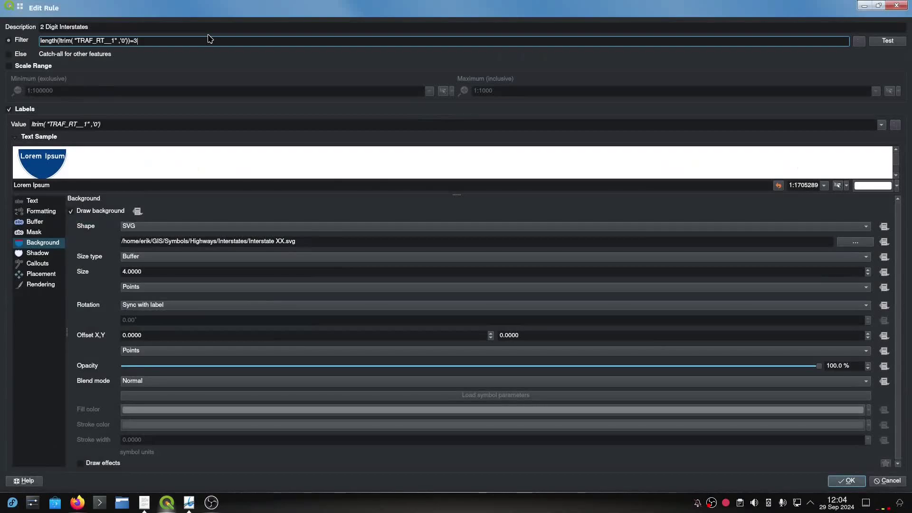
{"action": "left_click", "coordinate": [43, 25]}
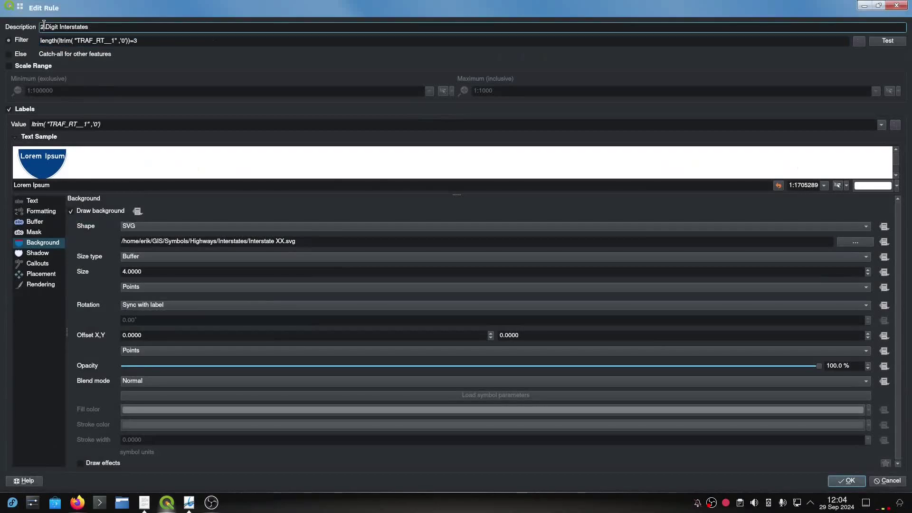
{"action": "key", "text": "BackSpace"}
{"action": "type", "text": "3"}
- Switch the 3 Digit Interstates rule's SVG background to the Interstate XXX.svg file in the same folder
{"action": "left_click", "coordinate": [855, 242]}
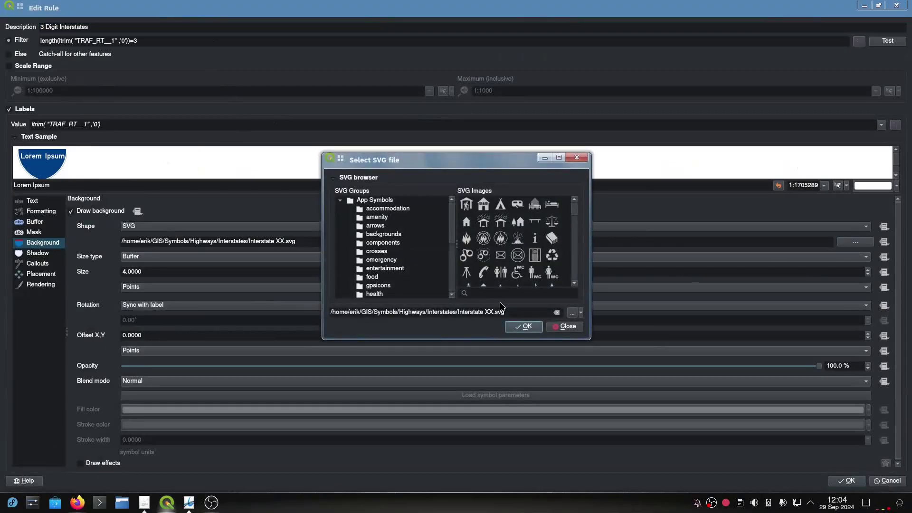
{"action": "left_click", "coordinate": [489, 313]}
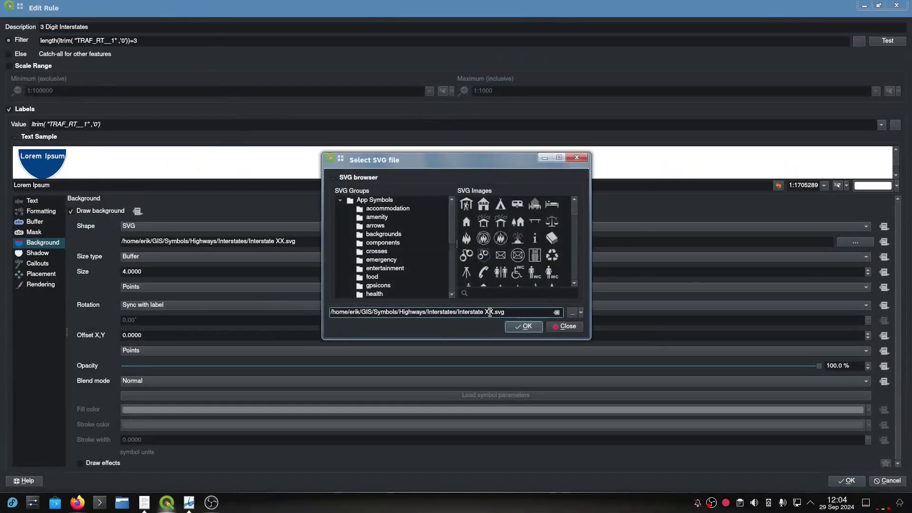
{"action": "type", "text": "X"}
{"action": "left_click", "coordinate": [523, 327]}
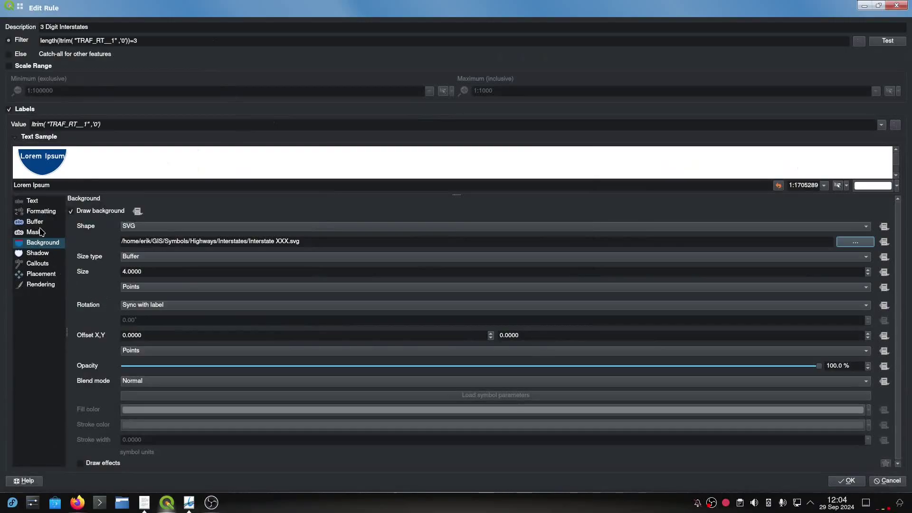
- Set the 3 Digit Interstates rule's font to Roadgeek 2014 Series D, then apply it and close the layer properties
{"action": "left_click", "coordinate": [34, 203]}
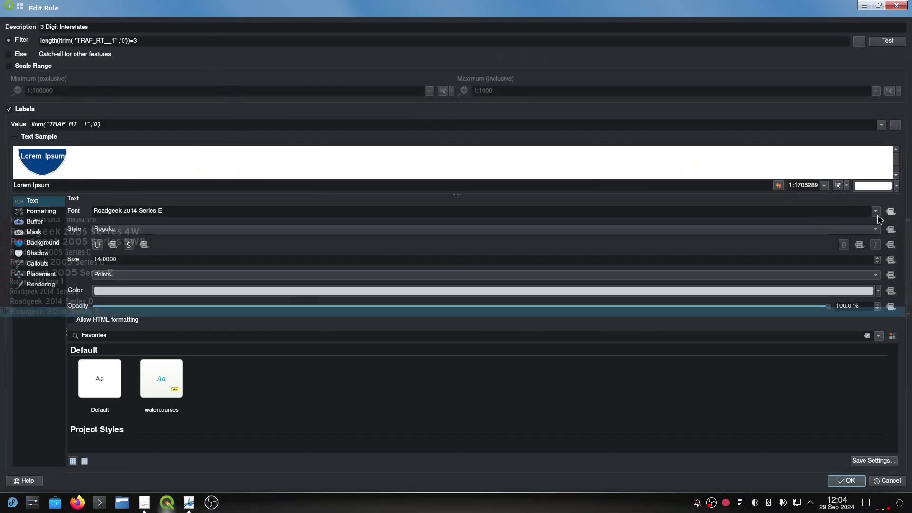
{"action": "left_click", "coordinate": [875, 210]}
{"action": "left_click", "coordinate": [60, 301]}
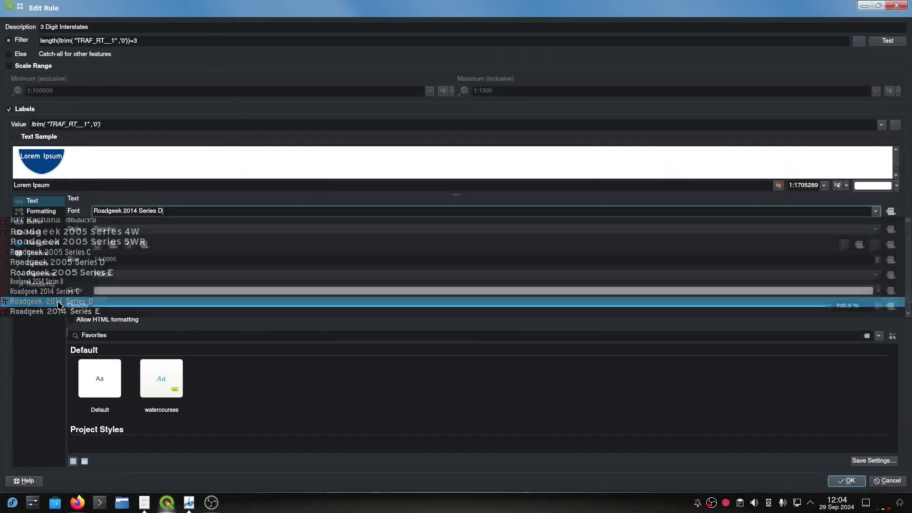
{"action": "left_click", "coordinate": [844, 481]}
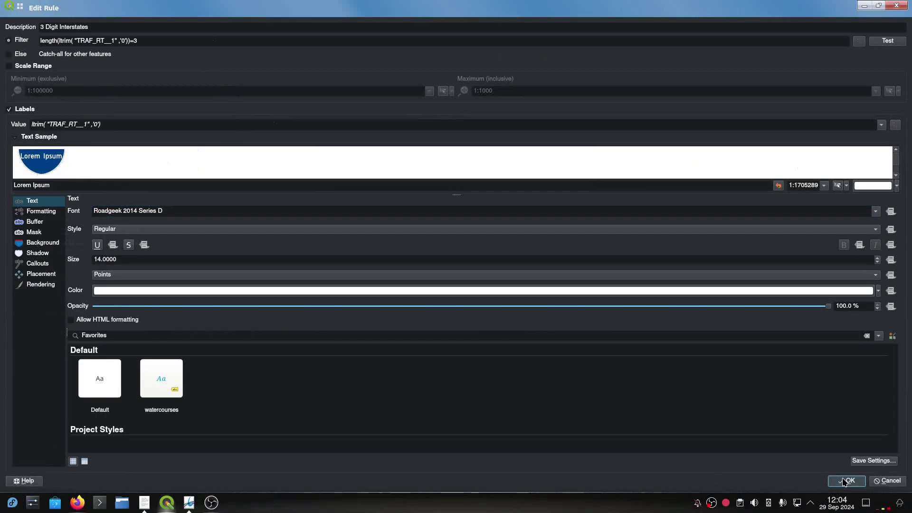
{"action": "left_click", "coordinate": [599, 421]}
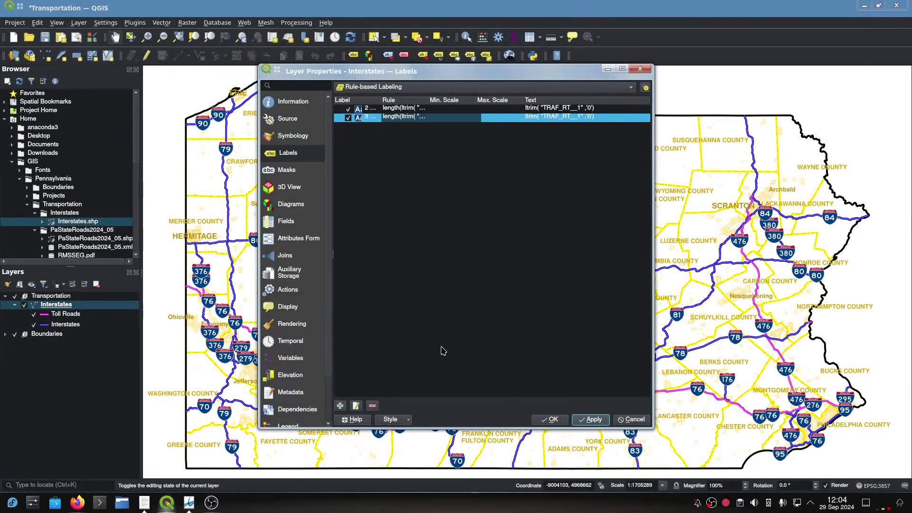
{"action": "left_click", "coordinate": [552, 420]}
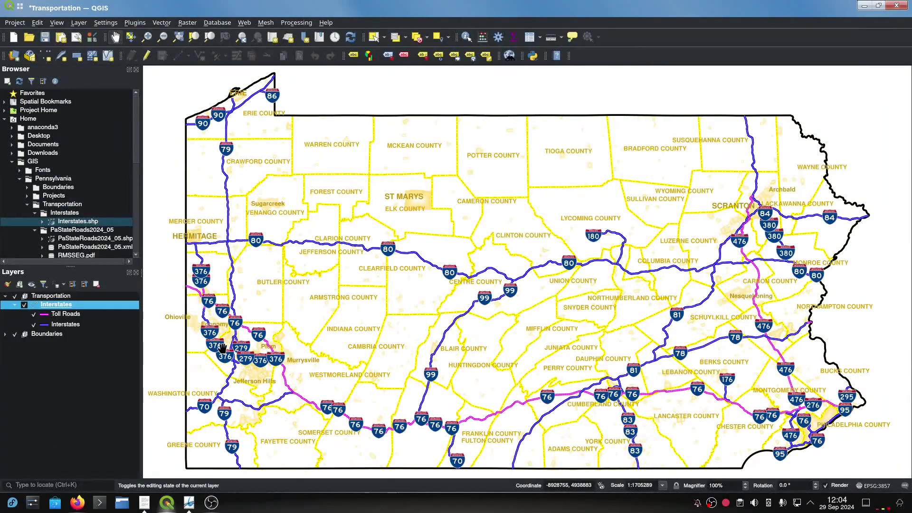
- Inspect the two- and three-digit interstate shields around Pittsburgh and western Pennsylvania at several map scales
{"action": "scroll", "coordinate": [220, 348], "scroll_direction": "up", "scroll_amount": 2}
{"action": "left_click_drag", "start_coordinate": [261, 380], "coordinate": [404, 430]}
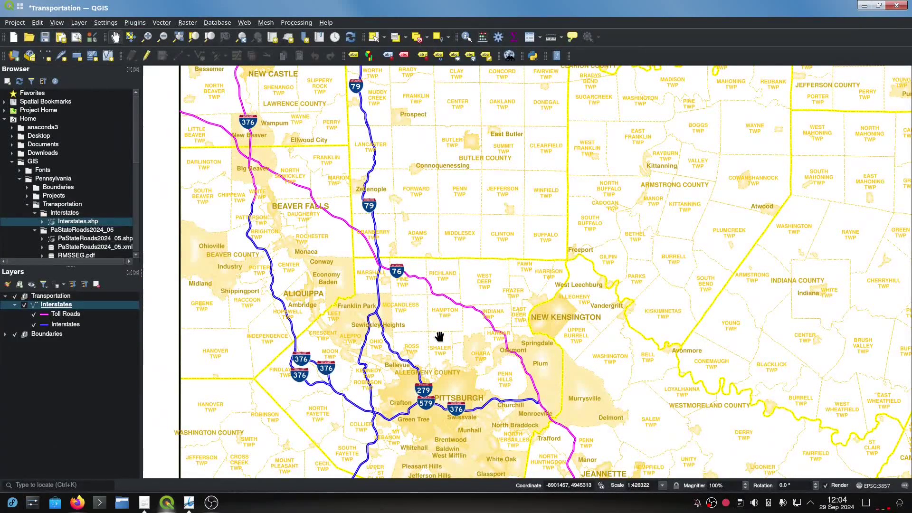
{"action": "scroll", "coordinate": [439, 336], "scroll_direction": "down", "scroll_amount": 1}
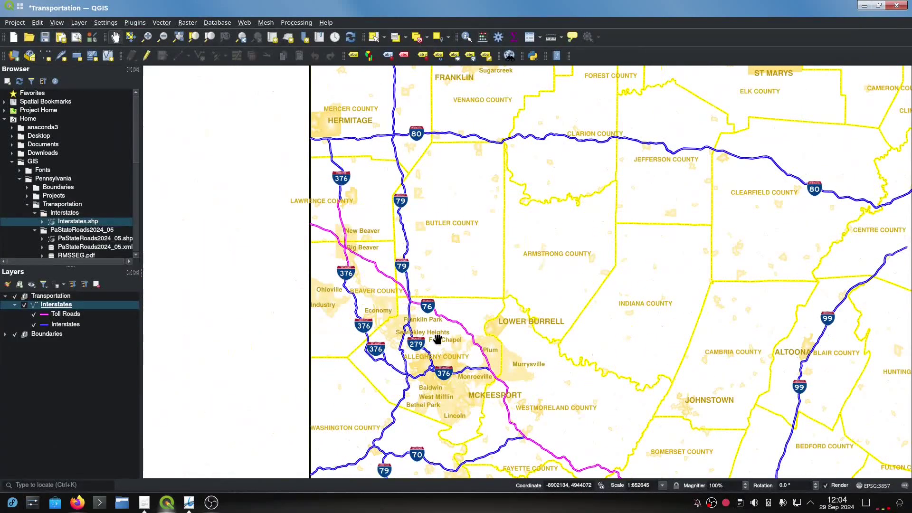
{"action": "scroll", "coordinate": [437, 339], "scroll_direction": "down", "scroll_amount": 1}
{"action": "left_click_drag", "start_coordinate": [603, 380], "coordinate": [451, 323]}
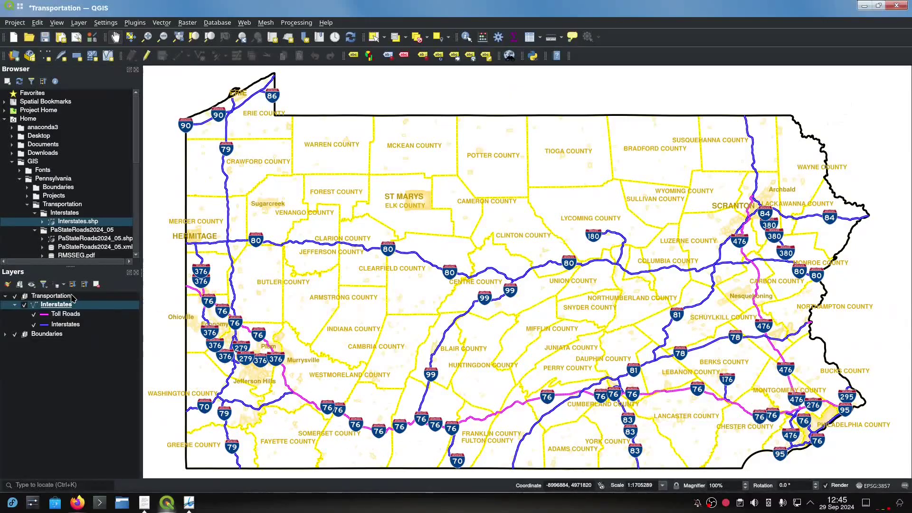
- Examine the additional traffic route columns, such as TRAF_RT__3 and TRAF_RT__4, in the Interstates attribute table
{"action": "right_click", "coordinate": [94, 308]}
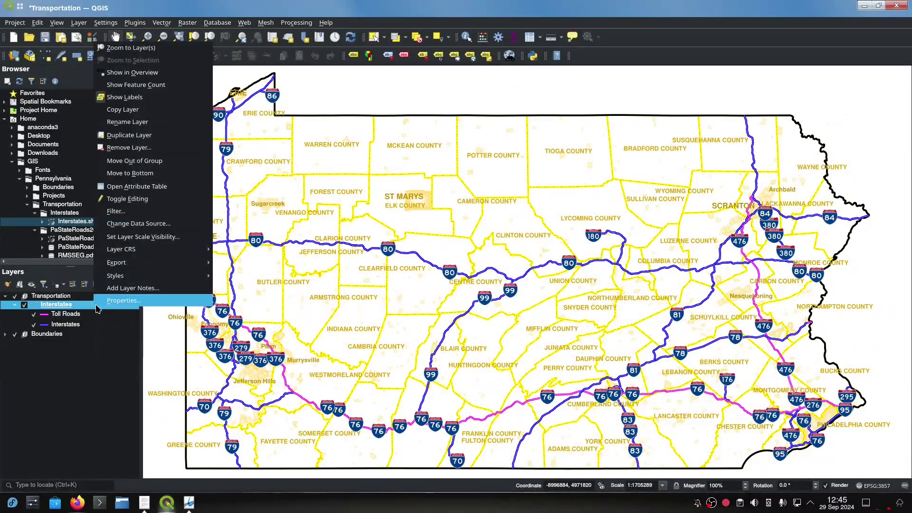
{"action": "mouse_move", "coordinate": [133, 252]}
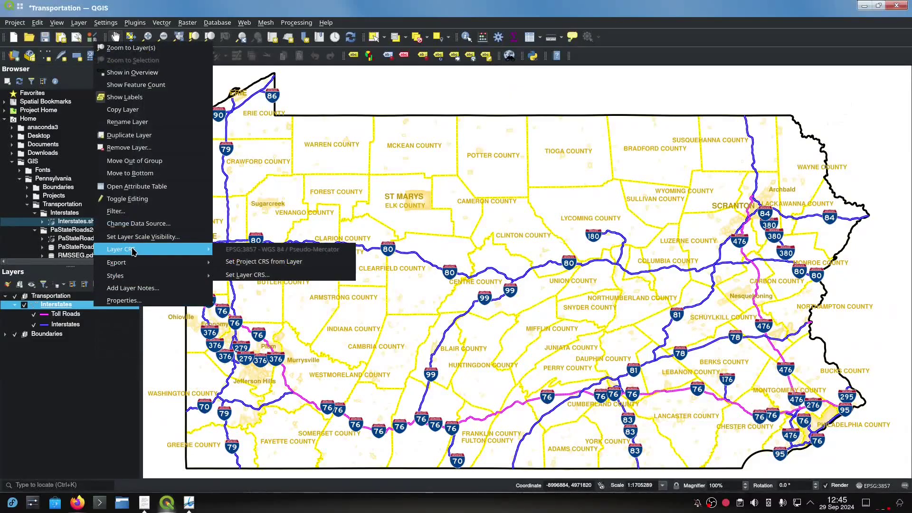
{"action": "left_click", "coordinate": [151, 191]}
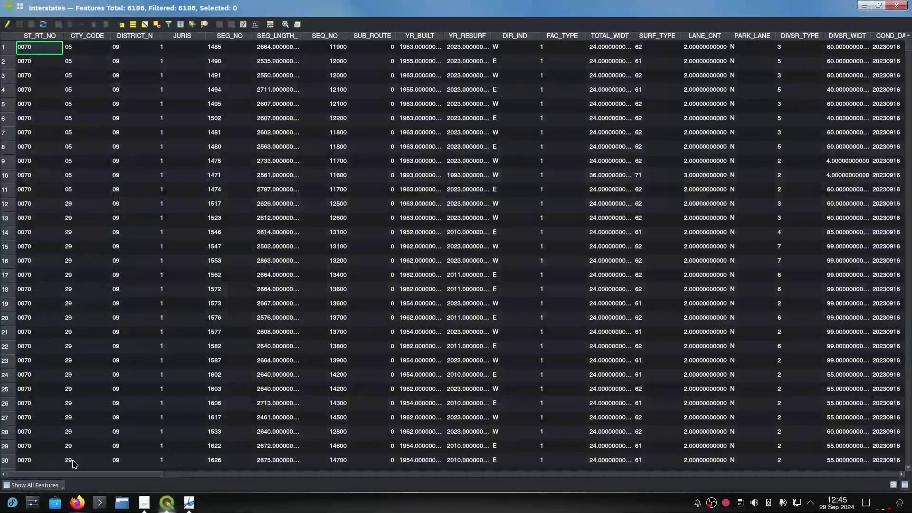
{"action": "left_click_drag", "start_coordinate": [88, 477], "coordinate": [586, 466]}
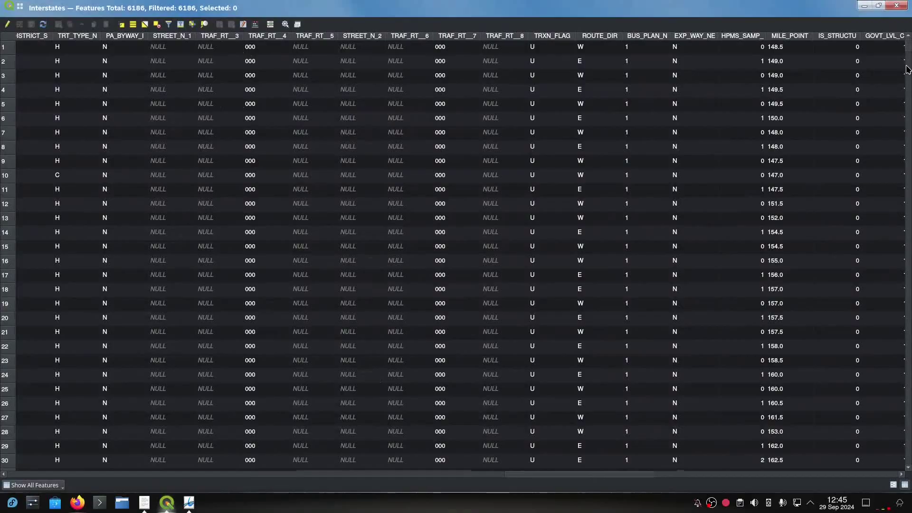
{"action": "left_click_drag", "start_coordinate": [910, 70], "coordinate": [910, 76]}
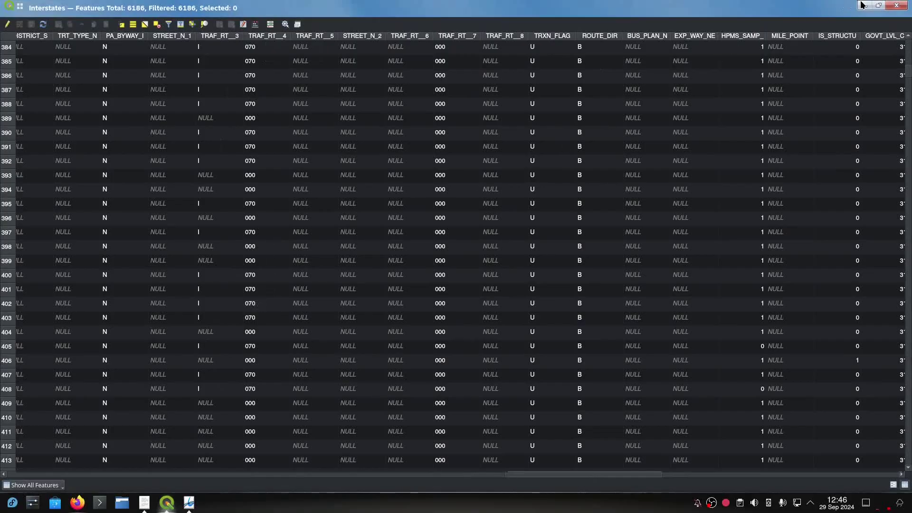
{"action": "left_click", "coordinate": [902, 6]}
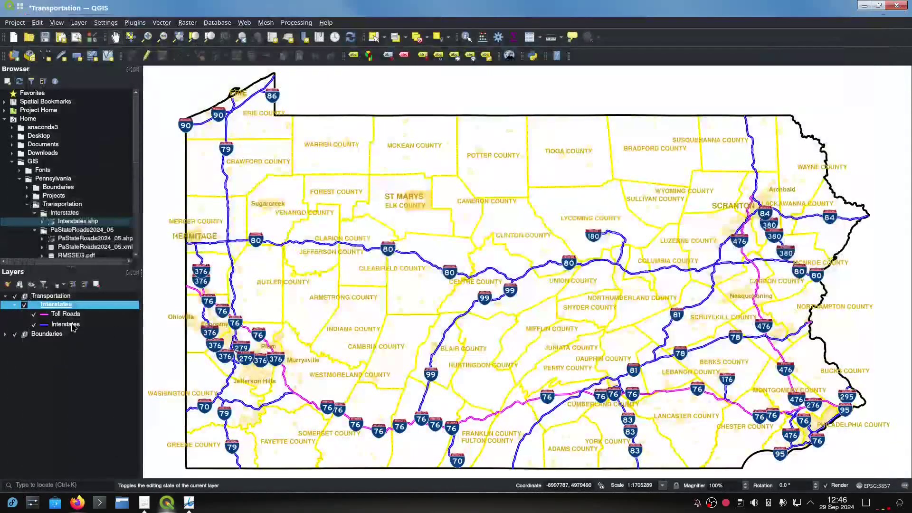
- Duplicate the first 2 Digit Interstates label rule of the Interstates layer, the one using TRAF_RT__1
{"action": "right_click", "coordinate": [87, 308]}
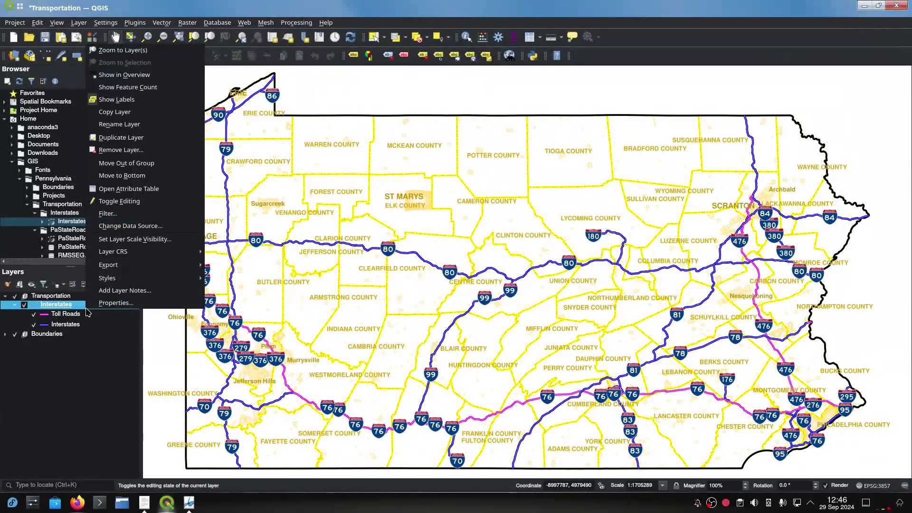
{"action": "left_click", "coordinate": [110, 305]}
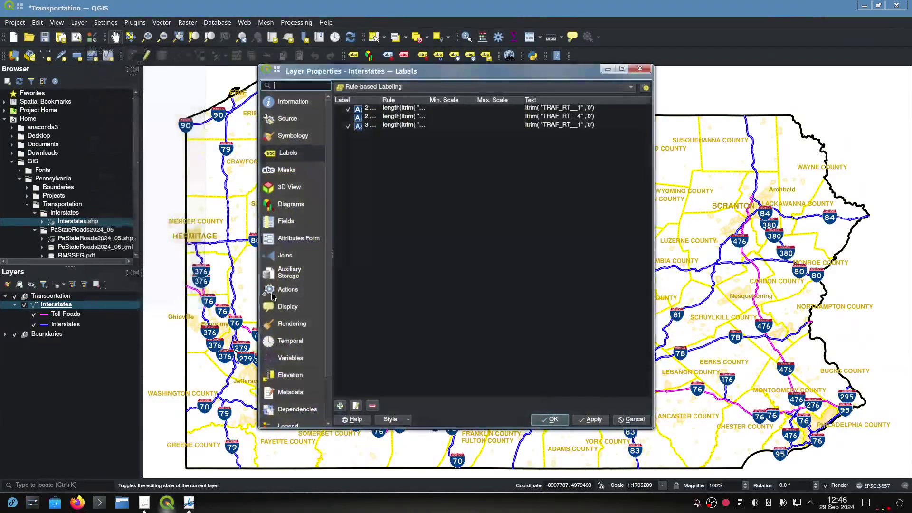
{"action": "left_click", "coordinate": [405, 109]}
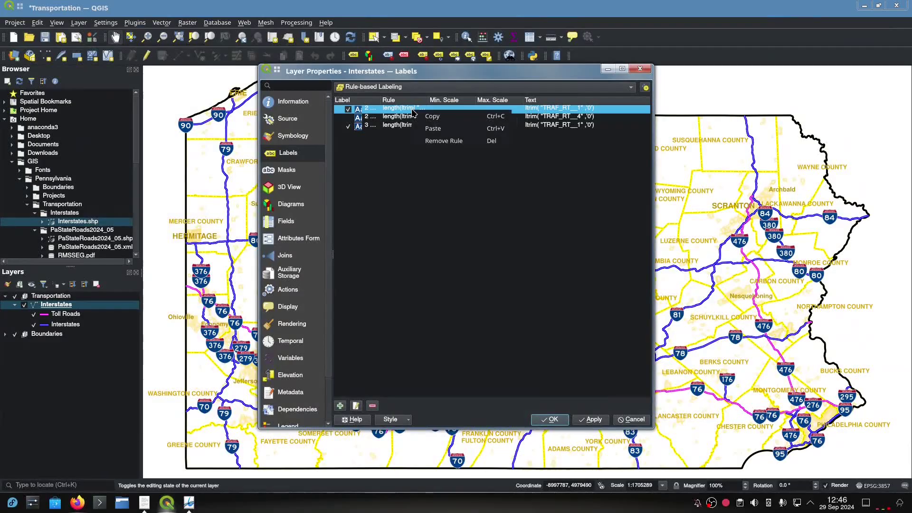
{"action": "right_click", "coordinate": [408, 169]}
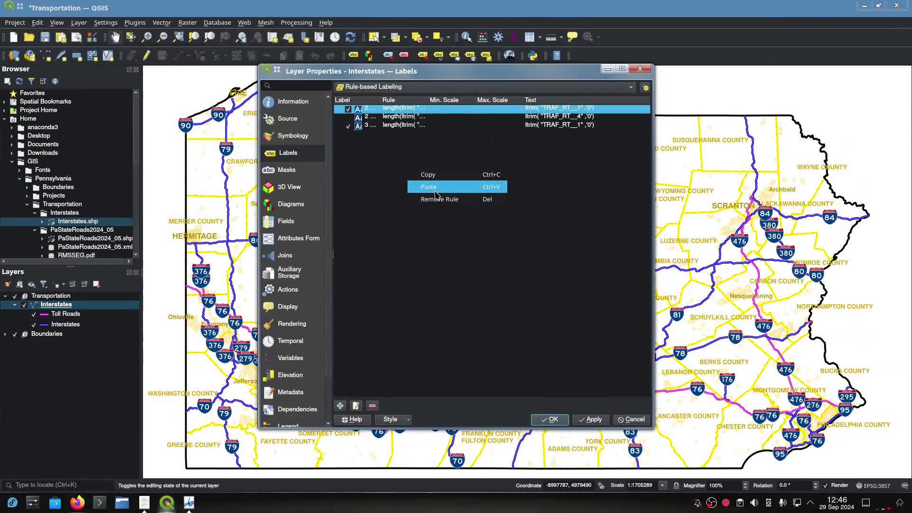
{"action": "left_click", "coordinate": [429, 187]}
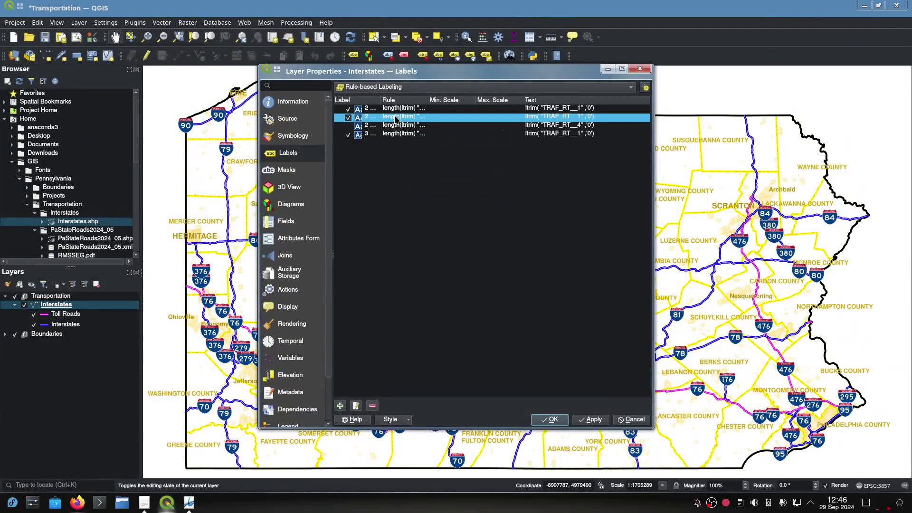
- Change the field in the duplicated 2 Digit Interstates rule's filter to TRAF_RT__4, keeping the <=2 length test
{"action": "double_click", "coordinate": [396, 119]}
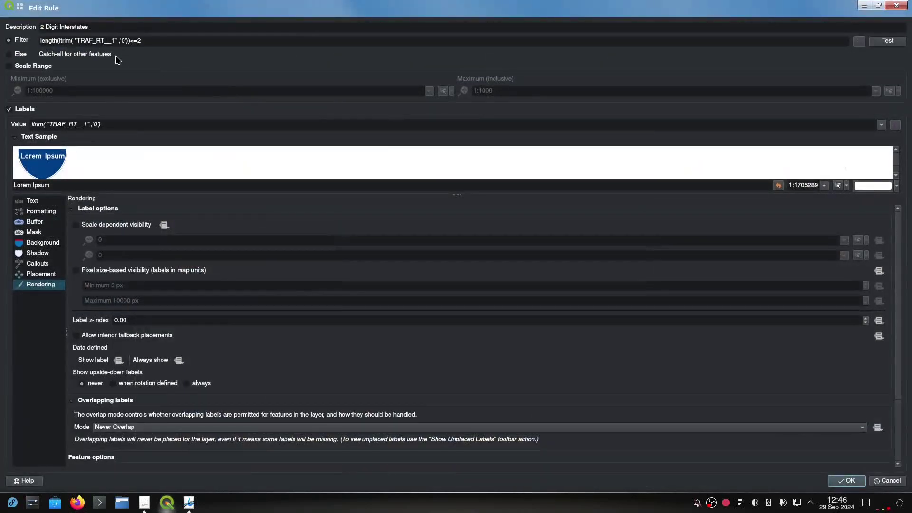
{"action": "left_click", "coordinate": [112, 42]}
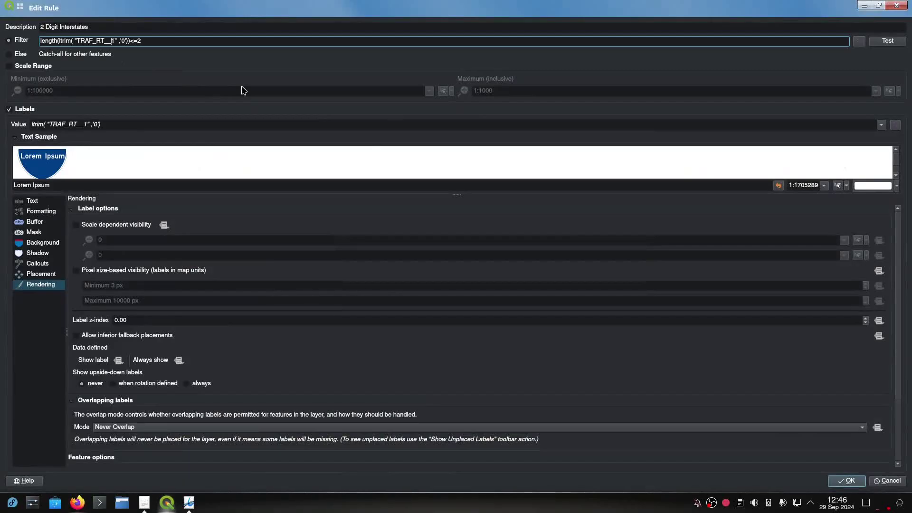
{"action": "key", "text": "Delete"}
{"action": "type", "text": "4"}
{"action": "left_click", "coordinate": [84, 125]}
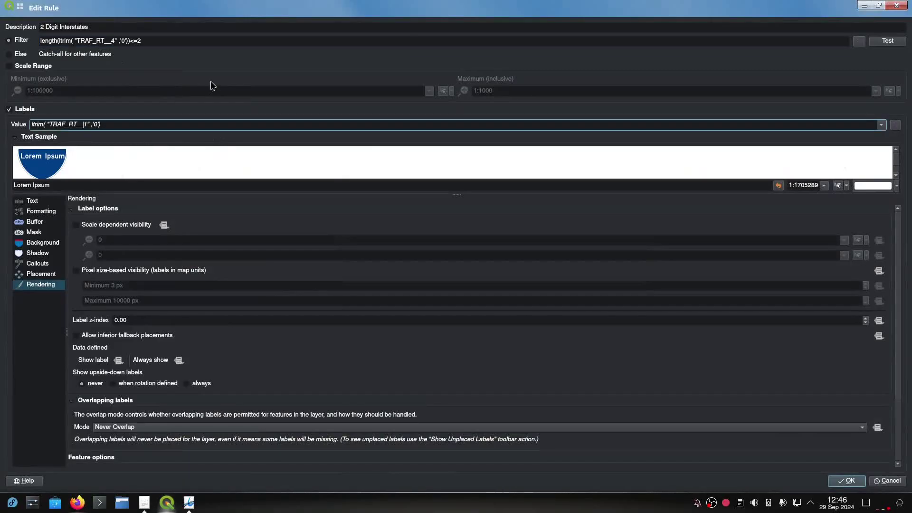
- Extend the duplicated two-digit rule's filter with the condition AND "TRAF_RT__3" = 'I'
{"action": "left_click", "coordinate": [154, 41]}
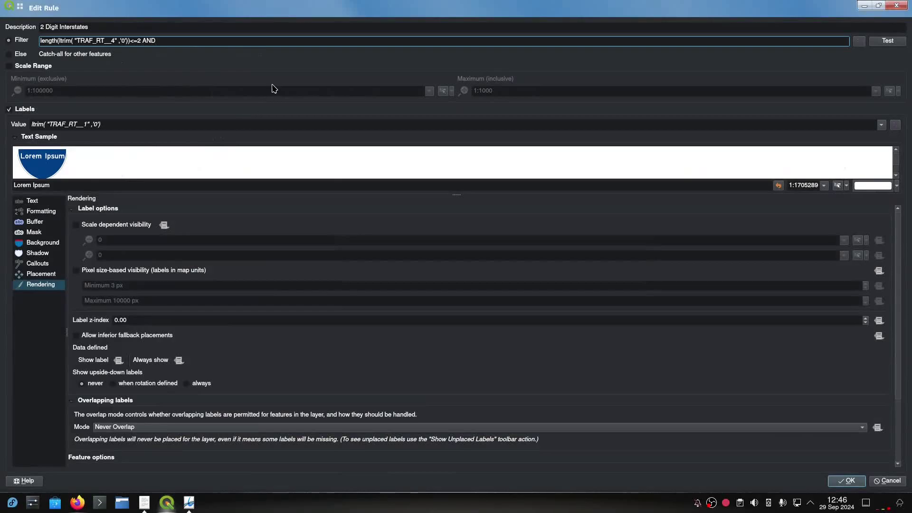
{"action": "left_click", "coordinate": [865, 42]}
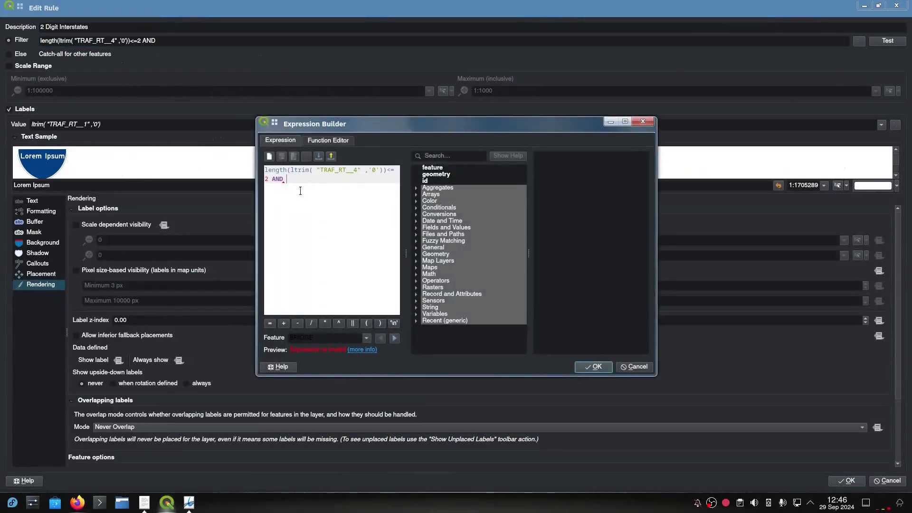
{"action": "left_click", "coordinate": [415, 229]}
{"action": "scroll", "coordinate": [465, 268], "scroll_direction": "down", "scroll_amount": 10}
{"action": "scroll", "coordinate": [464, 268], "scroll_direction": "down", "scroll_amount": 6}
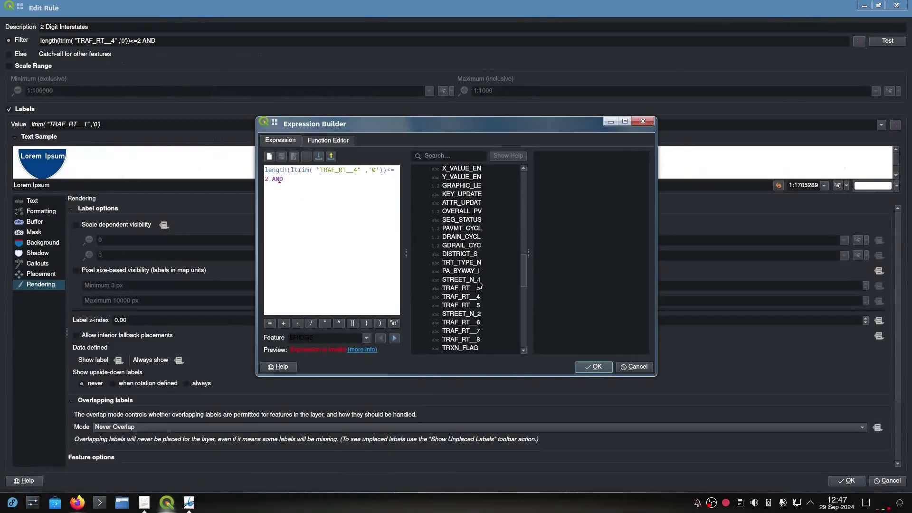
{"action": "left_click", "coordinate": [470, 290]}
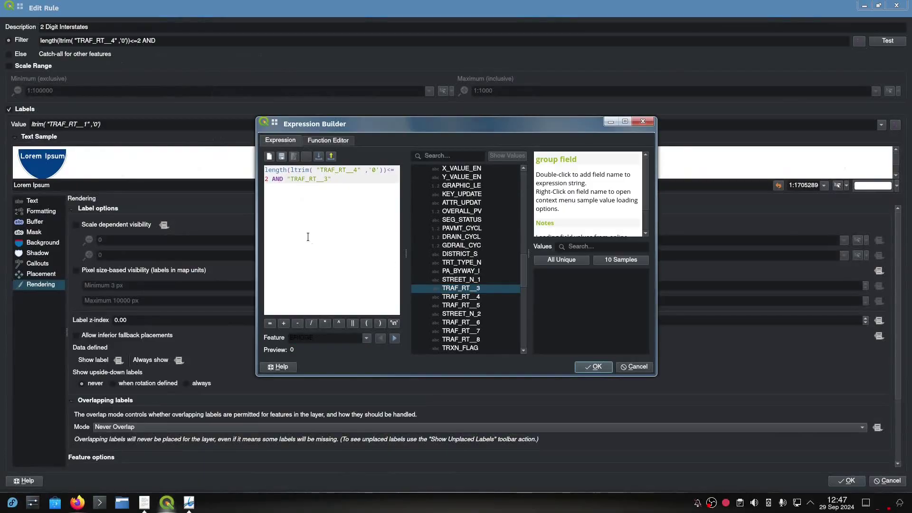
{"action": "type", "text": "="}
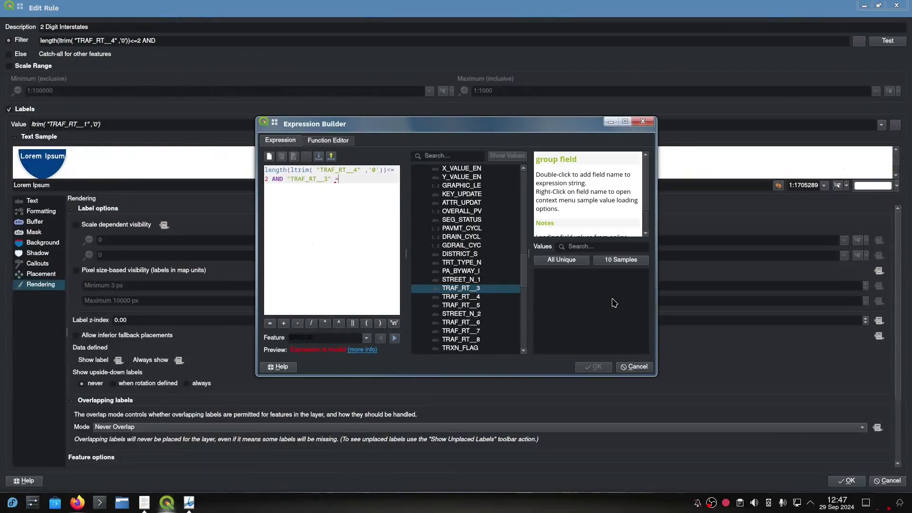
{"action": "left_click", "coordinate": [574, 262]}
{"action": "double_click", "coordinate": [546, 279]}
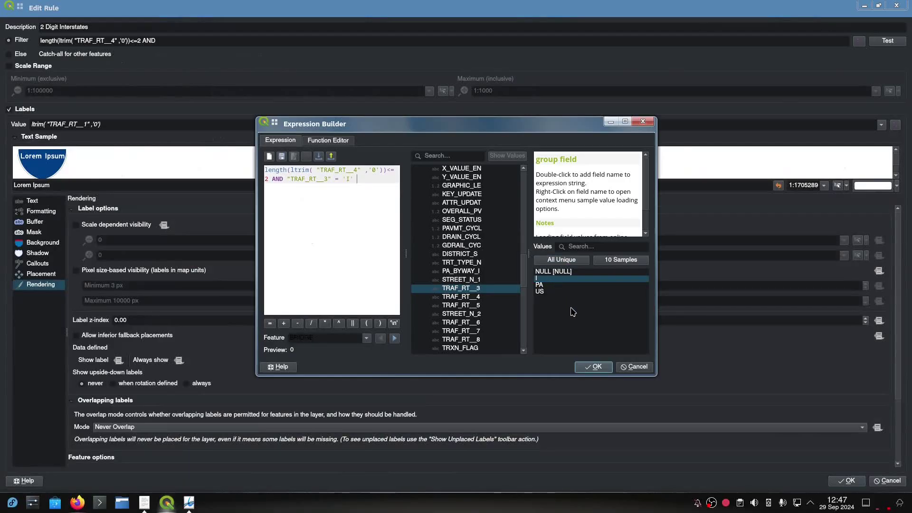
{"action": "left_click", "coordinate": [594, 367]}
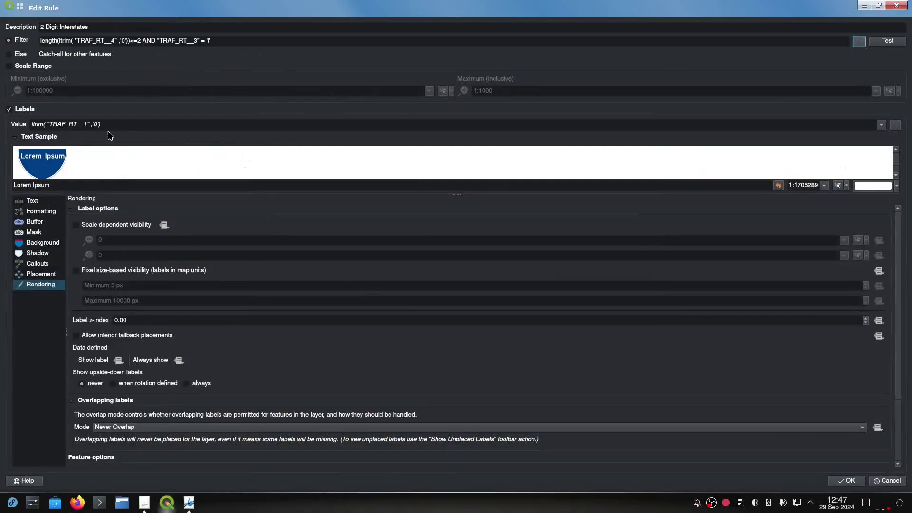
- Set the duplicated two-digit rule's label value expression to ltrim( "TRAF_RT__4" ,'0')
{"action": "left_click", "coordinate": [881, 125]}
{"action": "left_click", "coordinate": [882, 125]}
{"action": "left_click", "coordinate": [895, 124]}
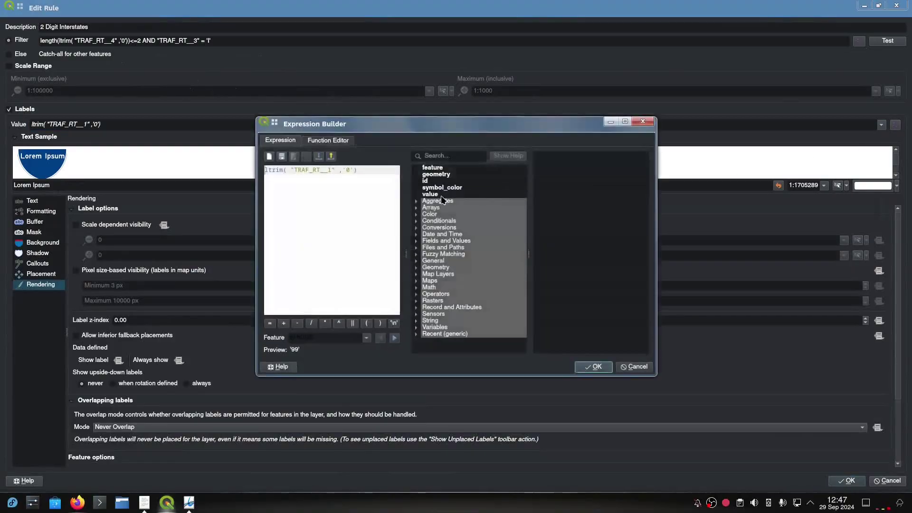
{"action": "left_click", "coordinate": [329, 169]}
{"action": "key", "text": "BackSpace"}
{"action": "type", "text": "4"}
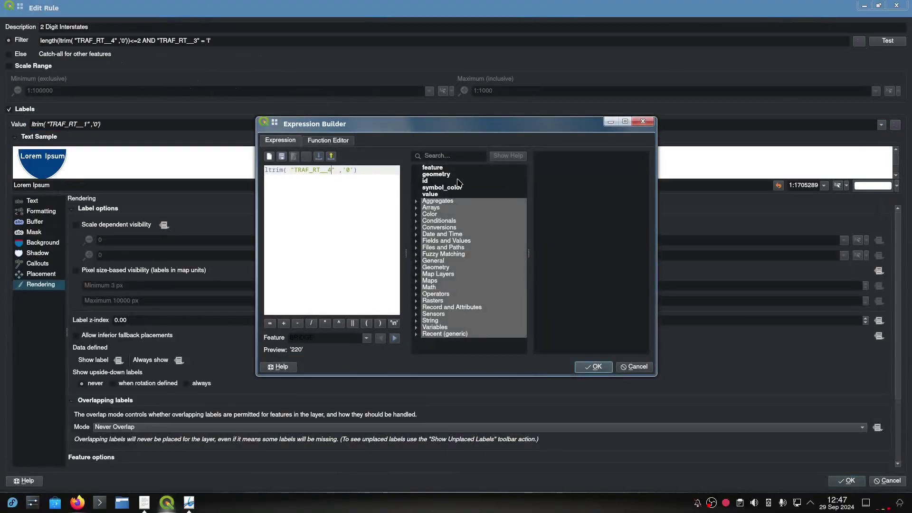
{"action": "left_click", "coordinate": [594, 367]}
- Test the duplicated two-digit rule's filter, accept the rule, then apply the labels and close the layer properties
{"action": "left_click", "coordinate": [886, 41]}
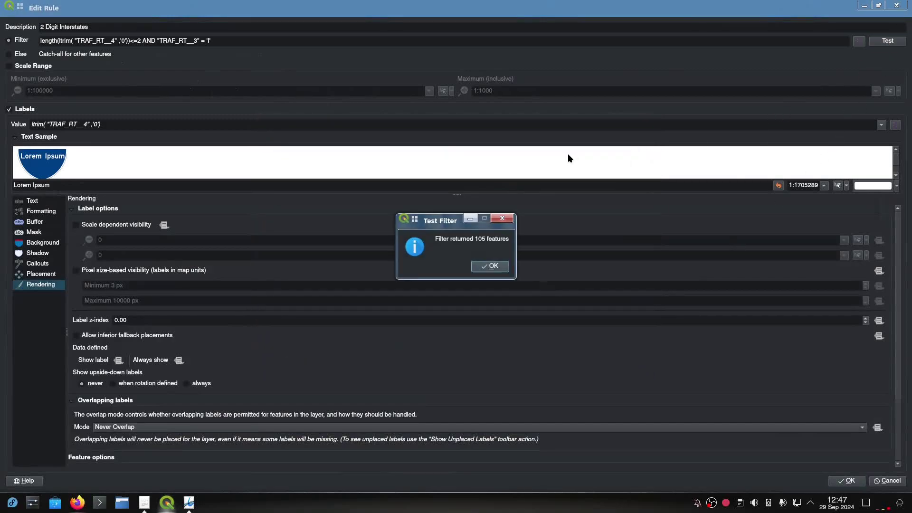
{"action": "left_click", "coordinate": [490, 266]}
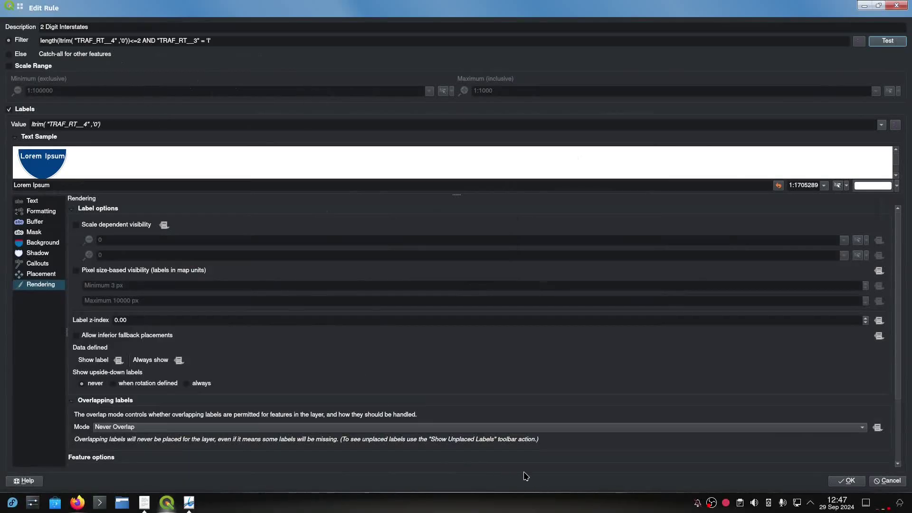
{"action": "left_click", "coordinate": [838, 484]}
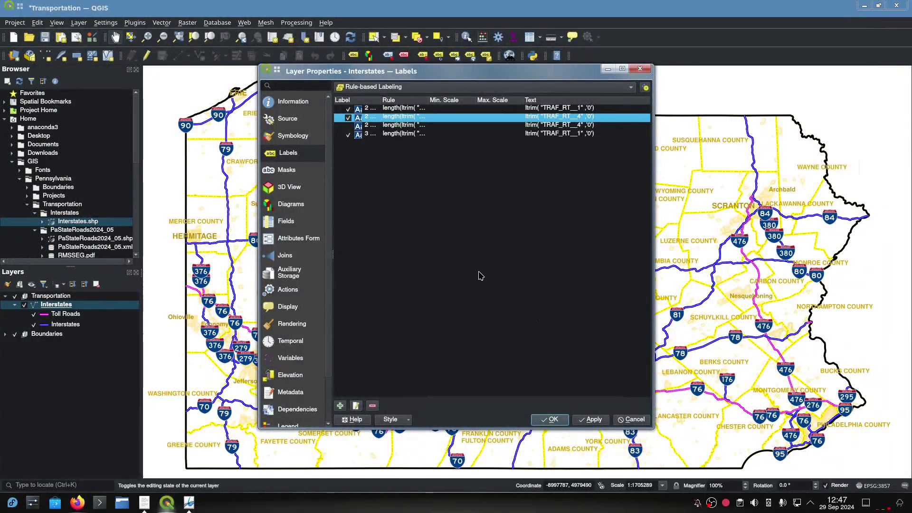
{"action": "left_click", "coordinate": [587, 420]}
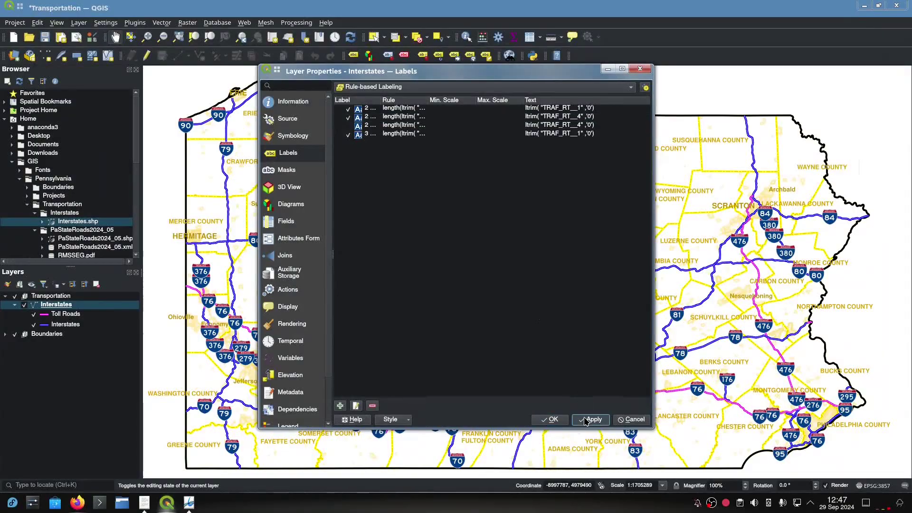
{"action": "left_click", "coordinate": [554, 419]}
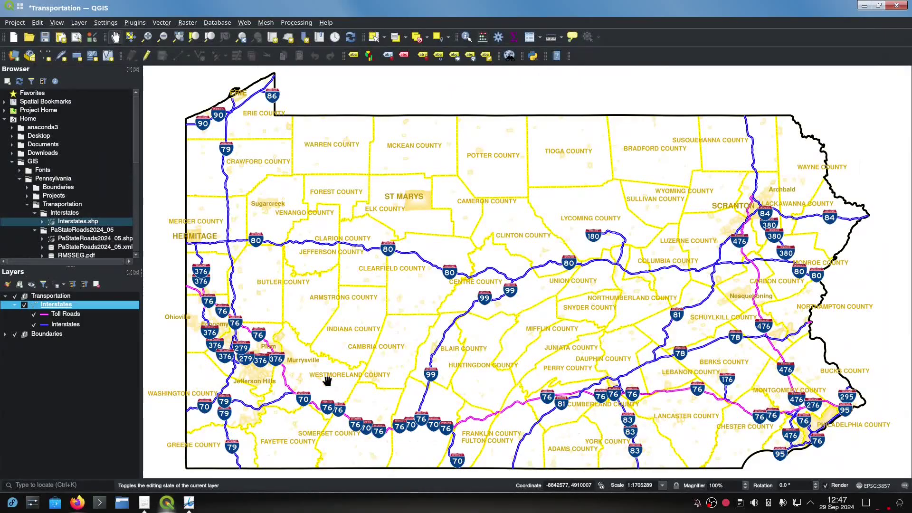
- Duplicate the 3 Digit Interstates label rule in the Interstates layer's label properties
{"action": "right_click", "coordinate": [95, 306]}
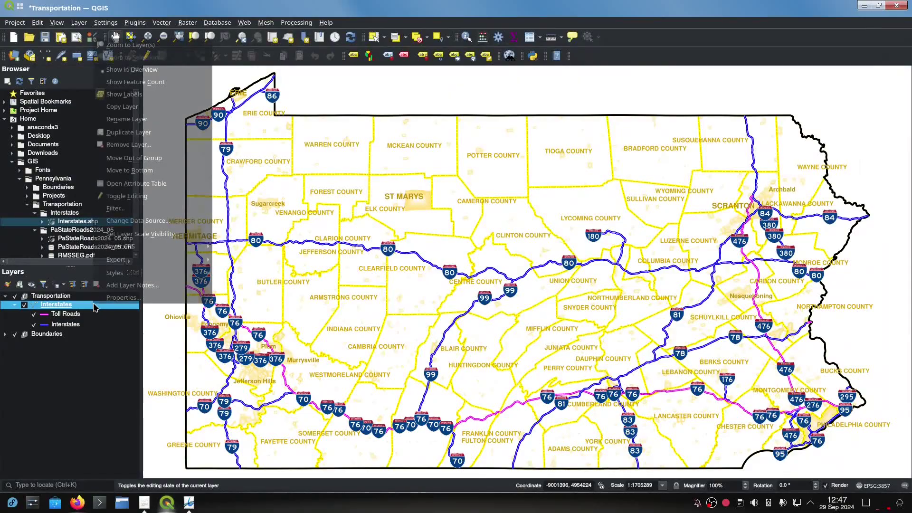
{"action": "left_click", "coordinate": [116, 300]}
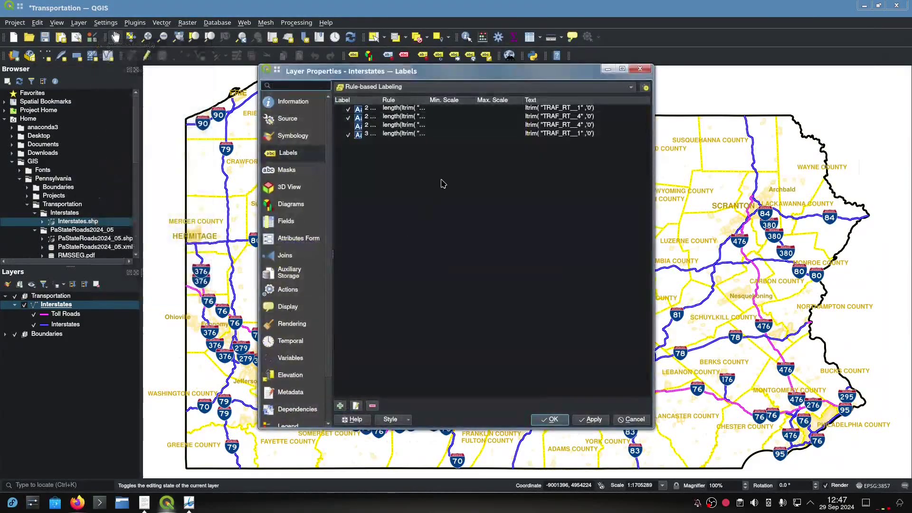
{"action": "left_click", "coordinate": [387, 136]}
{"action": "right_click", "coordinate": [398, 144]}
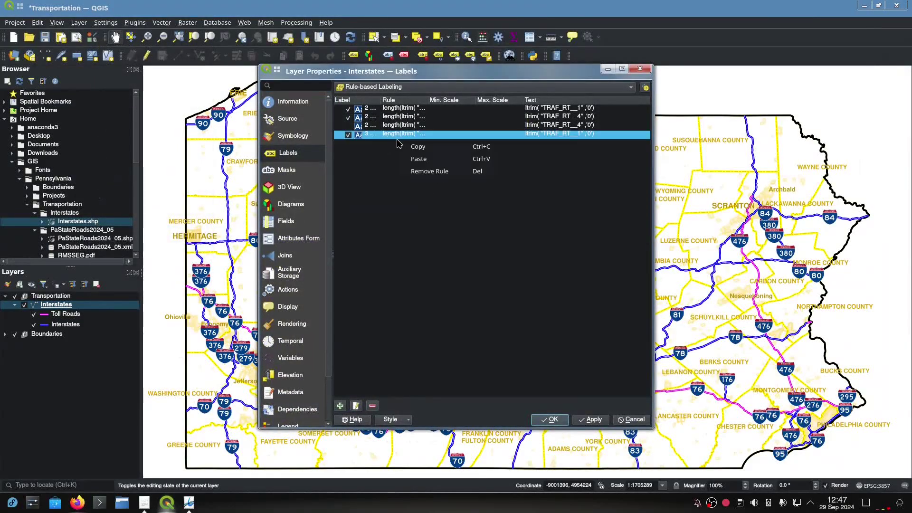
{"action": "left_click", "coordinate": [387, 171]}
{"action": "right_click", "coordinate": [384, 170]}
{"action": "left_click", "coordinate": [406, 188]}
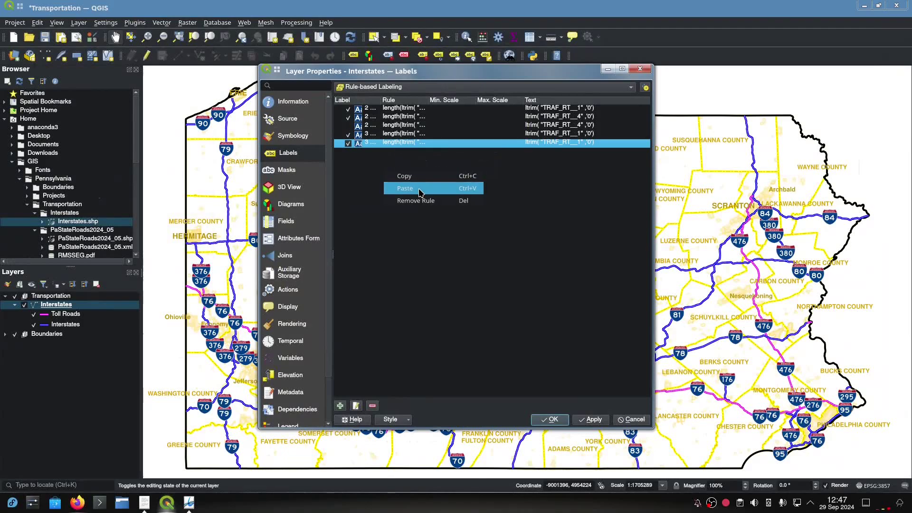
- Change the field in the duplicated 3 Digit Interstates rule's filter to TRAF_RT__4, keeping the =3 length test
{"action": "double_click", "coordinate": [391, 143]}
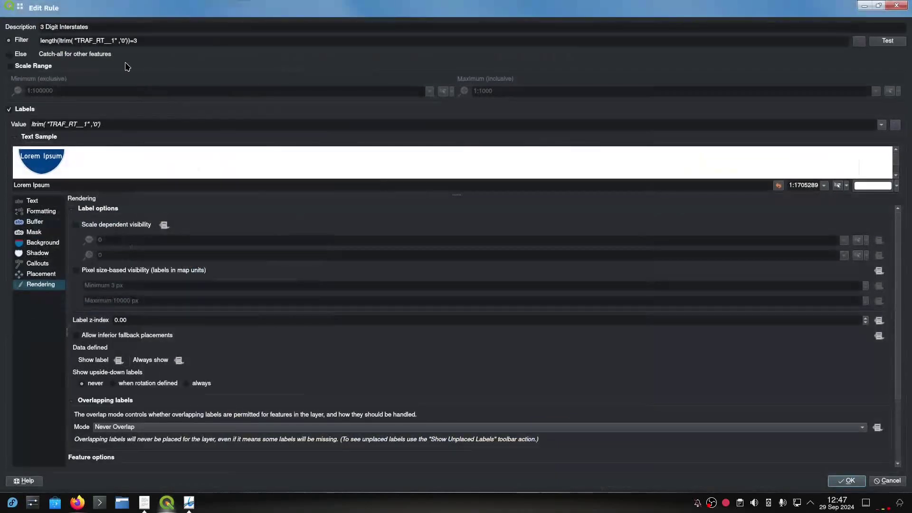
{"action": "left_click", "coordinate": [115, 41]}
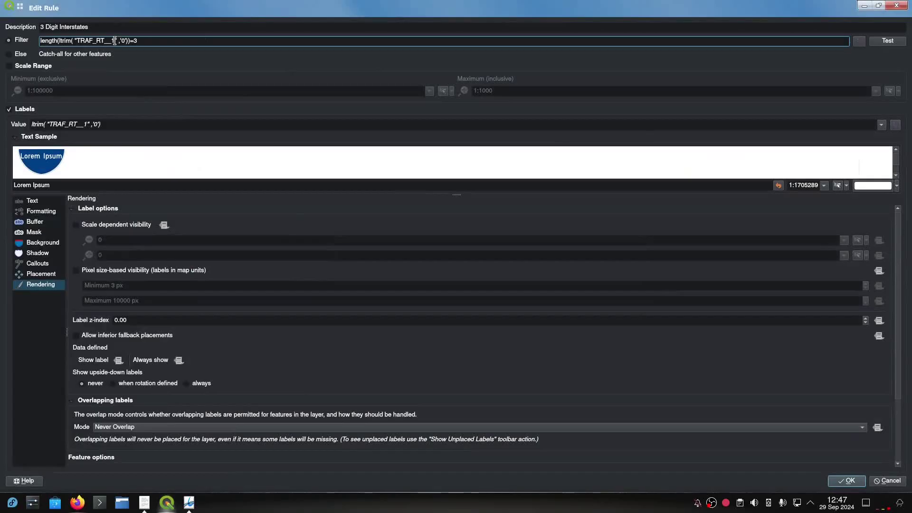
{"action": "key", "text": "BackSpace"}
{"action": "type", "text": "4"}
- Extend the duplicated 3 Digit Interstates rule's filter with the condition AND "TRAF_RT__3" = 'I'
{"action": "left_click", "coordinate": [858, 41]}
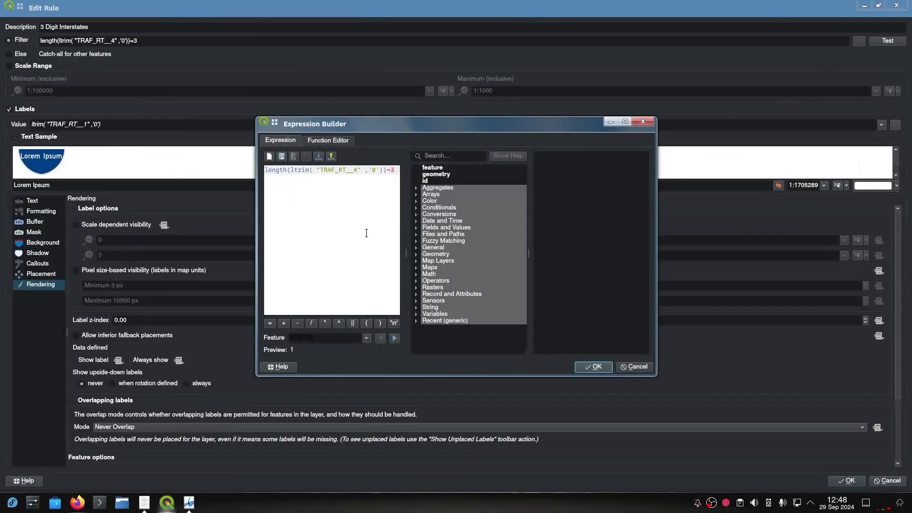
{"action": "key", "text": "Return"}
{"action": "type", "text": "AND"}
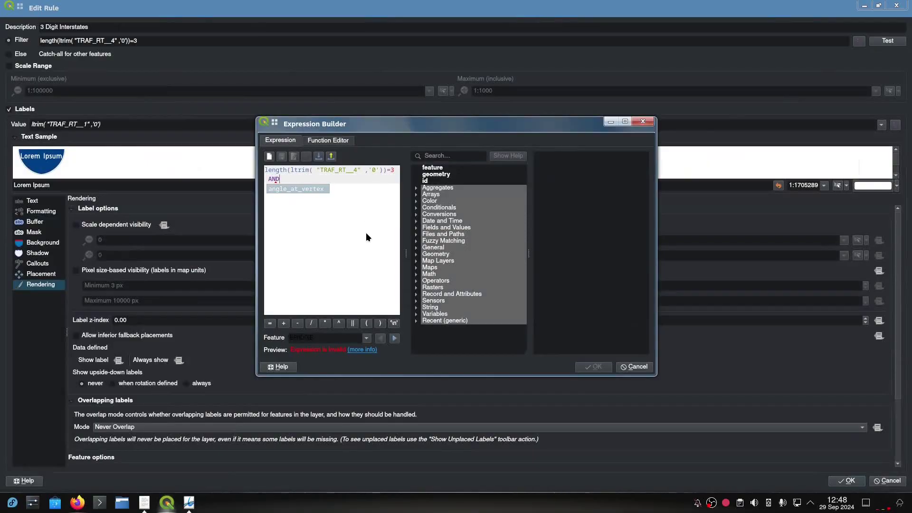
{"action": "left_click", "coordinate": [416, 228]}
{"action": "scroll", "coordinate": [477, 268], "scroll_direction": "down", "scroll_amount": 8}
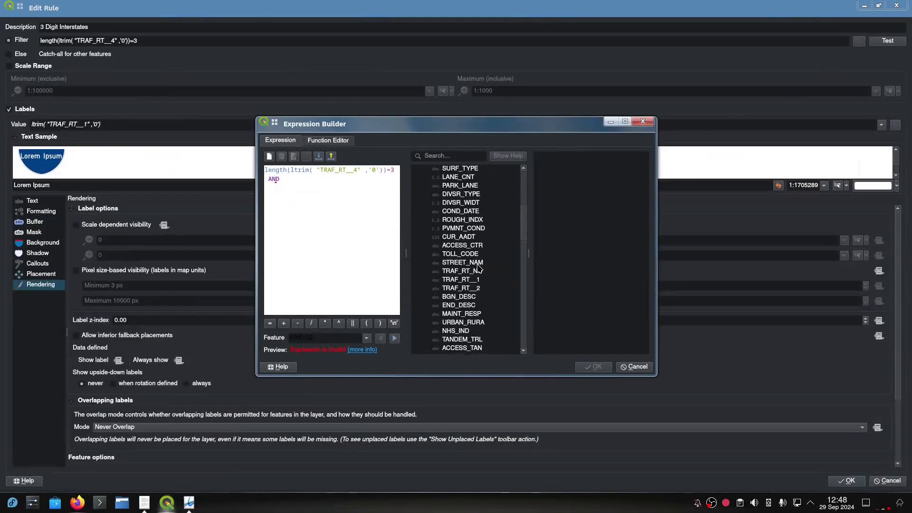
{"action": "scroll", "coordinate": [479, 269], "scroll_direction": "down", "scroll_amount": 2}
{"action": "scroll", "coordinate": [480, 296], "scroll_direction": "down", "scroll_amount": 7}
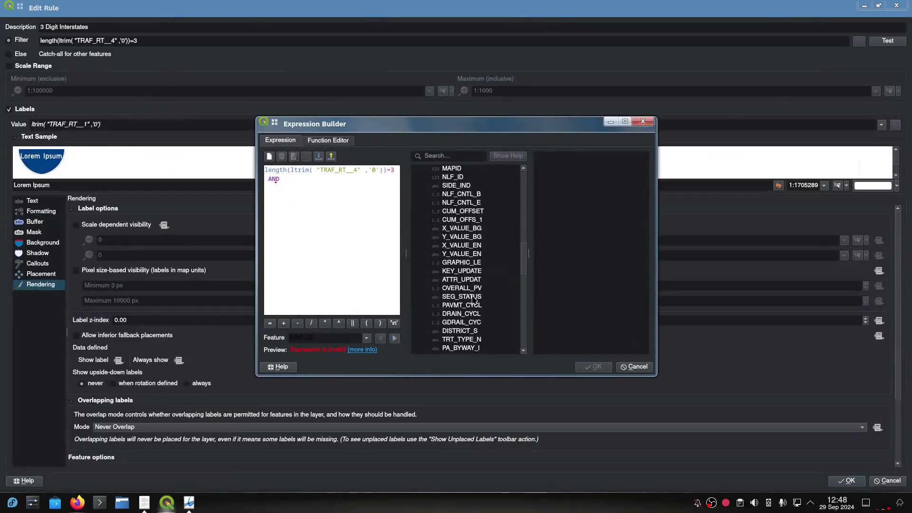
{"action": "double_click", "coordinate": [471, 288]}
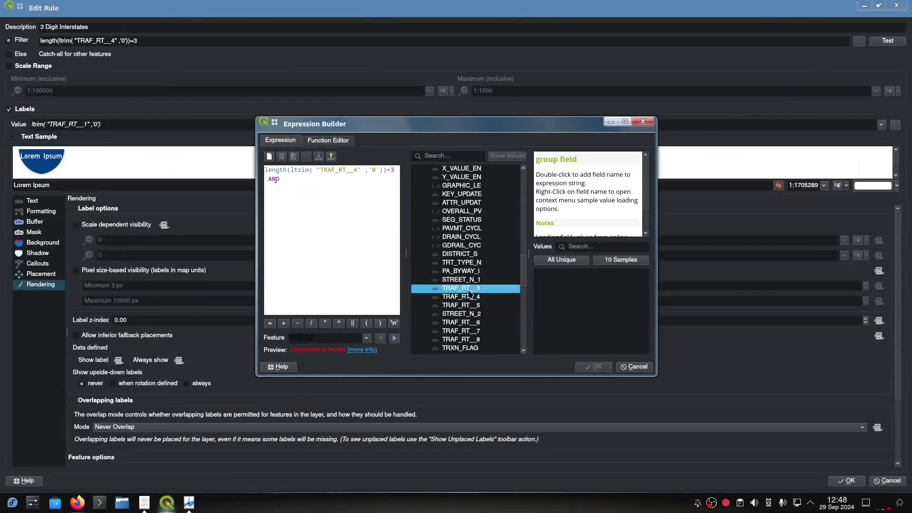
{"action": "type", "text": "="}
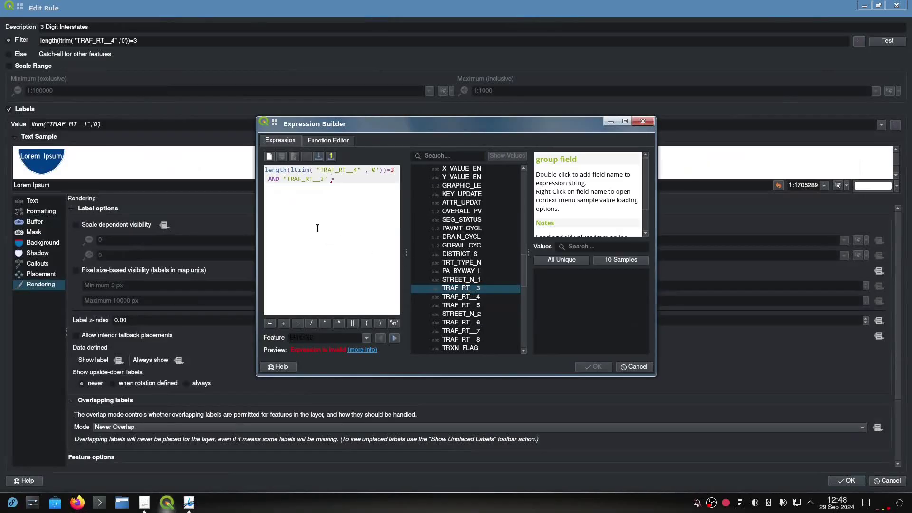
{"action": "left_click", "coordinate": [578, 261]}
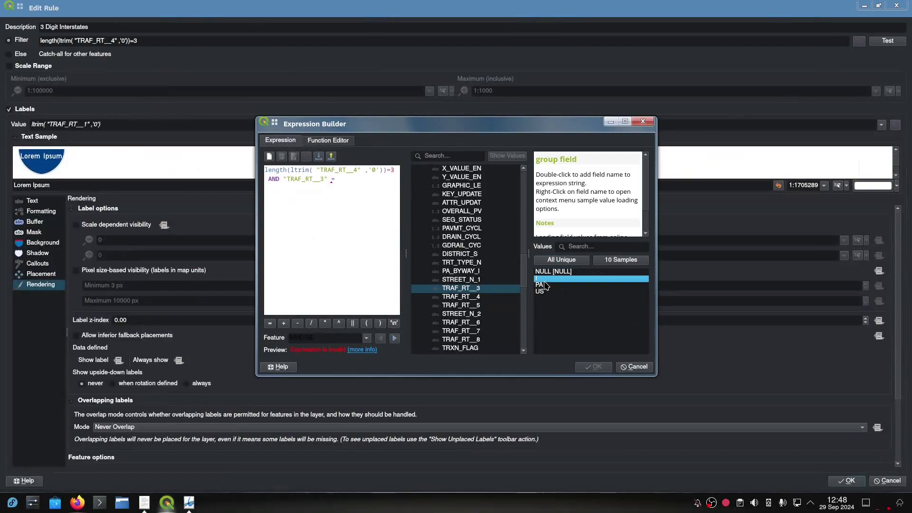
{"action": "double_click", "coordinate": [544, 280]}
{"action": "left_click", "coordinate": [589, 368]}
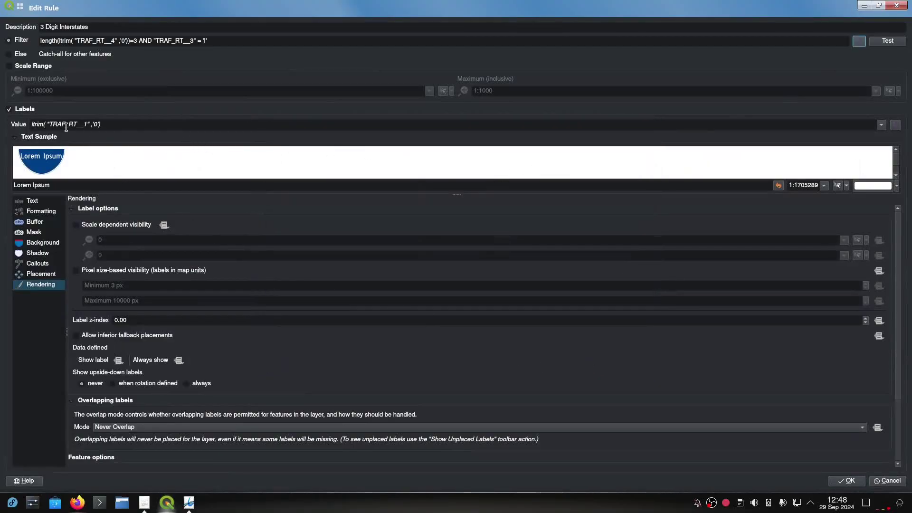
- Set the duplicated 3 Digit Interstates rule's label value to ltrim( "TRAF_RT__4" ,'0') and test its filter
{"action": "left_click", "coordinate": [85, 125]}
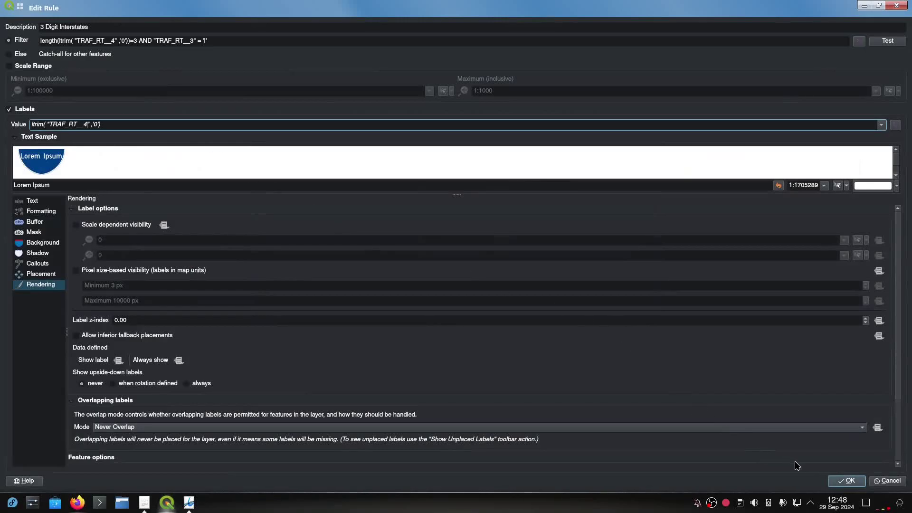
{"action": "left_click", "coordinate": [848, 482]}
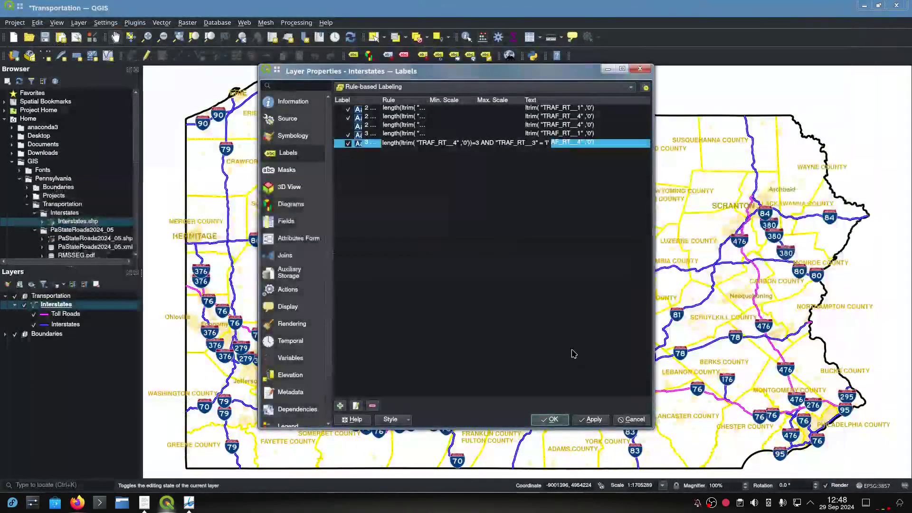
{"action": "double_click", "coordinate": [609, 144]}
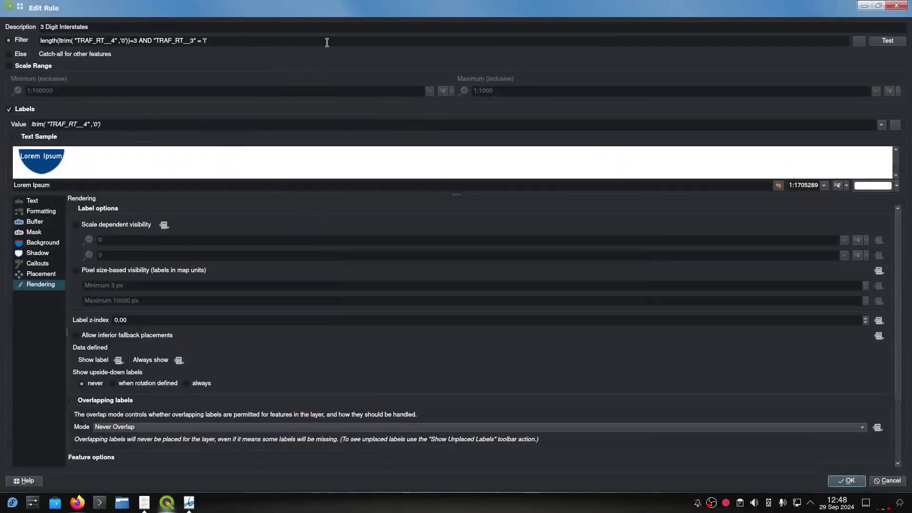
{"action": "left_click", "coordinate": [895, 43]}
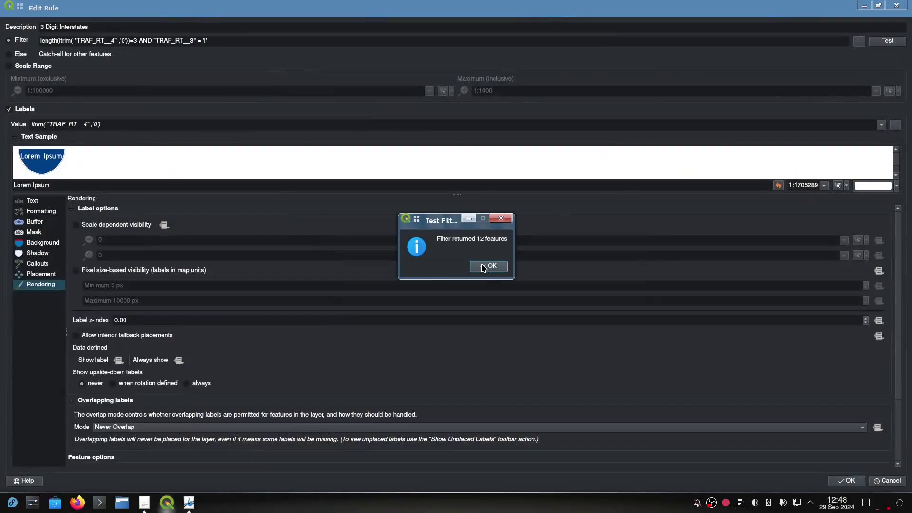
{"action": "left_click", "coordinate": [484, 268]}
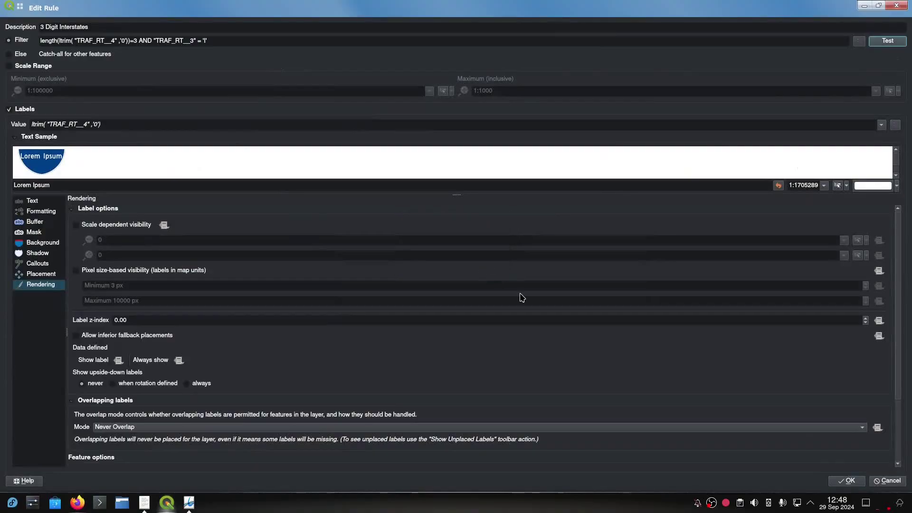
{"action": "left_click", "coordinate": [847, 481]}
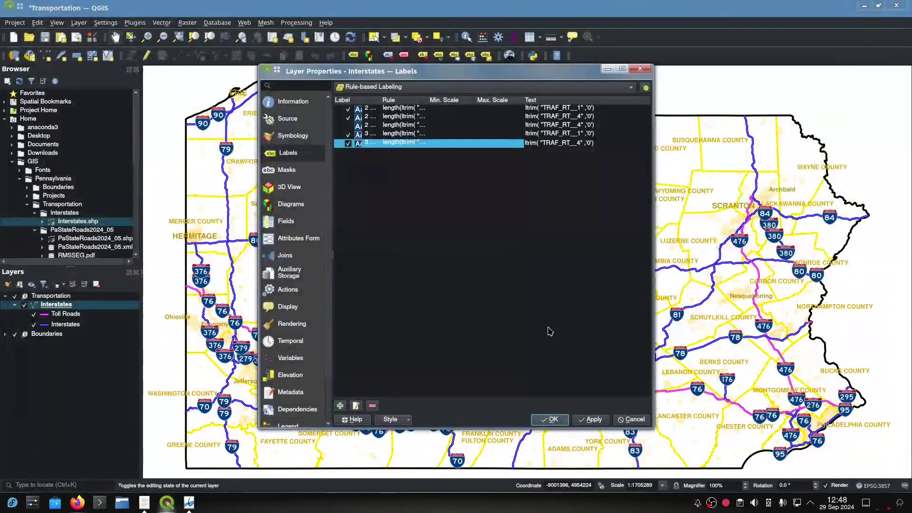
- Delete the surplus second two-digit TRAF_RT__4 label rule and accept the Interstates layer properties
{"action": "left_click", "coordinate": [589, 420]}
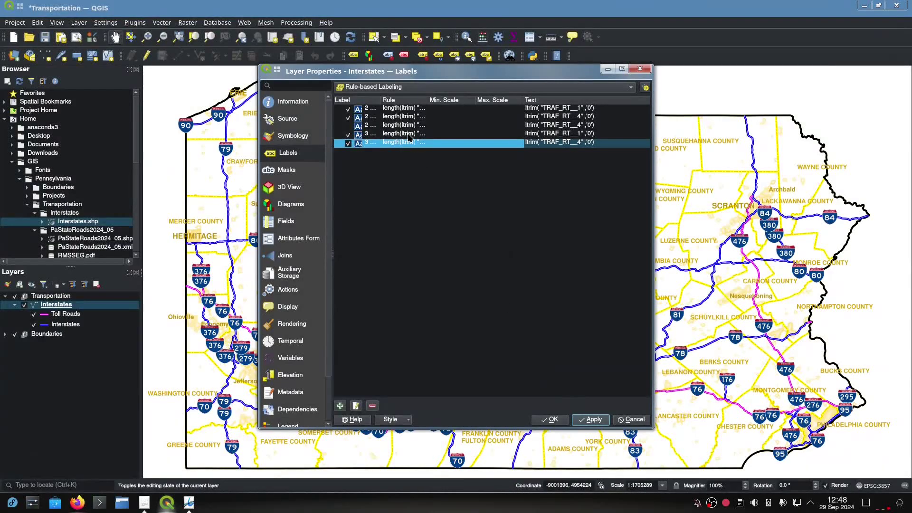
{"action": "left_click", "coordinate": [368, 126]}
{"action": "left_click", "coordinate": [372, 406]}
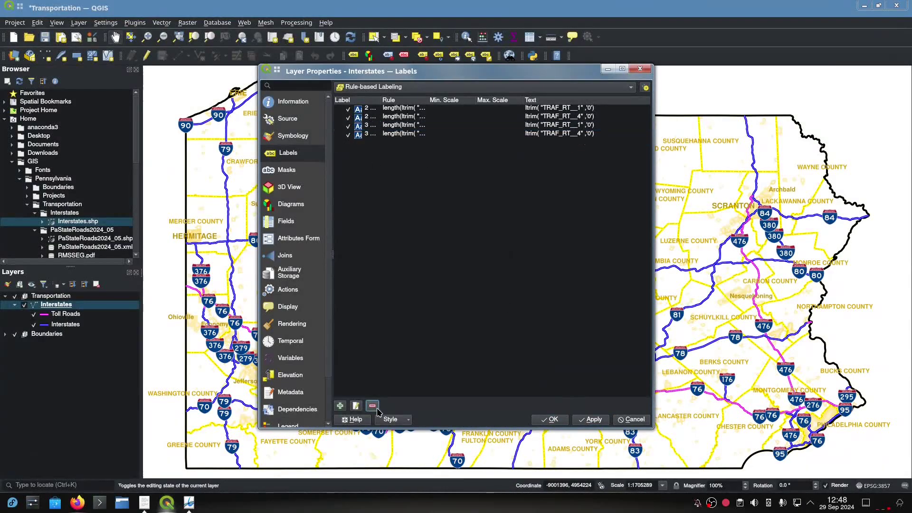
{"action": "left_click", "coordinate": [550, 420]}
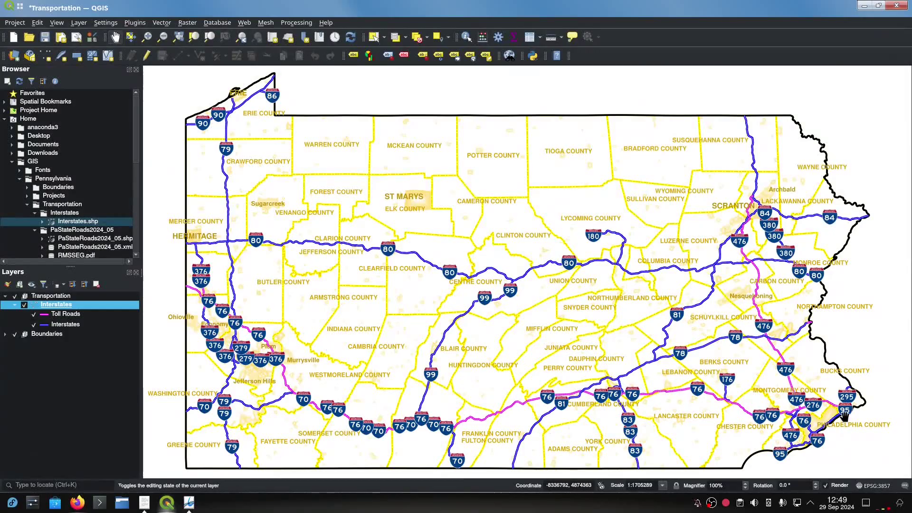
- Examine the interstate shield labels around Philadelphia and Harrisburg at several map scales
{"action": "scroll", "coordinate": [844, 416], "scroll_direction": "up", "scroll_amount": 2}
{"action": "left_click_drag", "start_coordinate": [815, 424], "coordinate": [613, 356]}
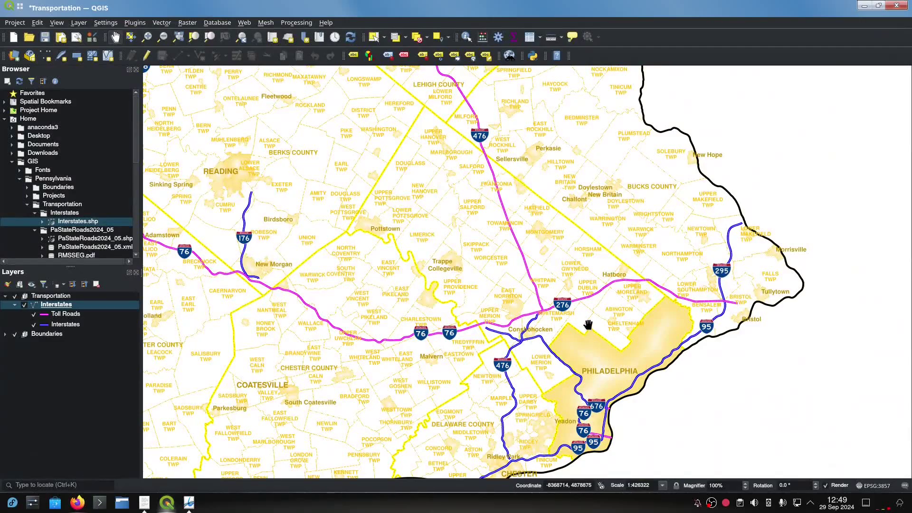
{"action": "left_click_drag", "start_coordinate": [599, 405], "coordinate": [580, 345]}
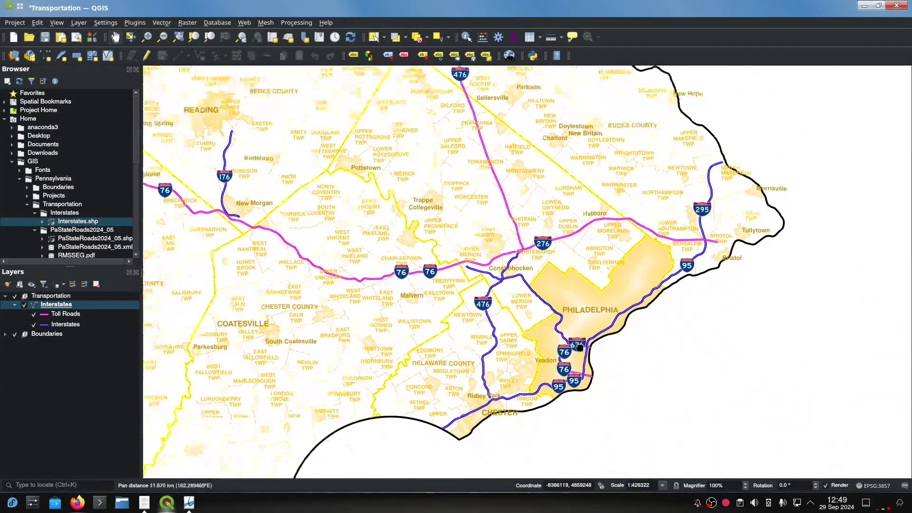
{"action": "scroll", "coordinate": [580, 350], "scroll_direction": "up", "scroll_amount": 2}
{"action": "scroll", "coordinate": [582, 342], "scroll_direction": "down", "scroll_amount": 1}
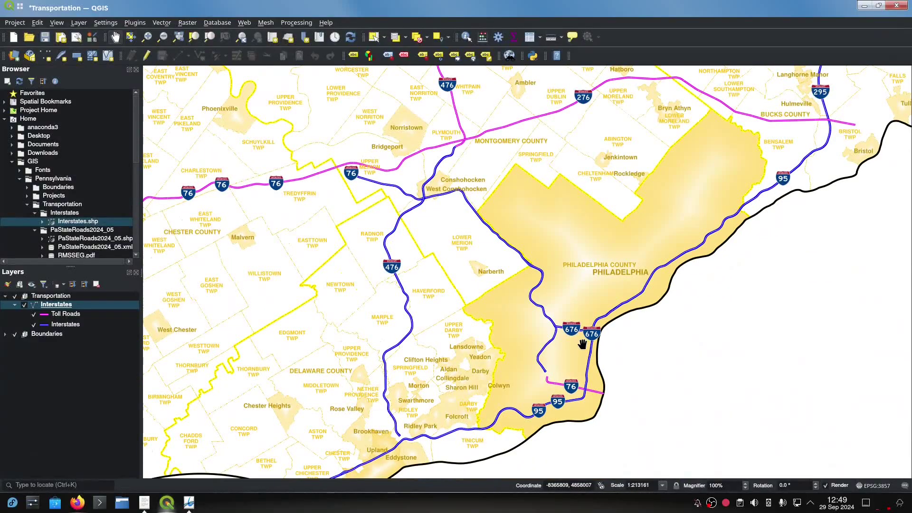
{"action": "scroll", "coordinate": [583, 344], "scroll_direction": "down", "scroll_amount": 2}
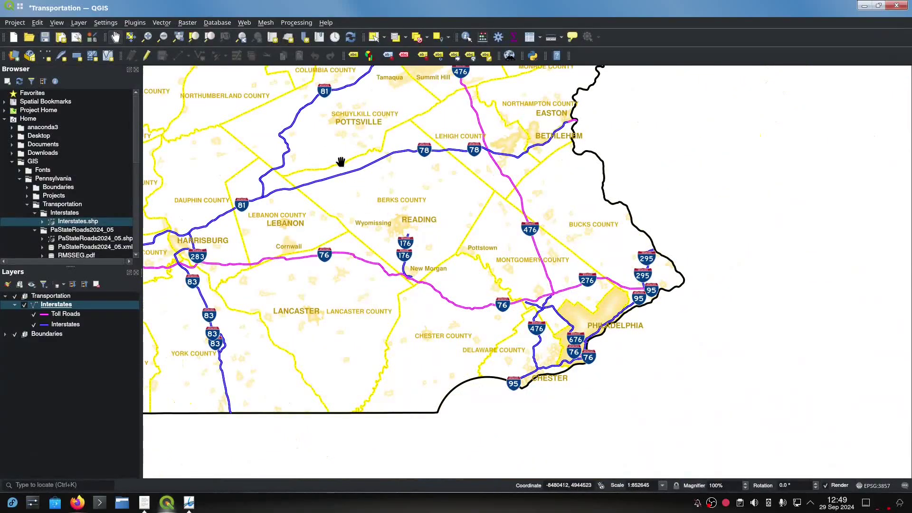
{"action": "left_click_drag", "start_coordinate": [341, 162], "coordinate": [595, 255]}
{"action": "scroll", "coordinate": [448, 348], "scroll_direction": "up", "scroll_amount": 2}
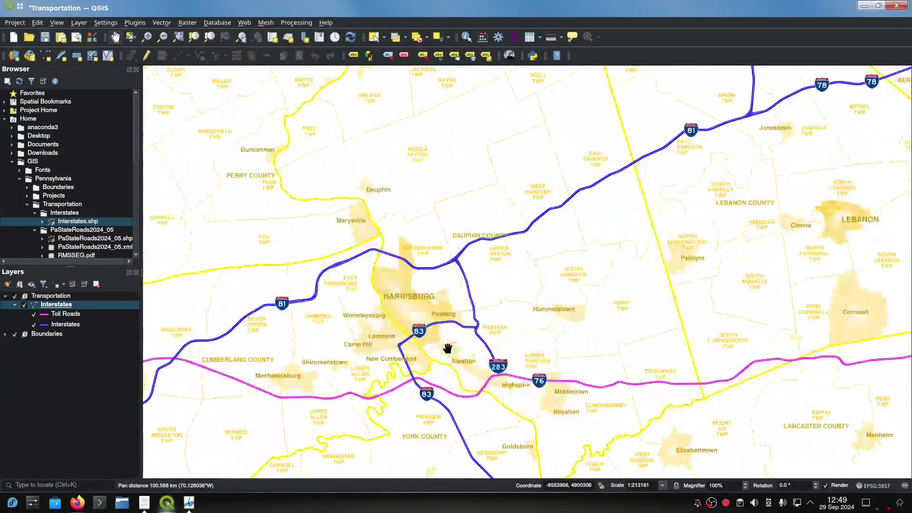
{"action": "scroll", "coordinate": [448, 347], "scroll_direction": "down", "scroll_amount": 3}
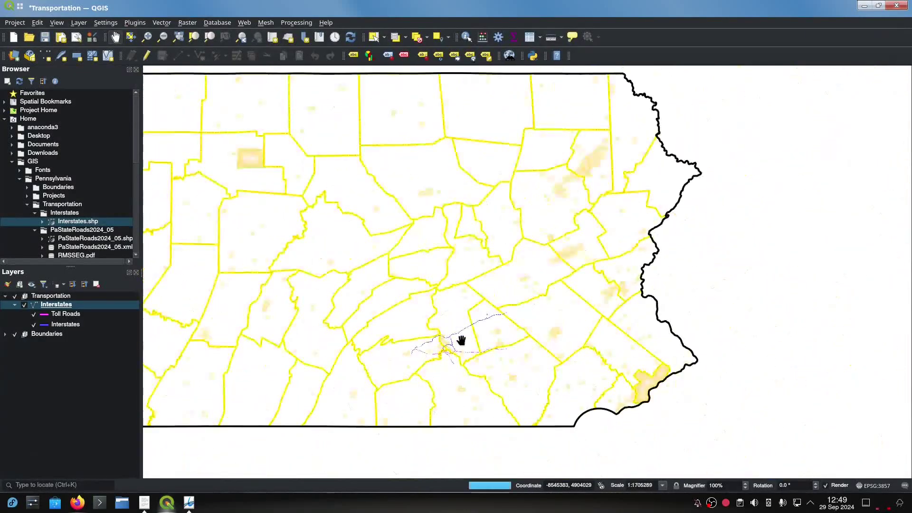
- Examine the interstate shield labels around Scranton, Pittsburgh and western Pennsylvania at several map scales
{"action": "left_click_drag", "start_coordinate": [597, 204], "coordinate": [626, 256]}
{"action": "scroll", "coordinate": [633, 225], "scroll_direction": "up", "scroll_amount": 2}
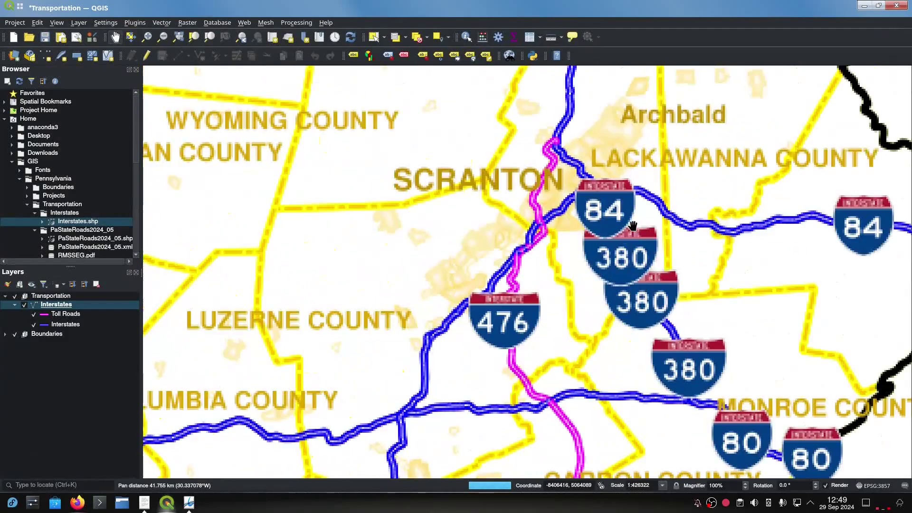
{"action": "scroll", "coordinate": [633, 225], "scroll_direction": "down", "scroll_amount": 1}
{"action": "scroll", "coordinate": [604, 213], "scroll_direction": "down", "scroll_amount": 1}
{"action": "left_click_drag", "start_coordinate": [291, 351], "coordinate": [566, 271]}
{"action": "left_click_drag", "start_coordinate": [412, 279], "coordinate": [427, 331]}
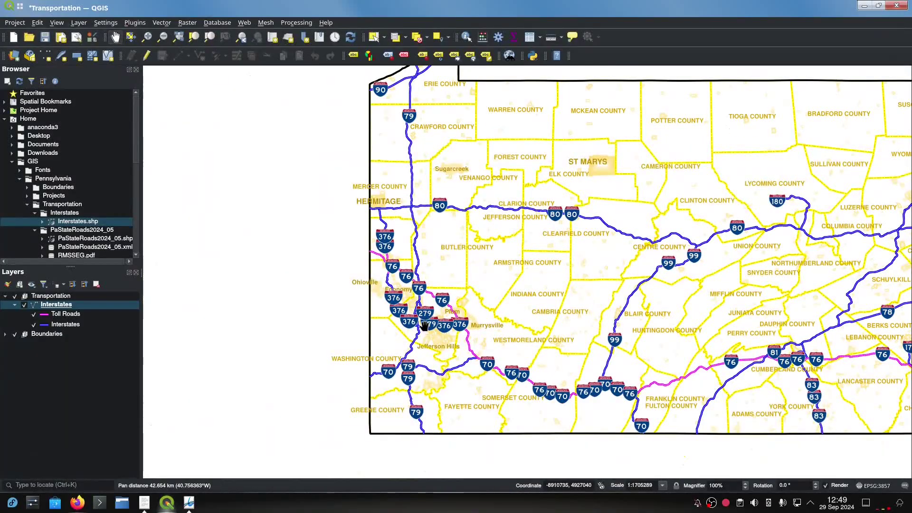
{"action": "scroll", "coordinate": [425, 326], "scroll_direction": "up", "scroll_amount": 3}
{"action": "scroll", "coordinate": [475, 300], "scroll_direction": "up", "scroll_amount": 1}
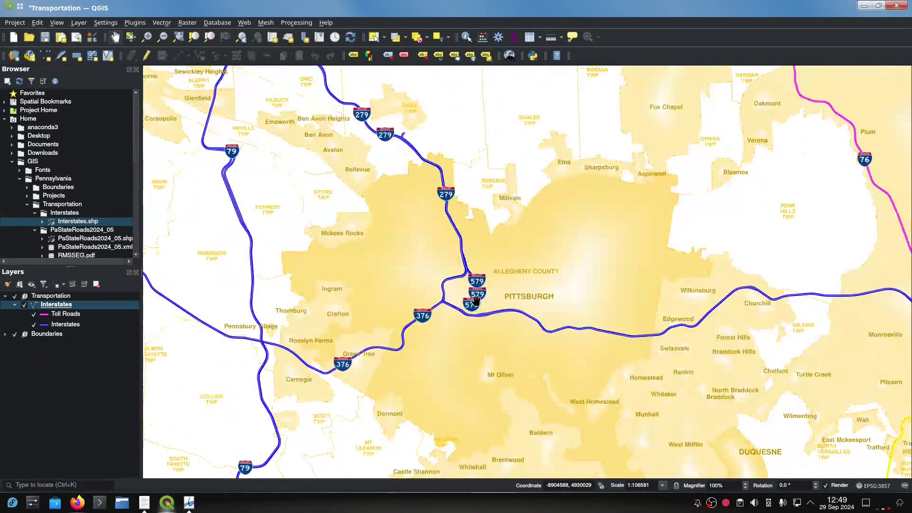
{"action": "scroll", "coordinate": [488, 323], "scroll_direction": "down", "scroll_amount": 2}
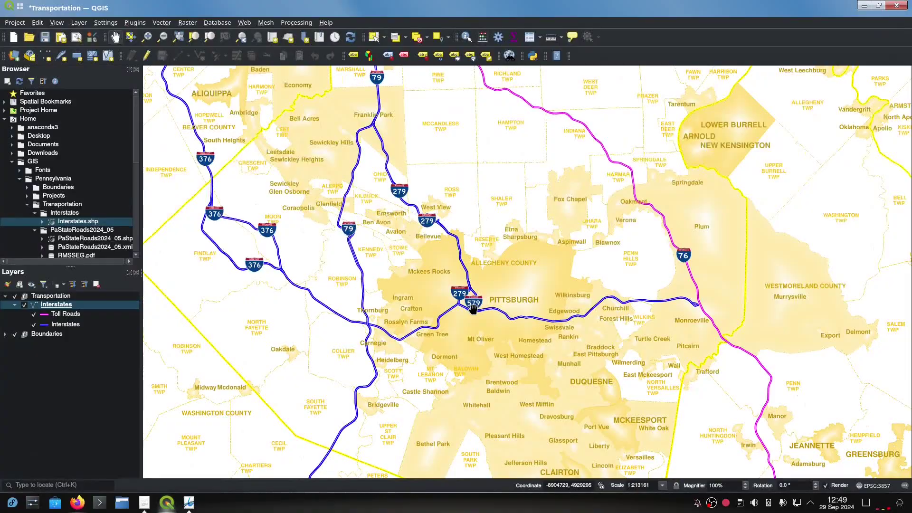
{"action": "scroll", "coordinate": [475, 309], "scroll_direction": "down", "scroll_amount": 1}
{"action": "left_click_drag", "start_coordinate": [697, 310], "coordinate": [511, 362]}
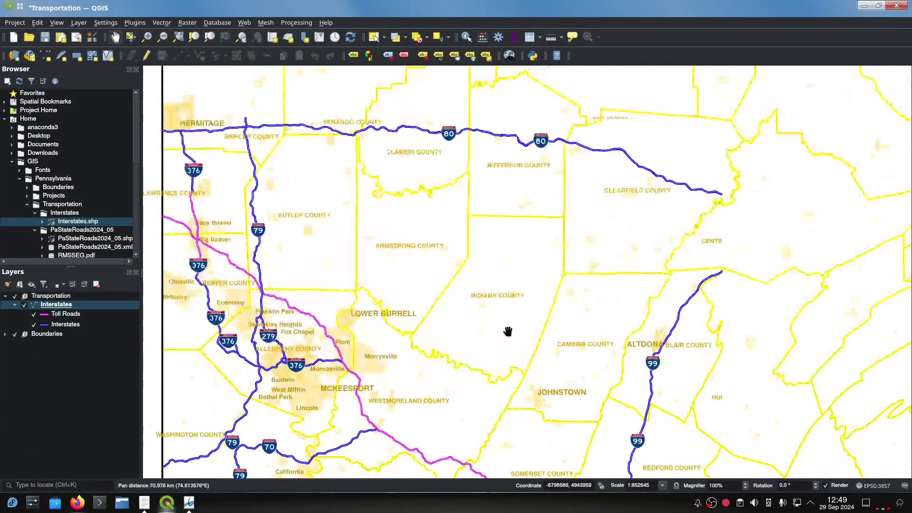
{"action": "scroll", "coordinate": [508, 325], "scroll_direction": "down", "scroll_amount": 1}
{"action": "left_click_drag", "start_coordinate": [638, 368], "coordinate": [493, 382]}
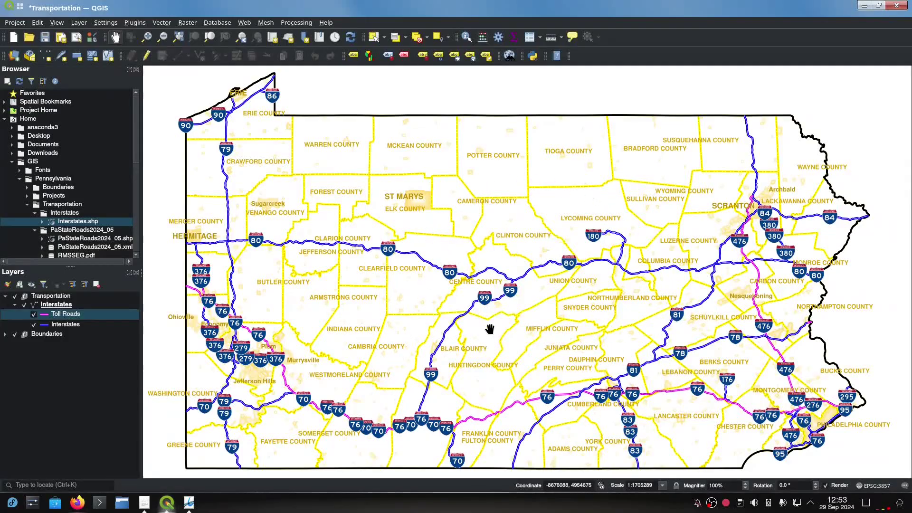
- Open the Interstates layer's attribute table, sort it by TRAF_RT__2 and examine the rows that have a value in that field
{"action": "left_click", "coordinate": [92, 304]}
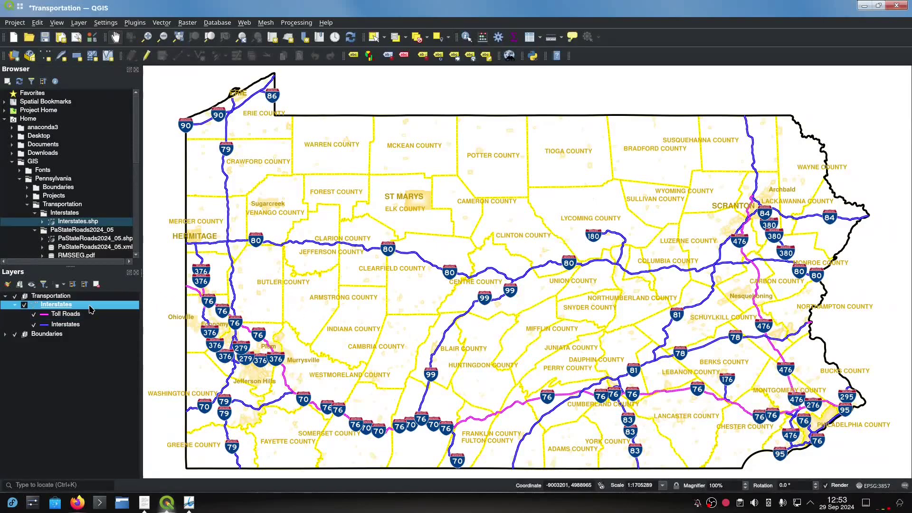
{"action": "right_click", "coordinate": [91, 308]}
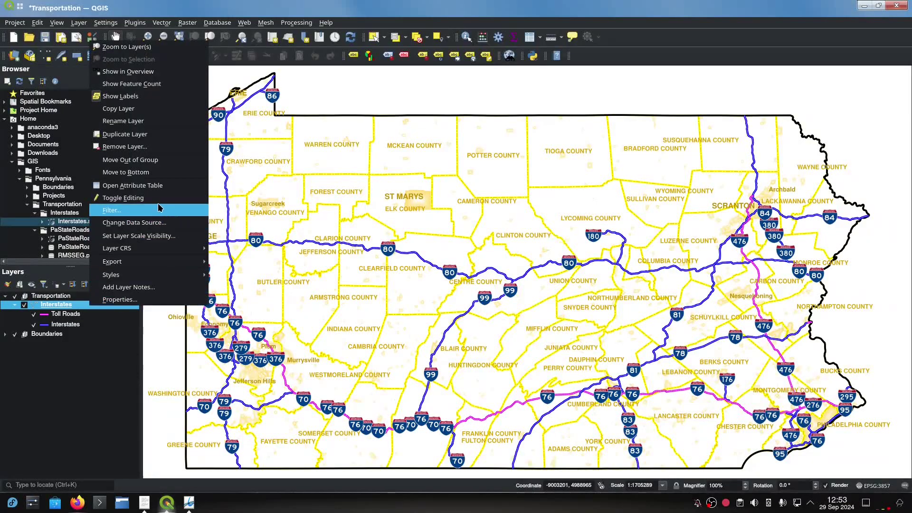
{"action": "left_click", "coordinate": [152, 186]}
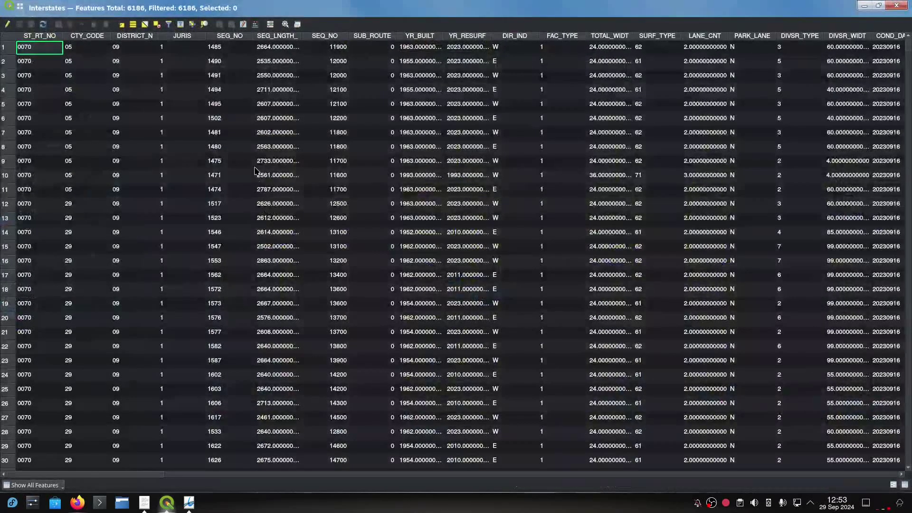
{"action": "left_click_drag", "start_coordinate": [116, 475], "coordinate": [283, 510]}
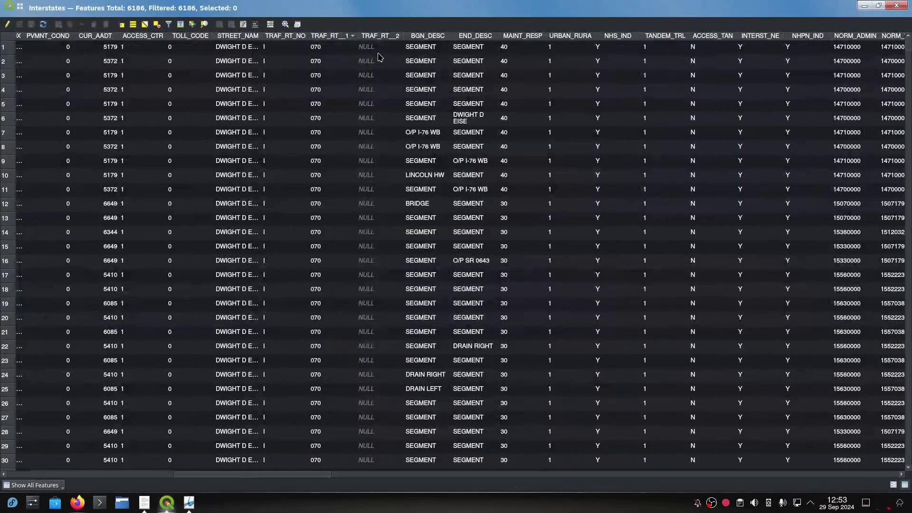
{"action": "left_click", "coordinate": [385, 39]}
{"action": "left_click_drag", "start_coordinate": [908, 47], "coordinate": [909, 497]}
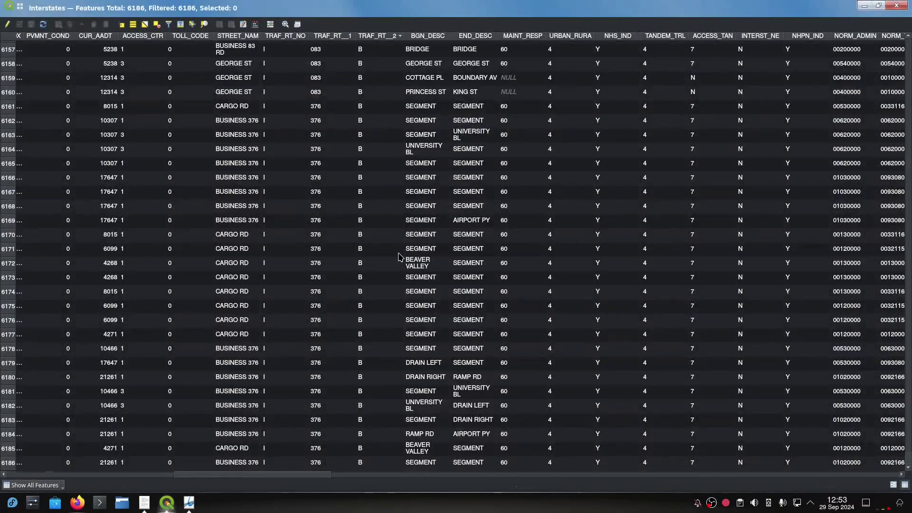
{"action": "scroll", "coordinate": [377, 389], "scroll_direction": "up", "scroll_amount": 17}
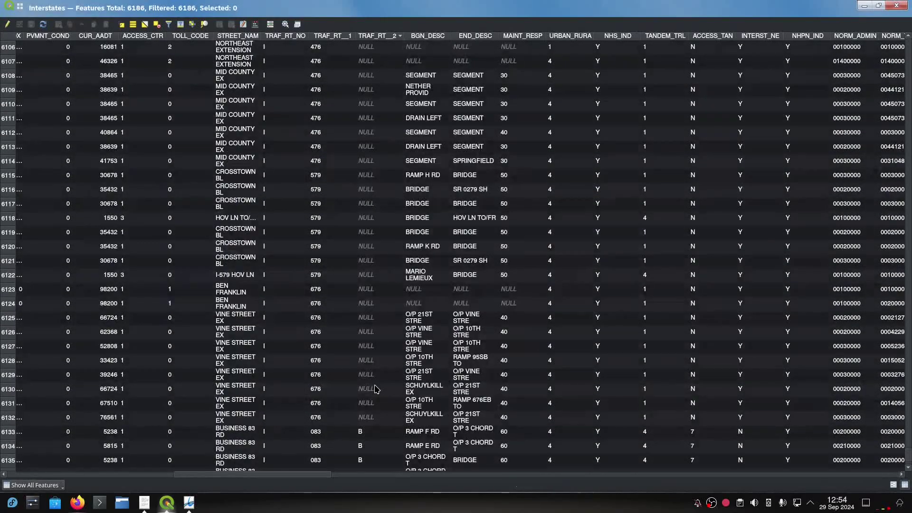
- Select the business-route features in the Interstates layer with the expression "TRAF_RT__2" = 'B'
{"action": "scroll", "coordinate": [377, 389], "scroll_direction": "down", "scroll_amount": 5}
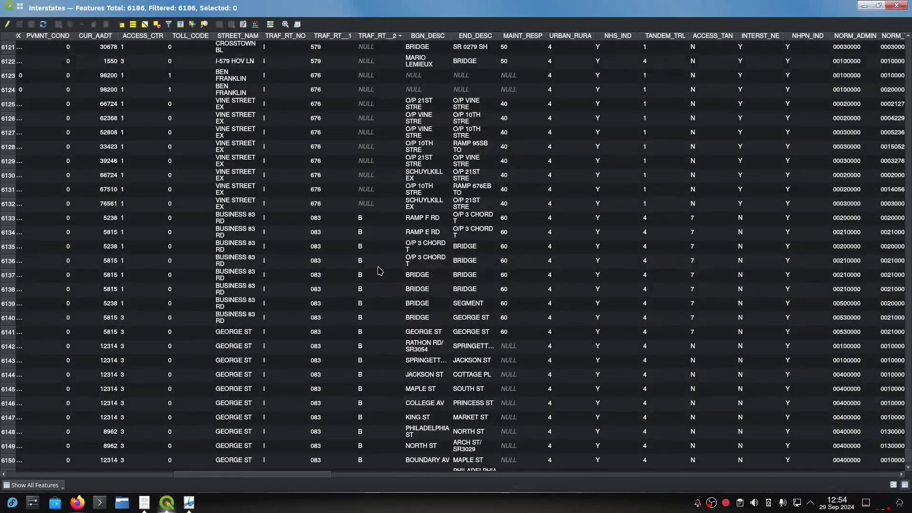
{"action": "scroll", "coordinate": [380, 271], "scroll_direction": "down", "scroll_amount": 12}
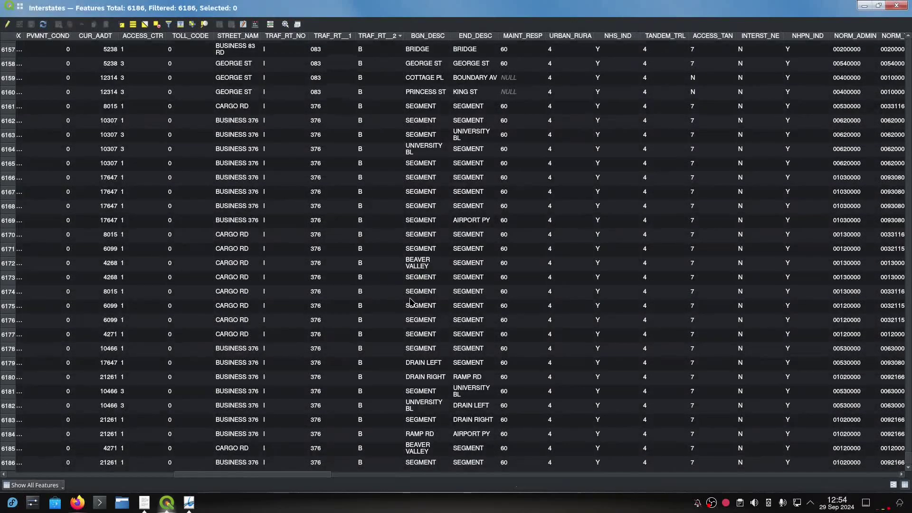
{"action": "left_click", "coordinate": [123, 24]}
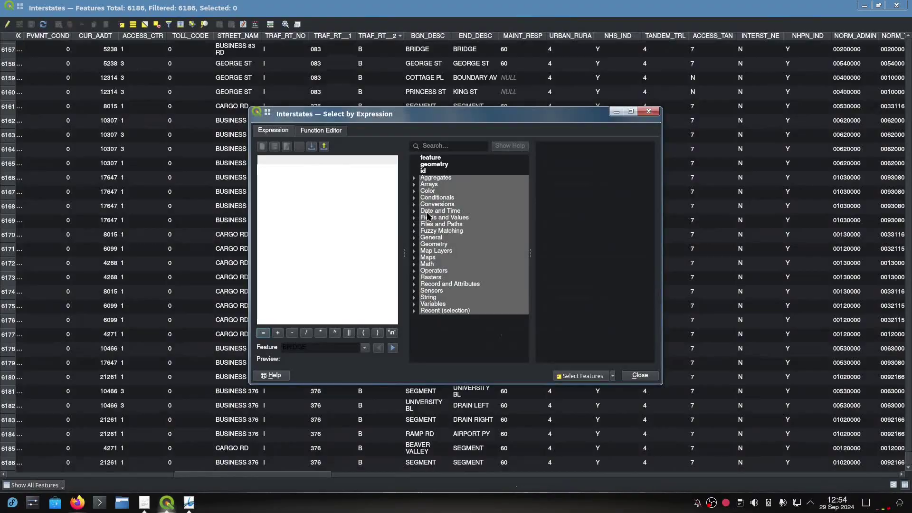
{"action": "left_click", "coordinate": [415, 218]}
{"action": "scroll", "coordinate": [476, 289], "scroll_direction": "down", "scroll_amount": 4}
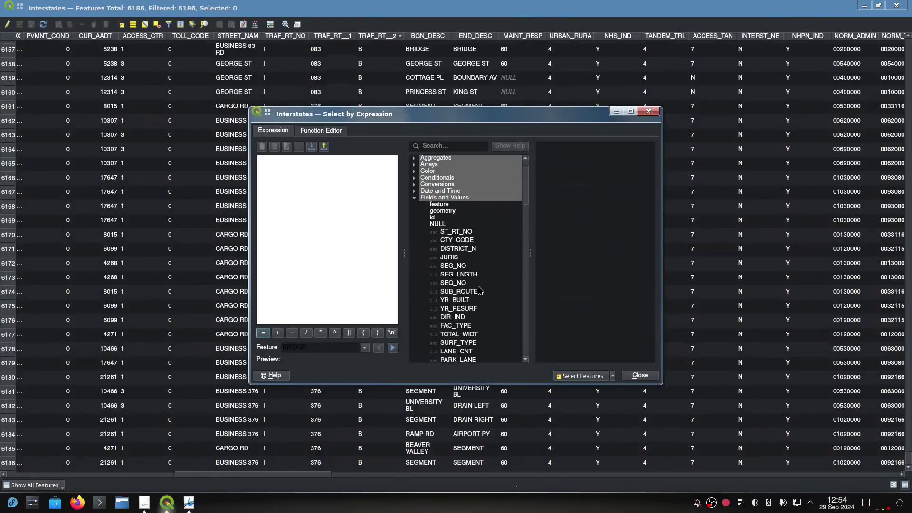
{"action": "scroll", "coordinate": [477, 290], "scroll_direction": "down", "scroll_amount": 3}
{"action": "scroll", "coordinate": [480, 279], "scroll_direction": "down", "scroll_amount": 2}
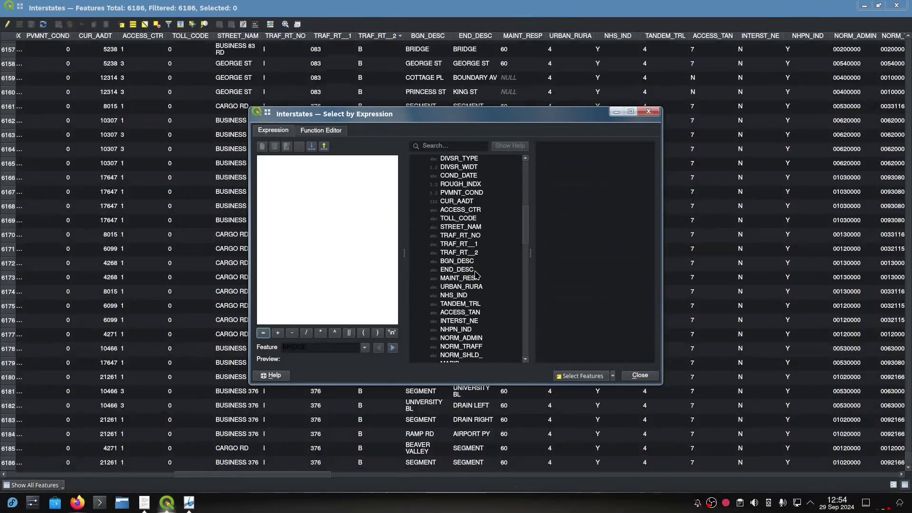
{"action": "double_click", "coordinate": [457, 253]}
{"action": "type", "text": "="}
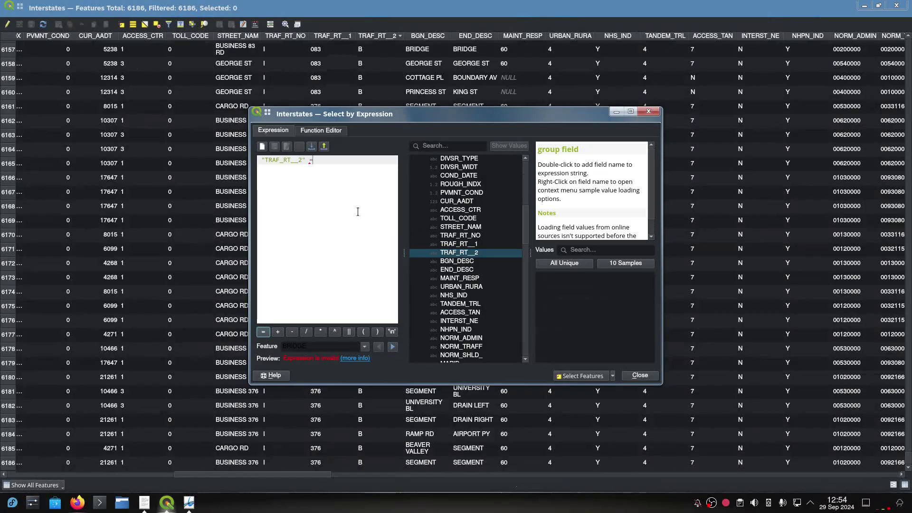
{"action": "left_click", "coordinate": [571, 264]}
{"action": "double_click", "coordinate": [548, 282]}
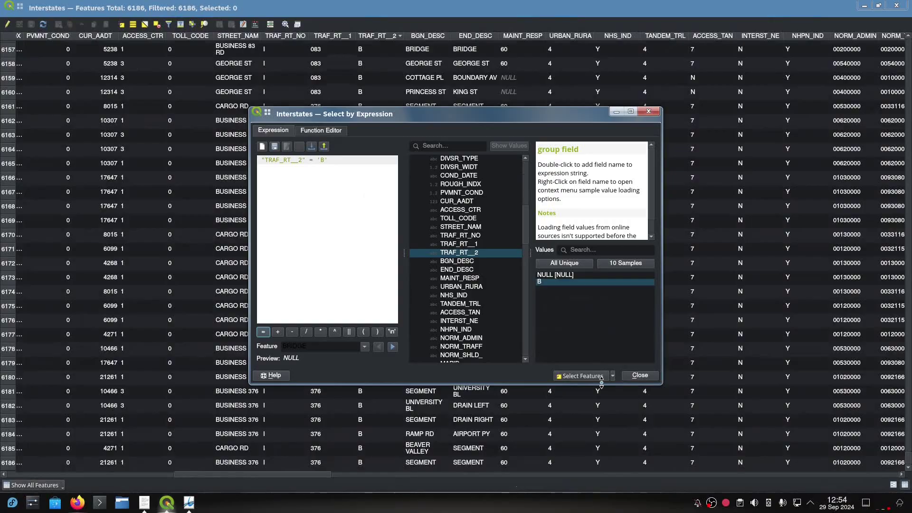
{"action": "left_click", "coordinate": [583, 377]}
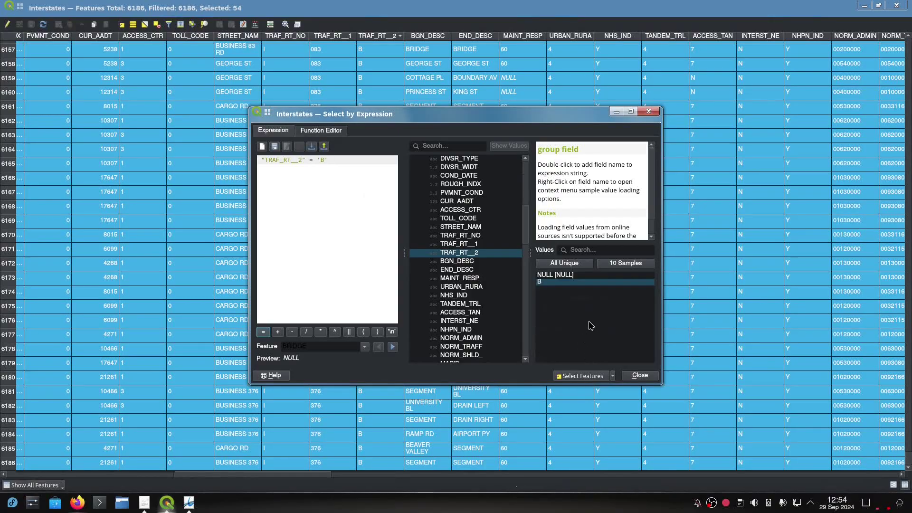
{"action": "left_click", "coordinate": [640, 376]}
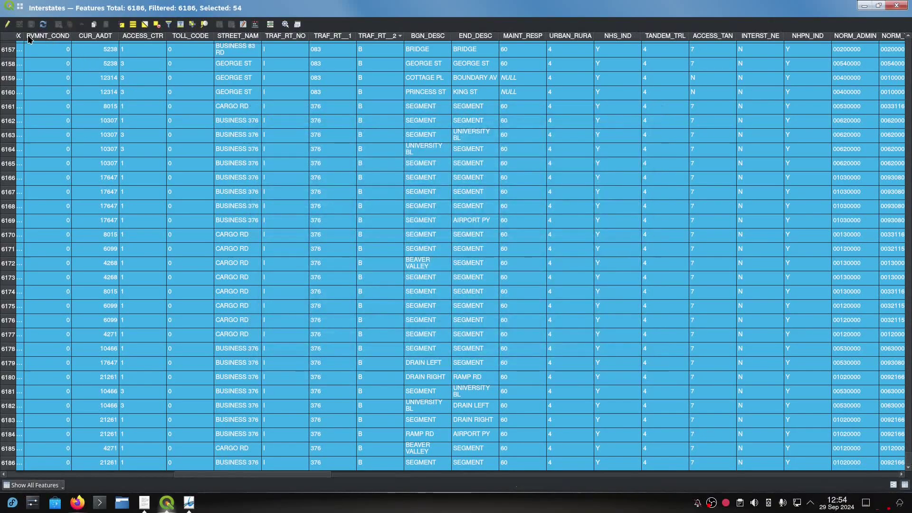
- Delete the selected business-route features from the Interstates layer, then save the edits and end editing
{"action": "left_click", "coordinate": [8, 24]}
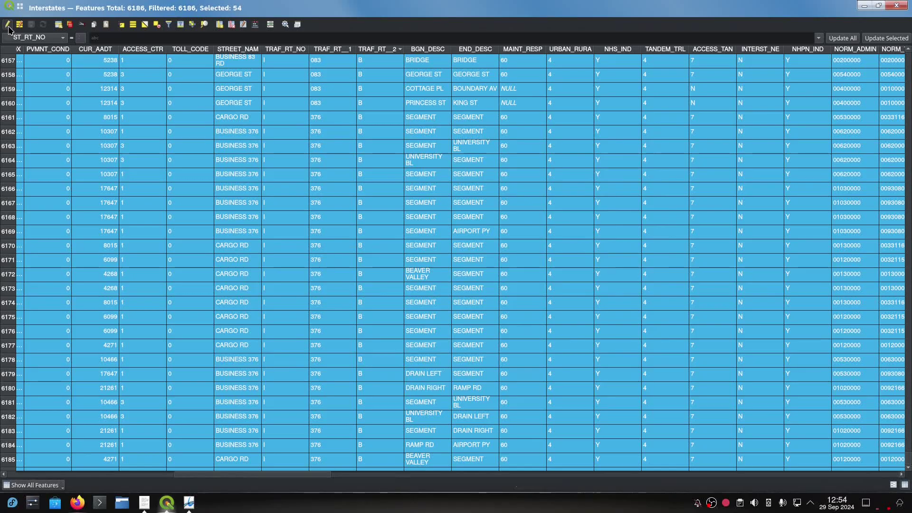
{"action": "left_click", "coordinate": [72, 25]}
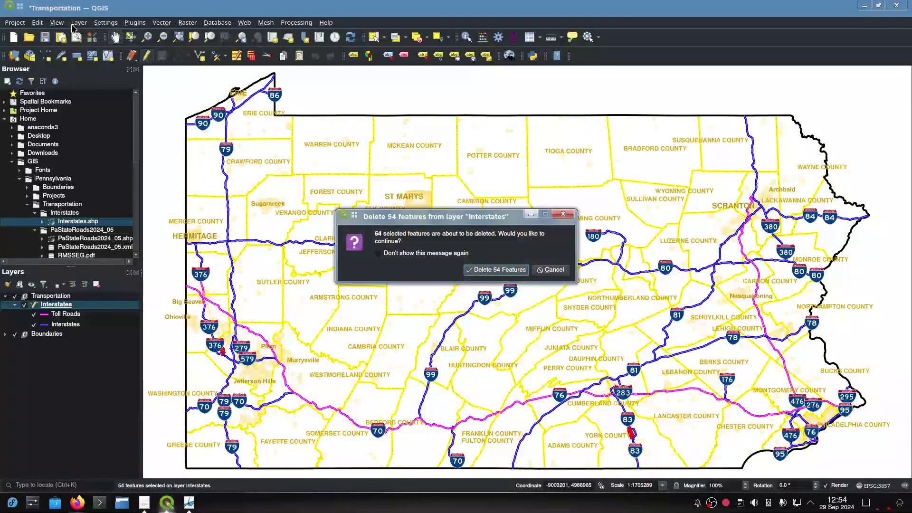
{"action": "left_click", "coordinate": [496, 270]}
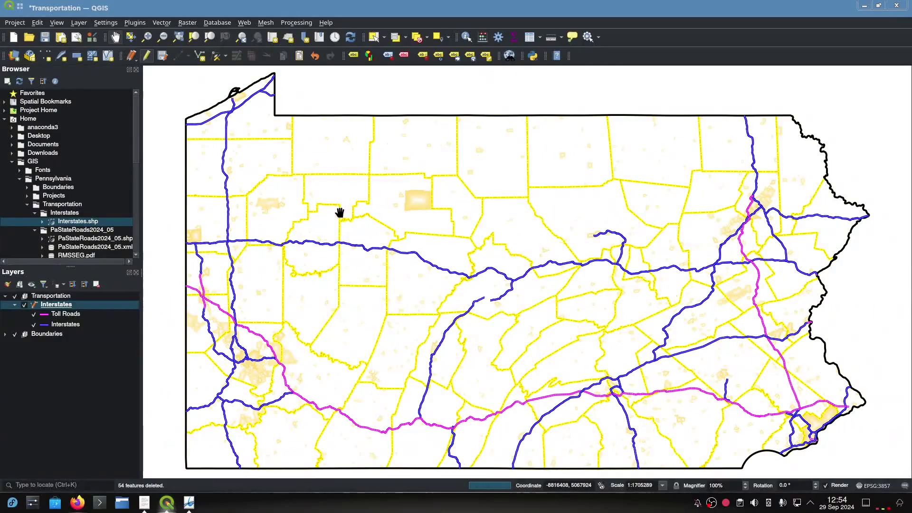
{"action": "left_click", "coordinate": [161, 60]}
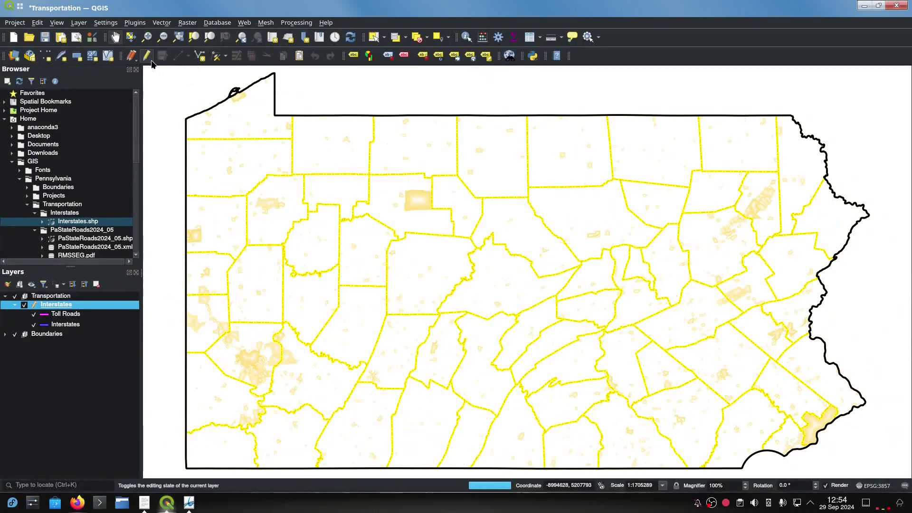
{"action": "left_click", "coordinate": [147, 57]}
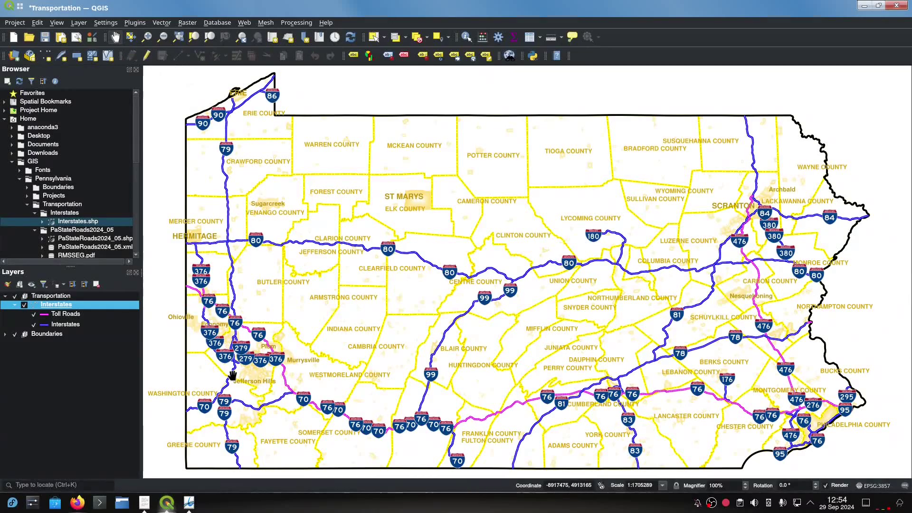
- Examine the interstate lines and shields west of Pittsburgh and around York where the business routes ran
{"action": "scroll", "coordinate": [221, 357], "scroll_direction": "up", "scroll_amount": 2}
{"action": "left_click_drag", "start_coordinate": [221, 356], "coordinate": [313, 325]}
{"action": "scroll", "coordinate": [312, 324], "scroll_direction": "up", "scroll_amount": 2}
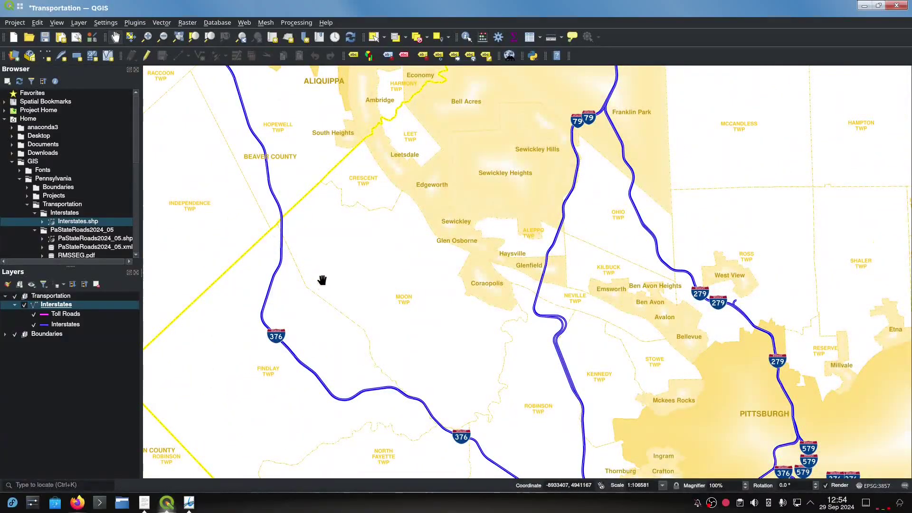
{"action": "scroll", "coordinate": [322, 282], "scroll_direction": "down", "scroll_amount": 3}
{"action": "left_click_drag", "start_coordinate": [321, 281], "coordinate": [606, 315]}
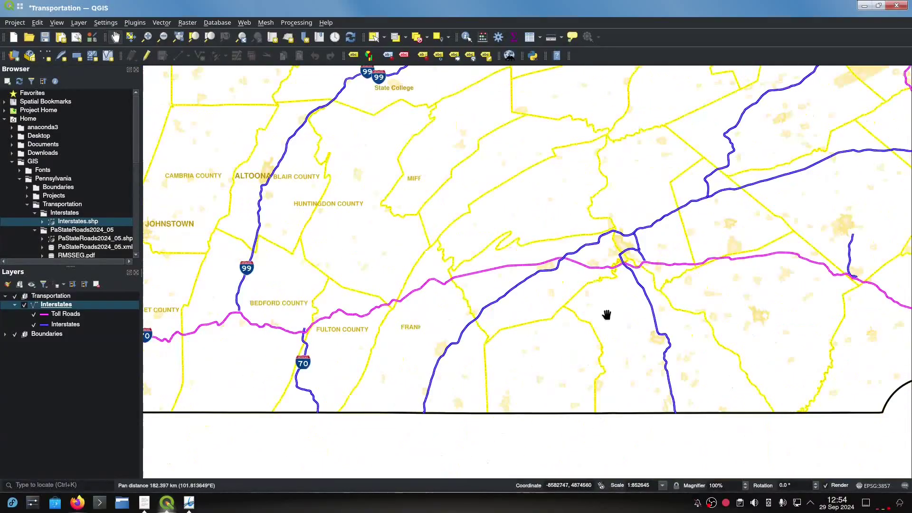
{"action": "left_click_drag", "start_coordinate": [757, 316], "coordinate": [489, 340]}
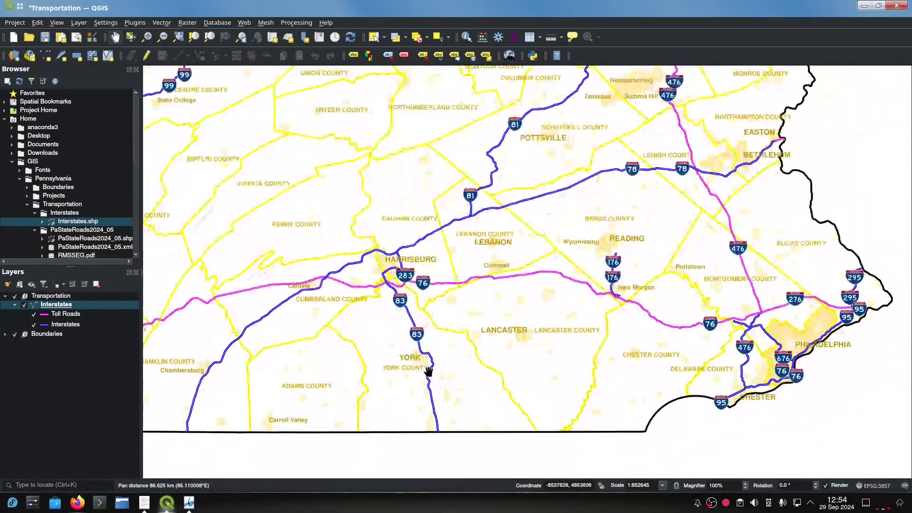
{"action": "scroll", "coordinate": [430, 373], "scroll_direction": "up", "scroll_amount": 3}
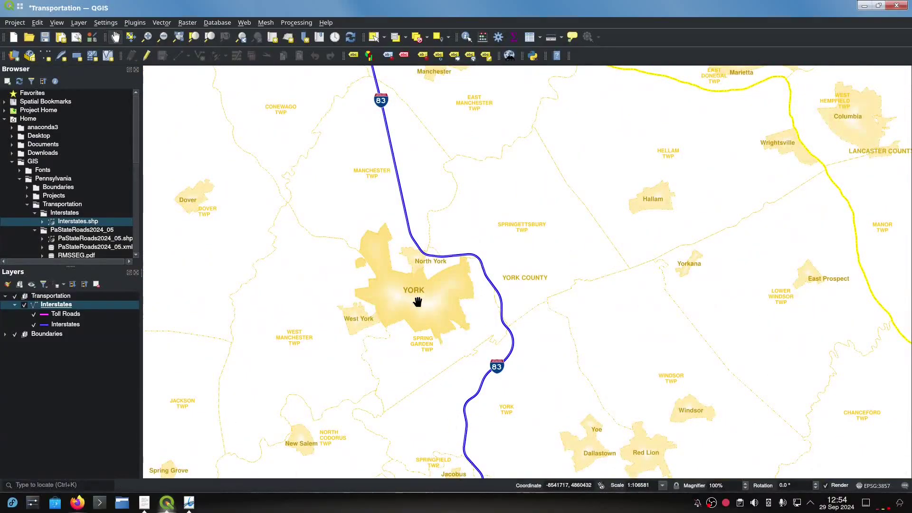
{"action": "scroll", "coordinate": [442, 295], "scroll_direction": "down", "scroll_amount": 1}
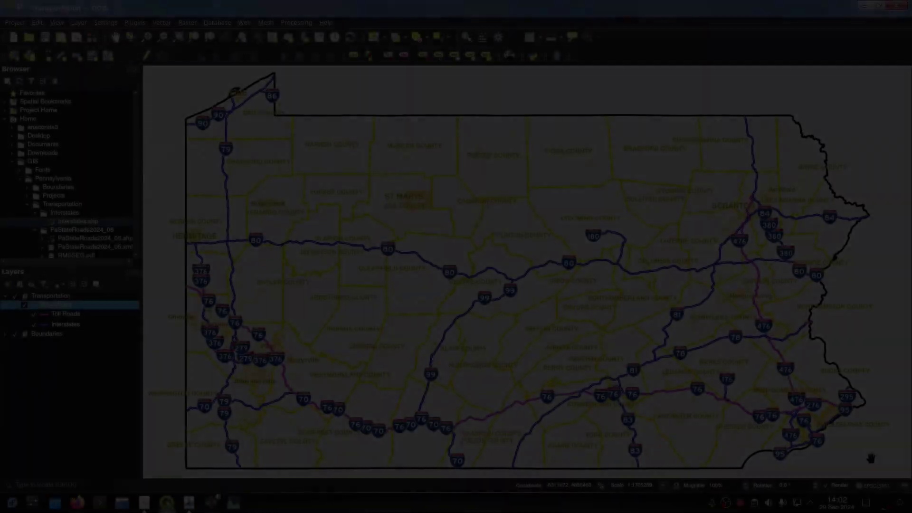